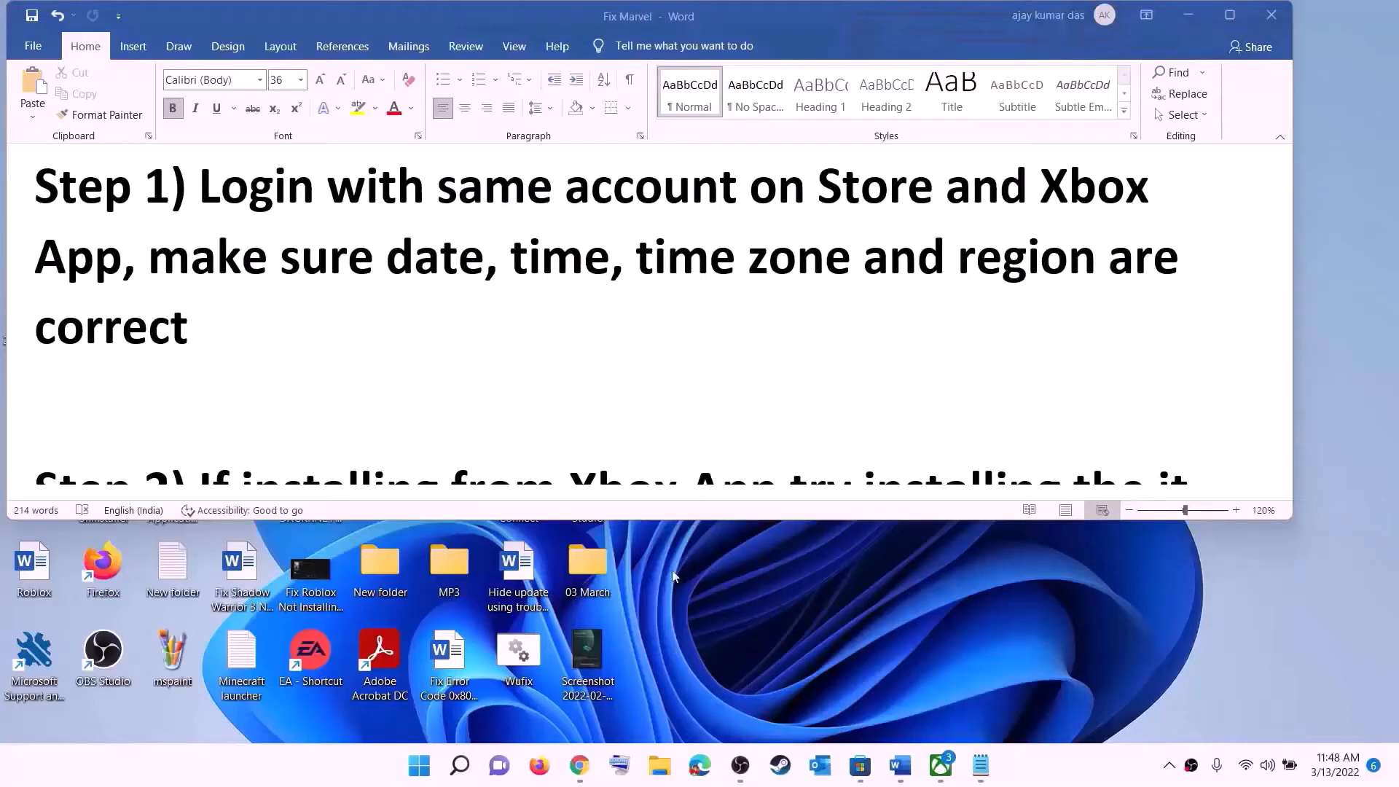
# Switch to Microsoft Store and sign out of the current account
pyautogui.click(858, 765)
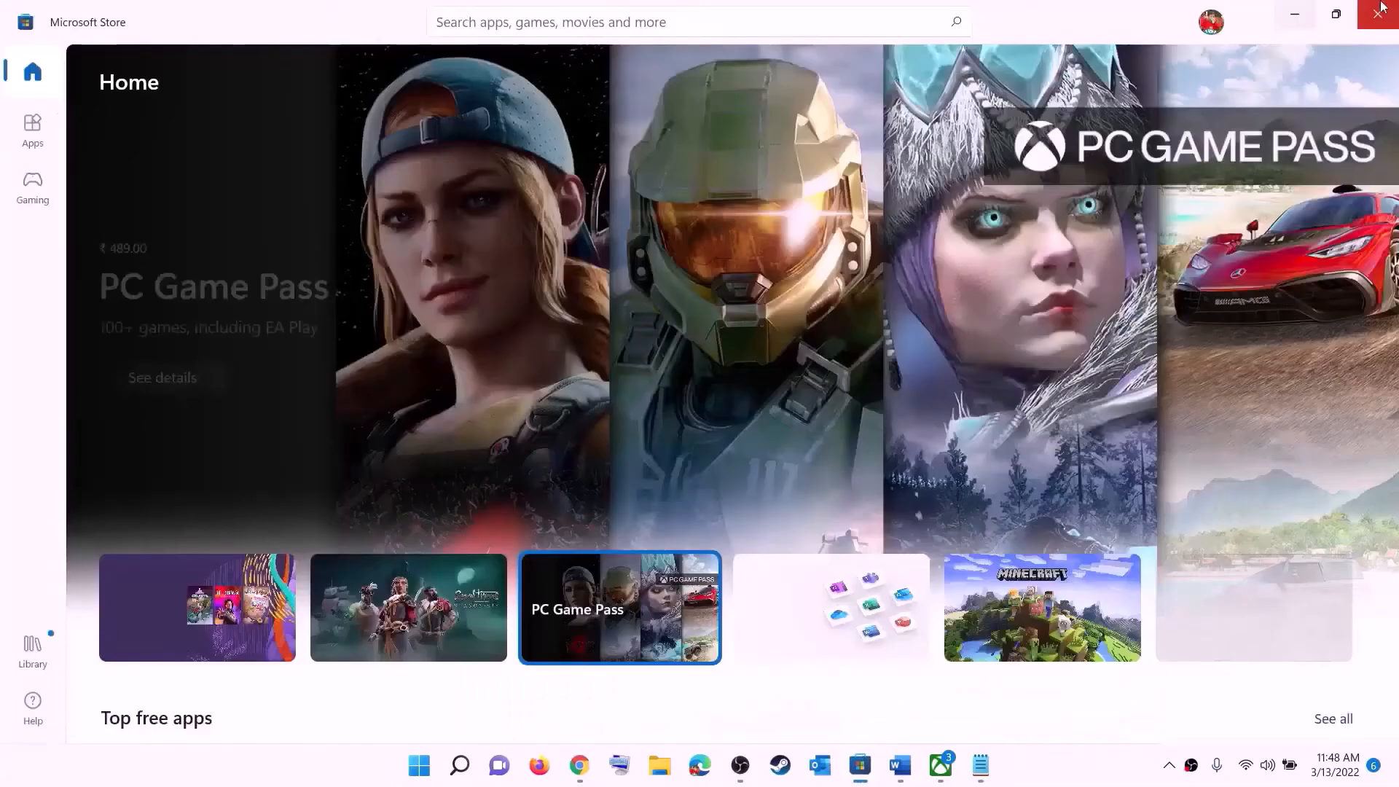
pyautogui.click(1211, 22)
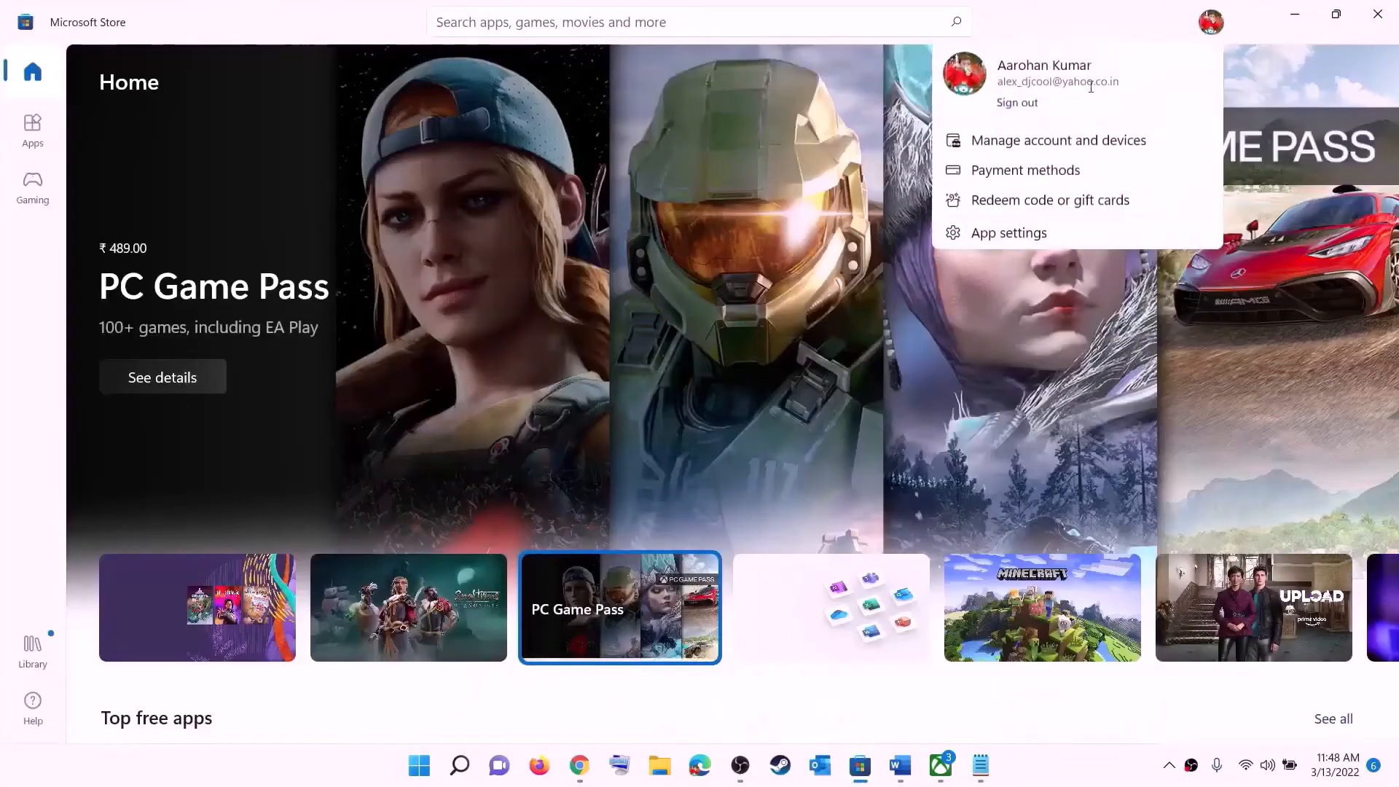
pyautogui.click(1018, 103)
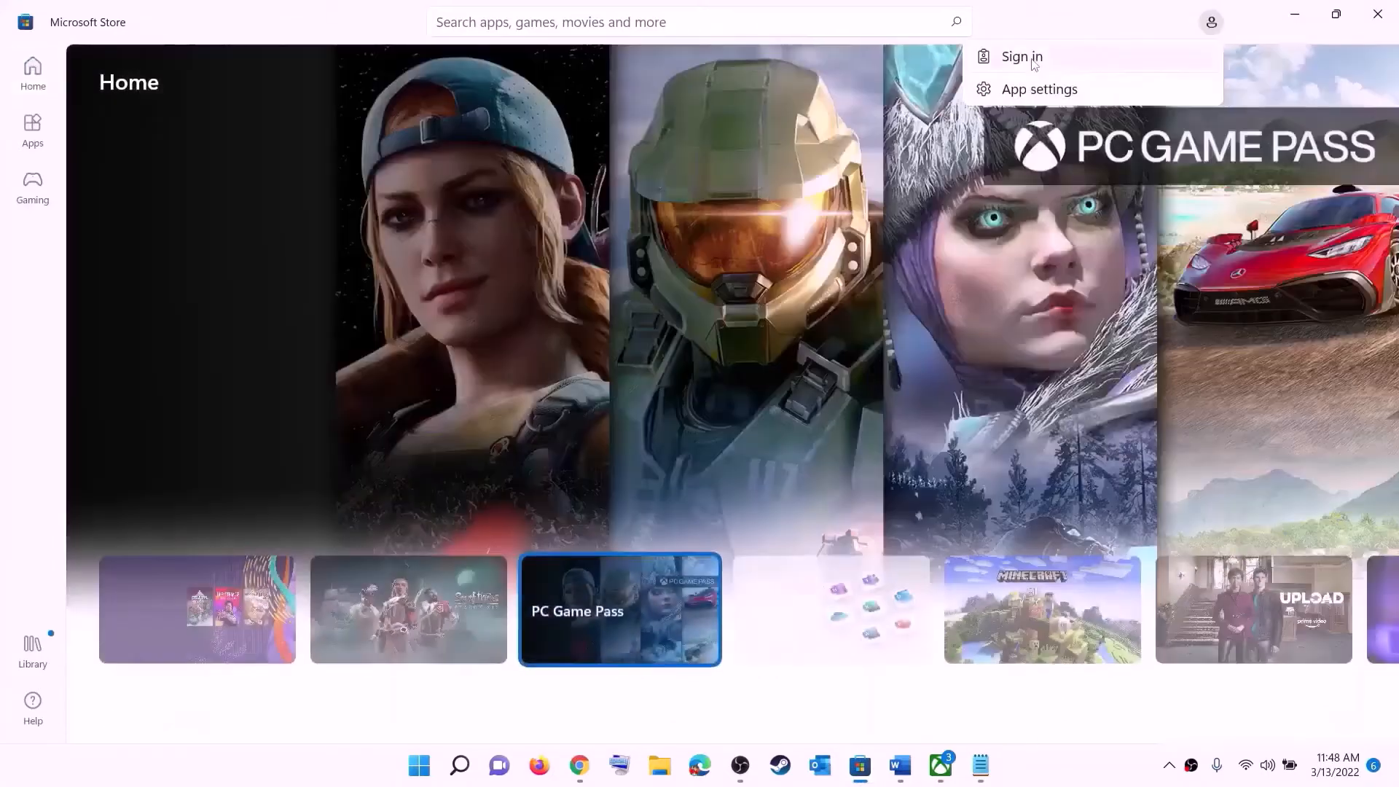
# Sign in to Microsoft Store with the first saved Microsoft account and enter the Windows PIN to verify identity
pyautogui.click(1297, 64)
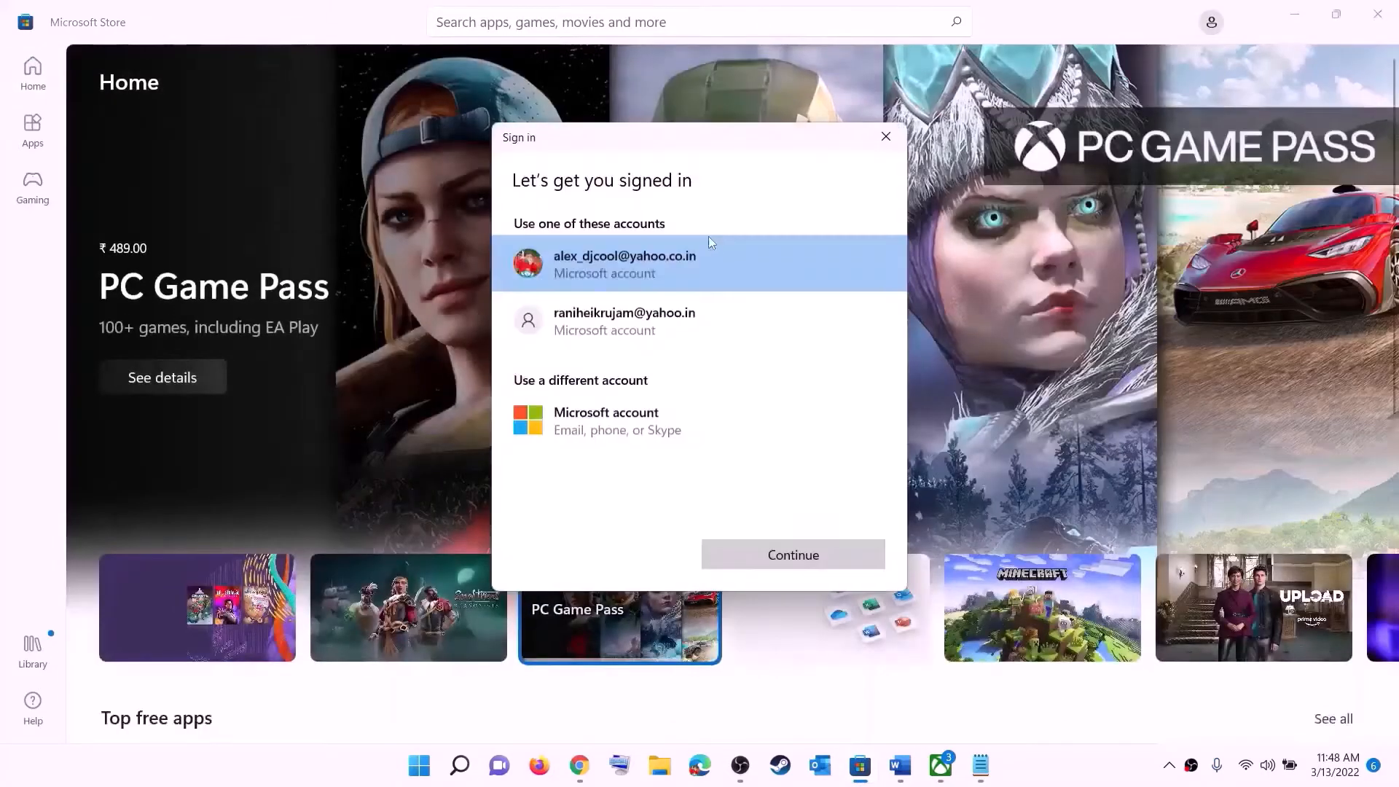
pyautogui.click(729, 555)
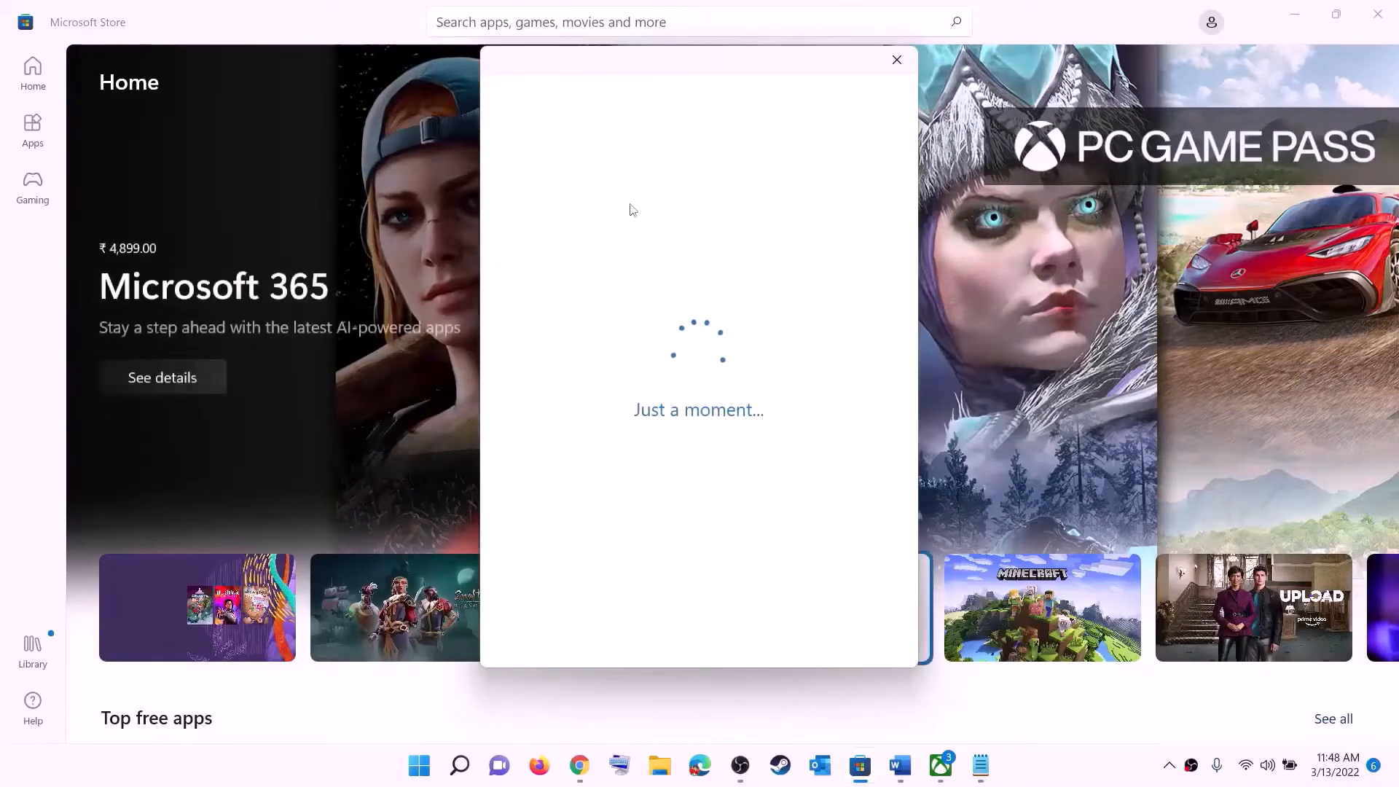
pyautogui.write('•')
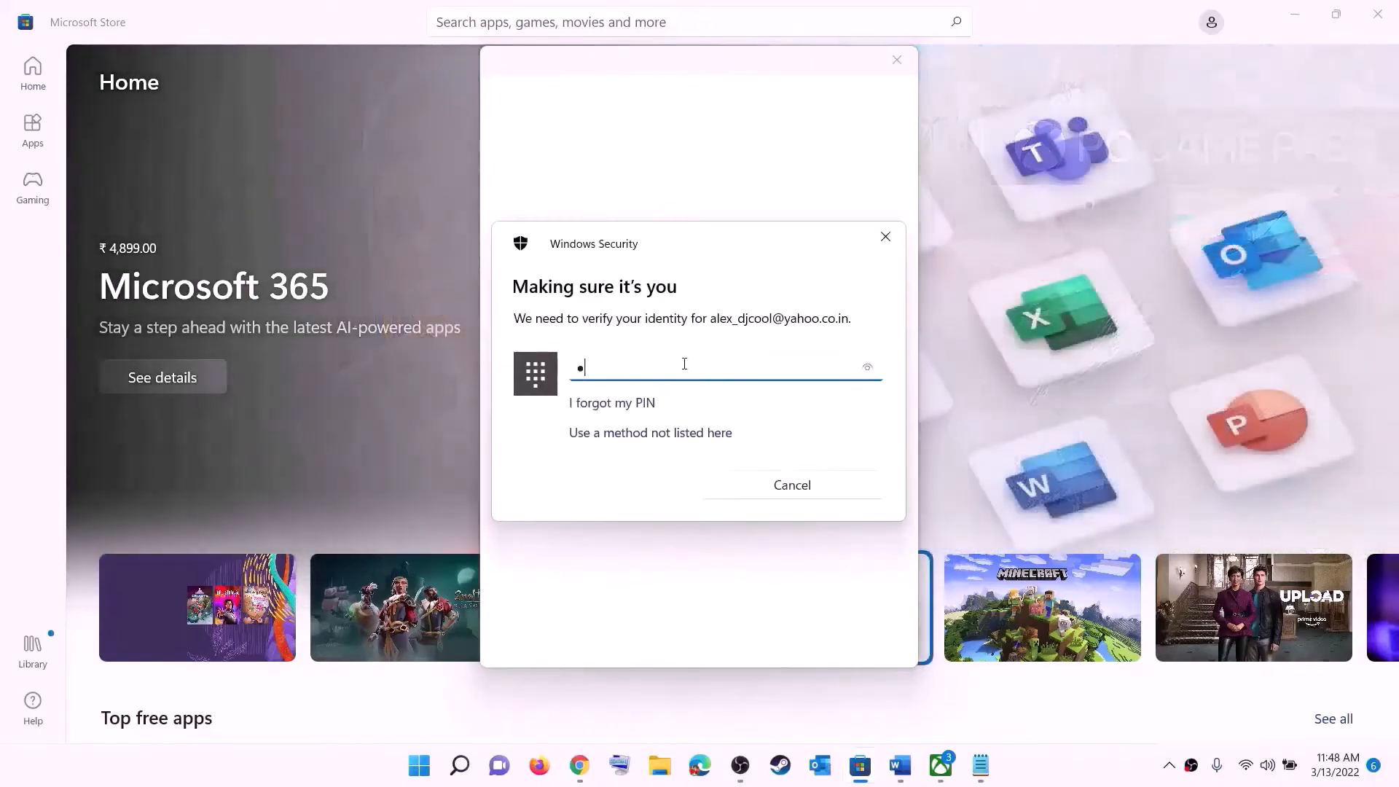
pyautogui.write('•••')
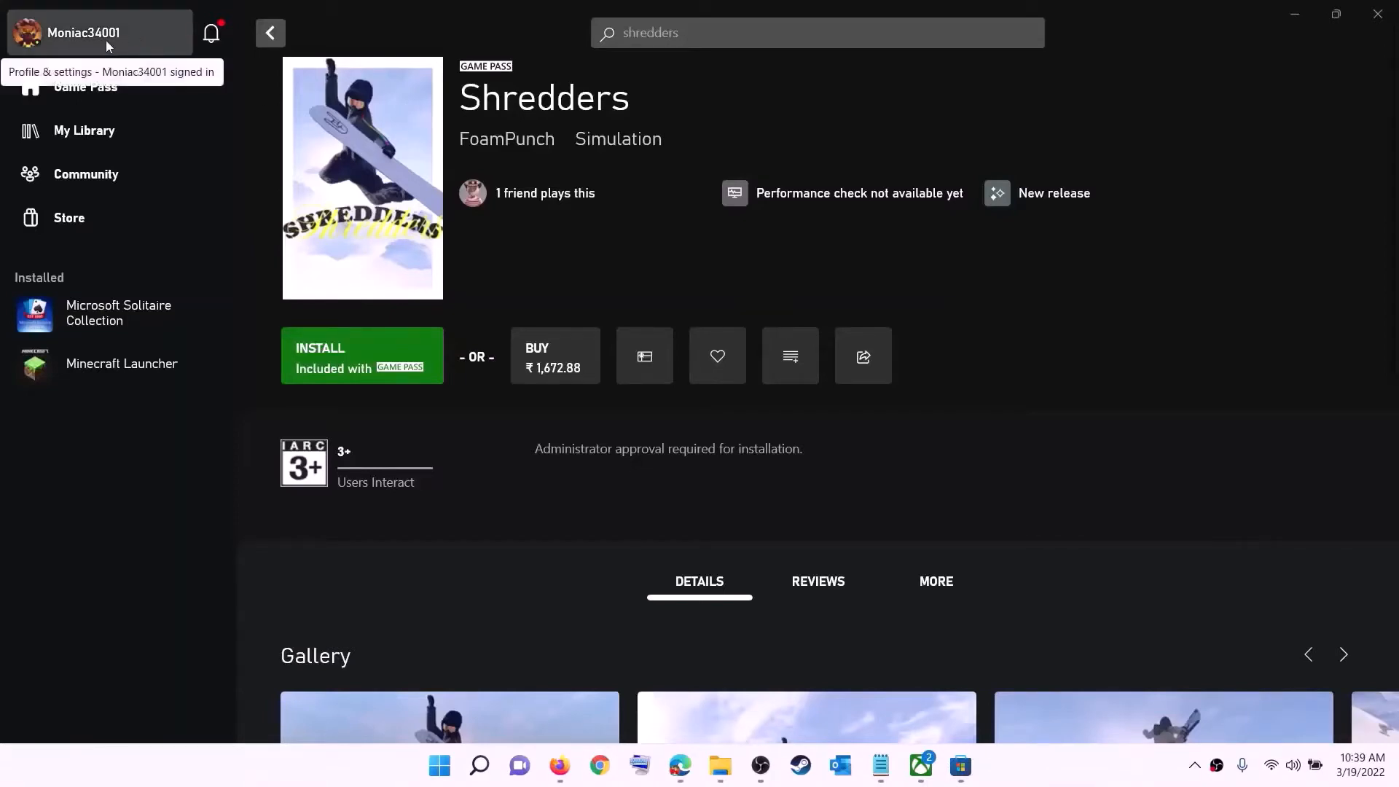
# In the Xbox app, sign out of the current profile and start signing in again
pyautogui.click(84, 37)
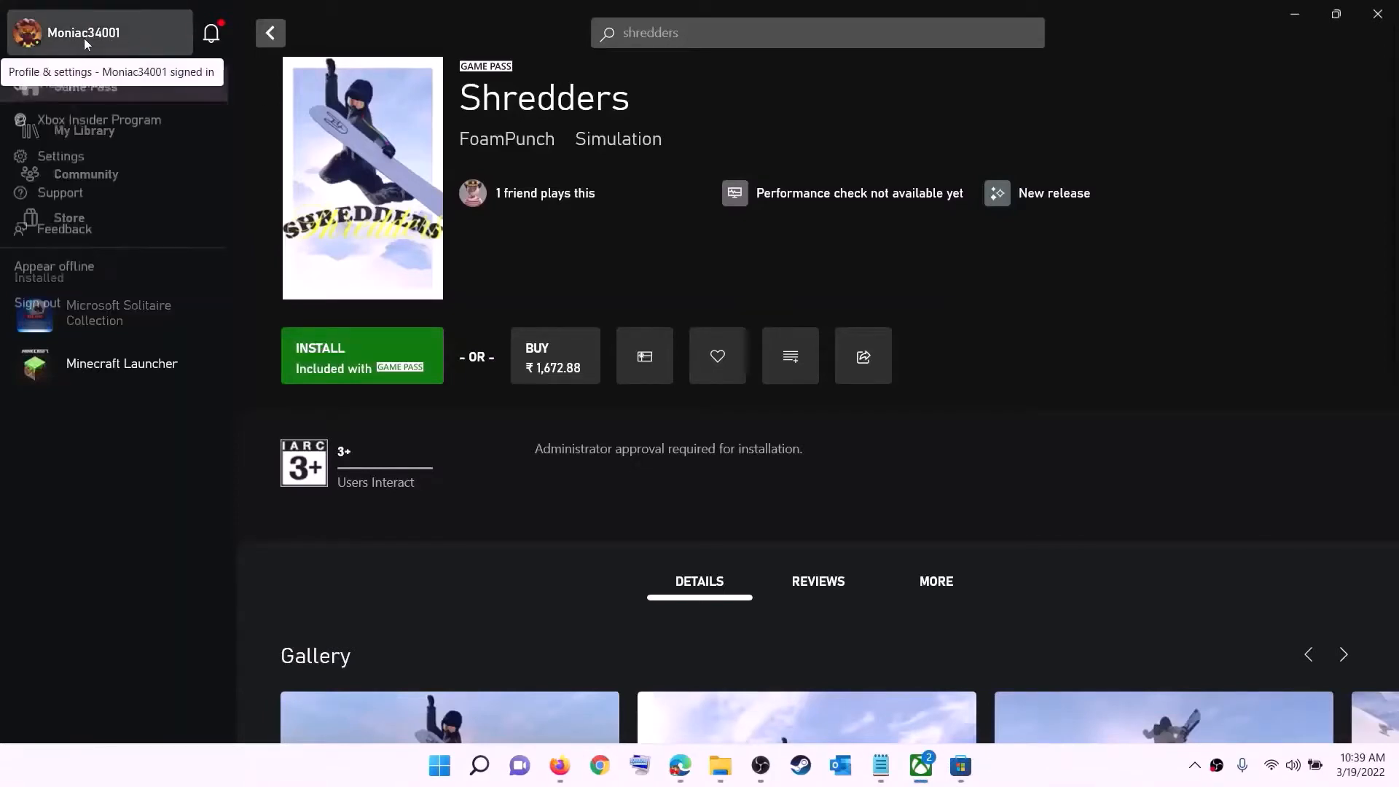
pyautogui.click(77, 310)
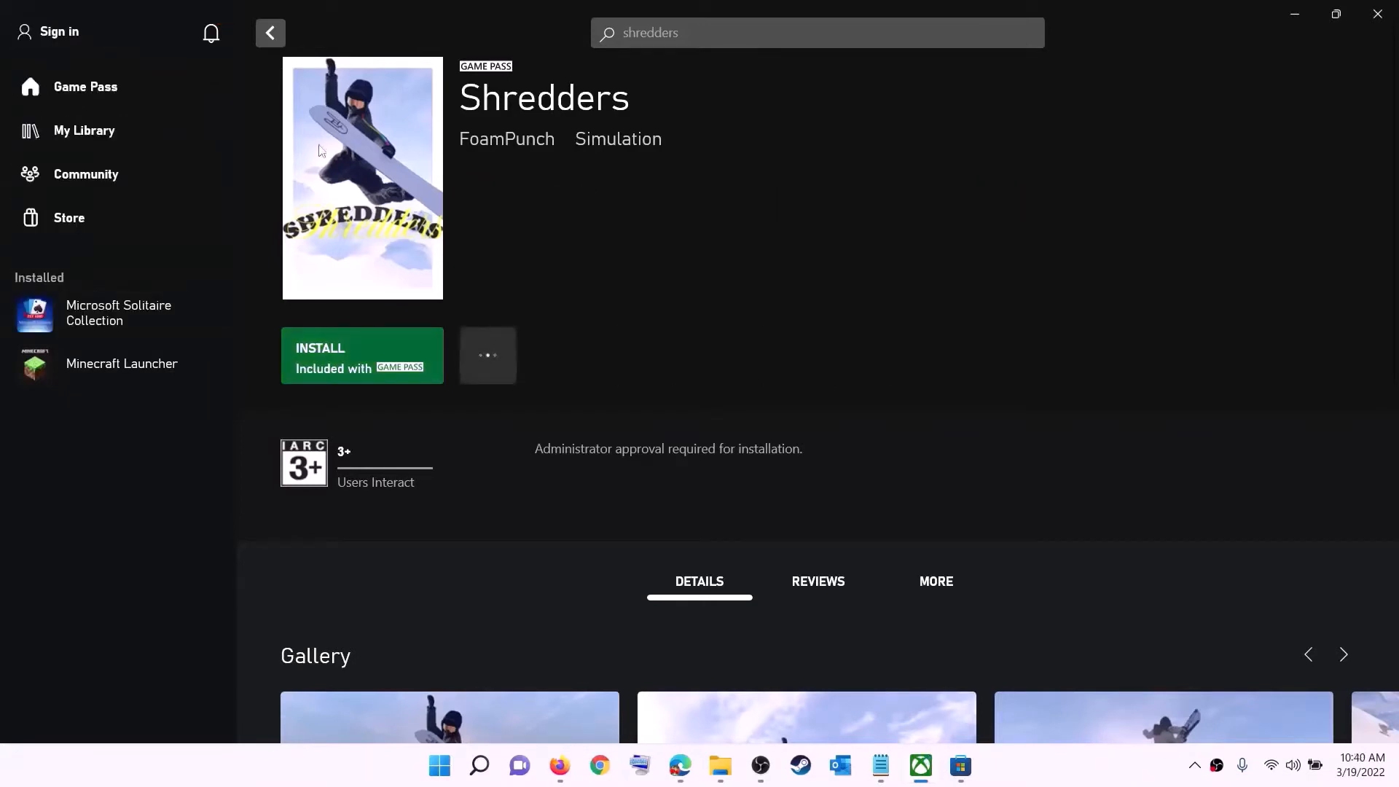
pyautogui.click(65, 33)
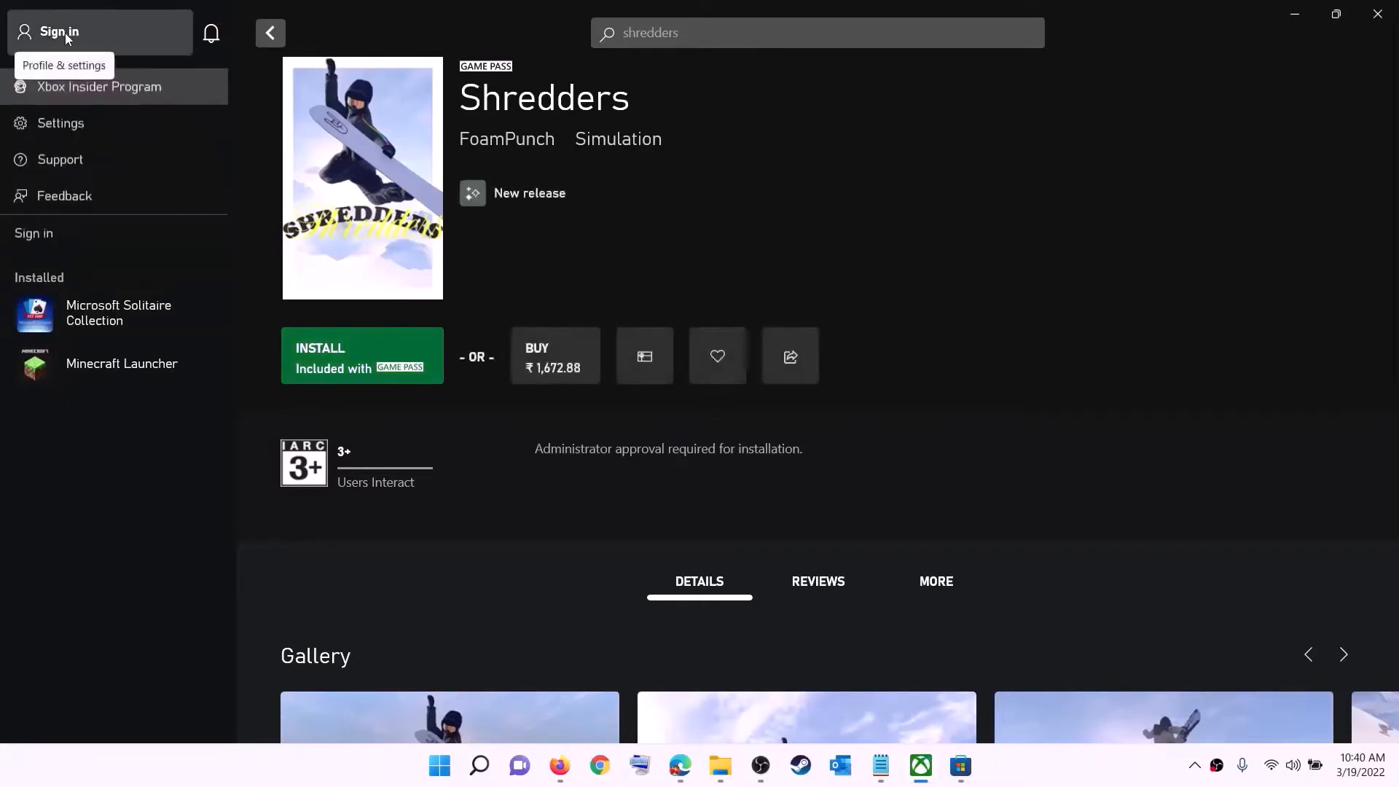
pyautogui.click(49, 233)
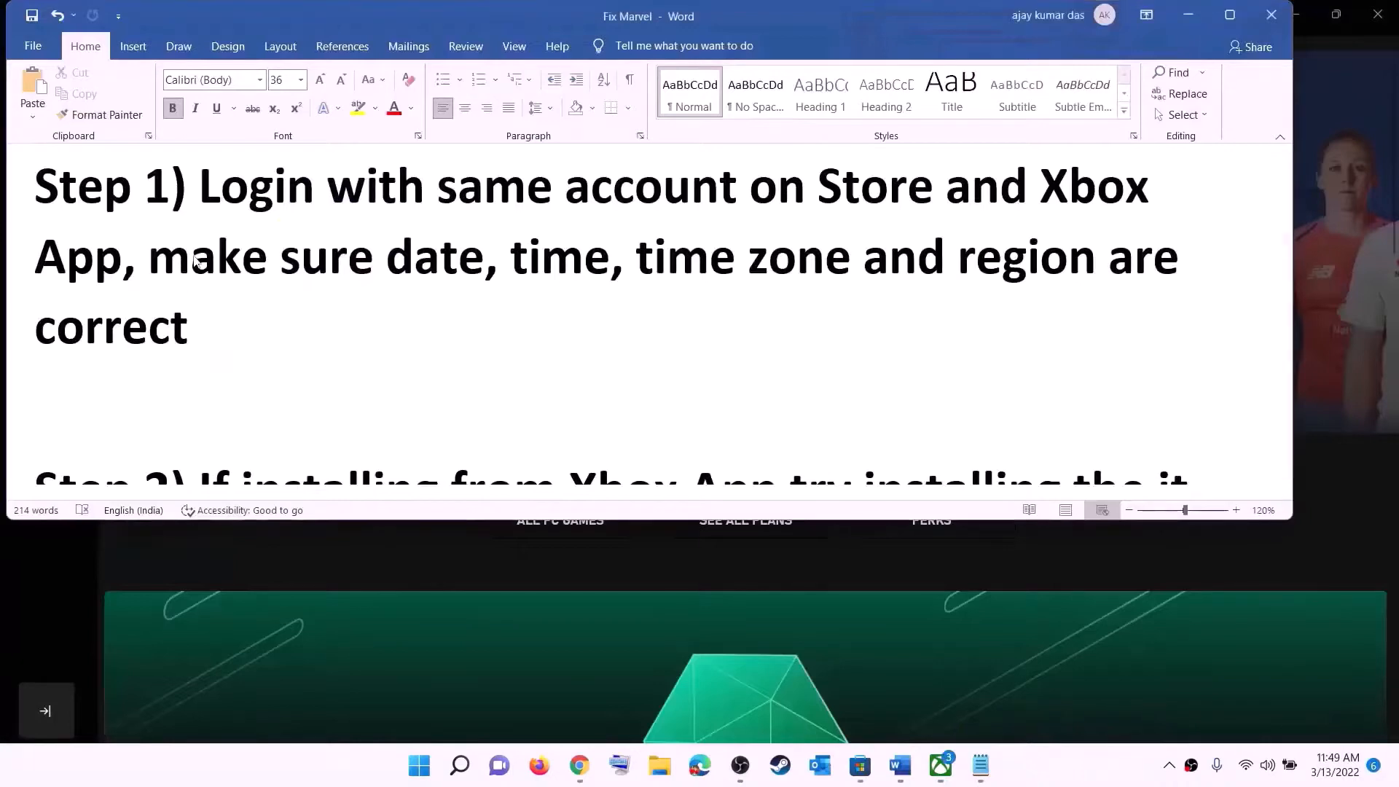
# Open the Windows Date & time settings, check the time zone selection and synchronize the clock
pyautogui.moveTo(237, 259); pyautogui.dragTo(1064, 300)
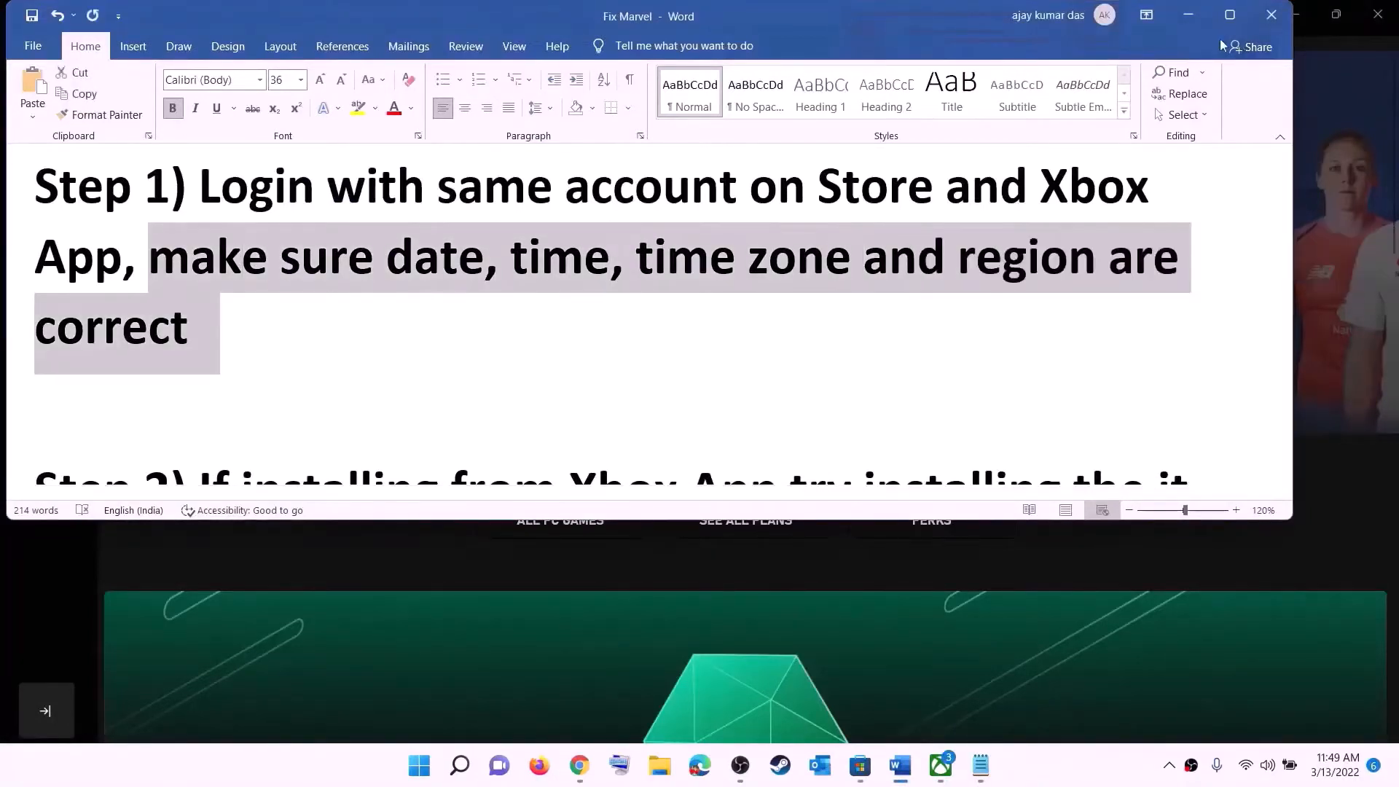
pyautogui.click(1187, 14)
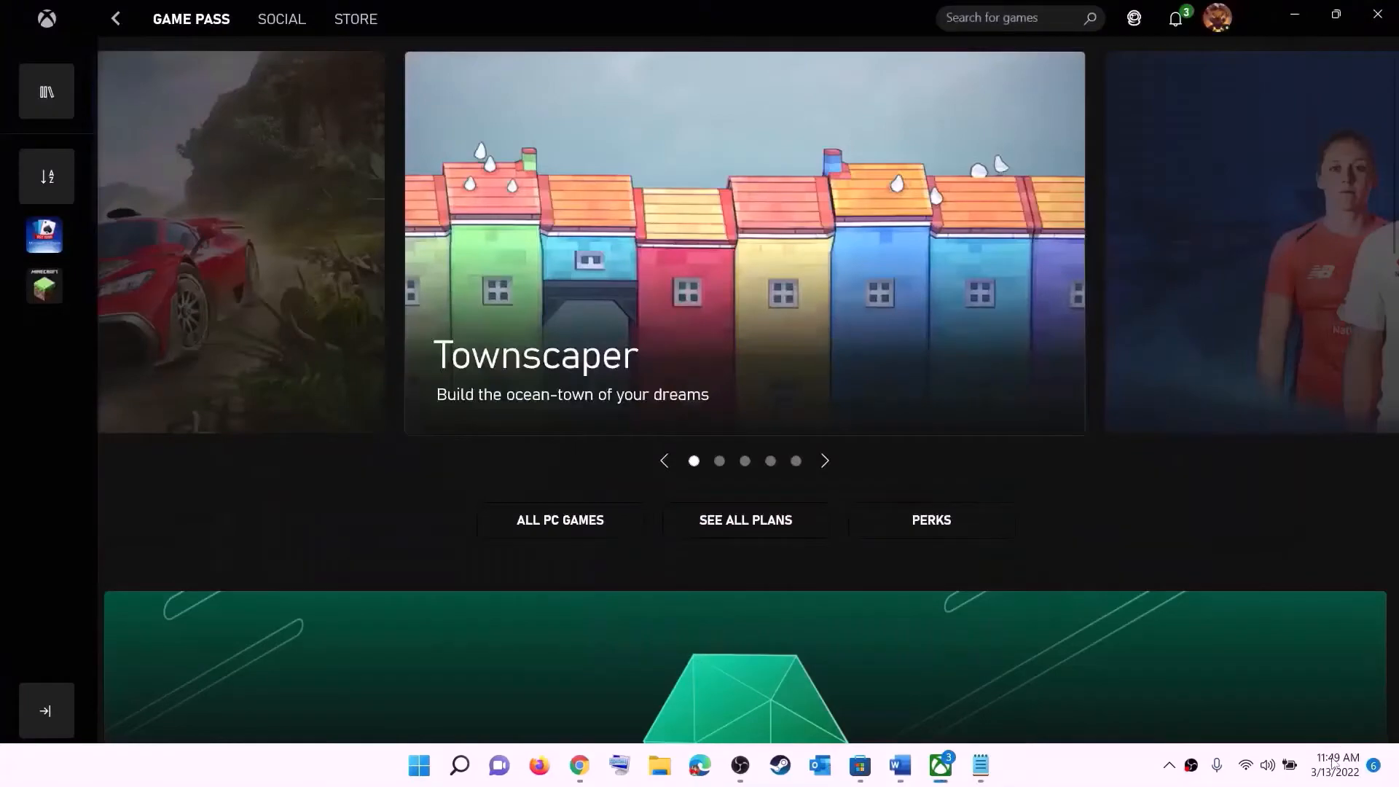
pyautogui.rightClick(1329, 777)
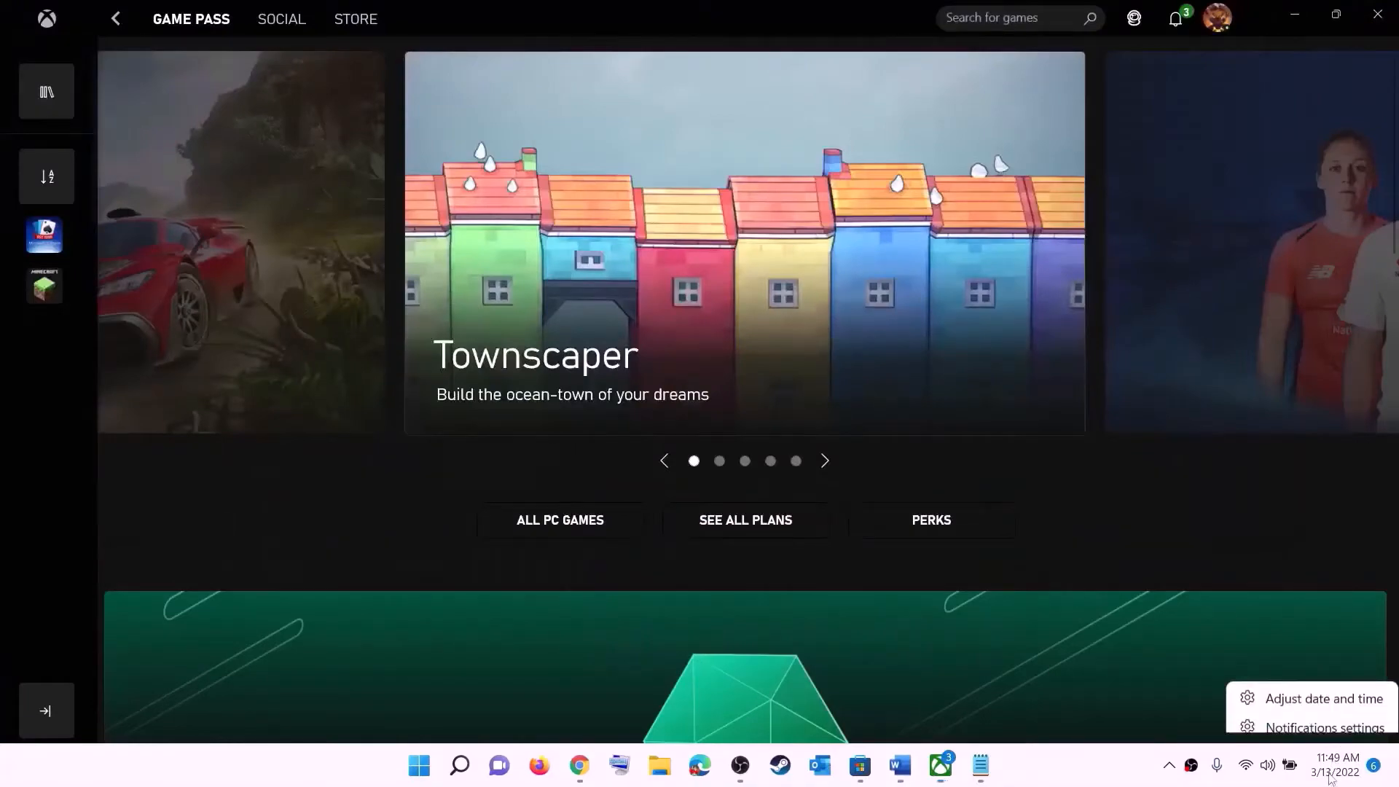
pyautogui.click(1334, 693)
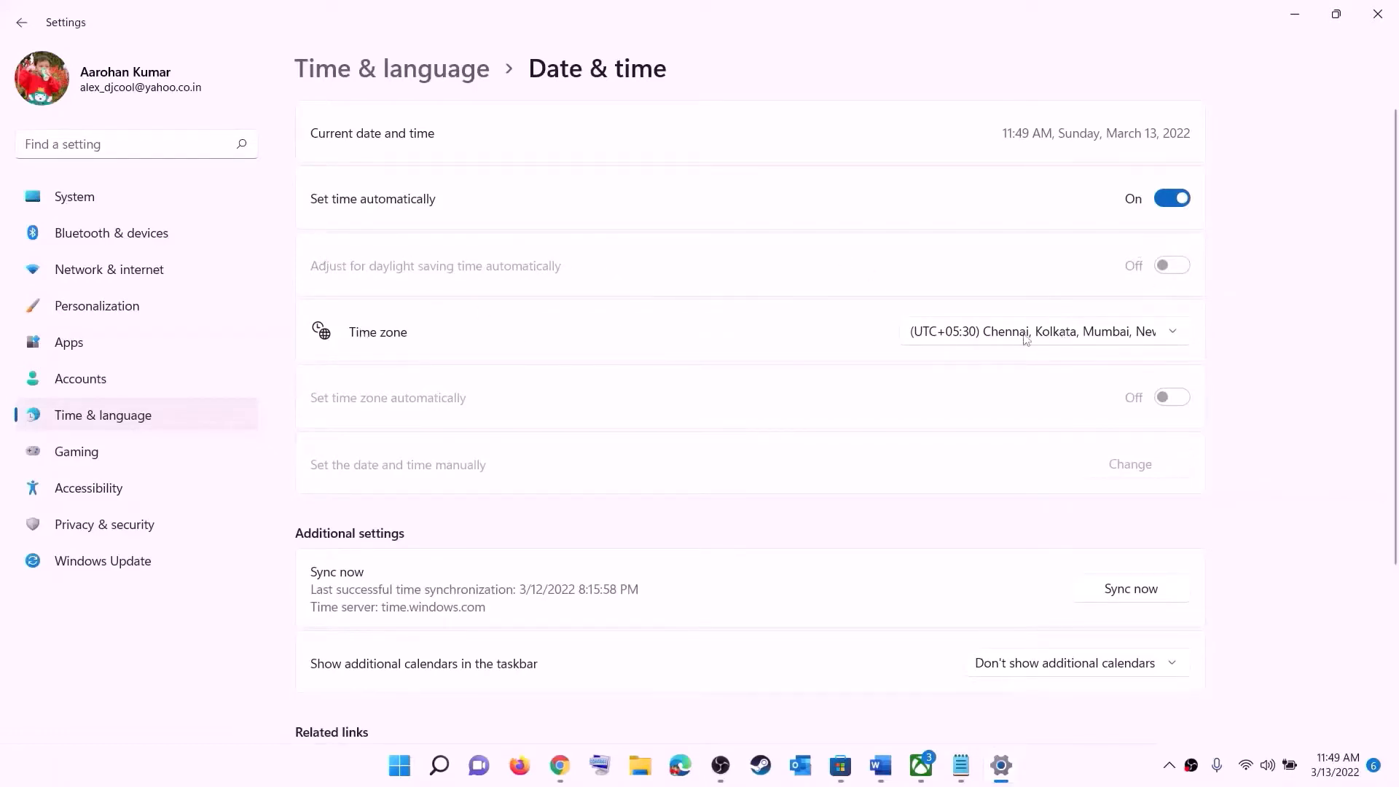
pyautogui.click(1025, 340)
pyautogui.click(1066, 339)
pyautogui.click(1155, 595)
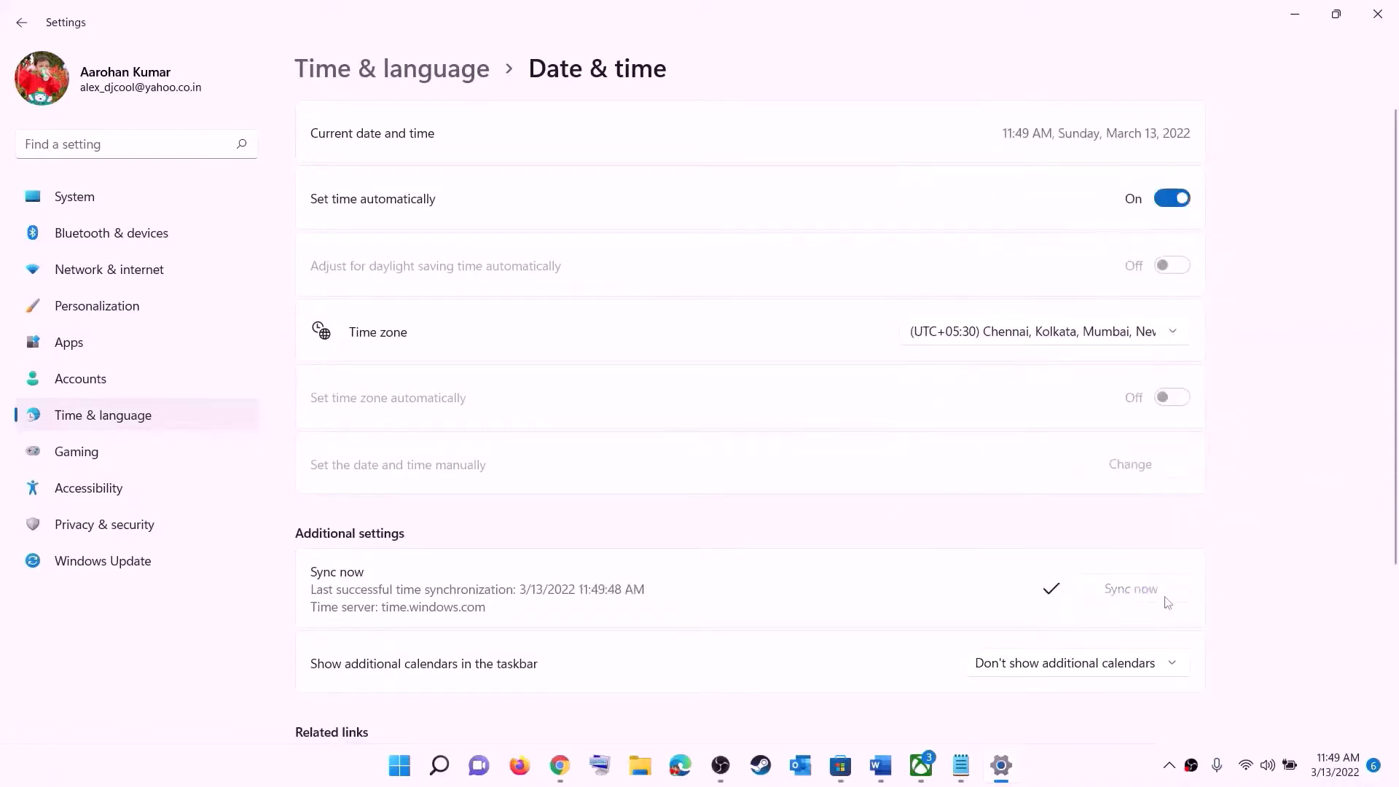
# Check the country or region setting under Language & region and close Settings
pyautogui.click(106, 415)
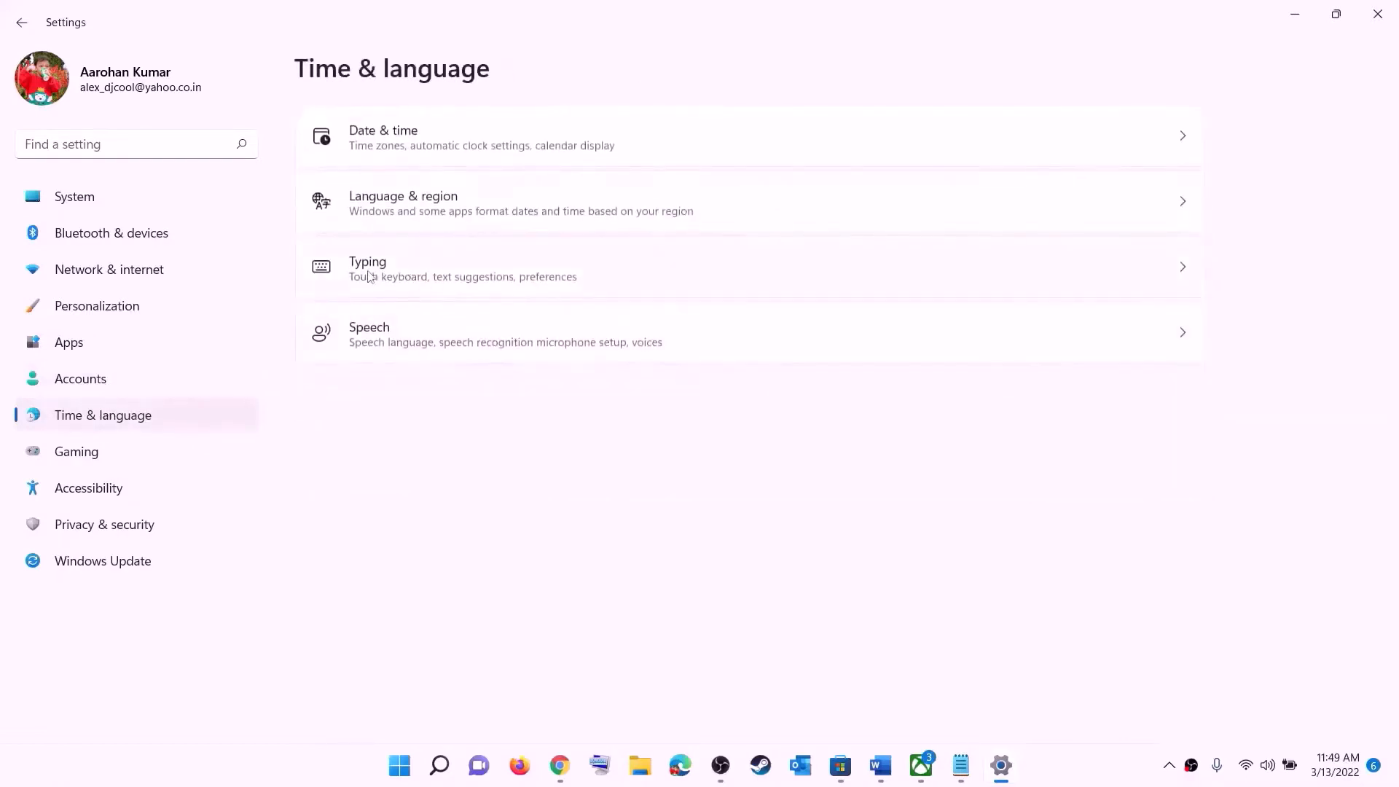
pyautogui.click(397, 220)
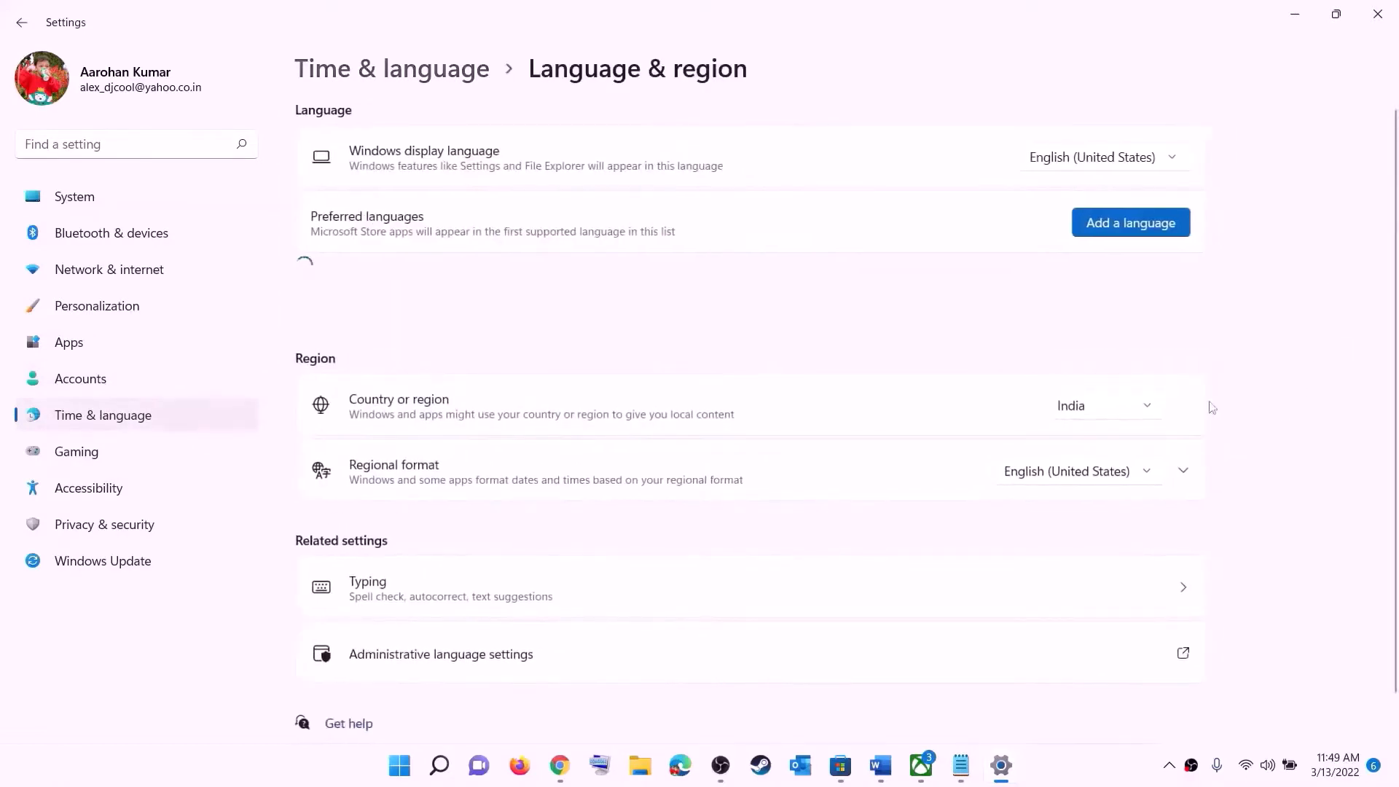
pyautogui.click(1133, 412)
pyautogui.click(1345, 272)
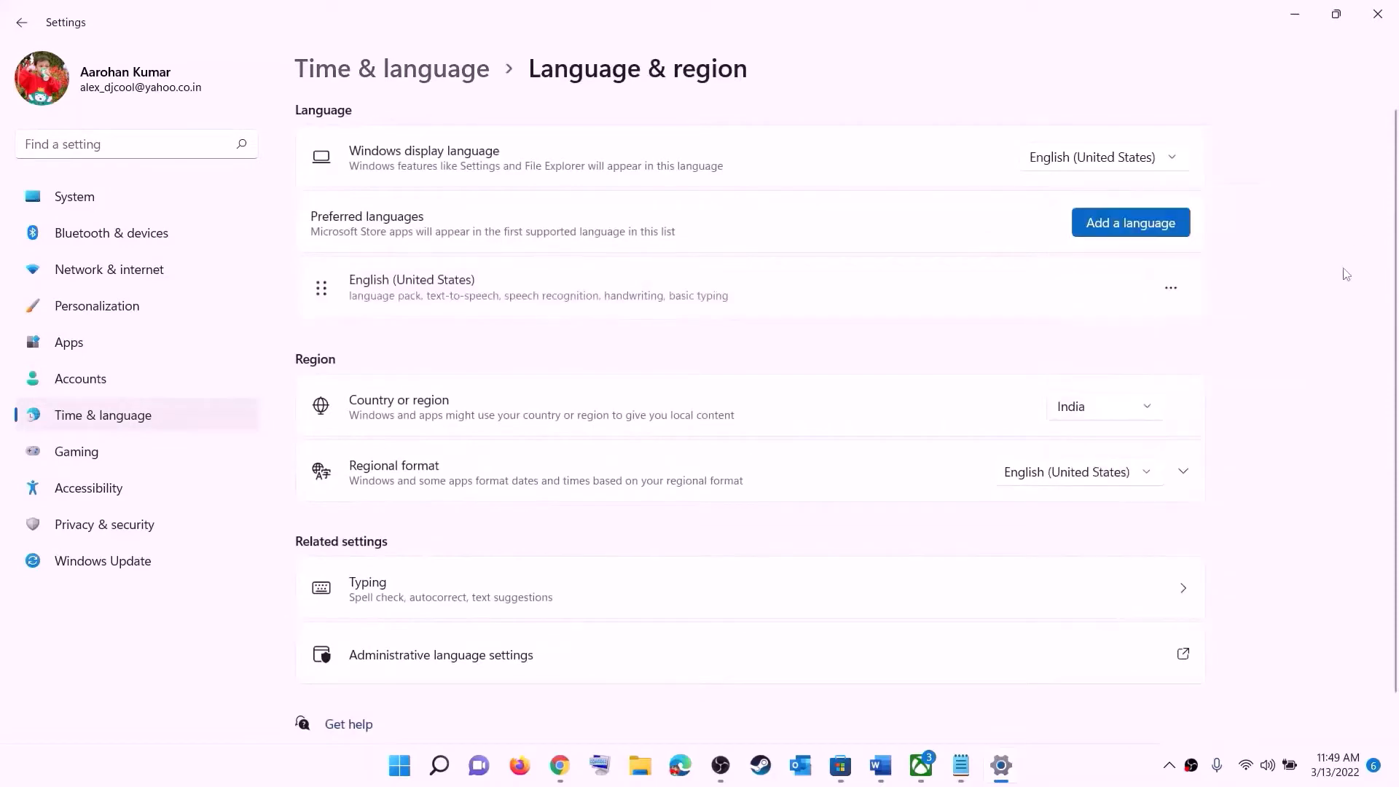
pyautogui.click(1377, 13)
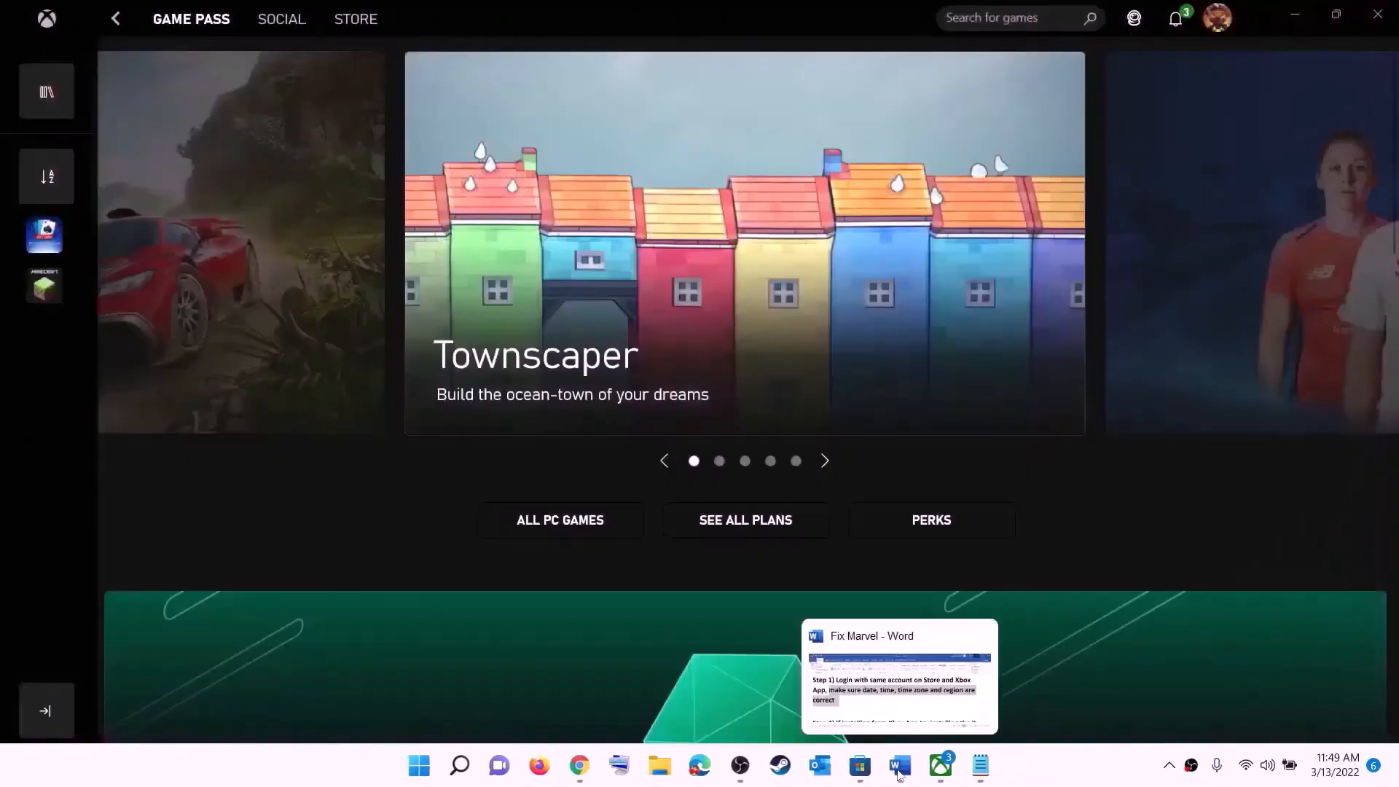
# Switch to the Word instructions and highlight the Step 2 advice about installing from the Microsoft Store library
pyautogui.click(898, 765)
pyautogui.scroll(-3, 293, 325)
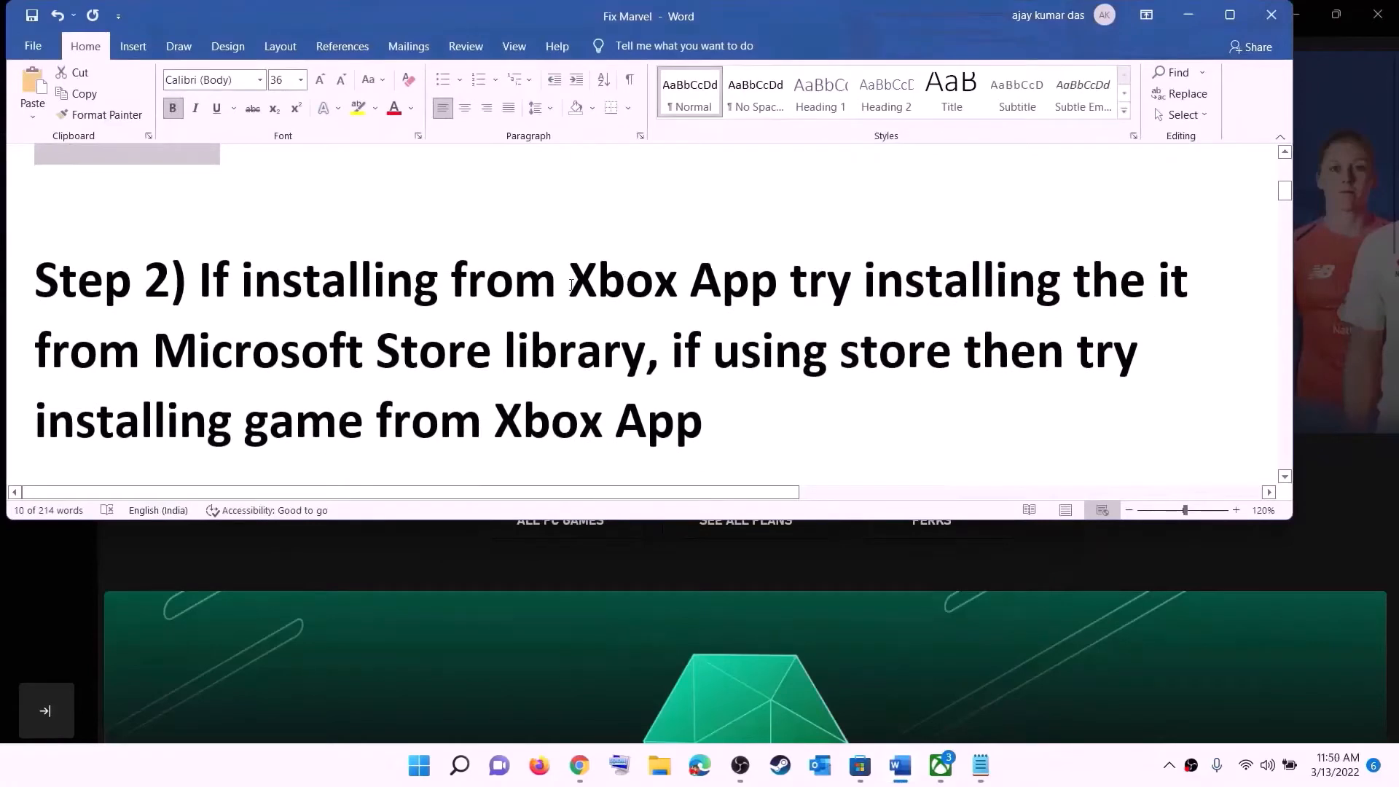
pyautogui.moveTo(573, 278); pyautogui.dragTo(1109, 287)
pyautogui.moveTo(692, 294); pyautogui.dragTo(647, 353)
# Switch to Microsoft Store and look through the library's available updates and owned apps
pyautogui.click(858, 774)
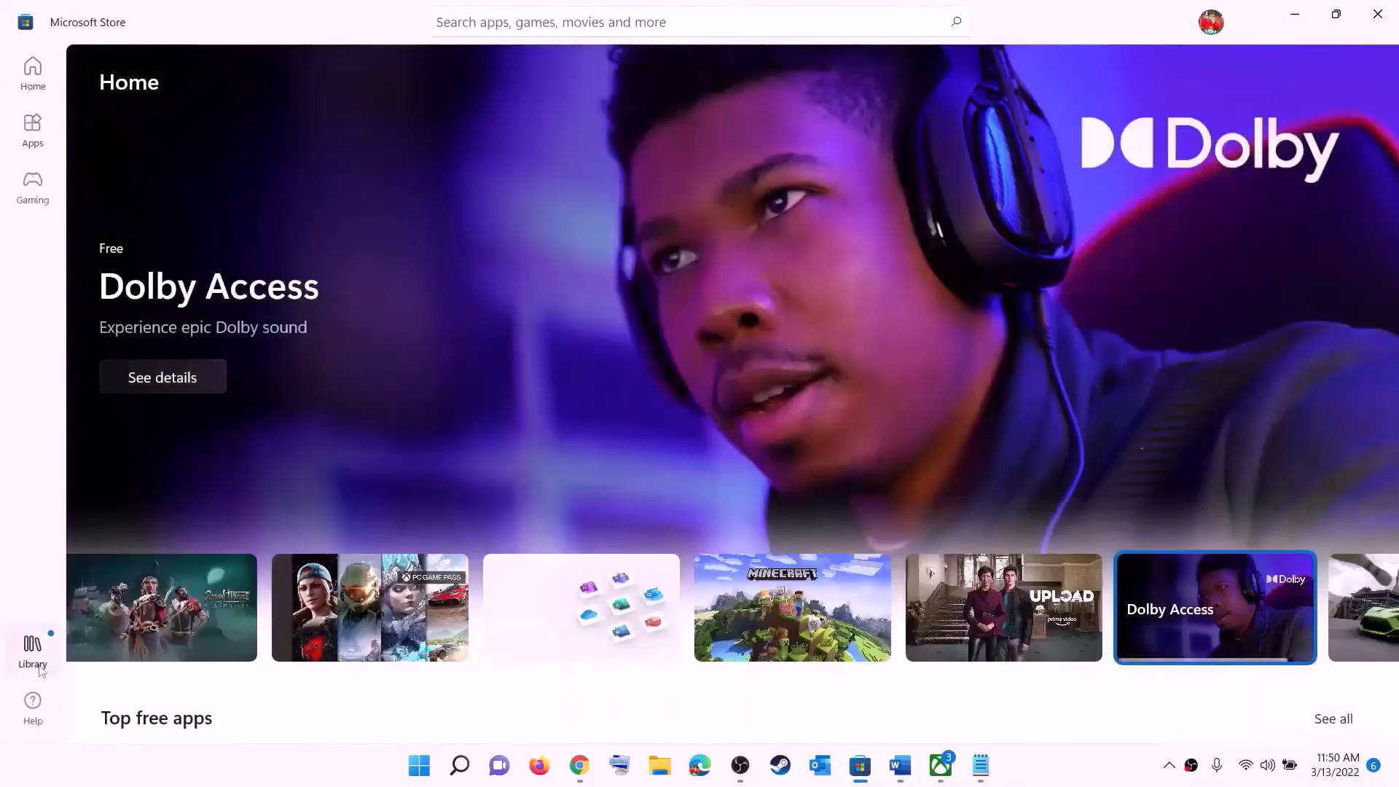
pyautogui.click(32, 648)
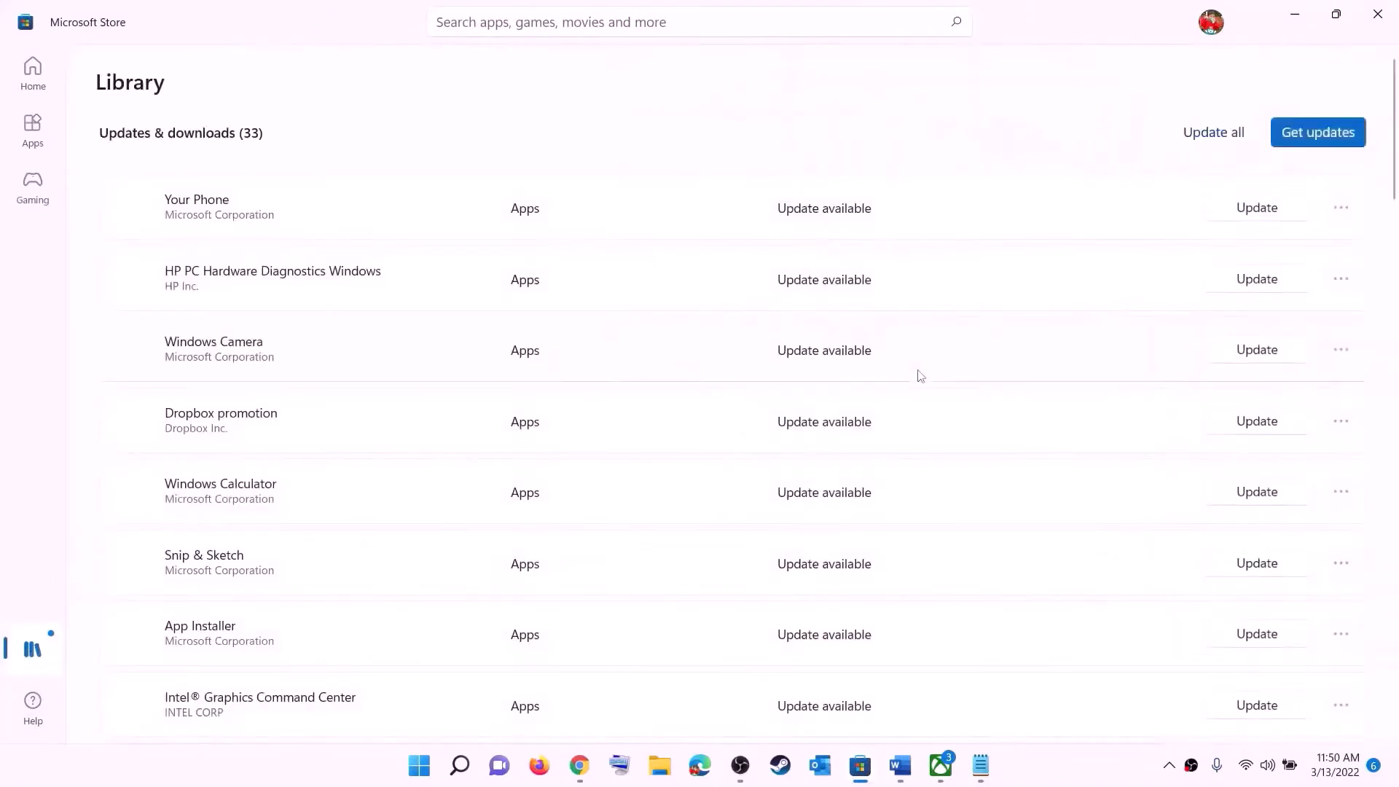
pyautogui.scroll(-2, 957, 458)
pyautogui.scroll(-7, 837, 522)
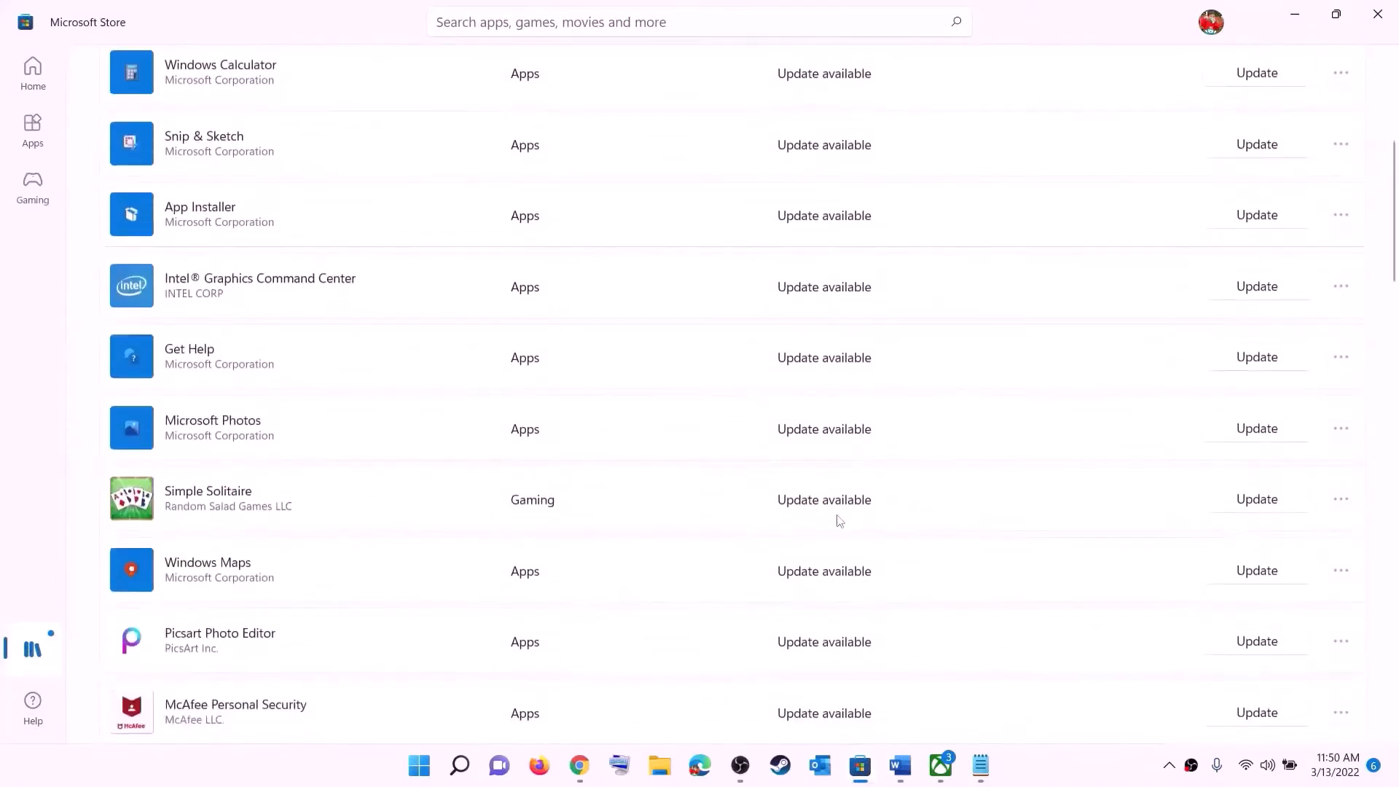
pyautogui.scroll(8, 837, 574)
pyautogui.scroll(-20, 848, 489)
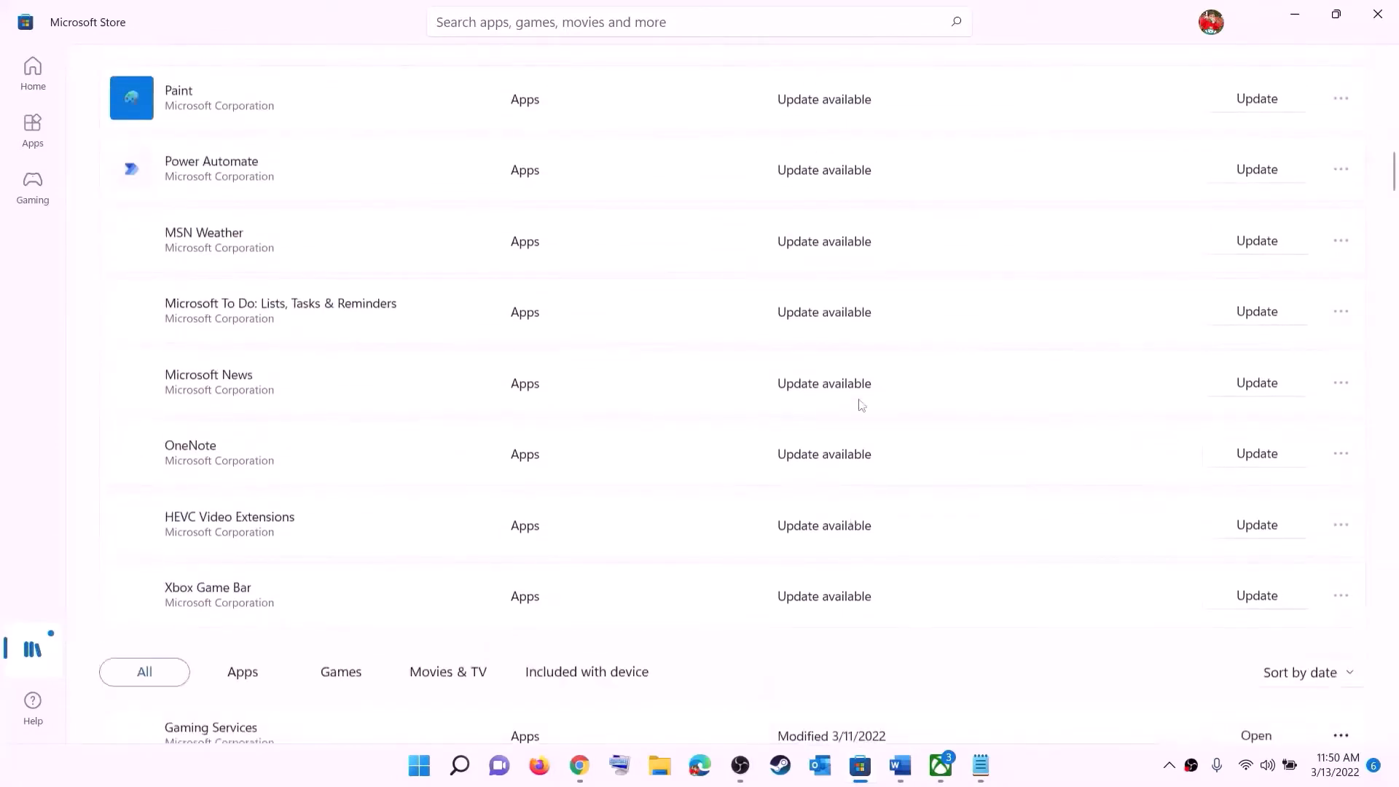
pyautogui.scroll(20, 906, 462)
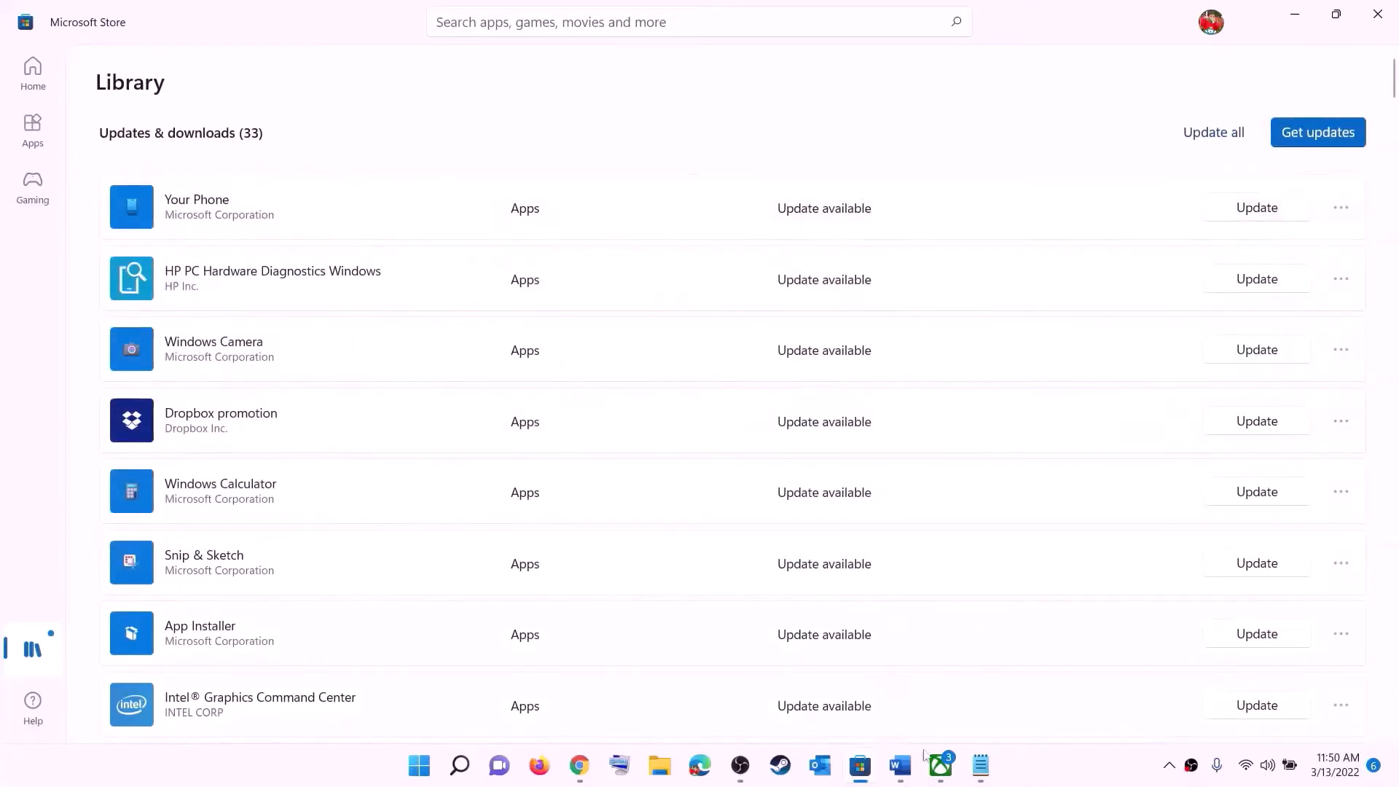
# Switch back to Word and highlight the Step 2 advice for store users about installing the game from the Xbox App
pyautogui.click(900, 766)
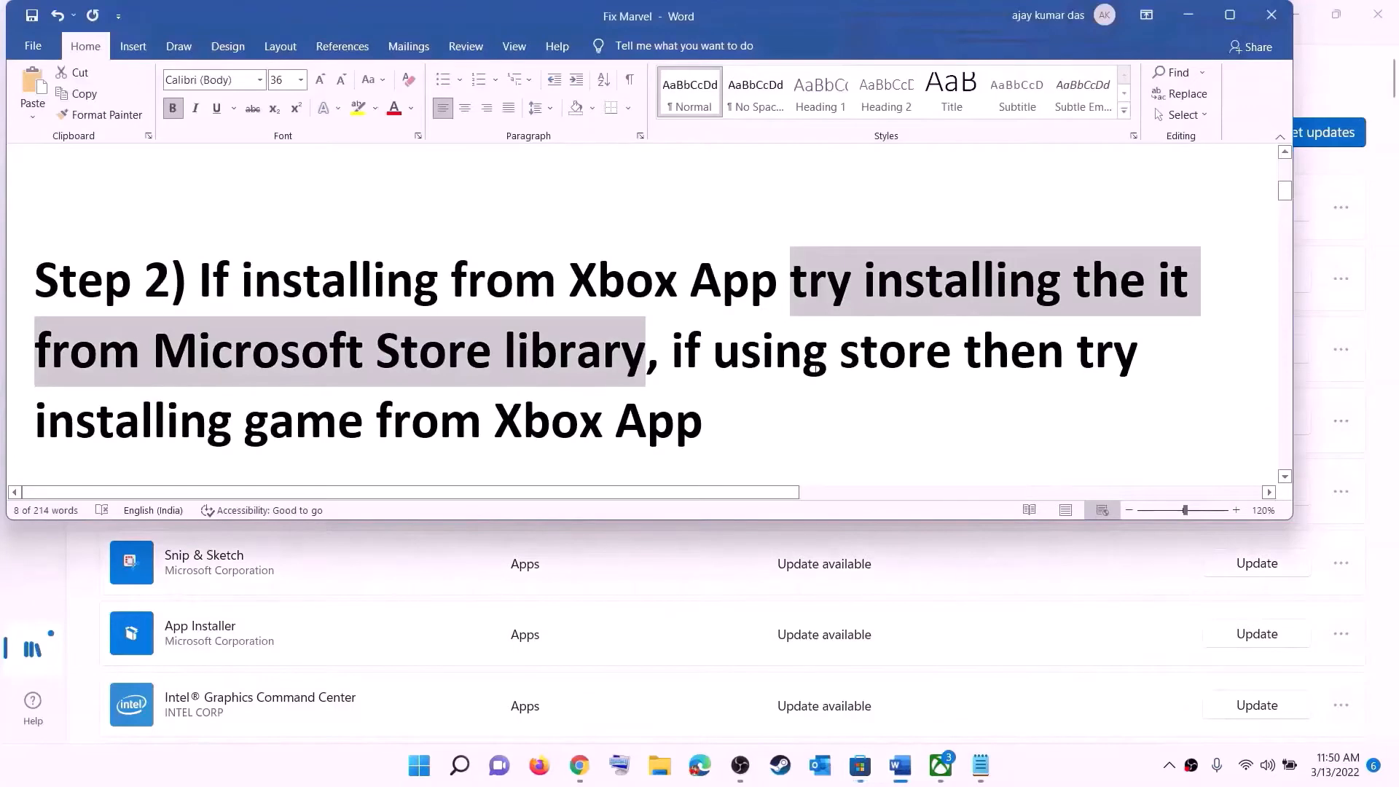
pyautogui.click(712, 352)
pyautogui.moveTo(711, 352); pyautogui.dragTo(961, 352)
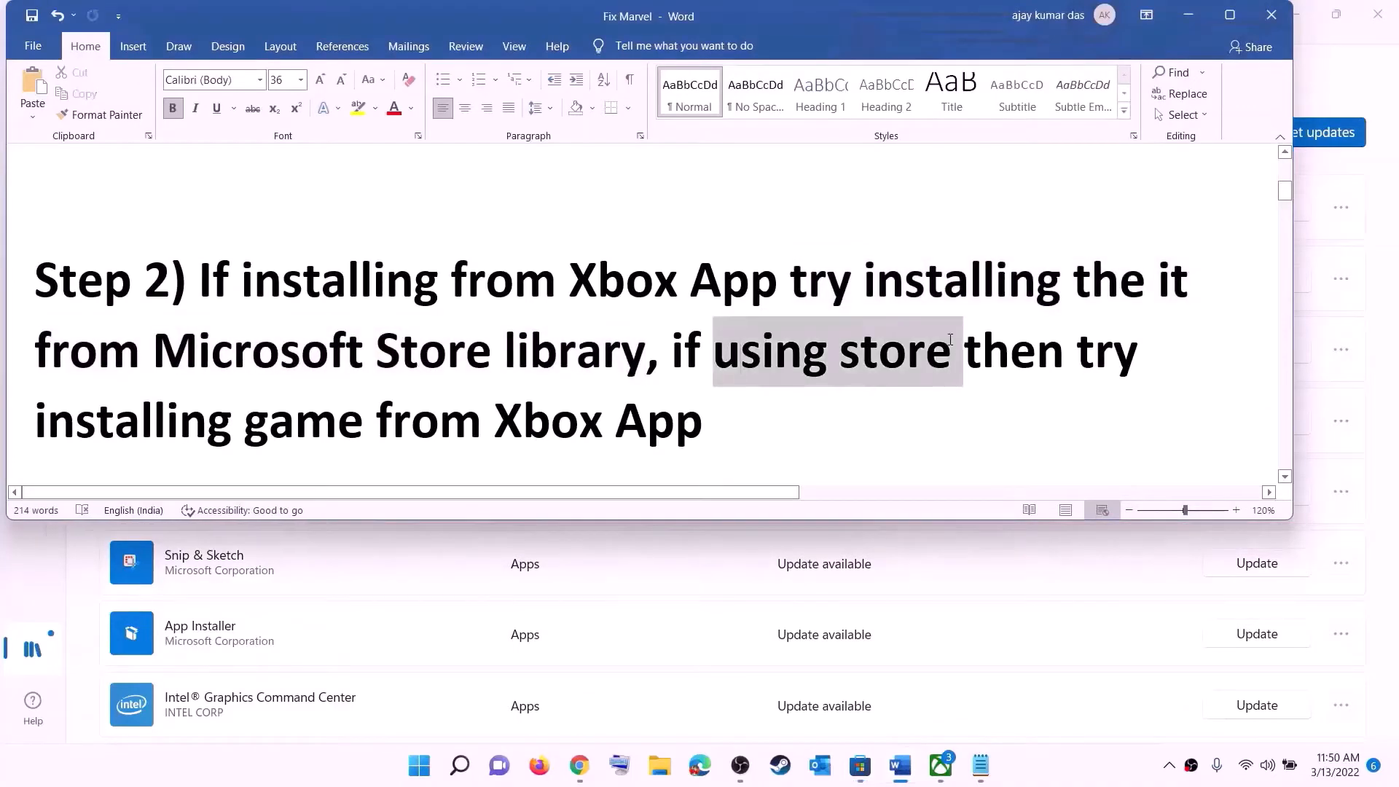
pyautogui.moveTo(219, 404); pyautogui.dragTo(710, 423)
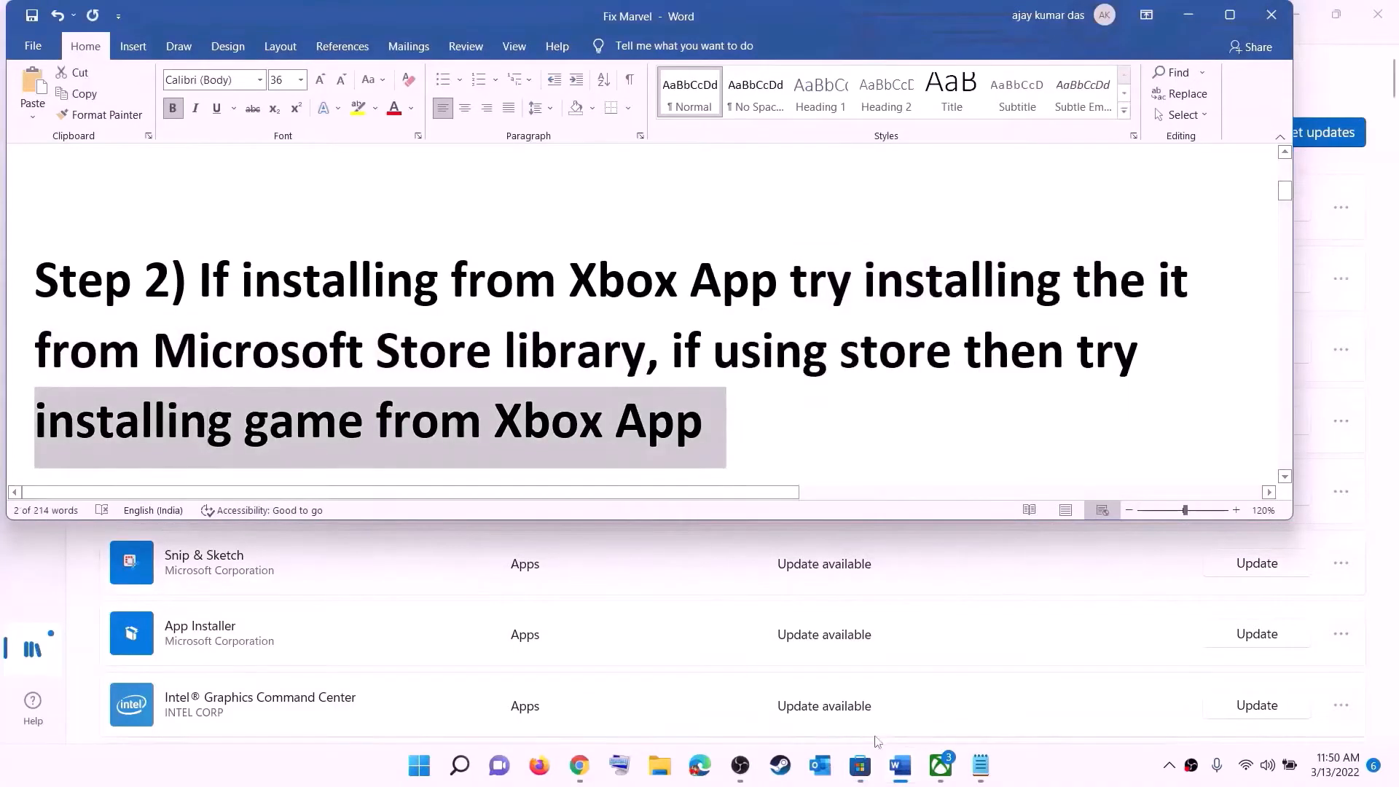
# Switch to the Xbox app, bring up its game search and minimize the app again
pyautogui.click(939, 765)
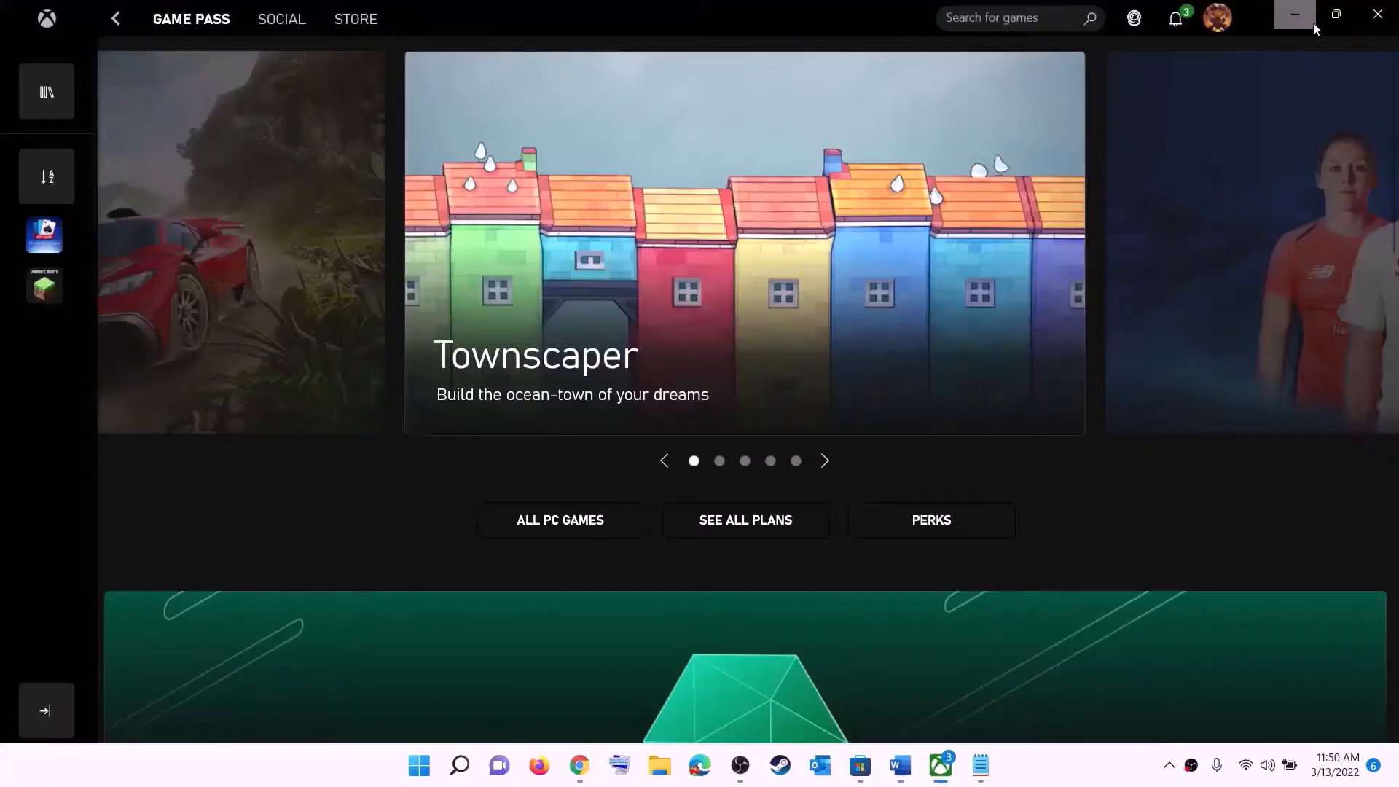
pyautogui.click(992, 26)
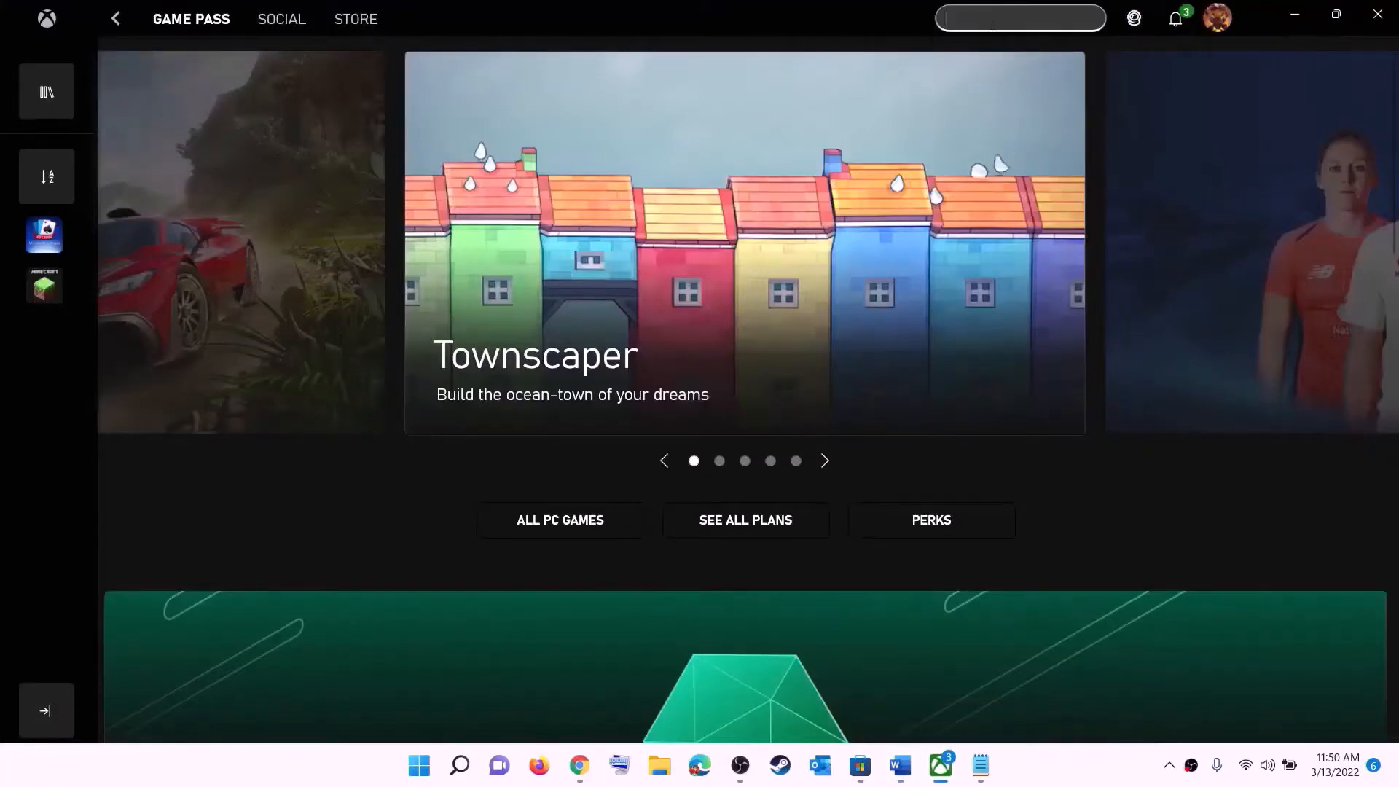
pyautogui.click(1295, 15)
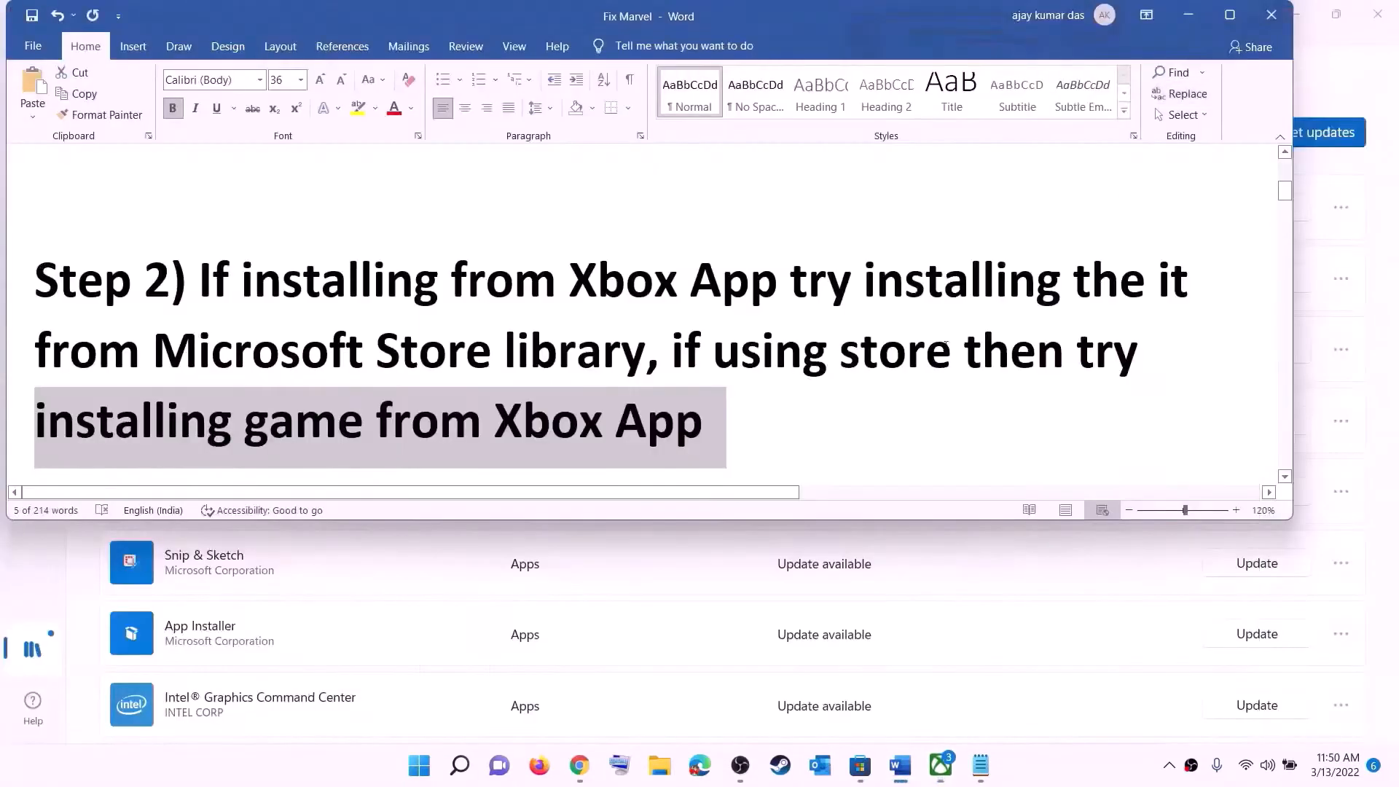
# Select the full Get-AppxPackage PowerShell command under Step 3 of the Word instructions
pyautogui.click(426, 422)
pyautogui.scroll(-5, 432, 381)
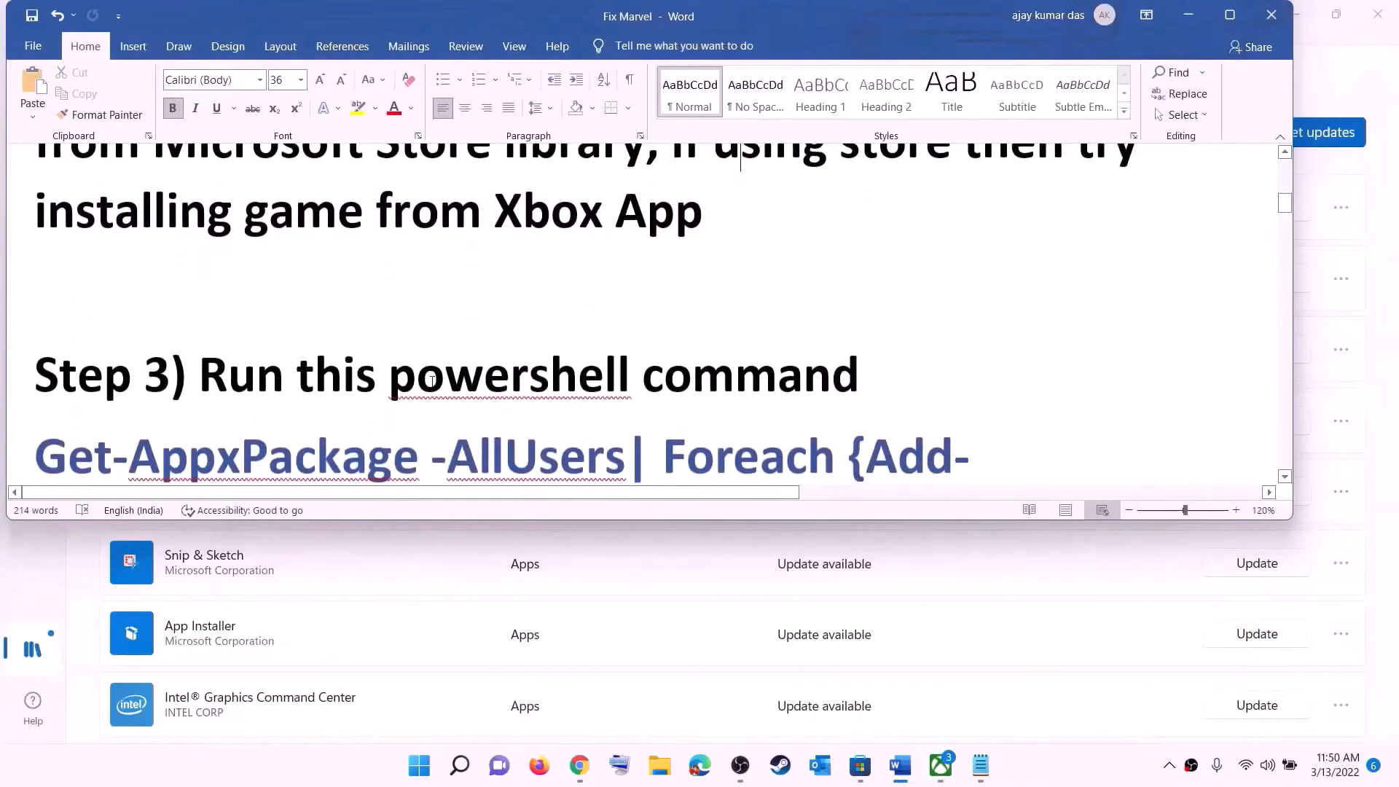
pyautogui.scroll(-1, 467, 350)
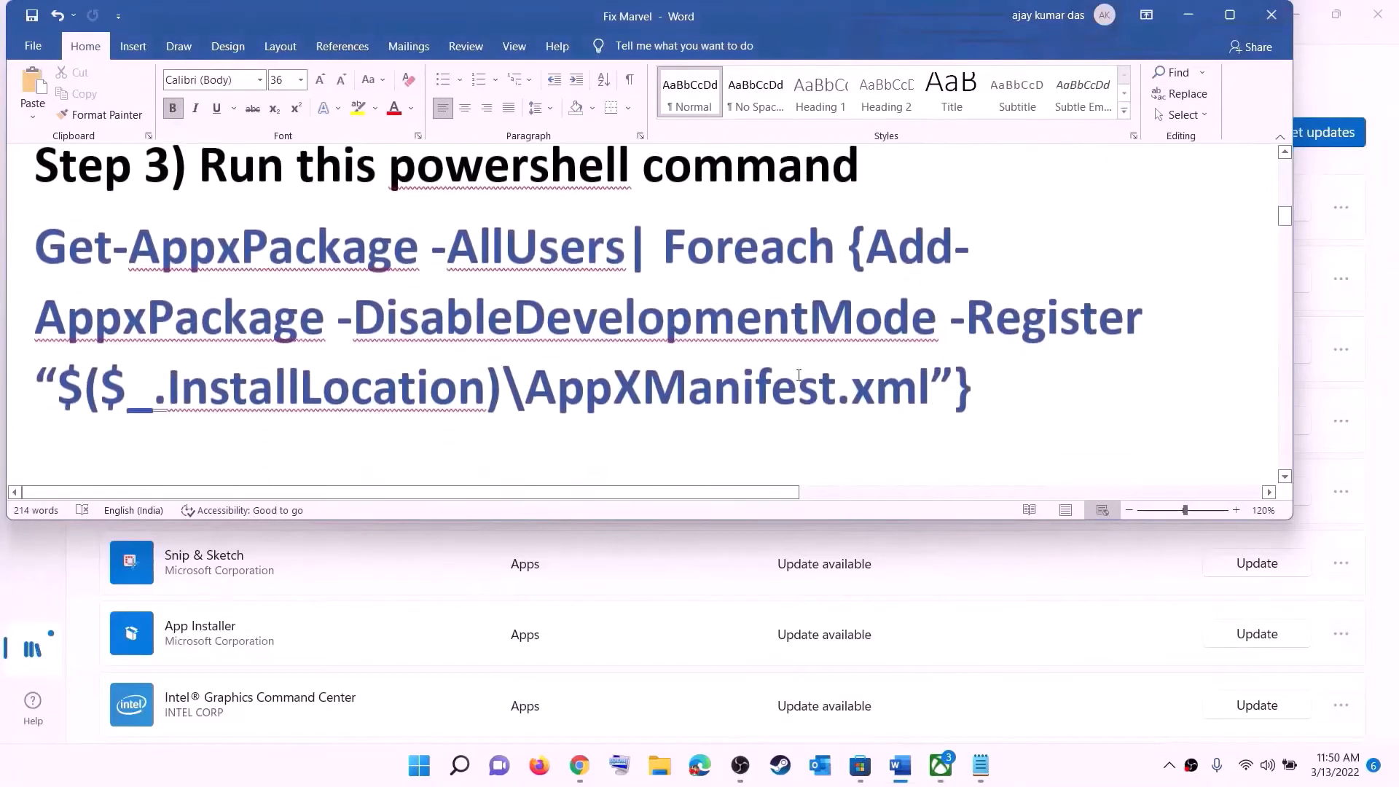
pyautogui.moveTo(977, 389); pyautogui.dragTo(34, 247)
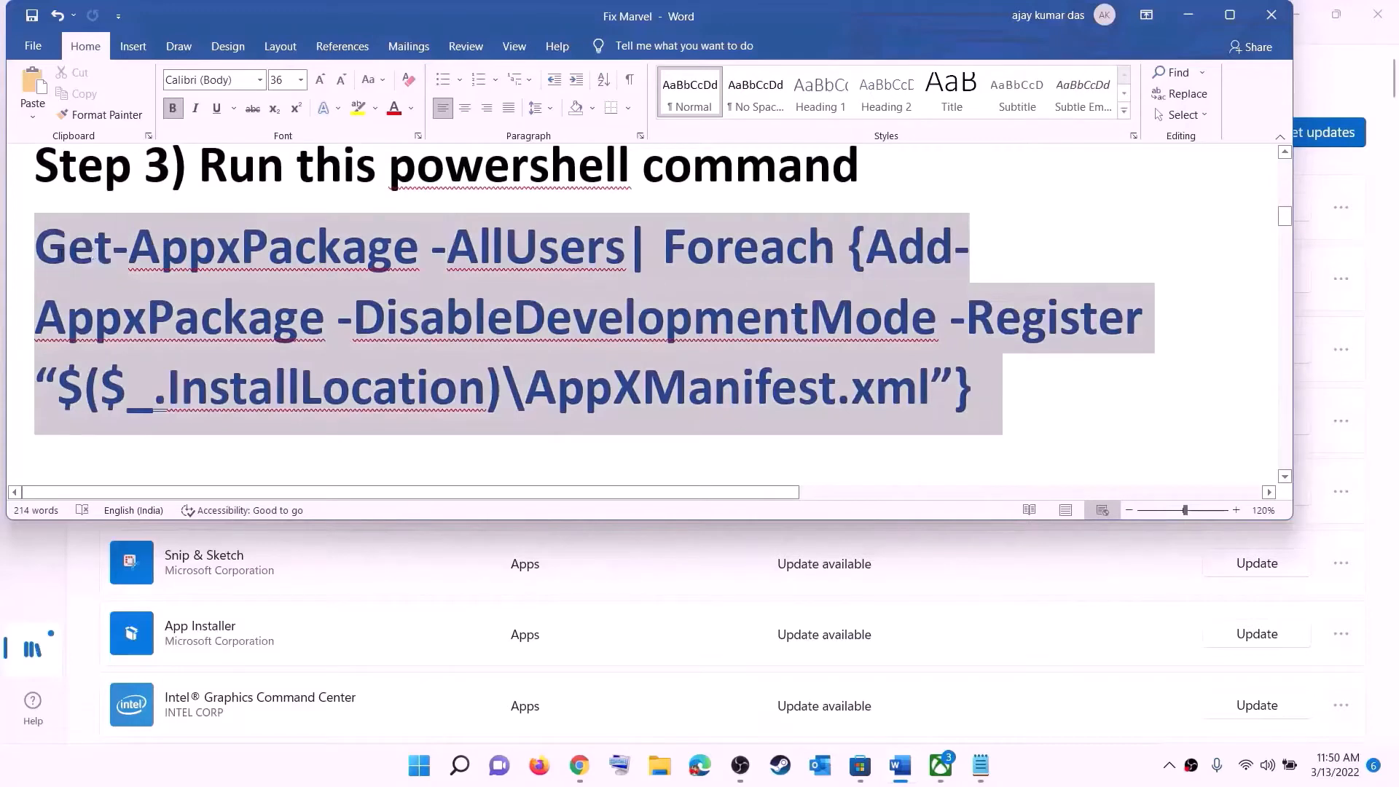
# Copy the selected Get-AppxPackage command and launch Windows PowerShell as administrator, allowing it to make changes to the device
pyautogui.rightClick(194, 285)
pyautogui.click(231, 313)
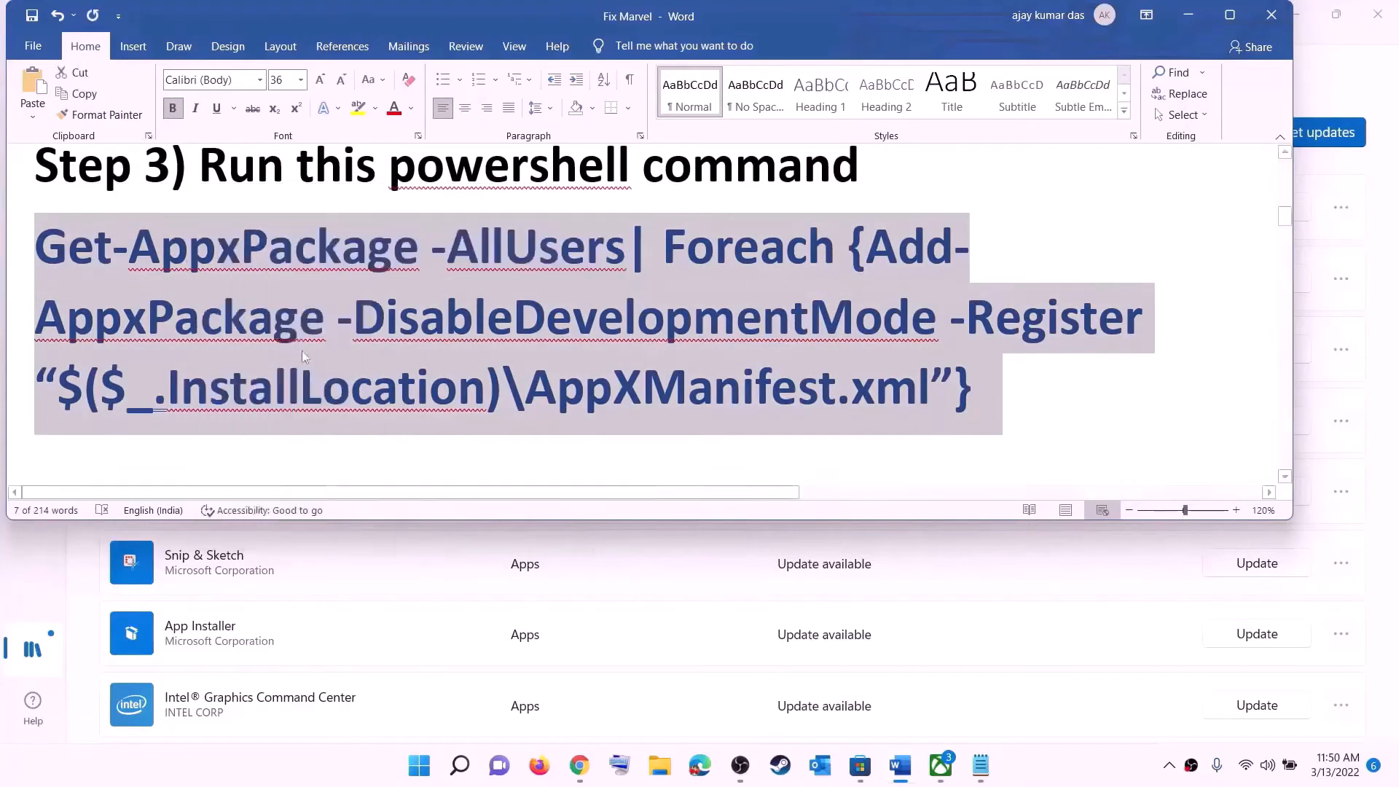
pyautogui.click(421, 764)
pyautogui.write('powers')
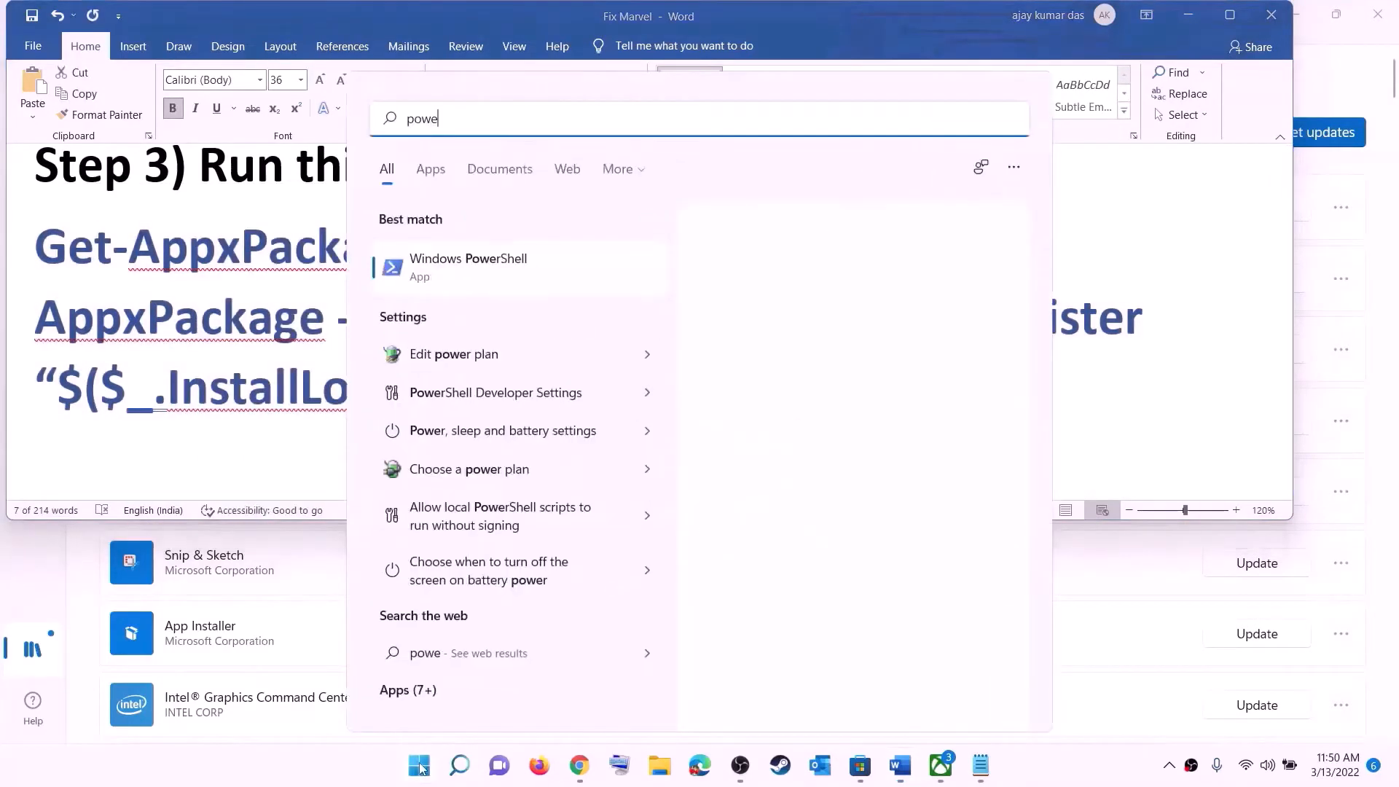
pyautogui.rightClick(486, 274)
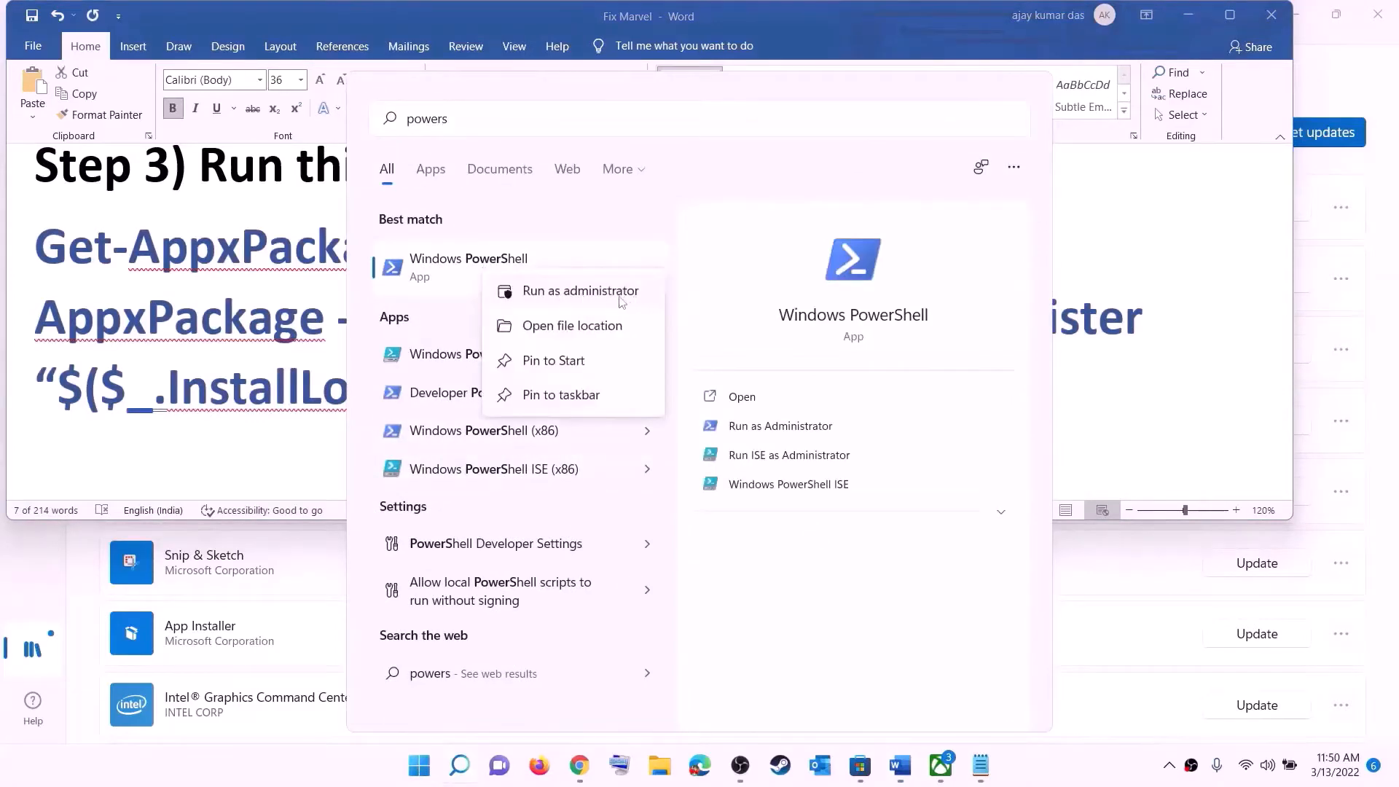
pyautogui.click(621, 293)
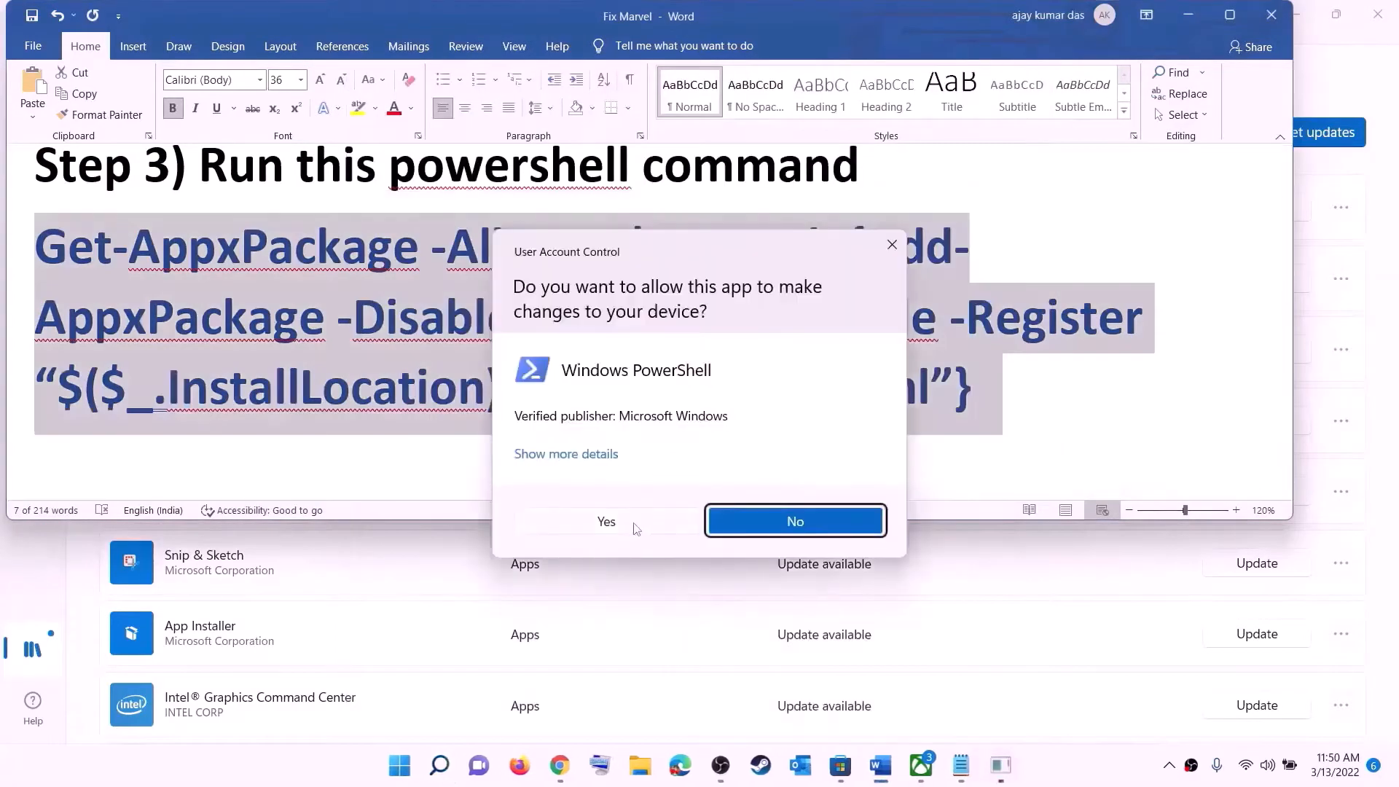
pyautogui.click(636, 528)
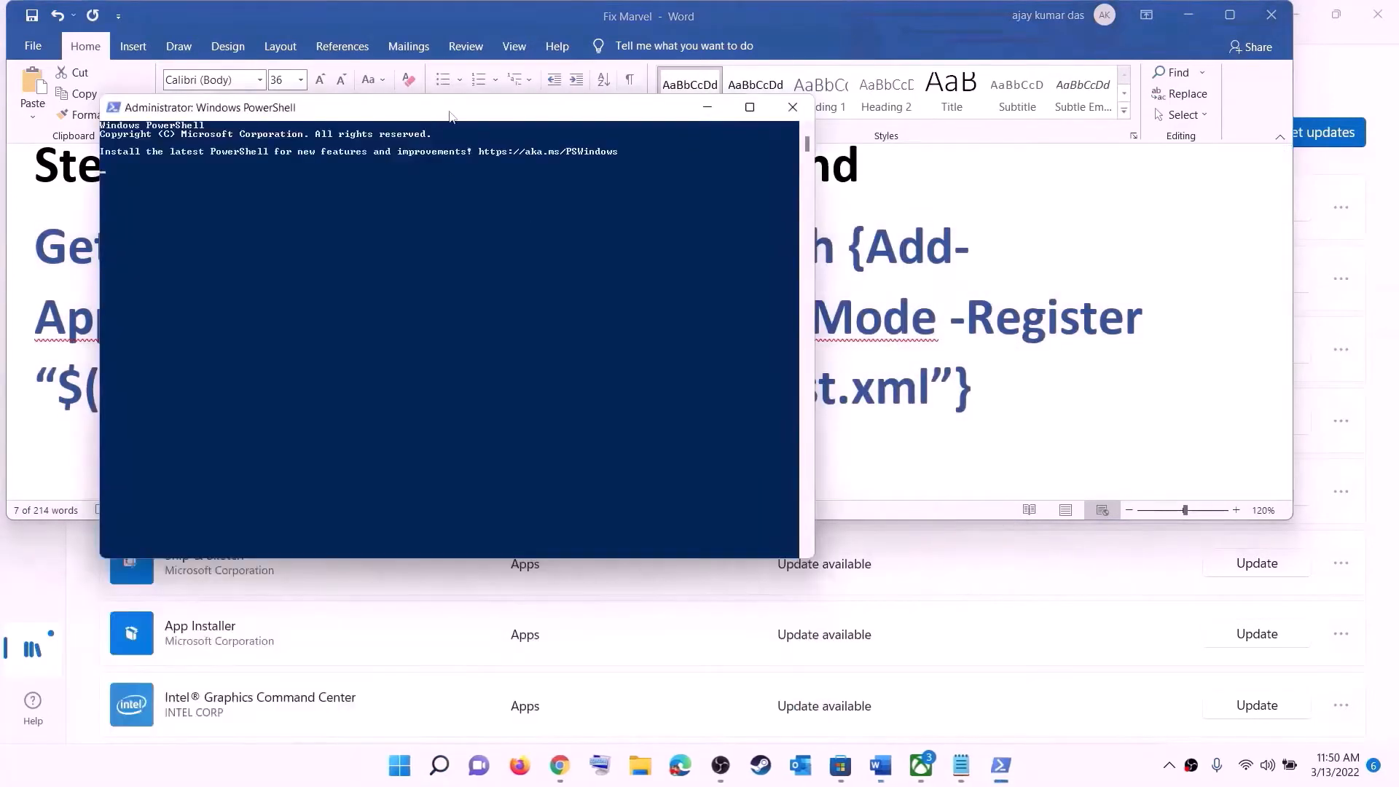
# Paste and run the copied Get-AppxPackage command in PowerShell, and close the PowerShell window when it has run
pyautogui.moveTo(449, 117); pyautogui.dragTo(637, 134)
pyautogui.hotkey('ctrl', 'v')
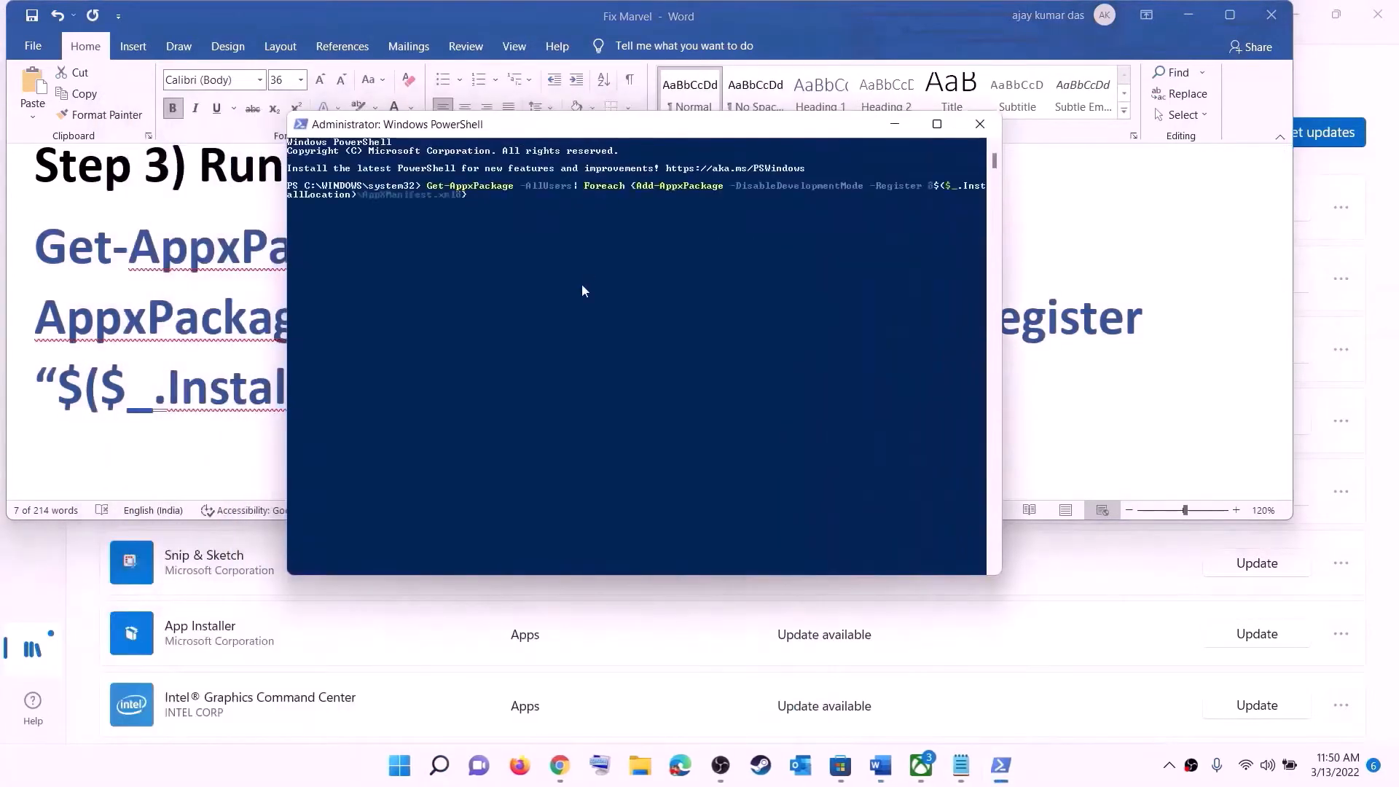
pyautogui.press('Return')
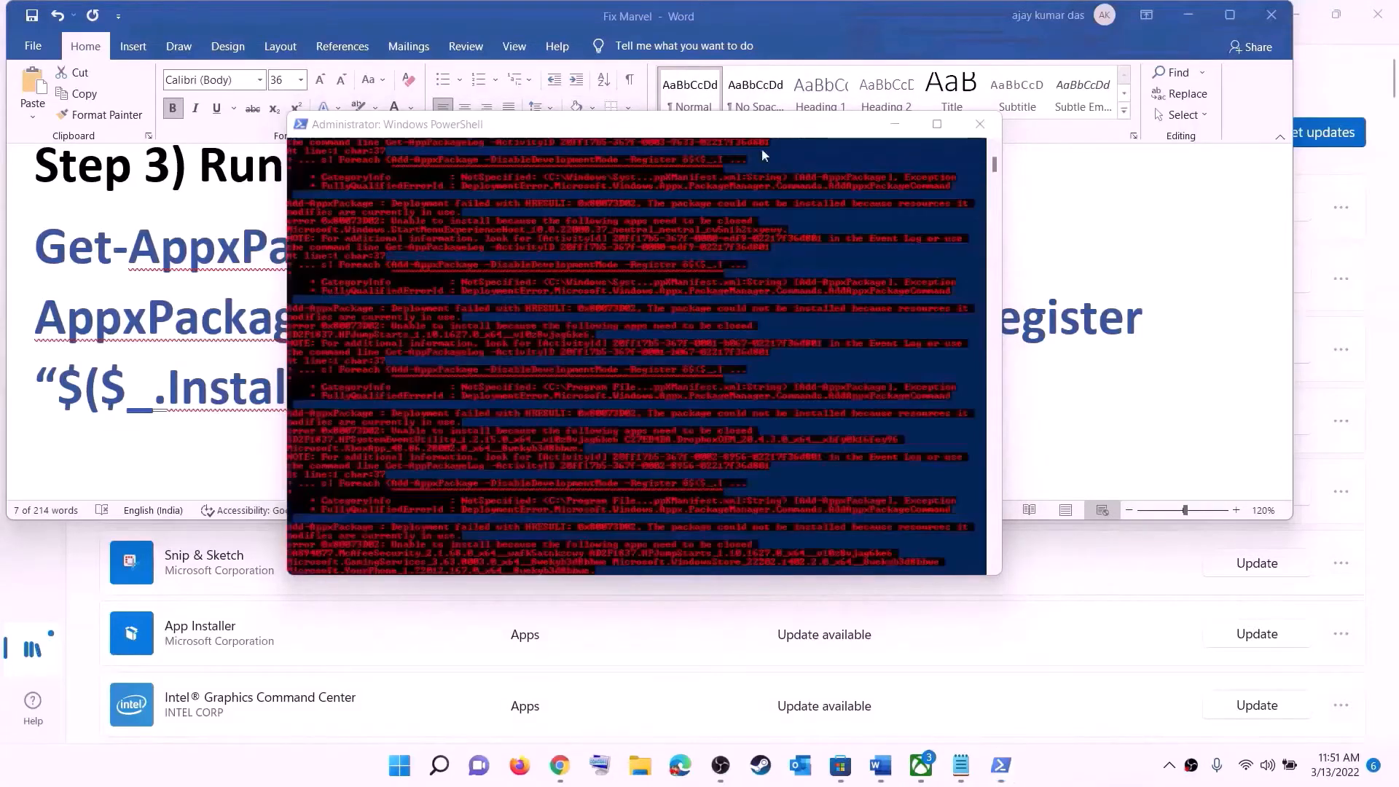
pyautogui.click(980, 124)
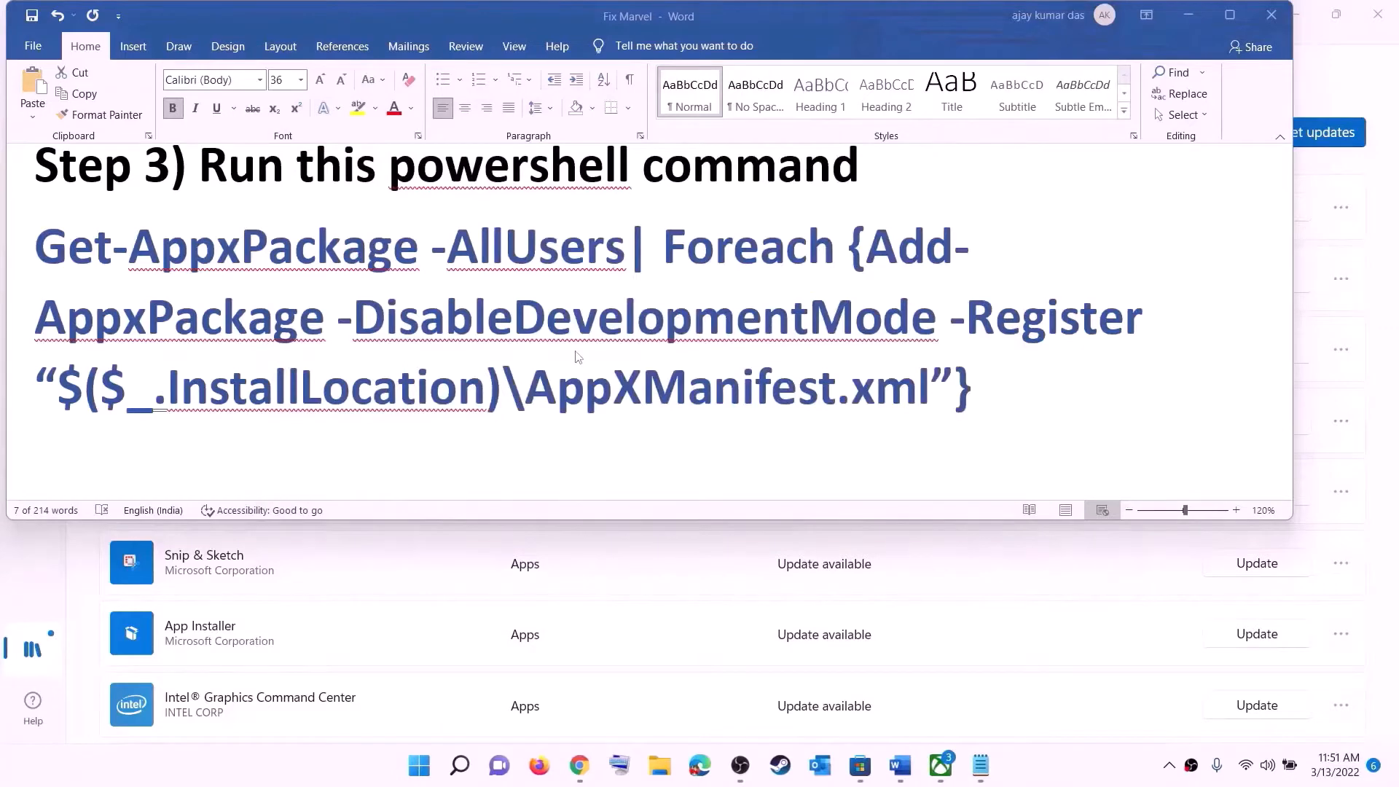
# Set the font size of the WindowsStore folder path under Step 4 of the Word instructions to 14
pyautogui.scroll(-5, 663, 348)
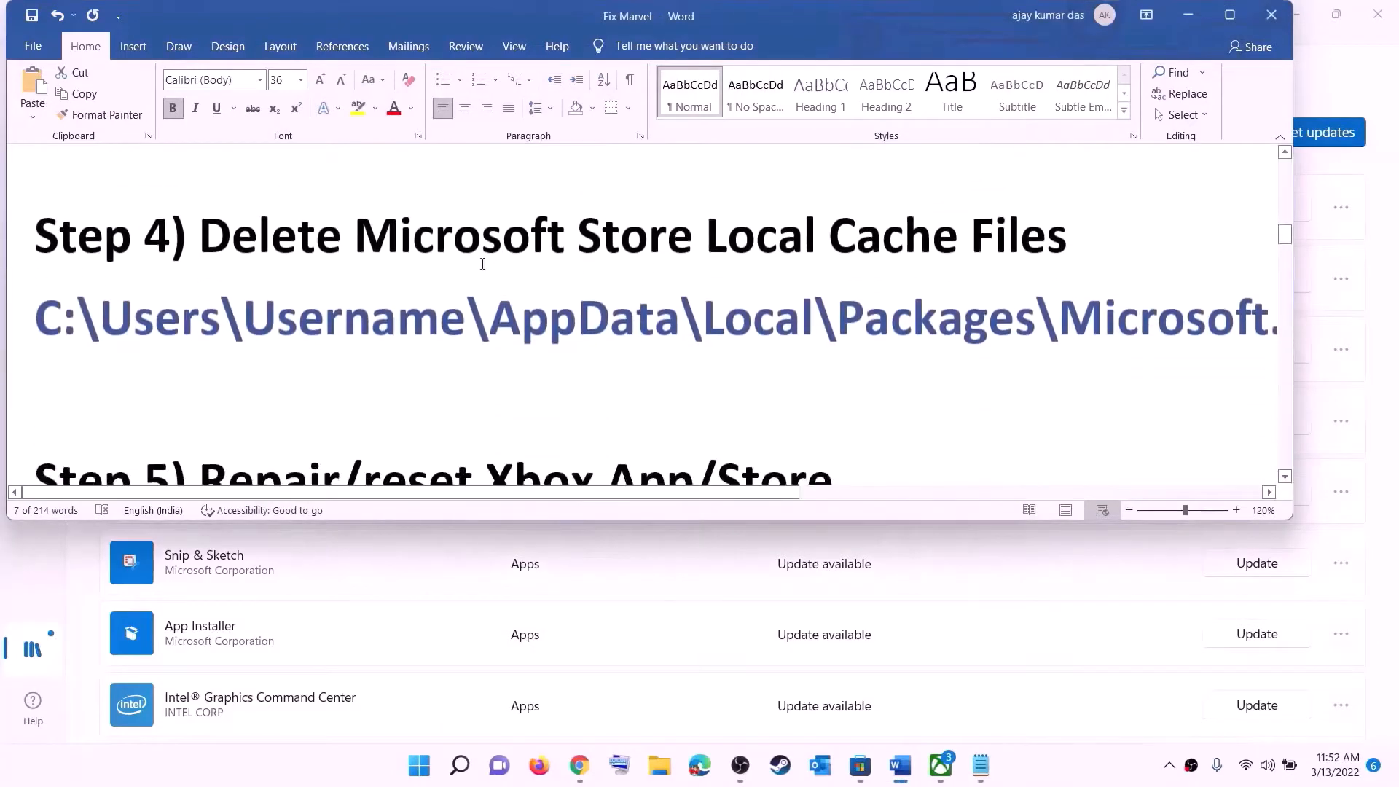
pyautogui.scroll(1, 619, 314)
pyautogui.tripleClick(713, 368)
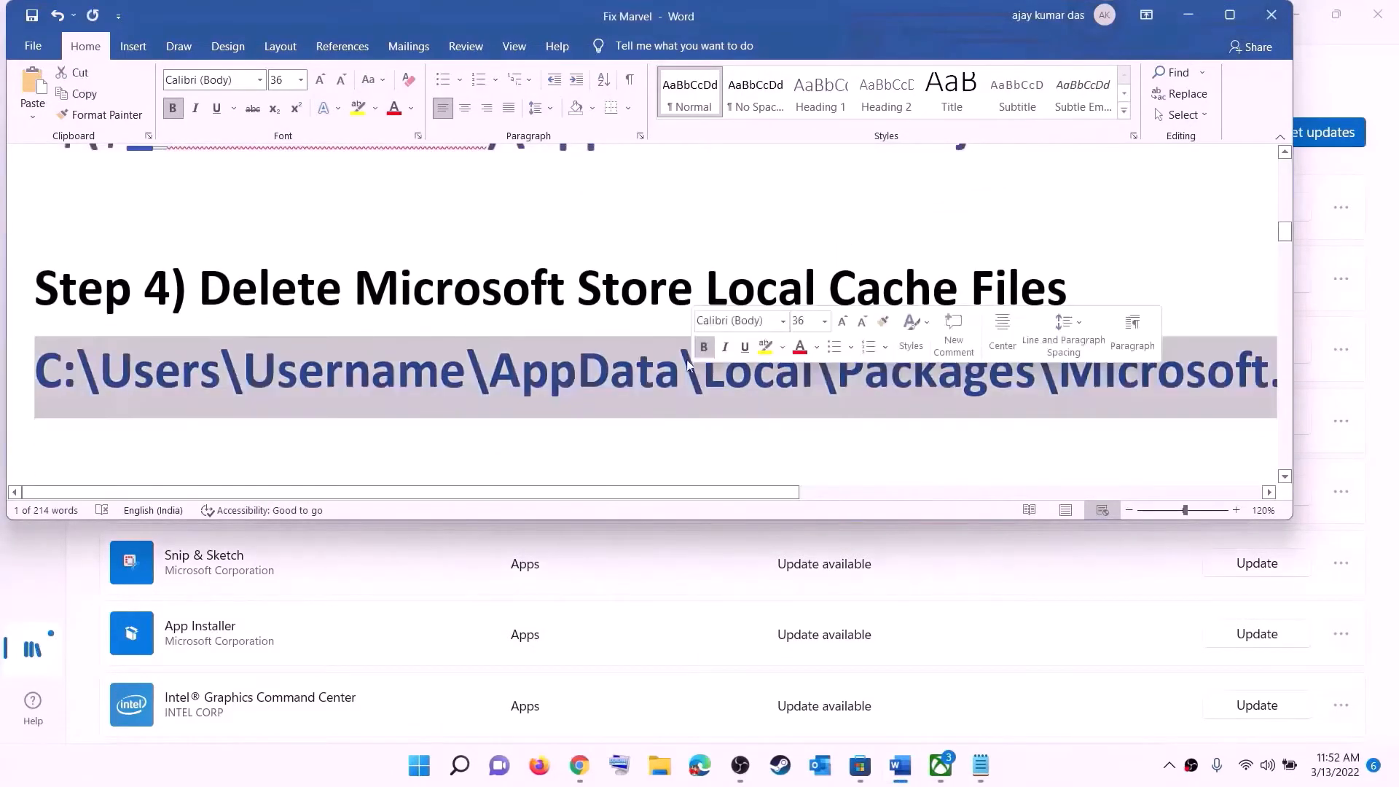
pyautogui.click(300, 79)
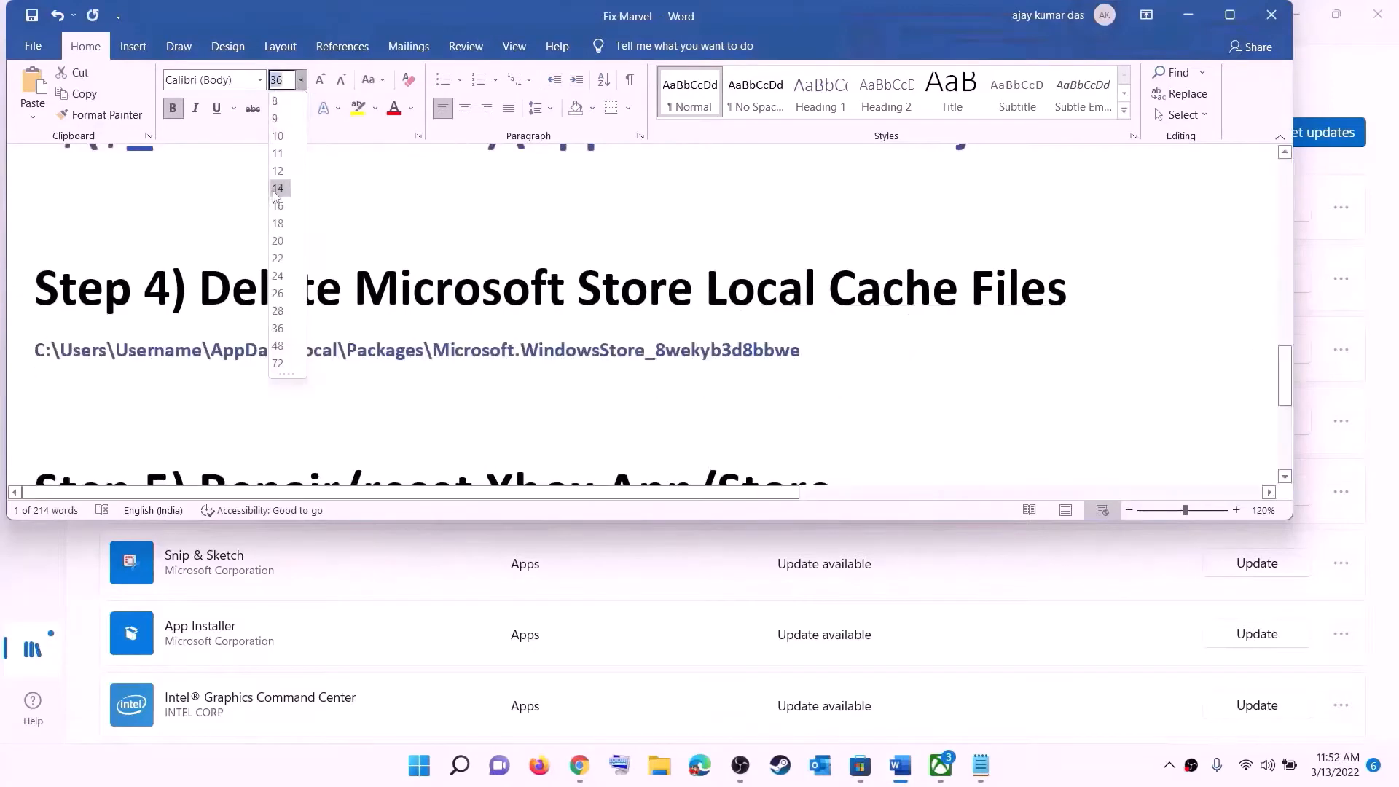
pyautogui.click(281, 191)
pyautogui.click(691, 351)
# Switch to File Explorer and open the current user's profile folder under Users on the Windows (C:) drive
pyautogui.press('super+e')
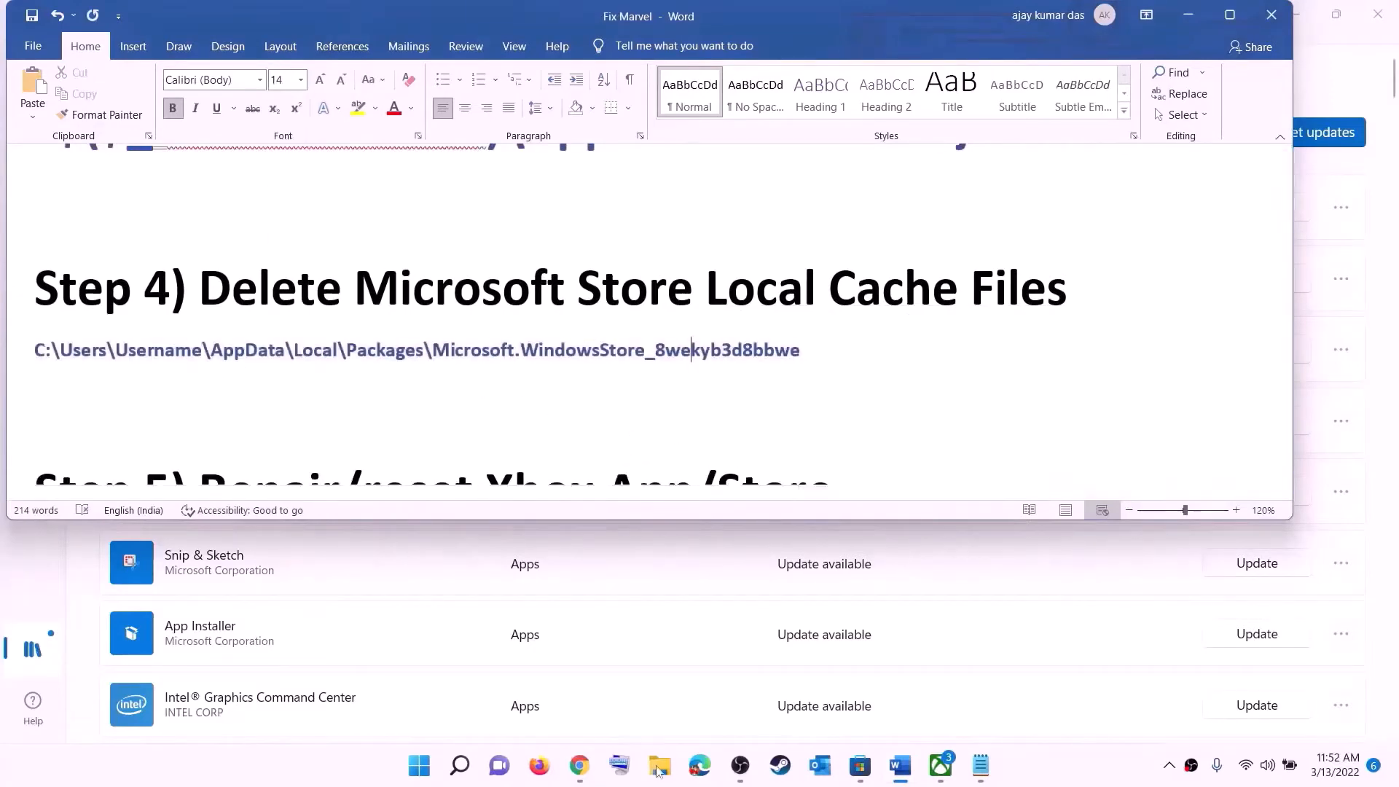
pyautogui.click(67, 361)
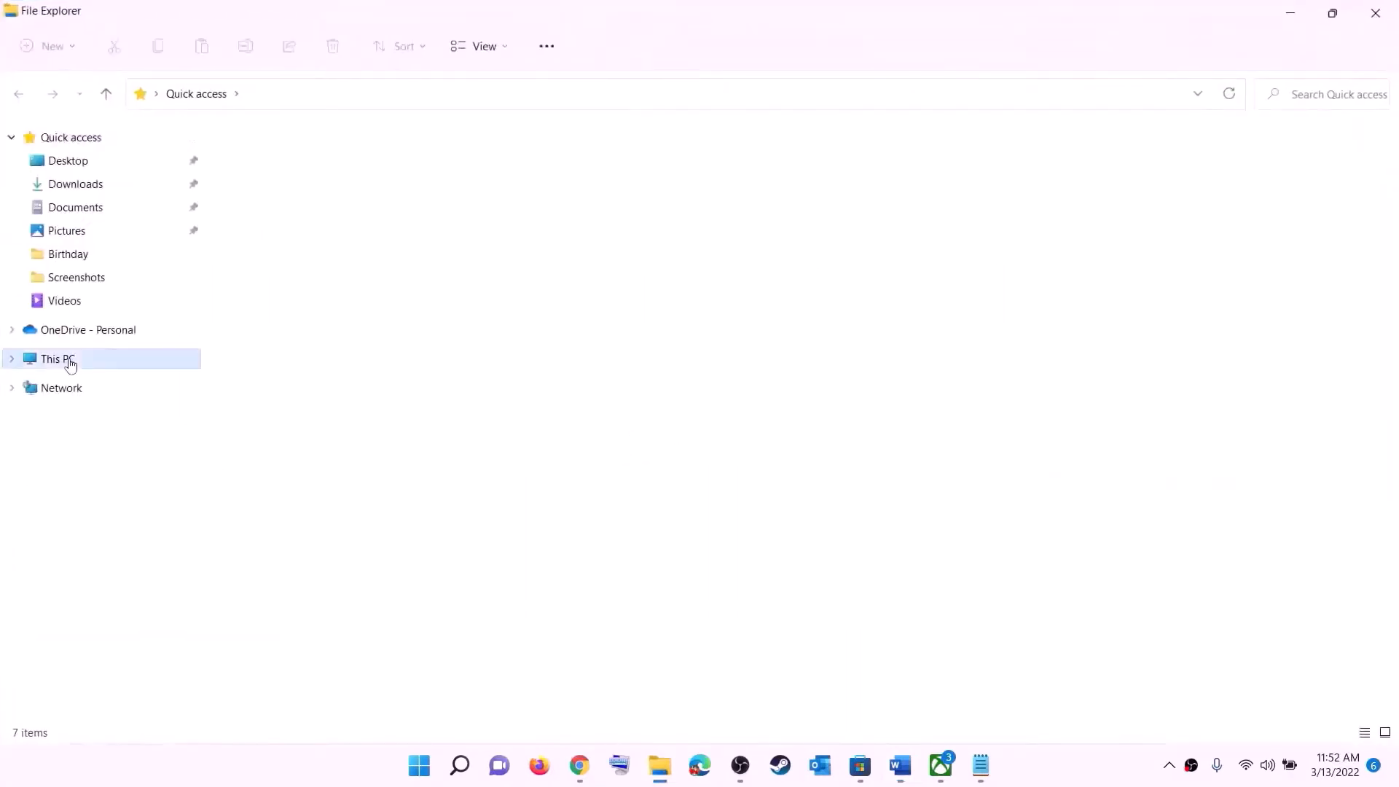
pyautogui.doubleClick(315, 299)
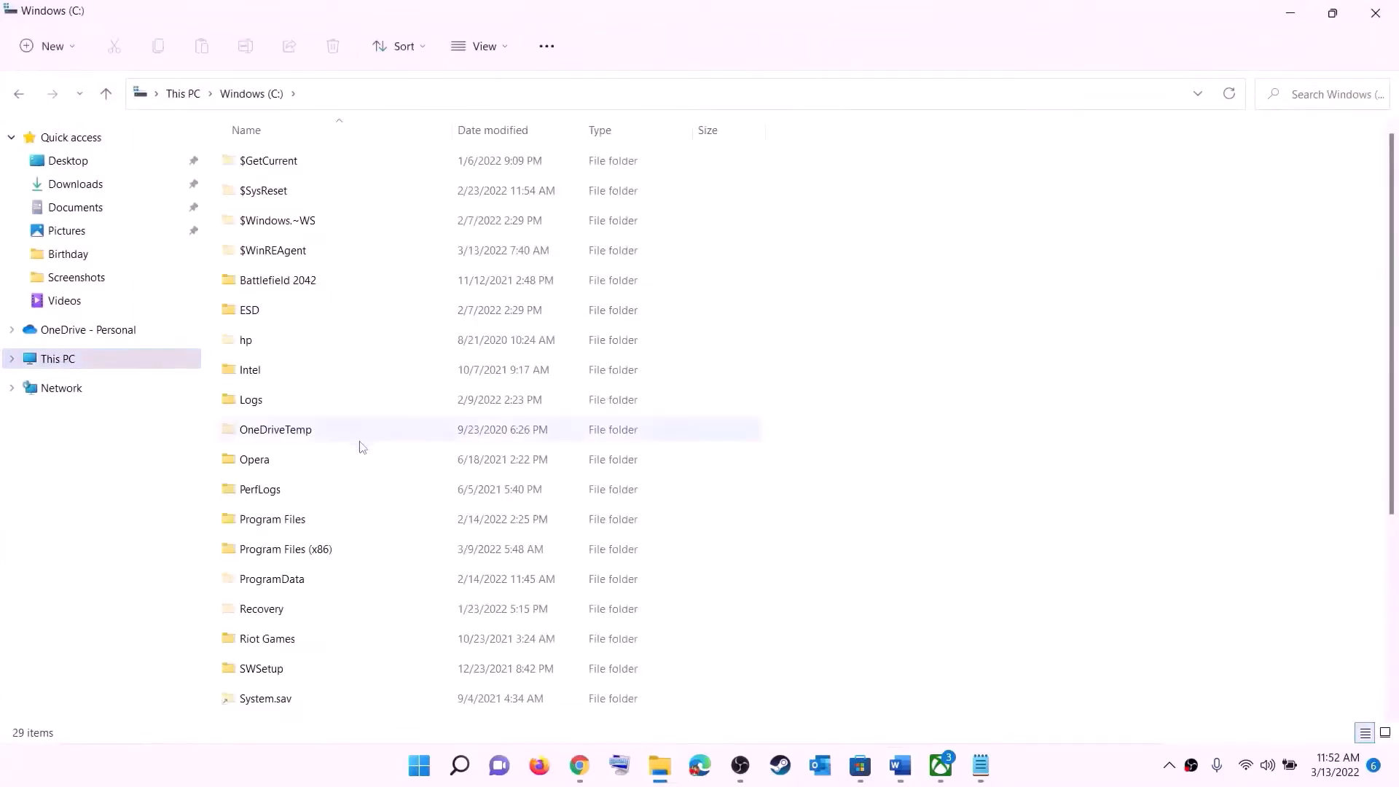
pyautogui.scroll(-3, 359, 448)
pyautogui.doubleClick(295, 502)
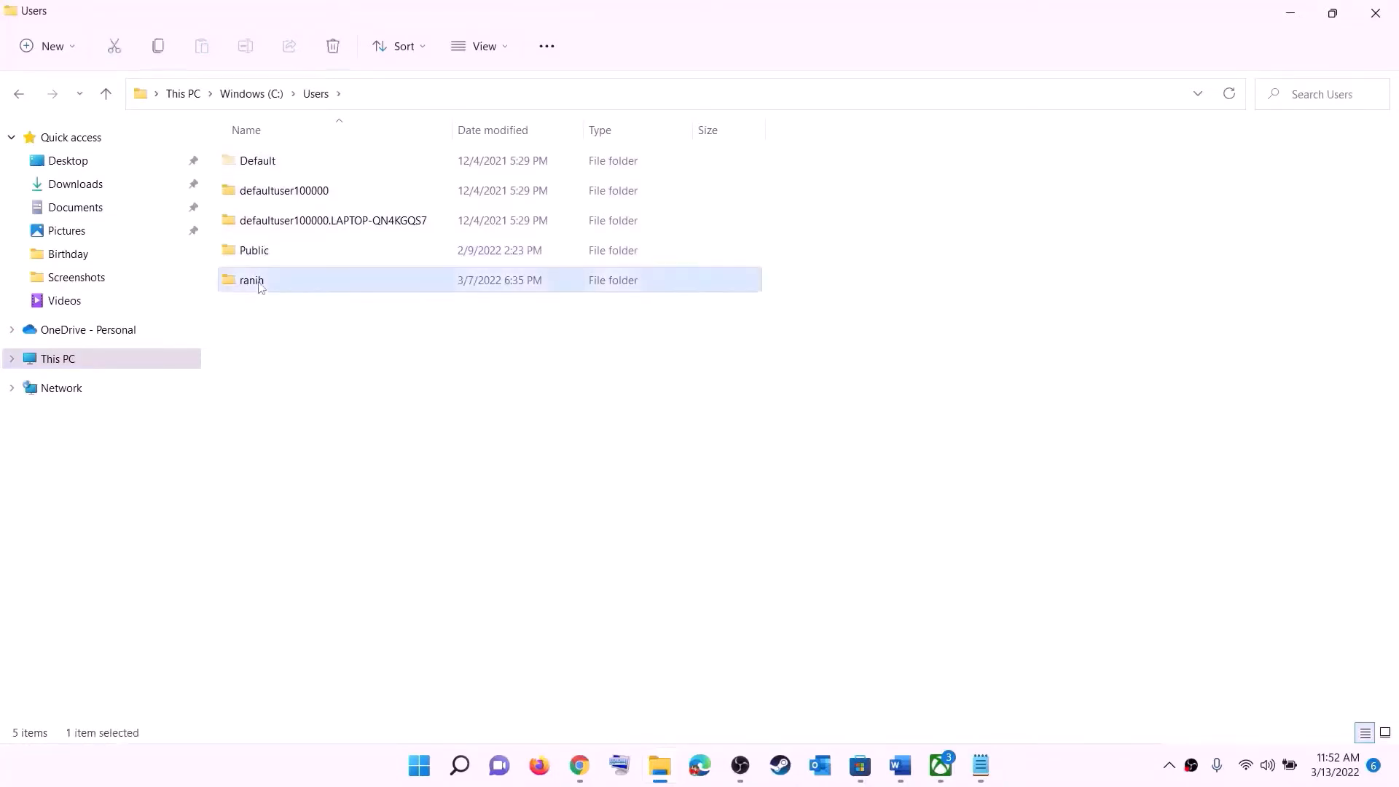
pyautogui.doubleClick(263, 288)
# Check in File Explorer's view options whether hidden items are shown, which the AppData folder needs
pyautogui.click(266, 351)
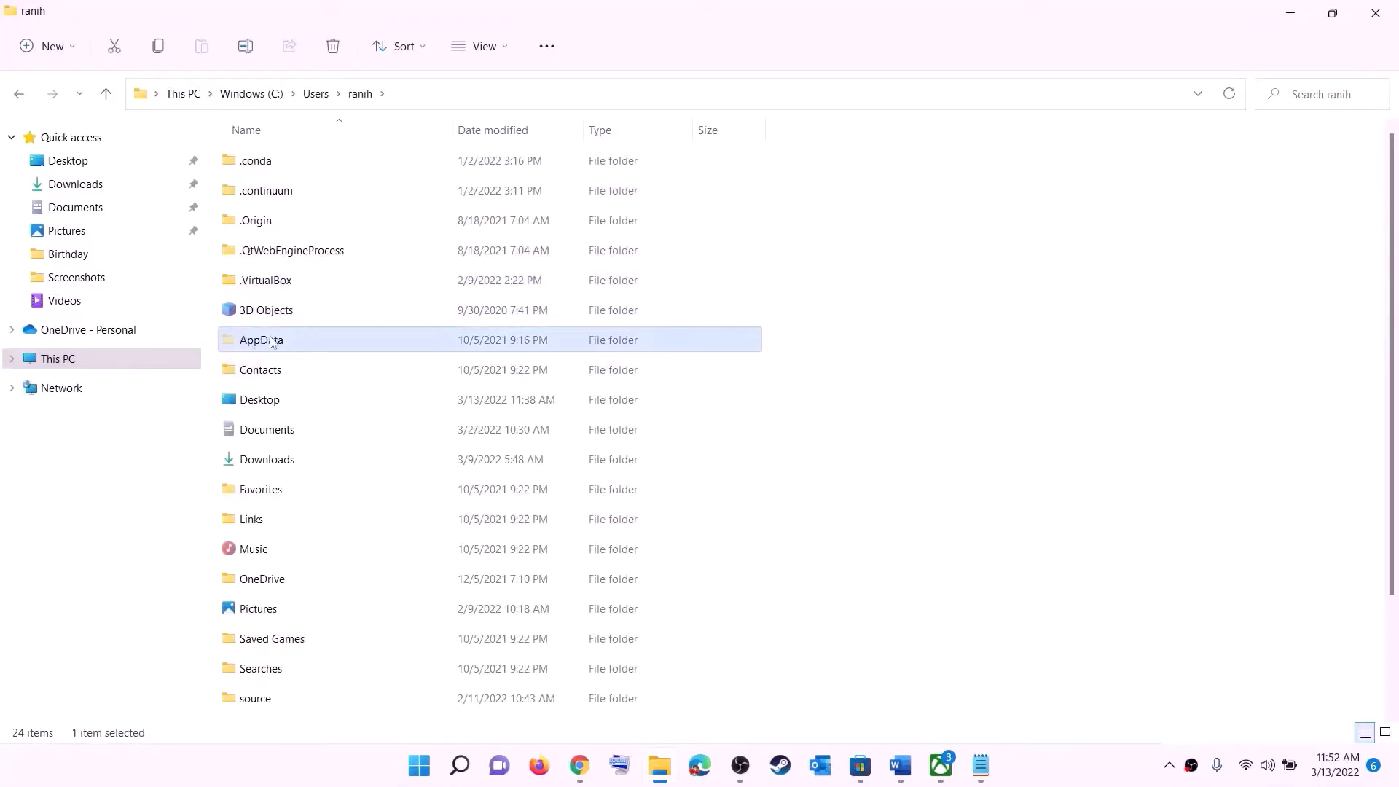
pyautogui.click(507, 48)
pyautogui.moveTo(537, 357)
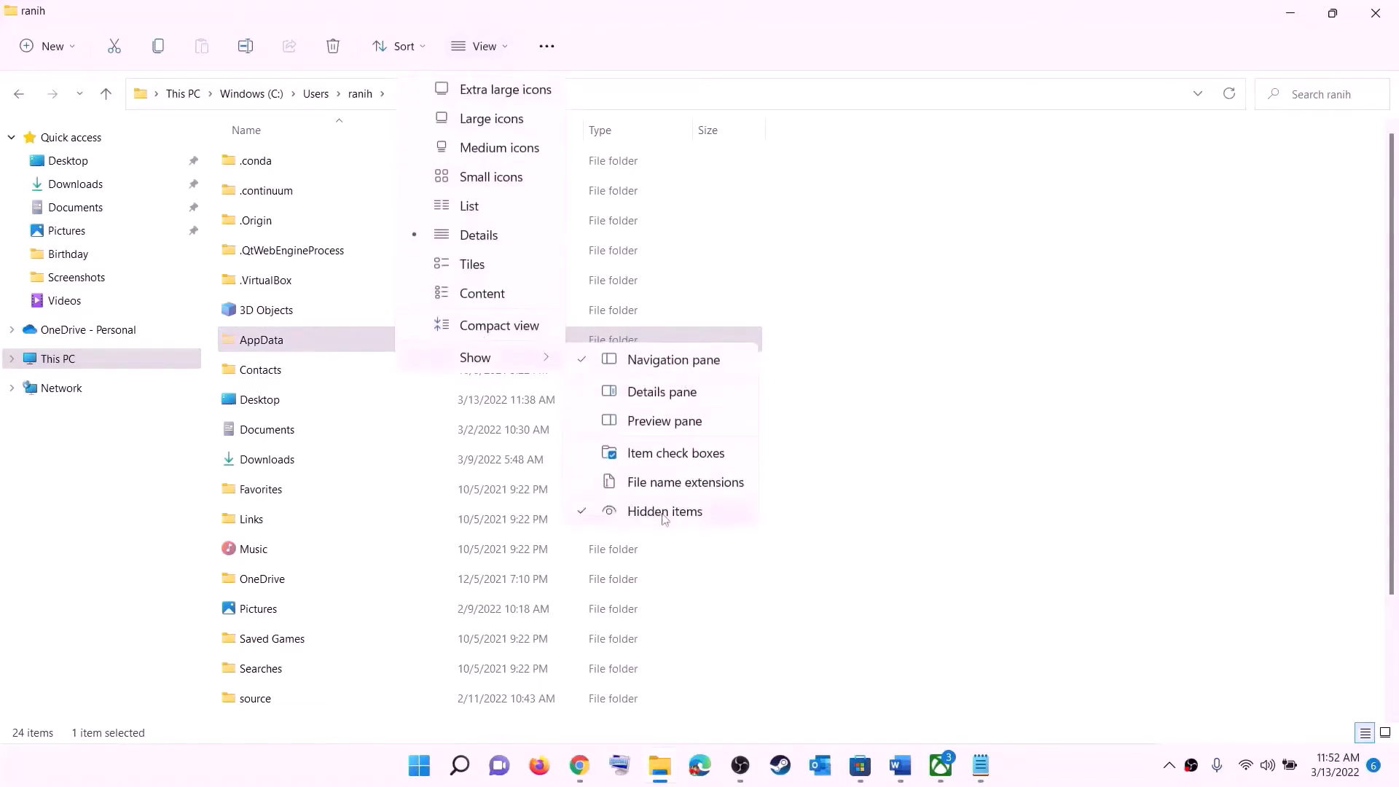
pyautogui.click(282, 345)
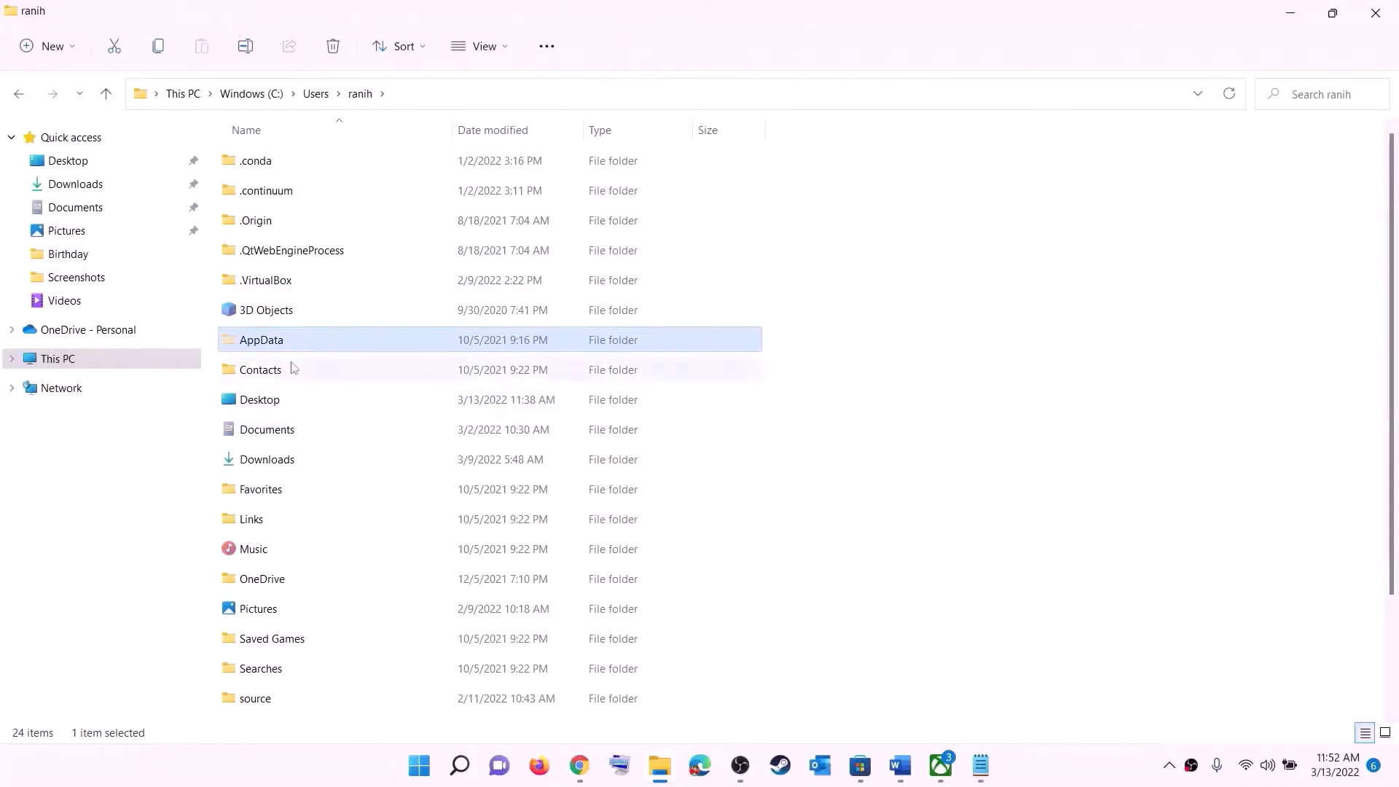
# Open the Packages folder inside AppData\Local
pyautogui.click(306, 345)
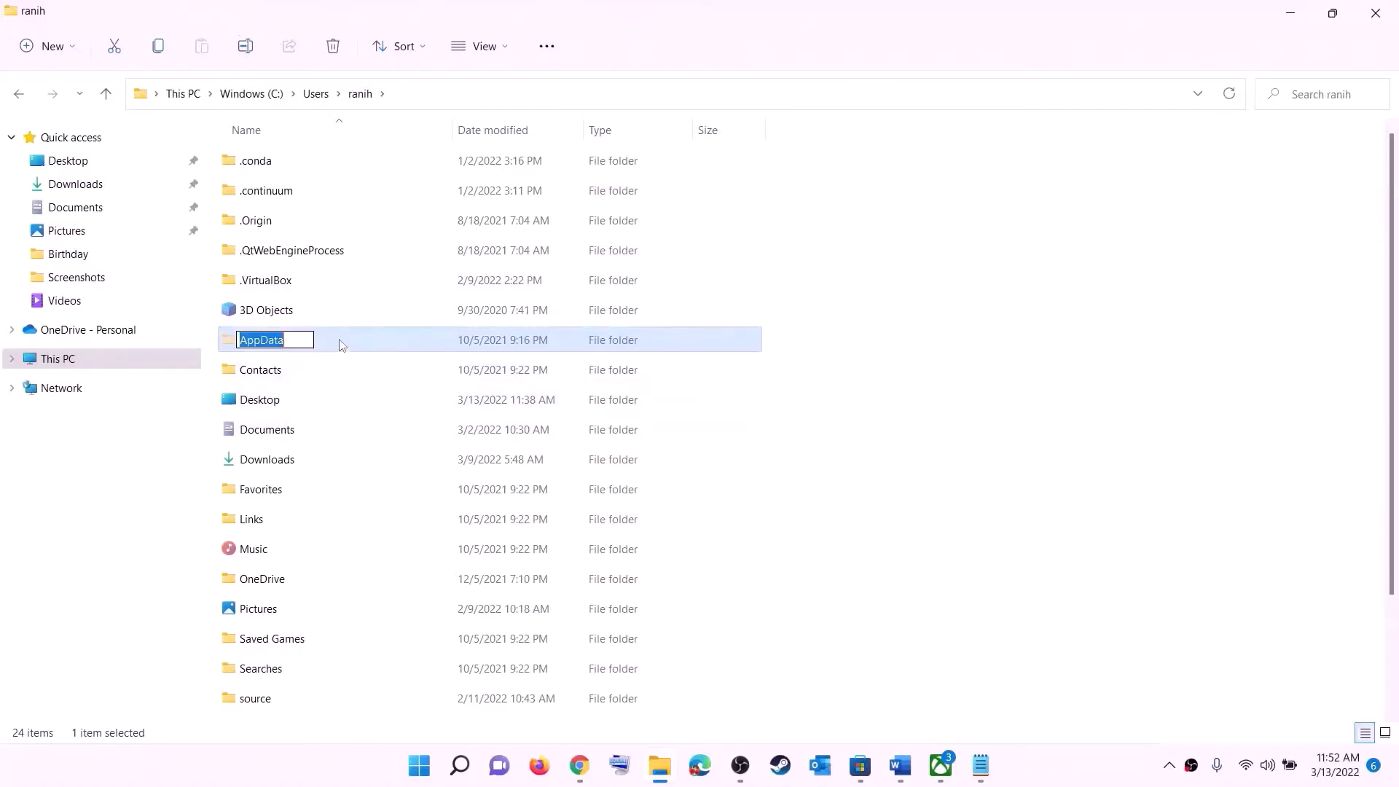
pyautogui.click(340, 344)
pyautogui.doubleClick(317, 346)
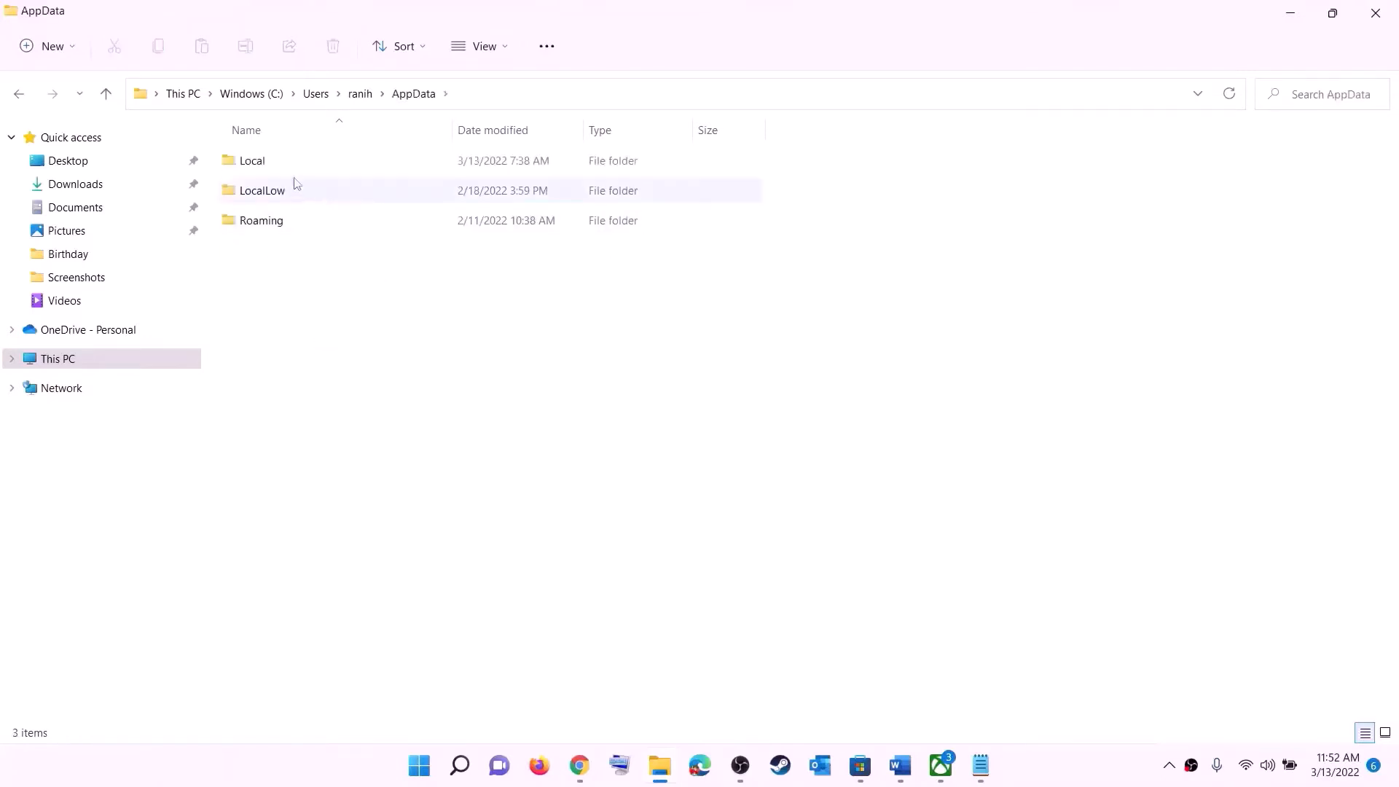
pyautogui.click(267, 160)
pyautogui.doubleClick(284, 161)
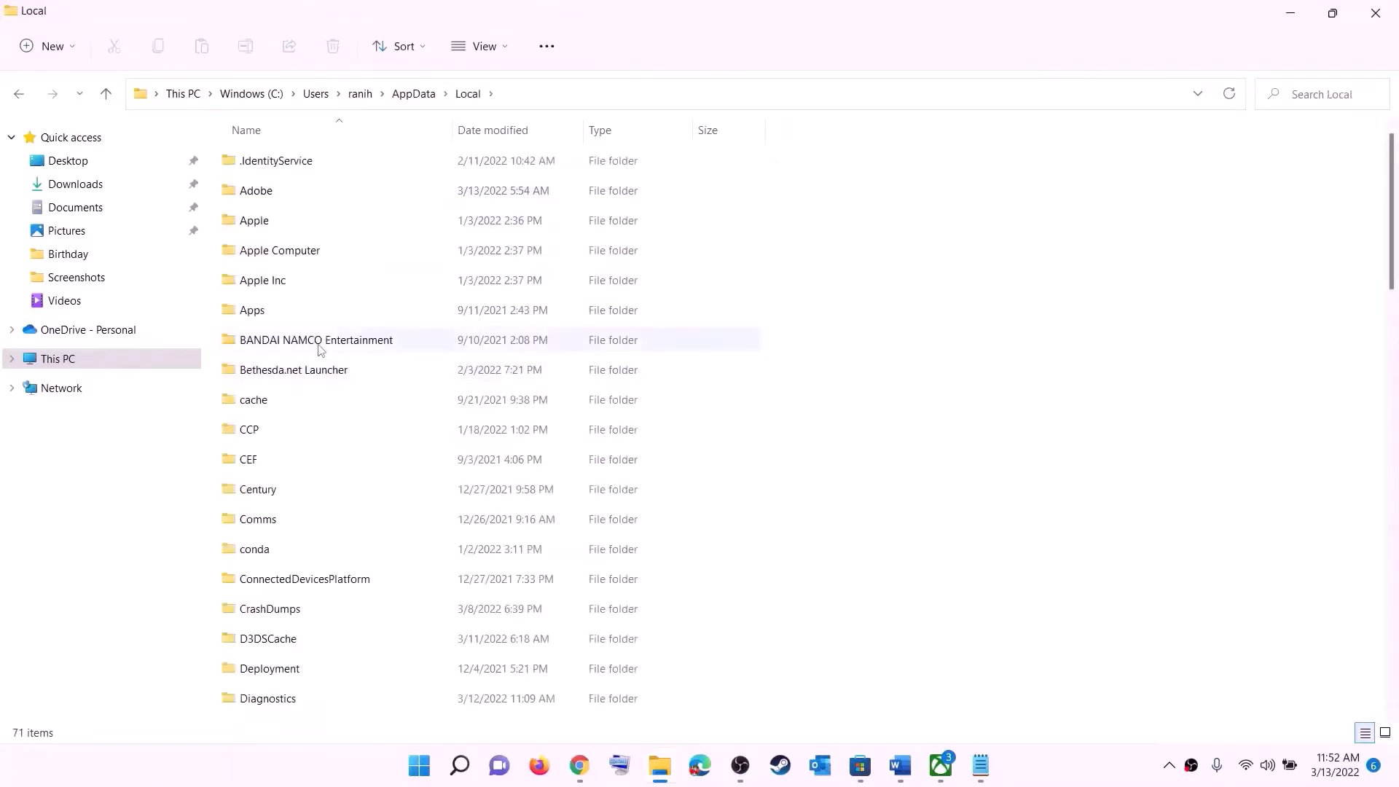
pyautogui.press('p')
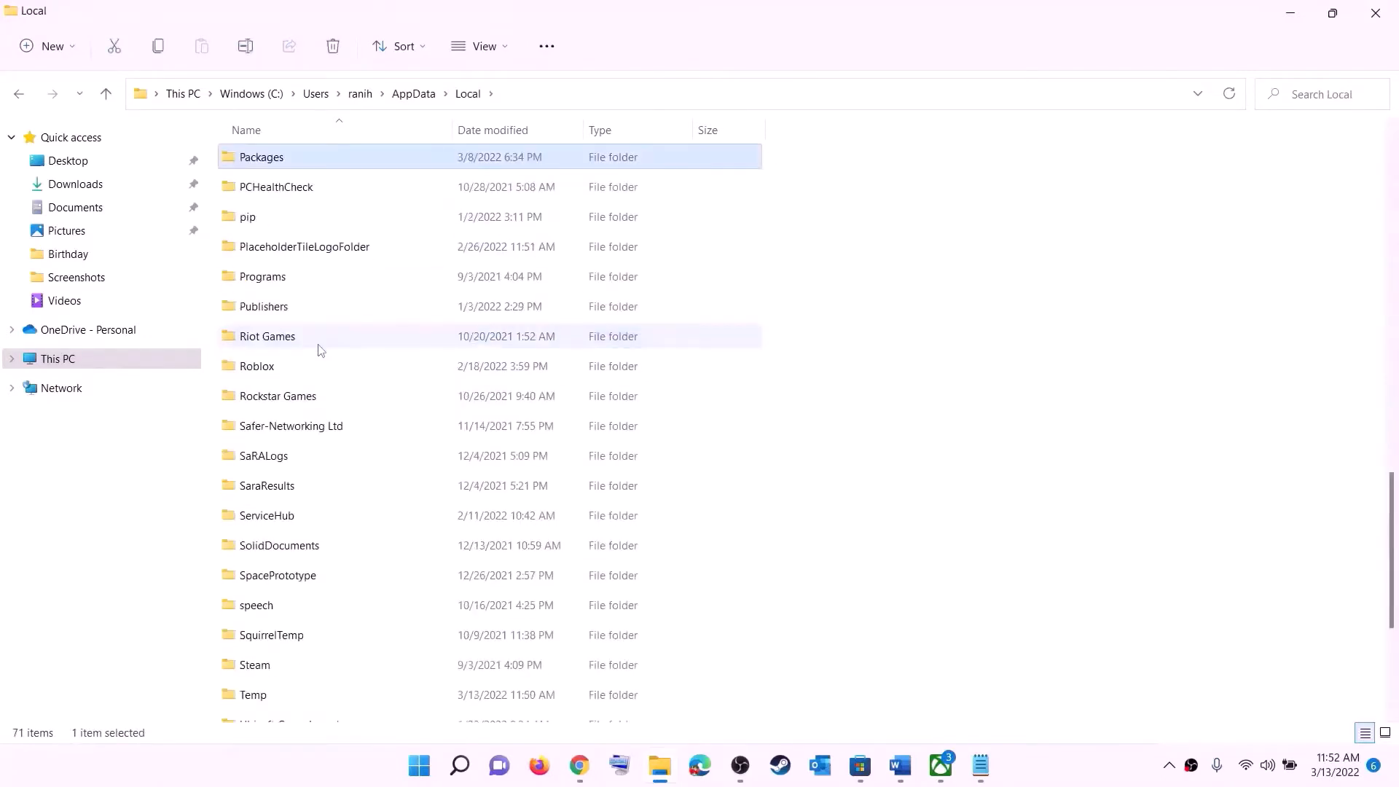
pyautogui.click(292, 159)
pyautogui.doubleClick(327, 157)
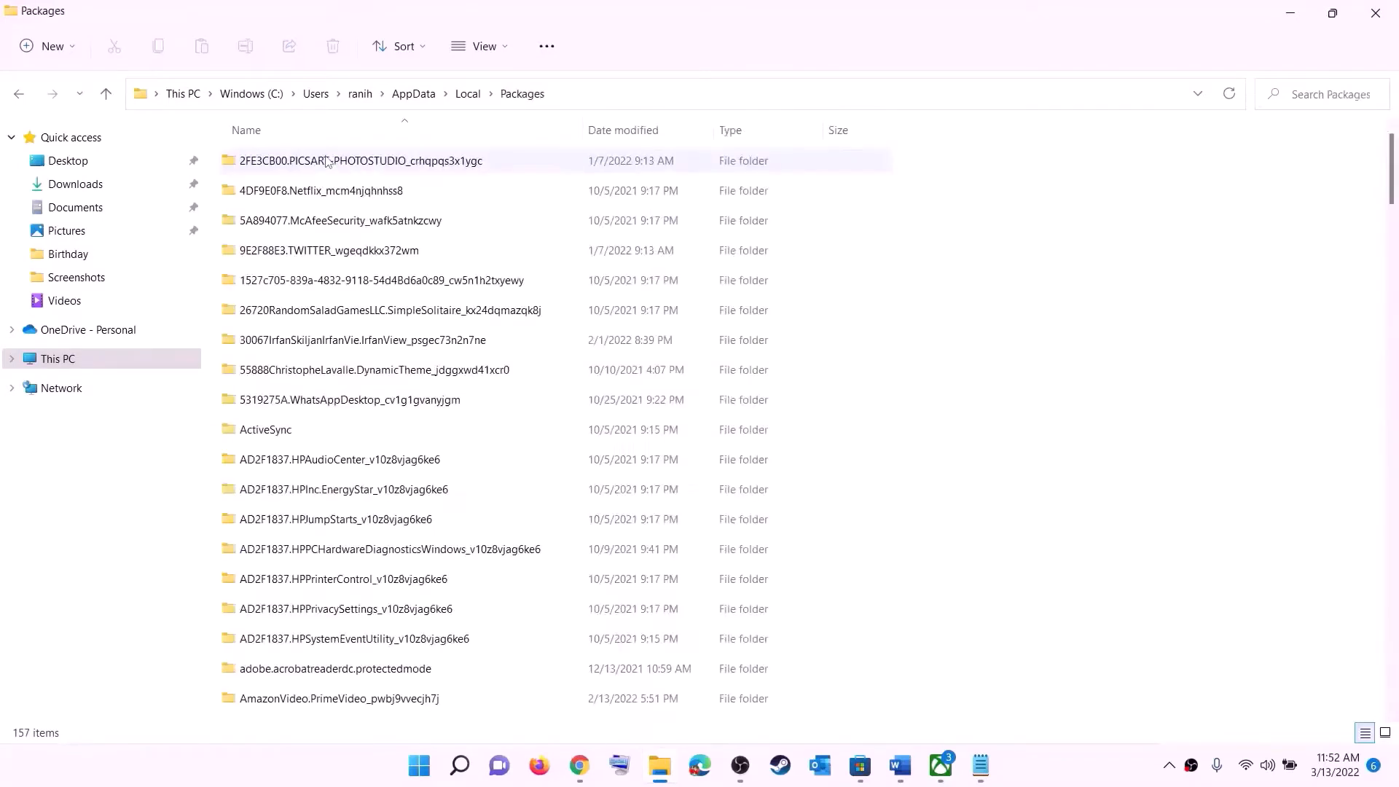
# Find and open the Microsoft.WindowsStore_8wekyb3d8bbwe folder in Packages without renaming it
pyautogui.scroll(-15, 413, 474)
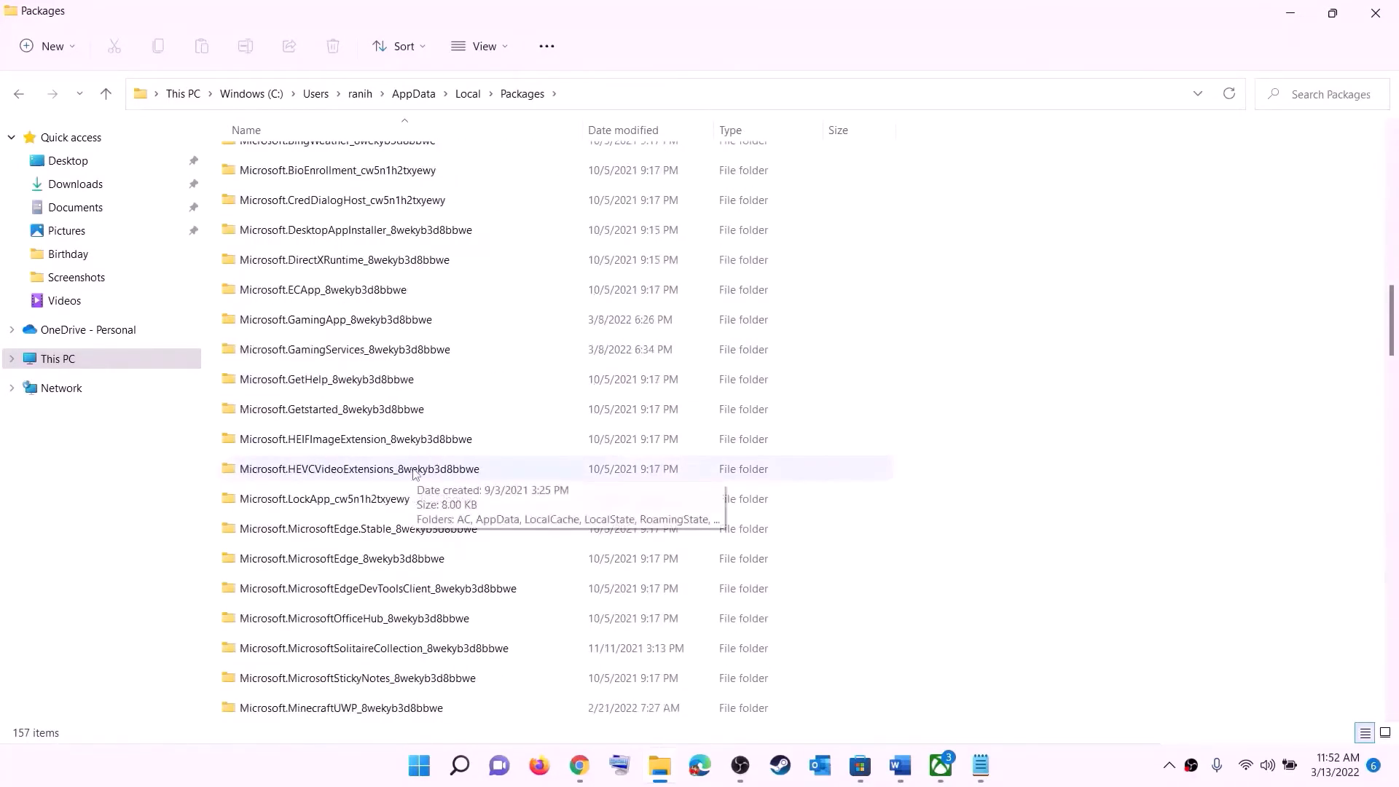
pyautogui.scroll(-15, 414, 474)
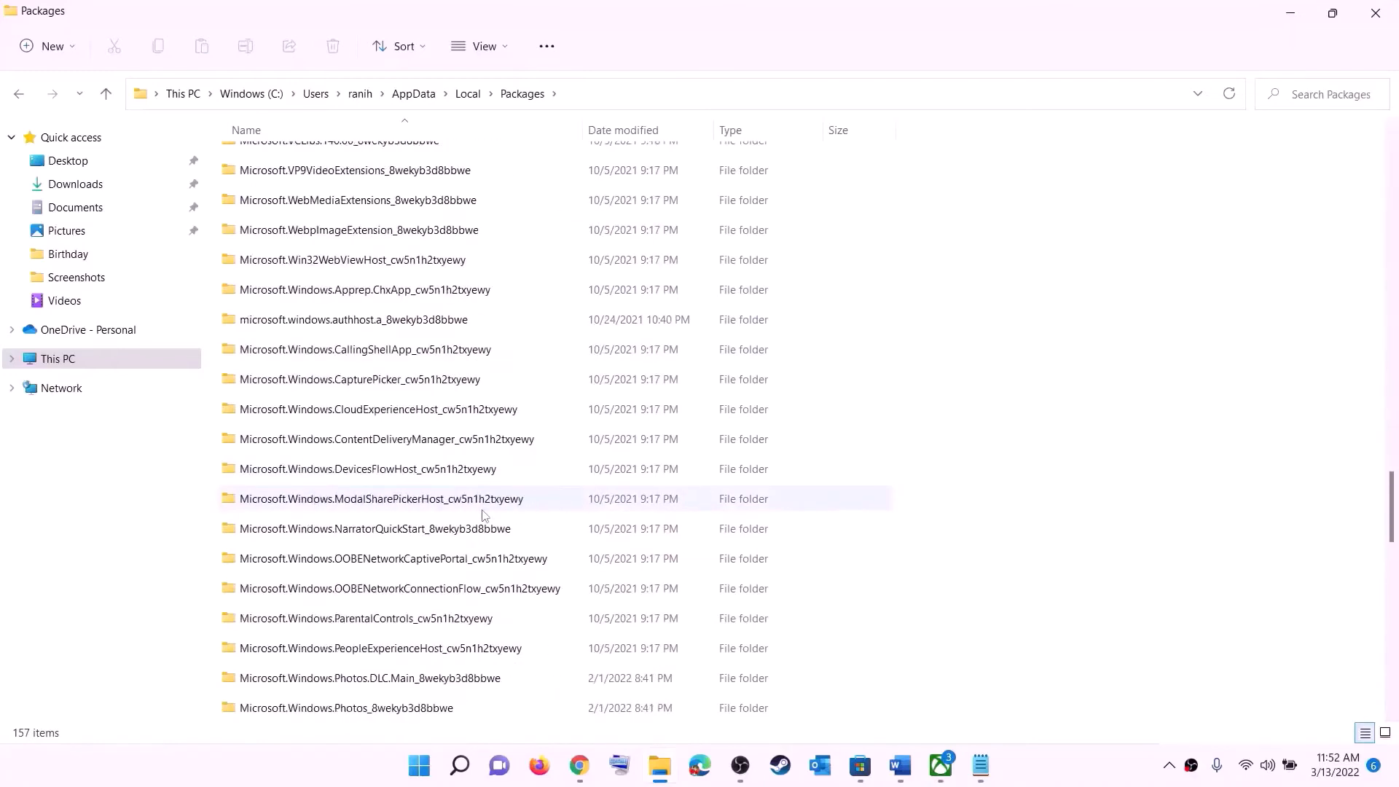
pyautogui.scroll(-6, 484, 513)
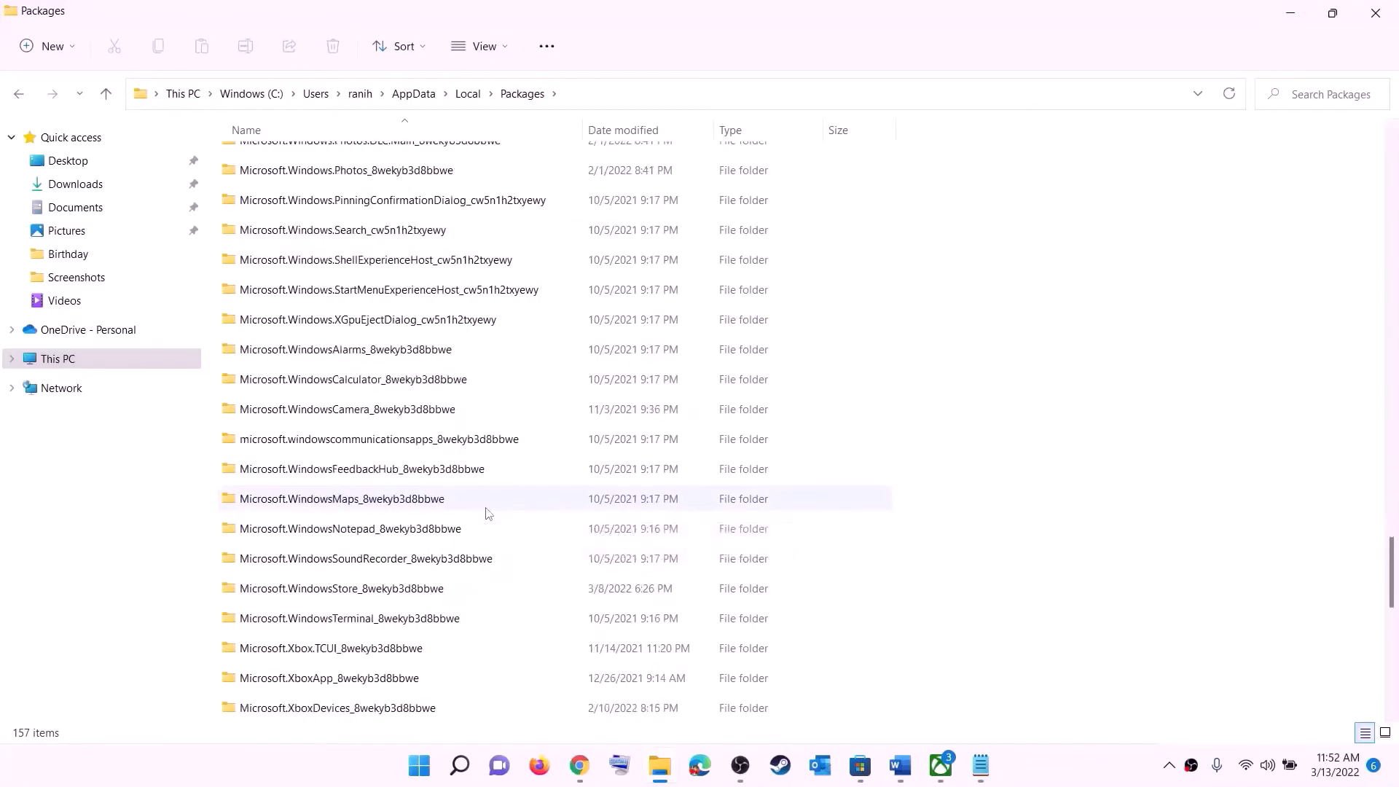
pyautogui.click(295, 594)
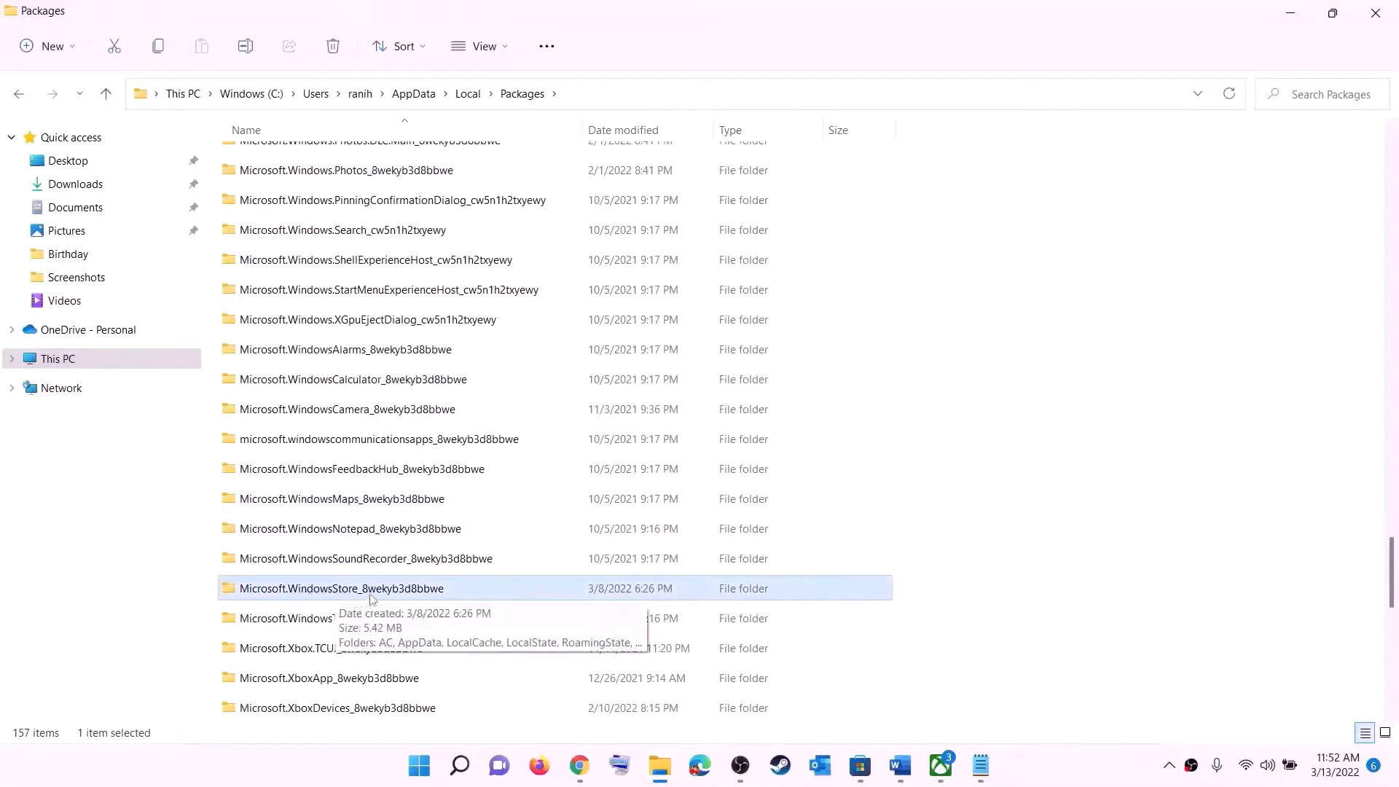
pyautogui.click(288, 591)
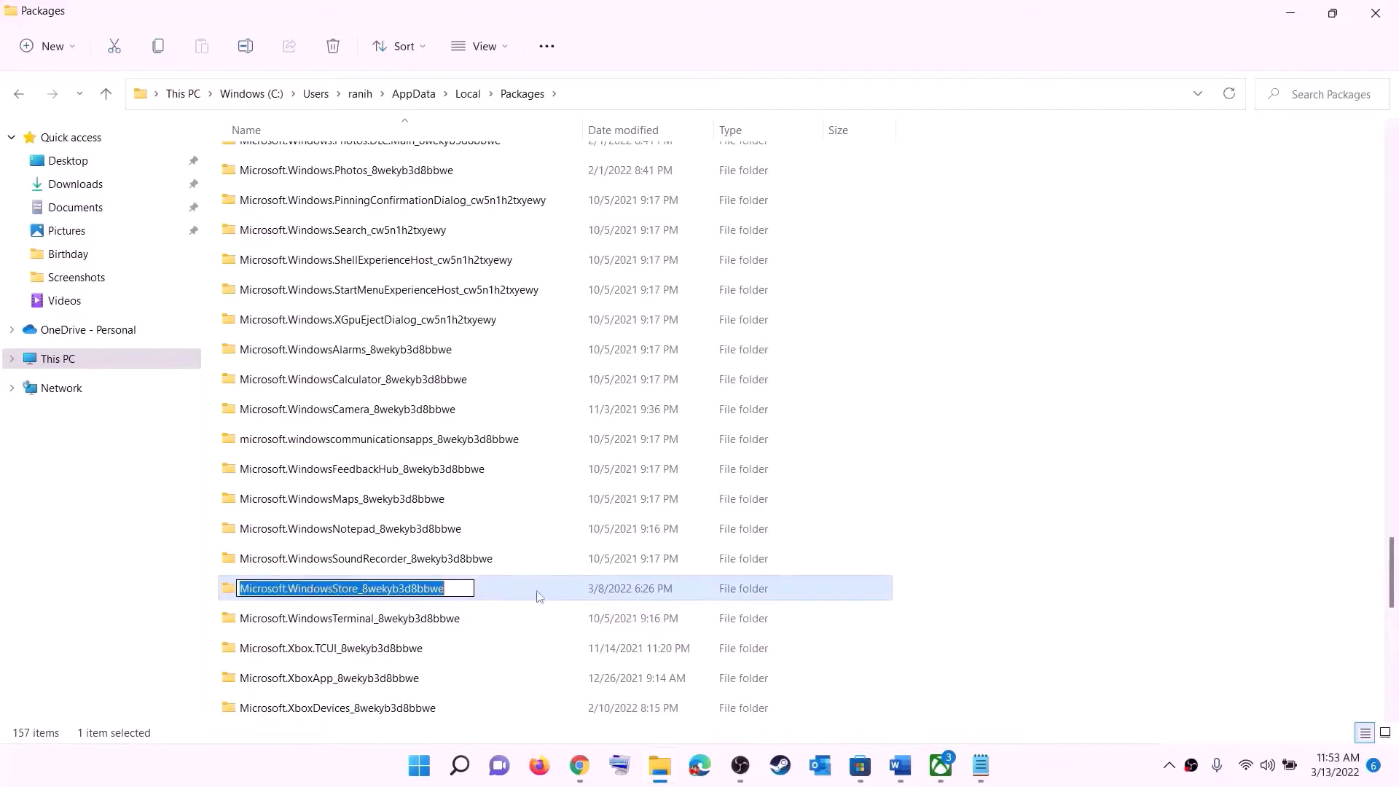
pyautogui.press('Escape')
pyautogui.click(392, 588)
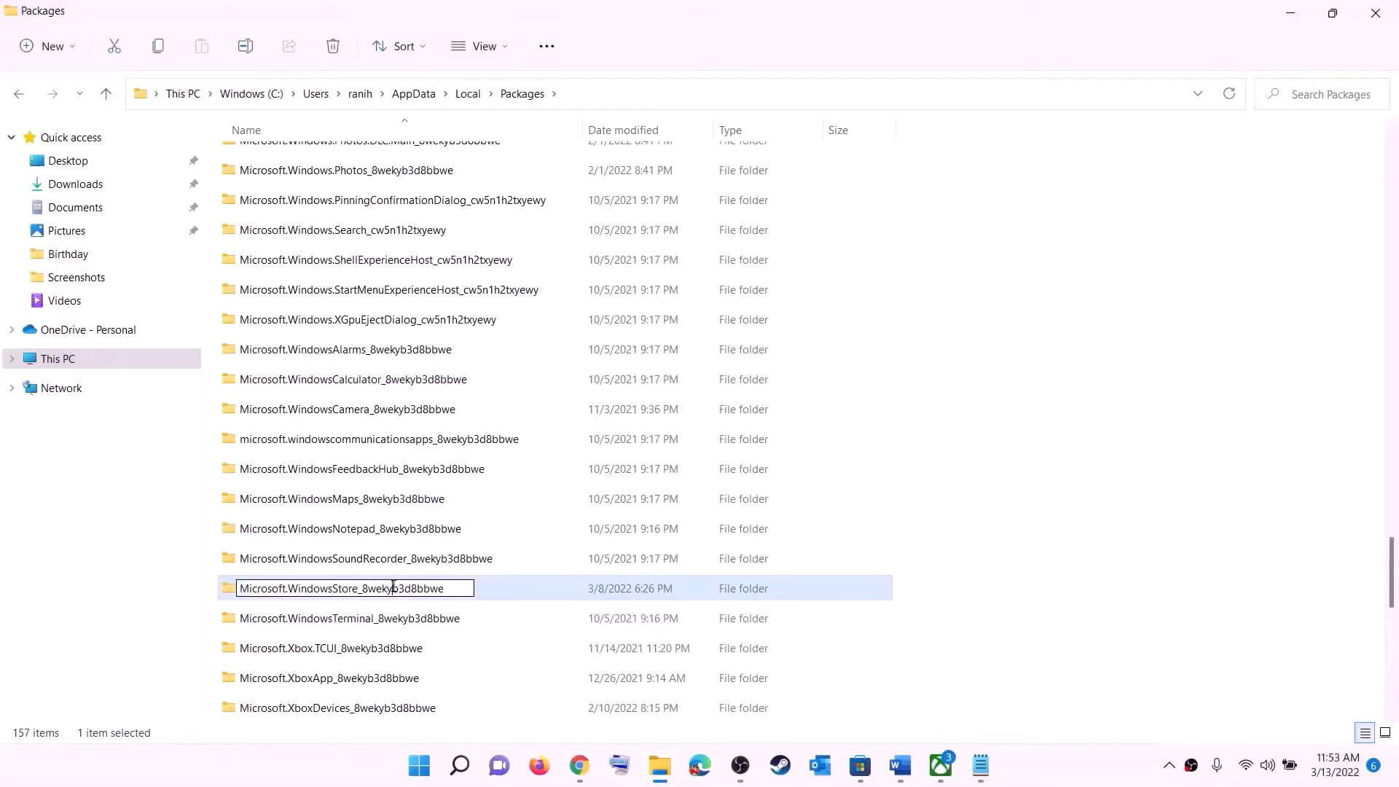
pyautogui.click(496, 591)
pyautogui.doubleClick(496, 596)
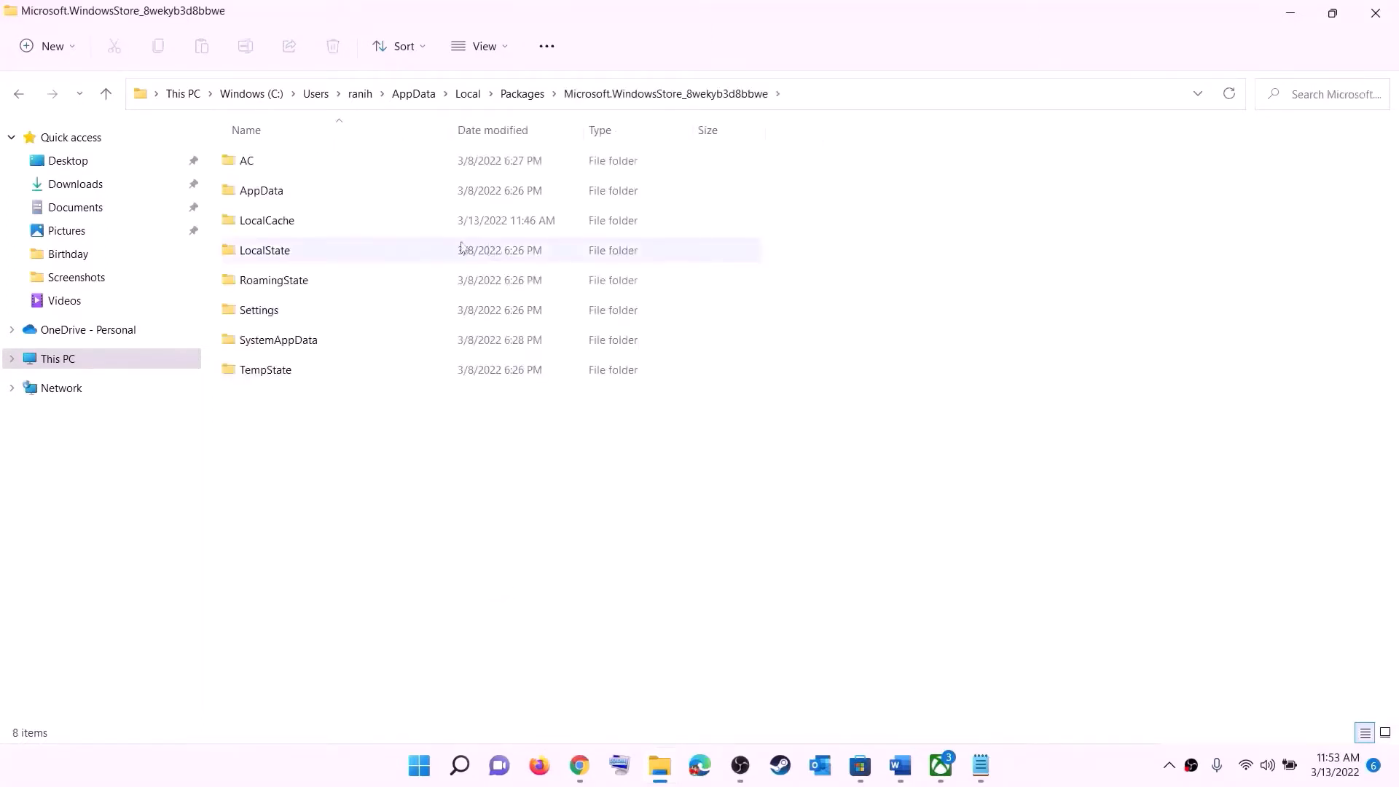
# Delete the LocalCache folder from the Microsoft.WindowsStore_8wekyb3d8bbwe folder
pyautogui.click(323, 222)
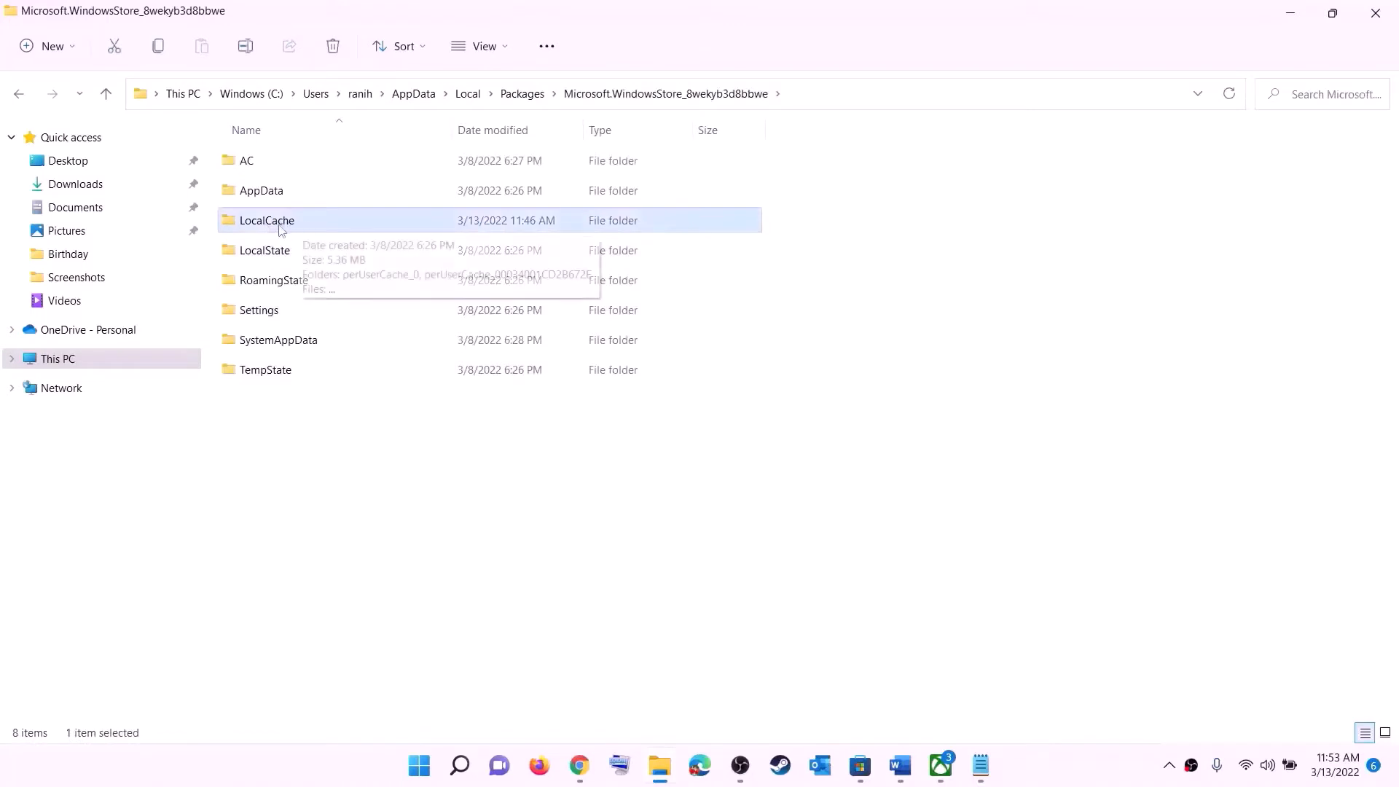
pyautogui.rightClick(295, 230)
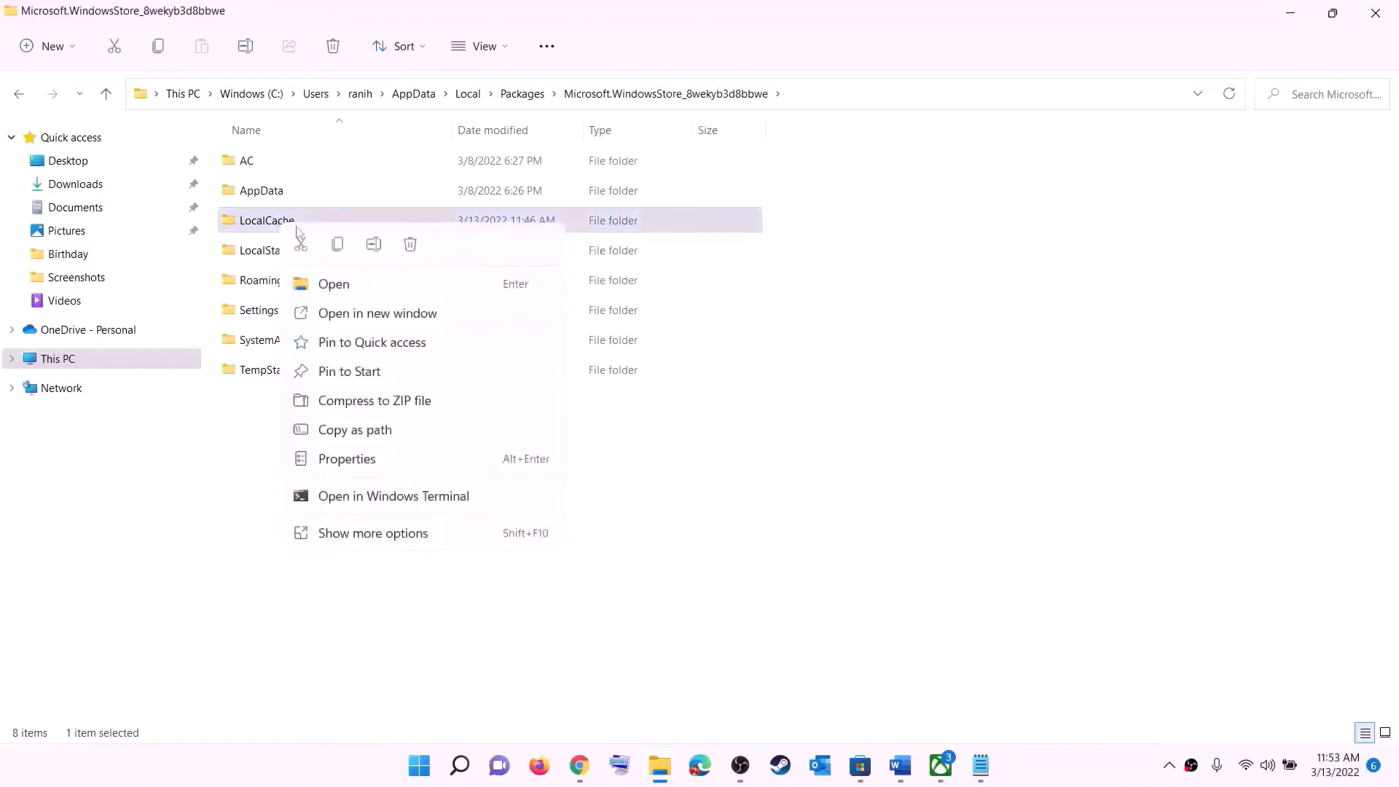
pyautogui.click(411, 245)
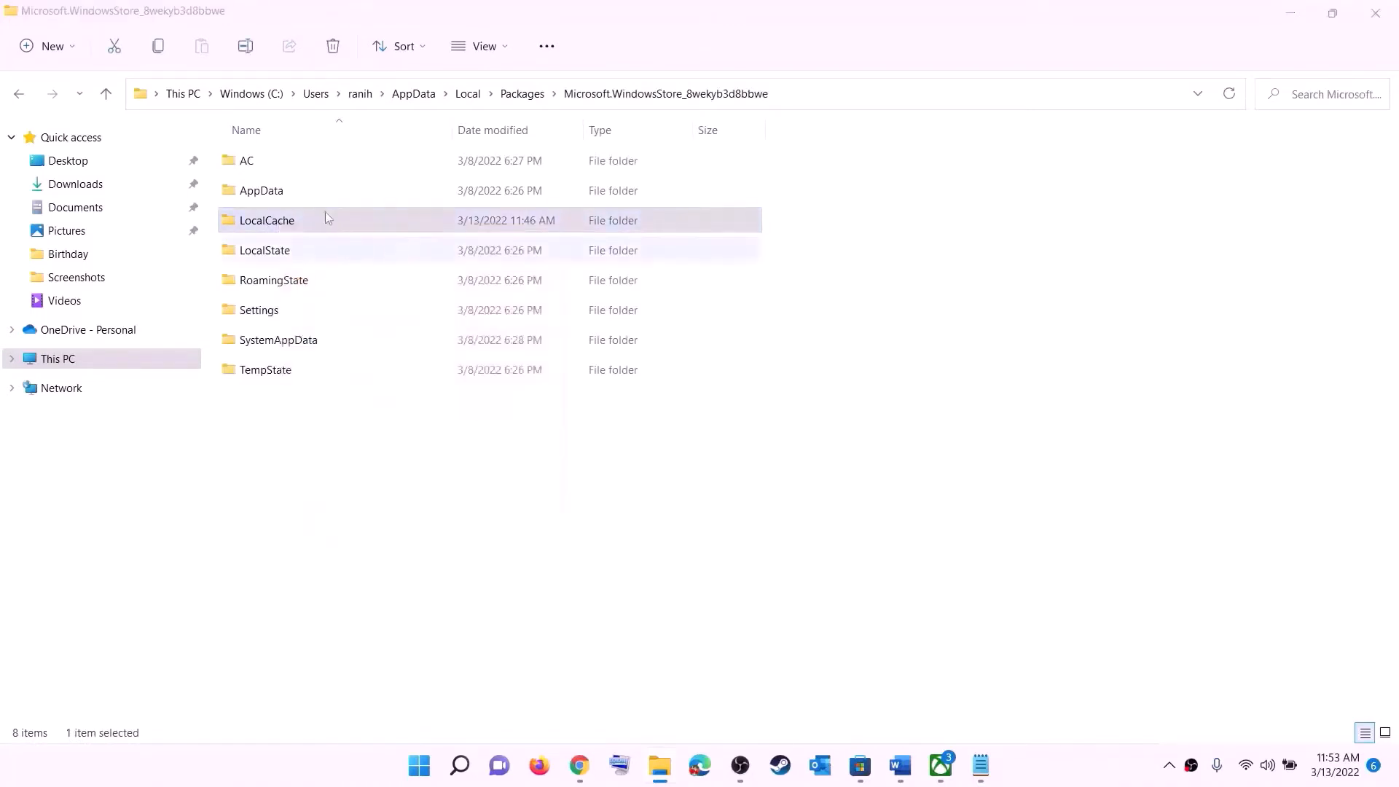
# View the Windows power options containing Restart, dismiss them without restarting, and return to the Word instructions
pyautogui.click(432, 767)
pyautogui.click(924, 704)
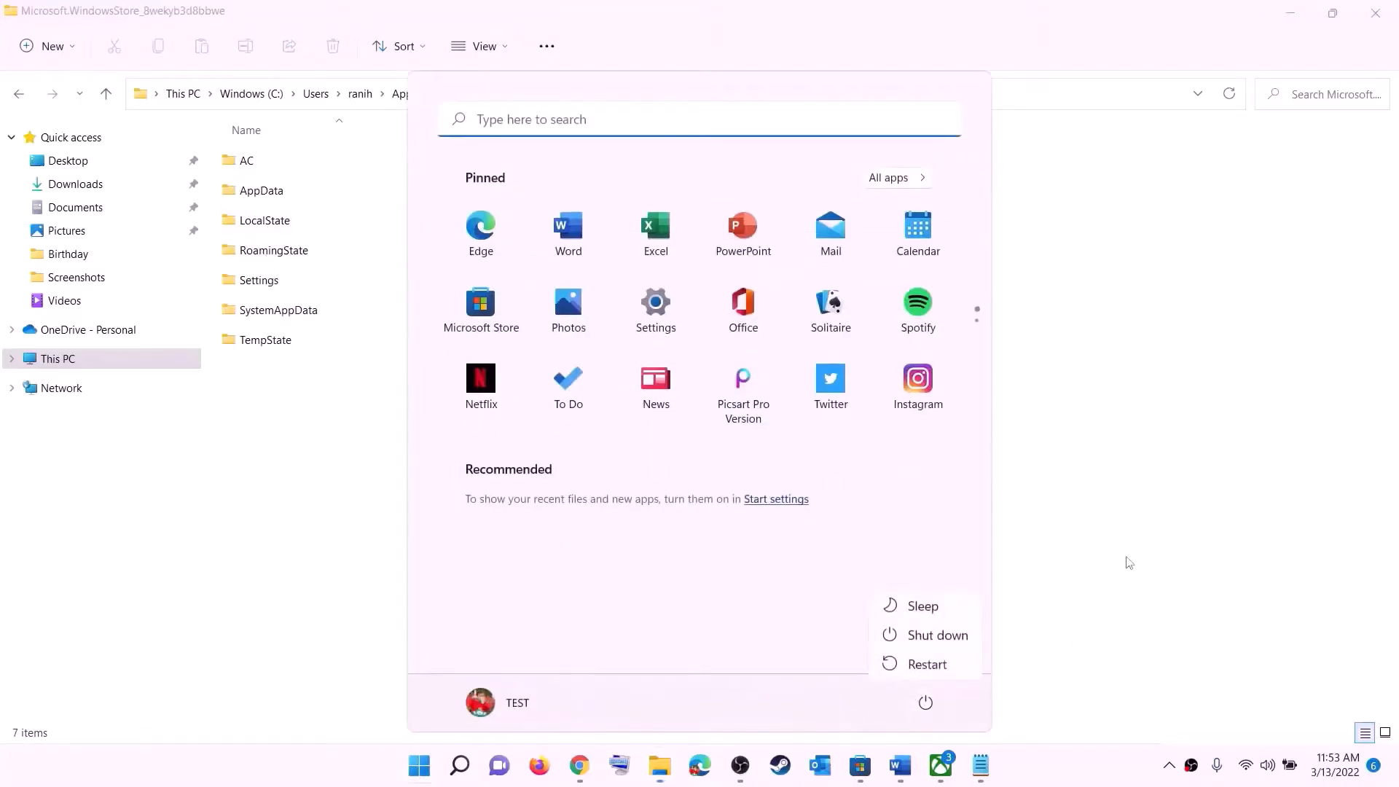
pyautogui.press('Escape')
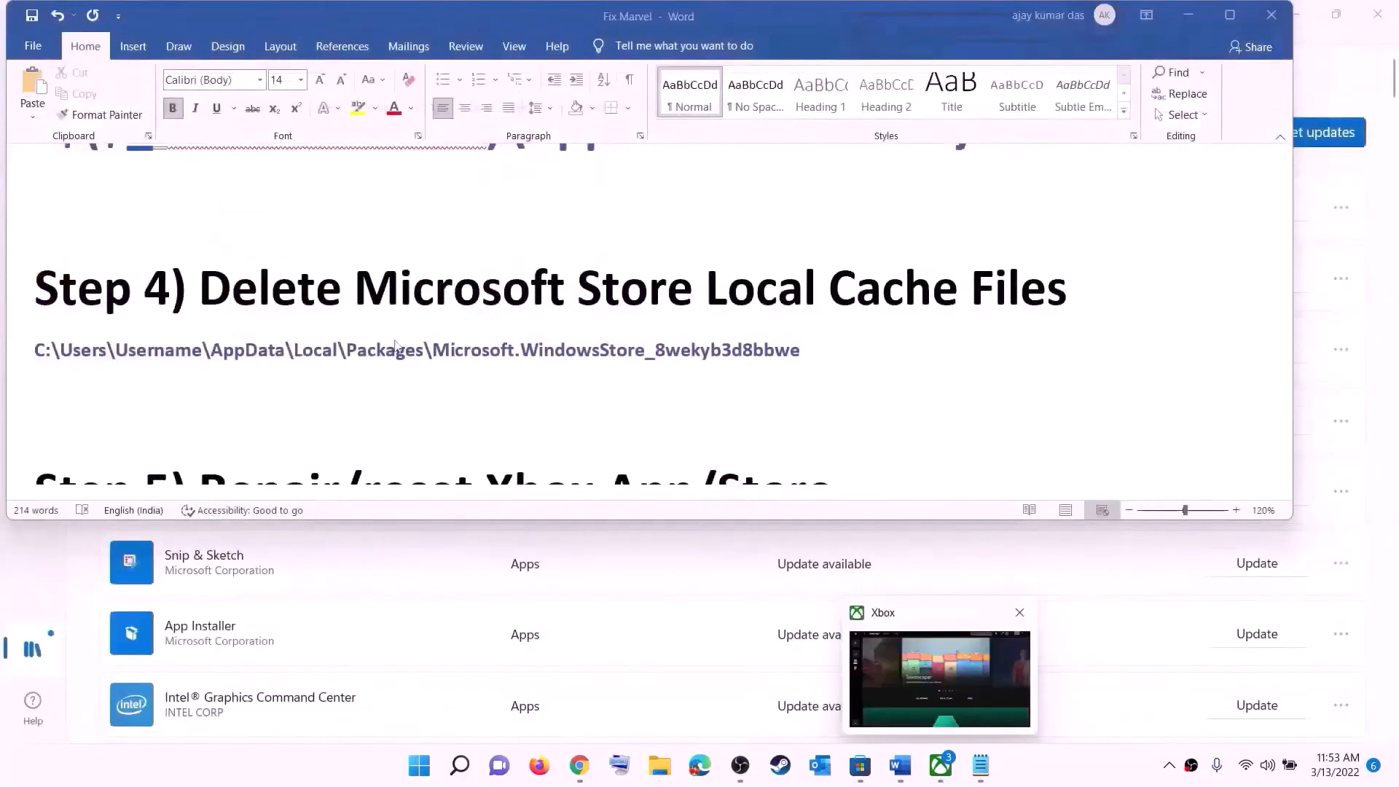
# Review Step 5 in the Word instructions, then find the Xbox app through Windows search and open its app settings
pyautogui.scroll(-3, 389, 386)
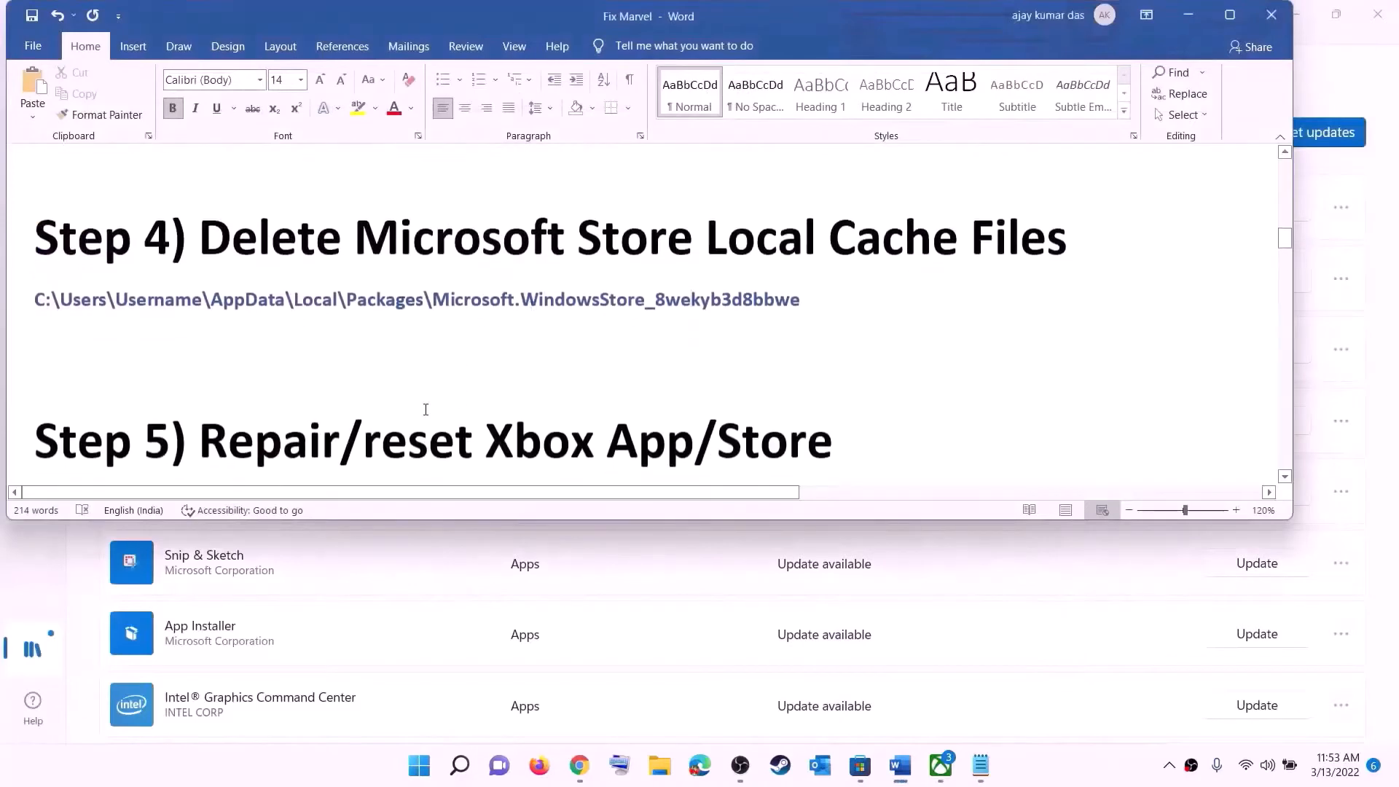
pyautogui.scroll(2, 437, 357)
pyautogui.keyDown('shift'); pyautogui.click(856, 386); pyautogui.keyUp('shift')
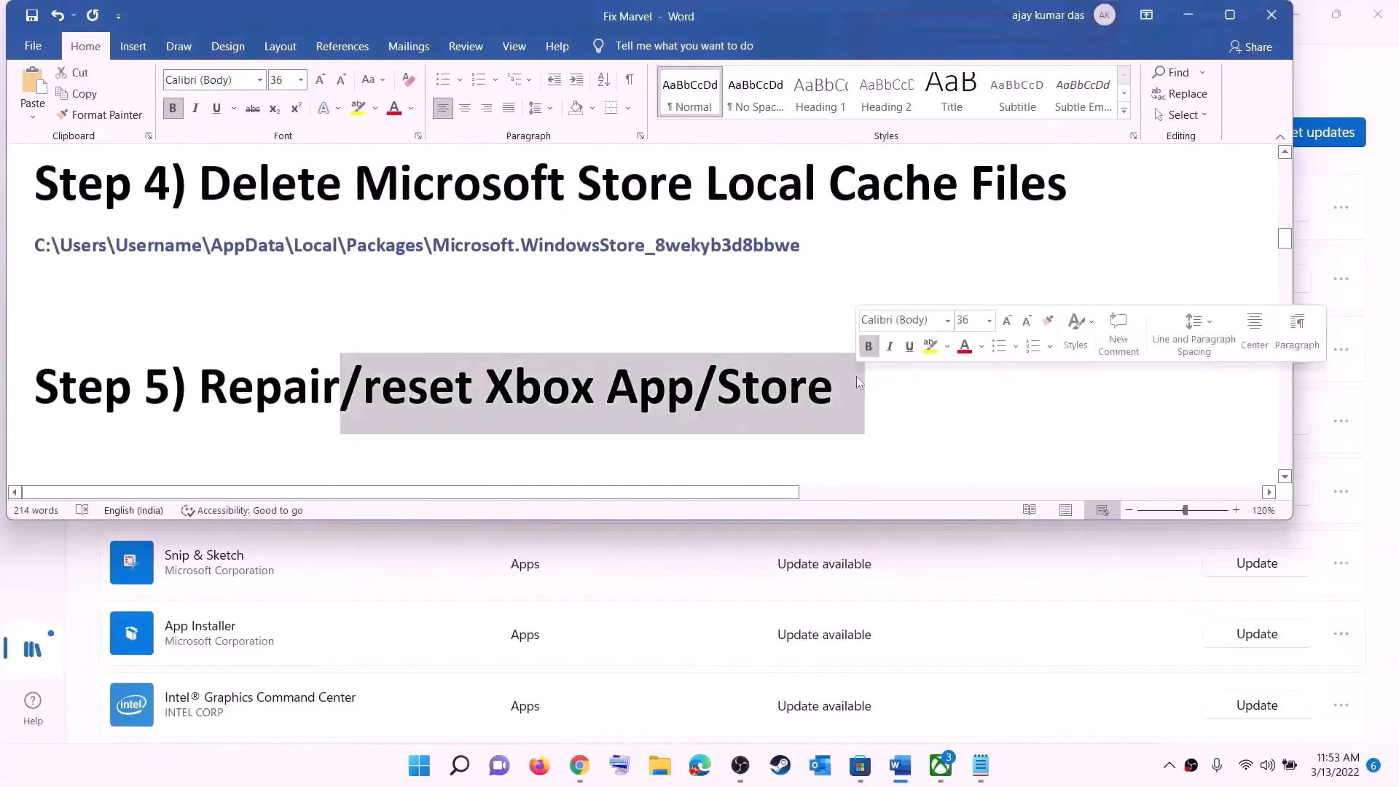
pyautogui.click(418, 766)
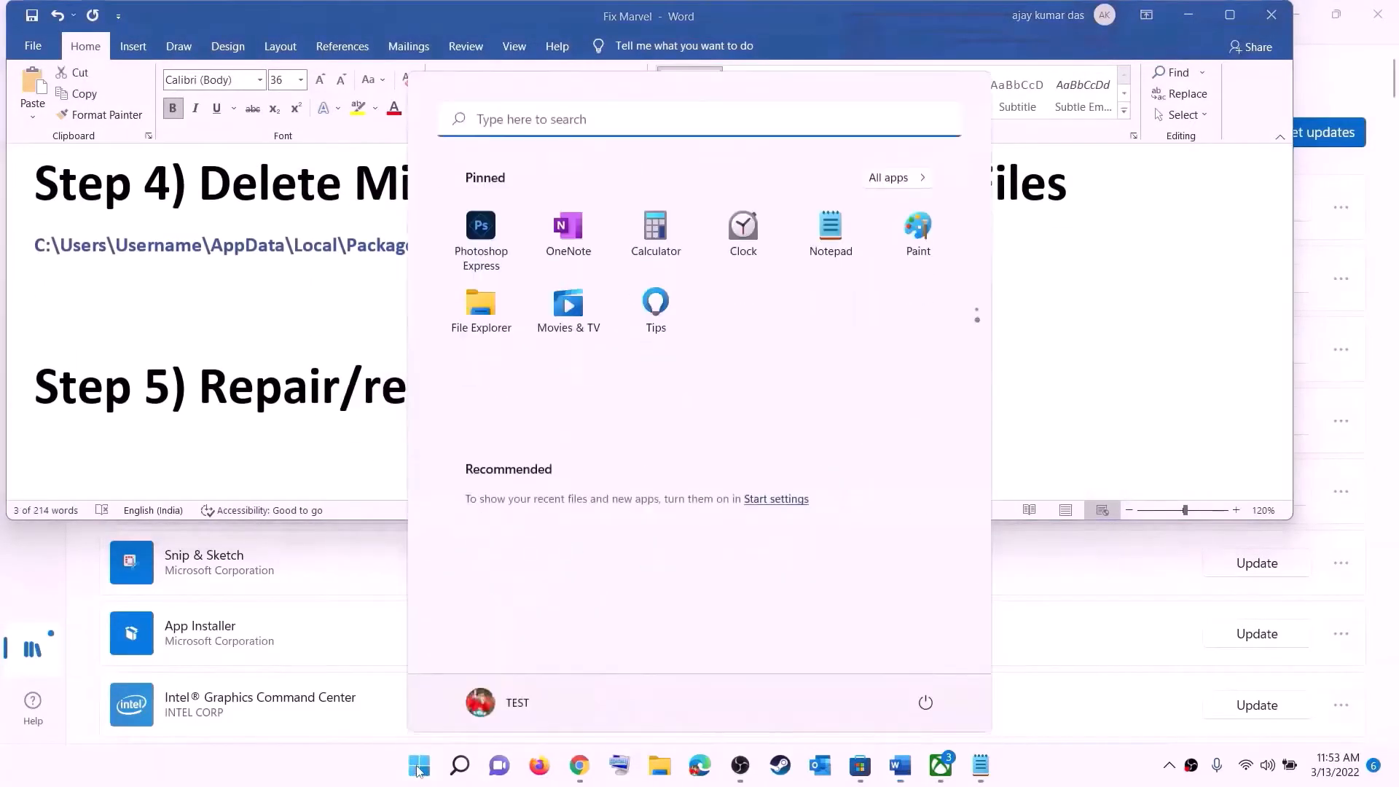
pyautogui.write('xbox')
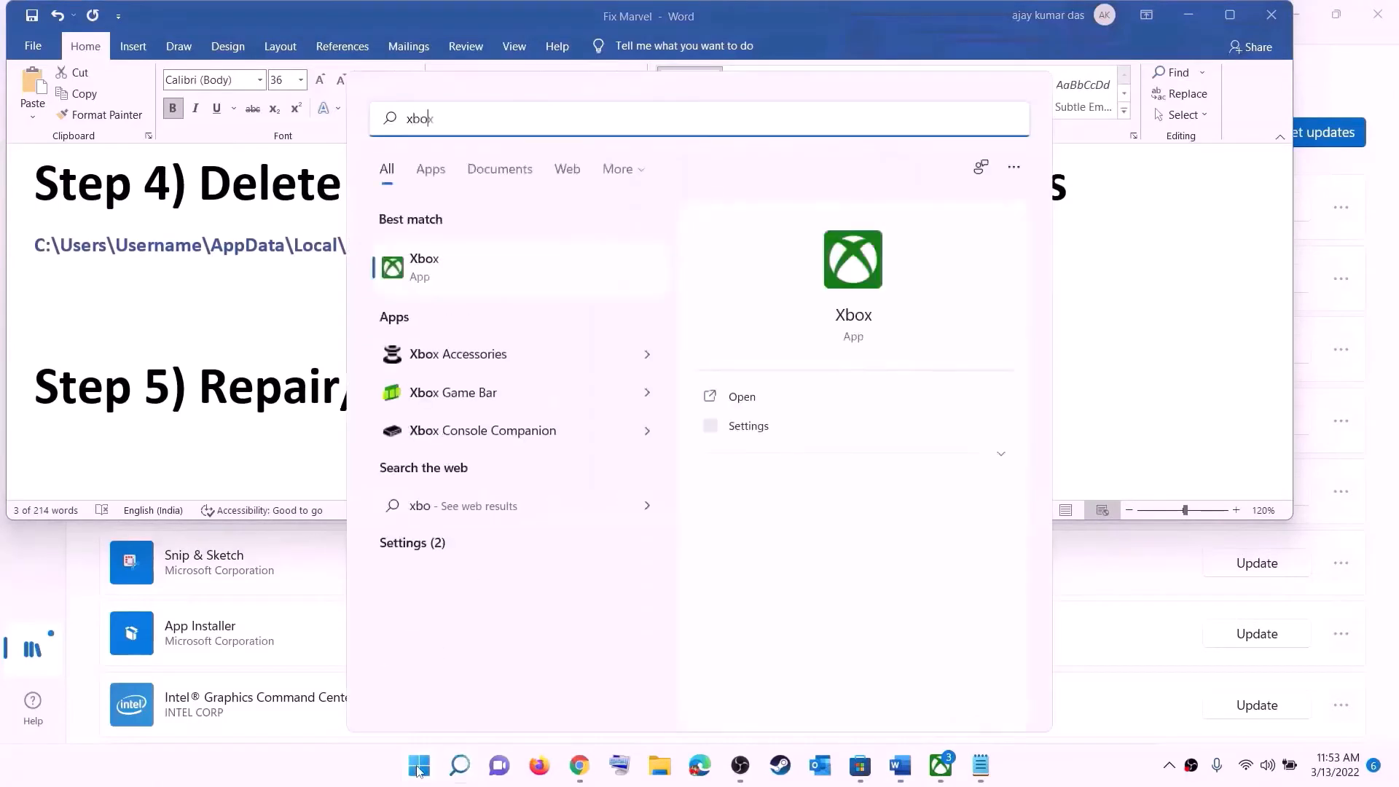
pyautogui.rightClick(438, 271)
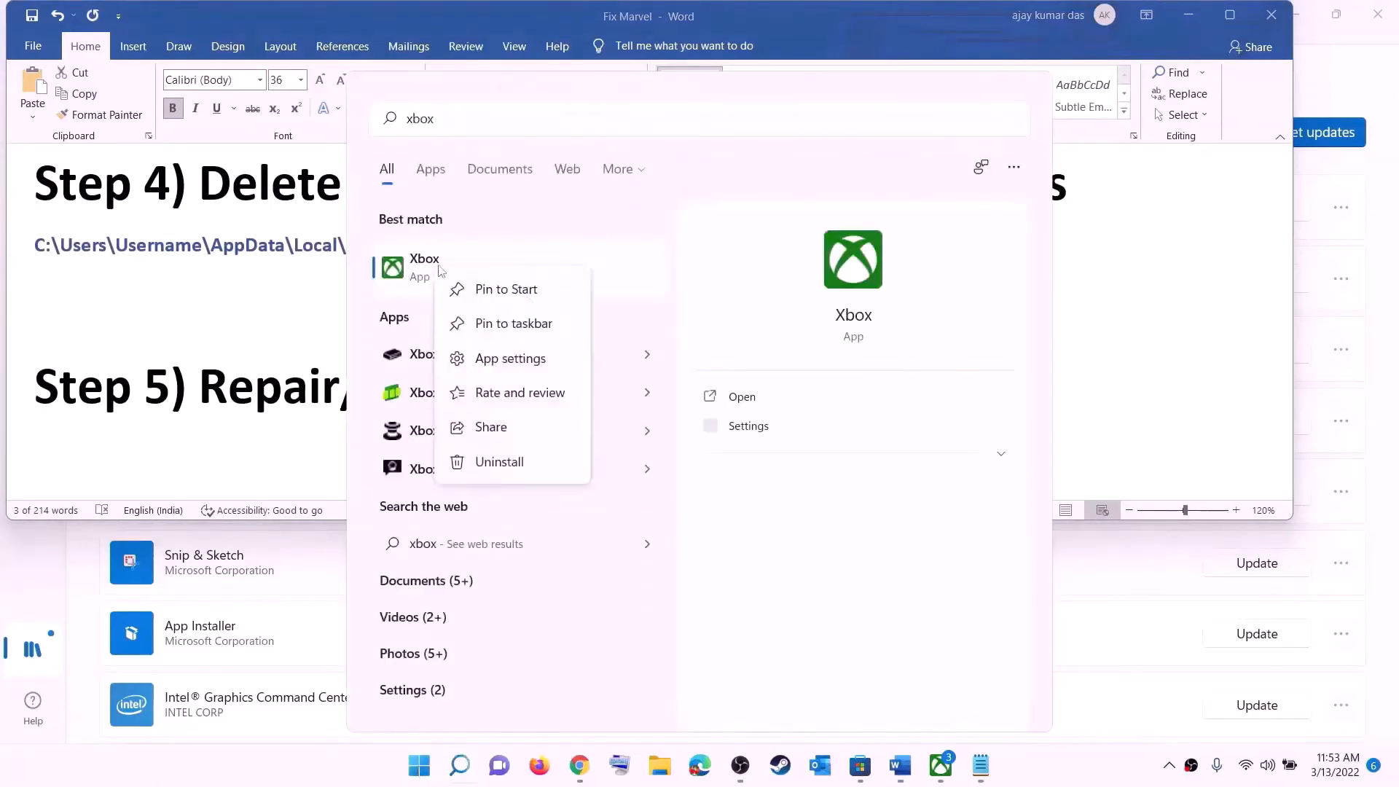
pyautogui.click(515, 361)
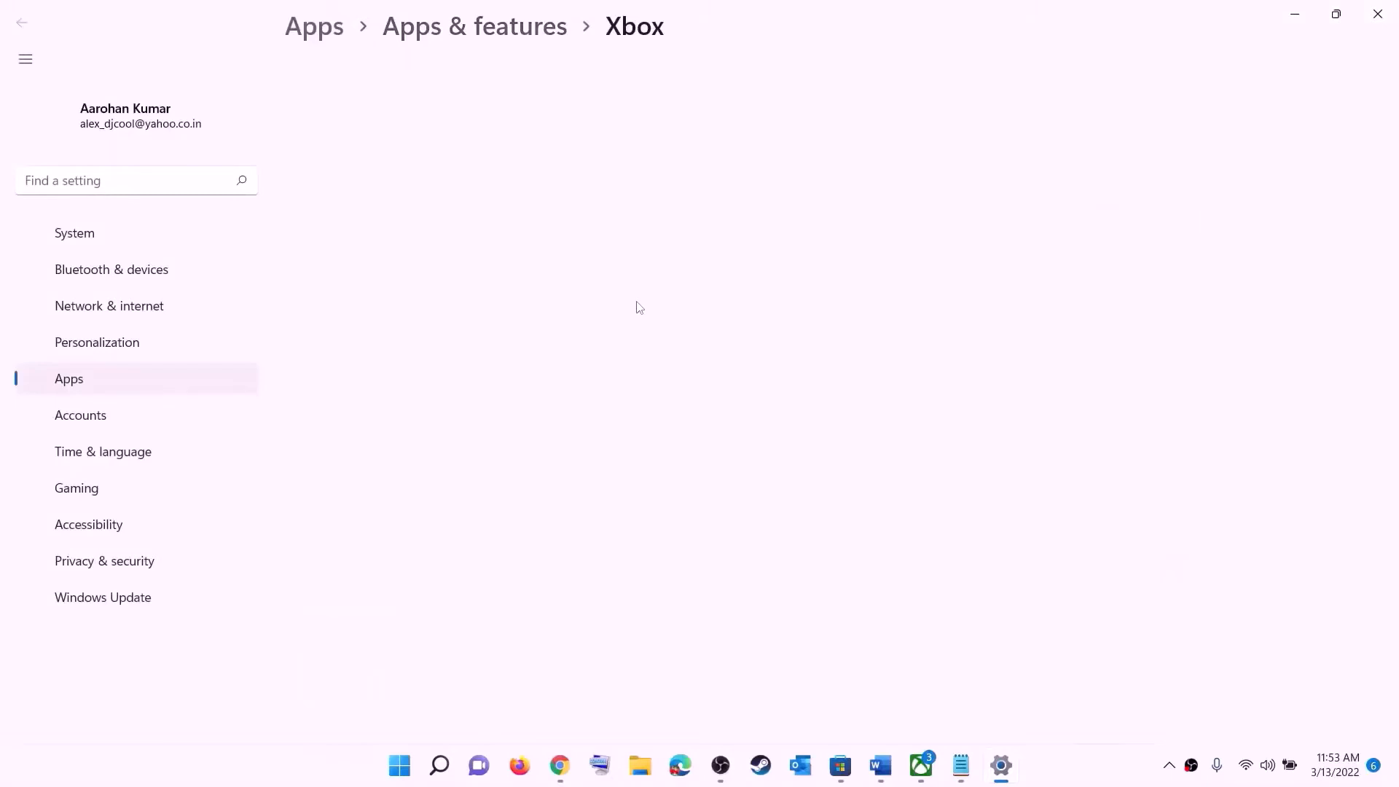
# Repair the Xbox app, then reset it and confirm deleting its app data
pyautogui.scroll(-10, 595, 389)
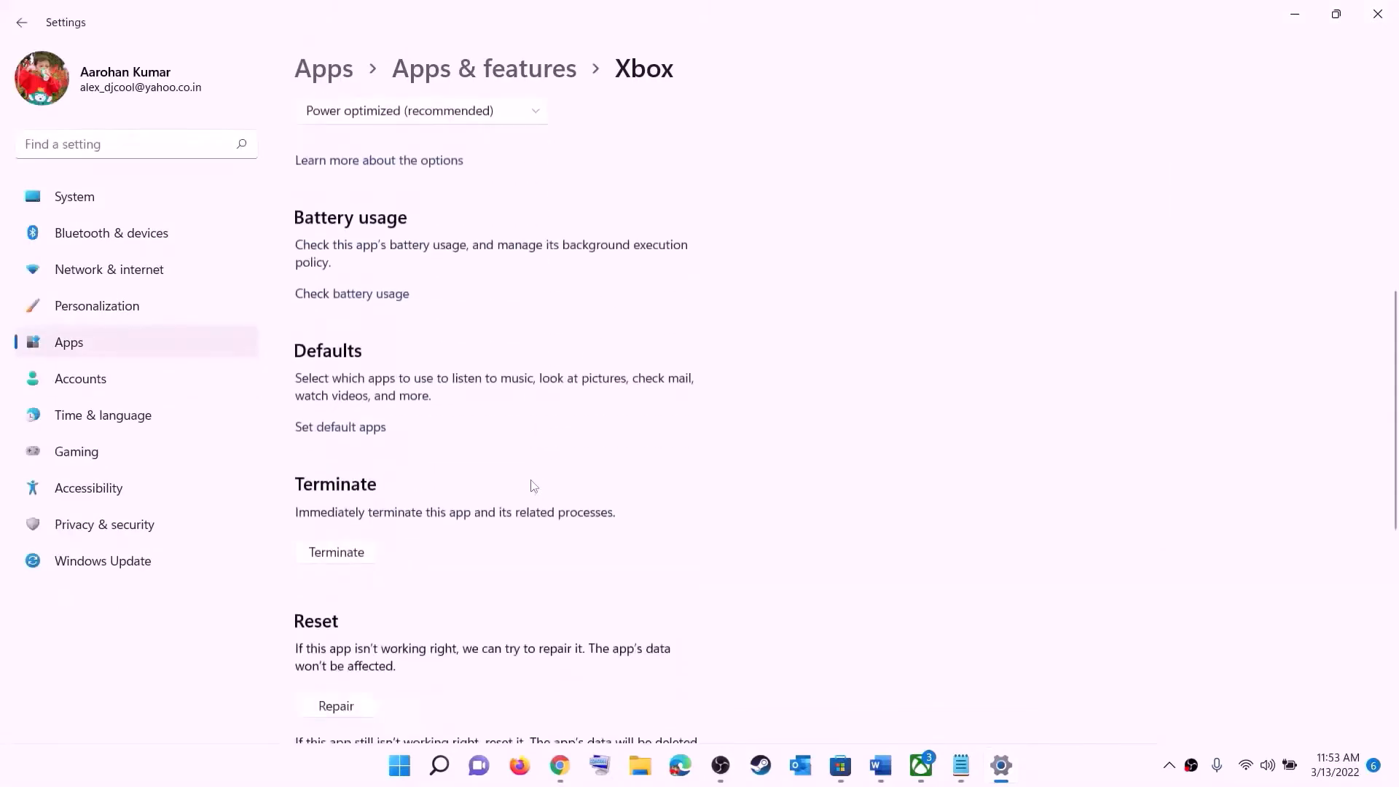
pyautogui.click(336, 313)
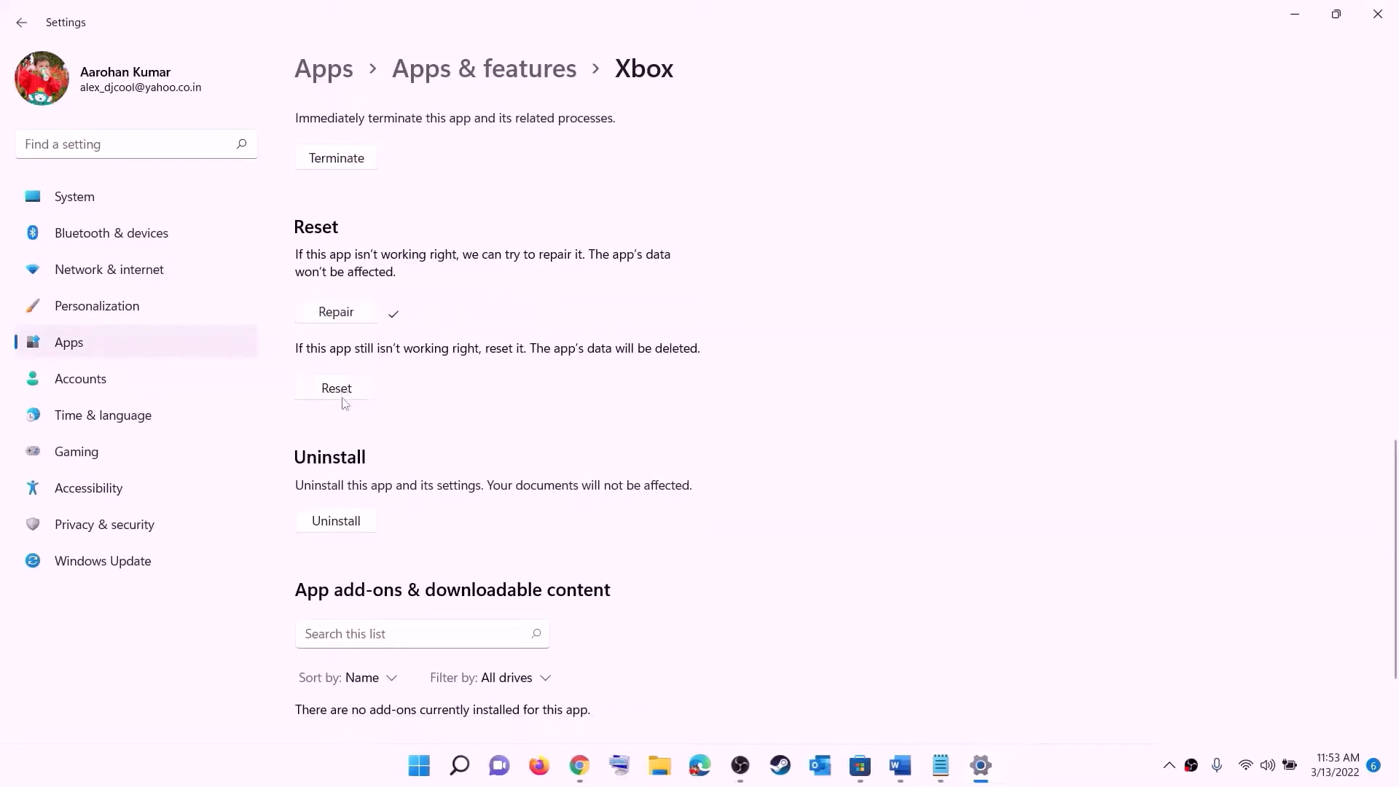
pyautogui.click(342, 397)
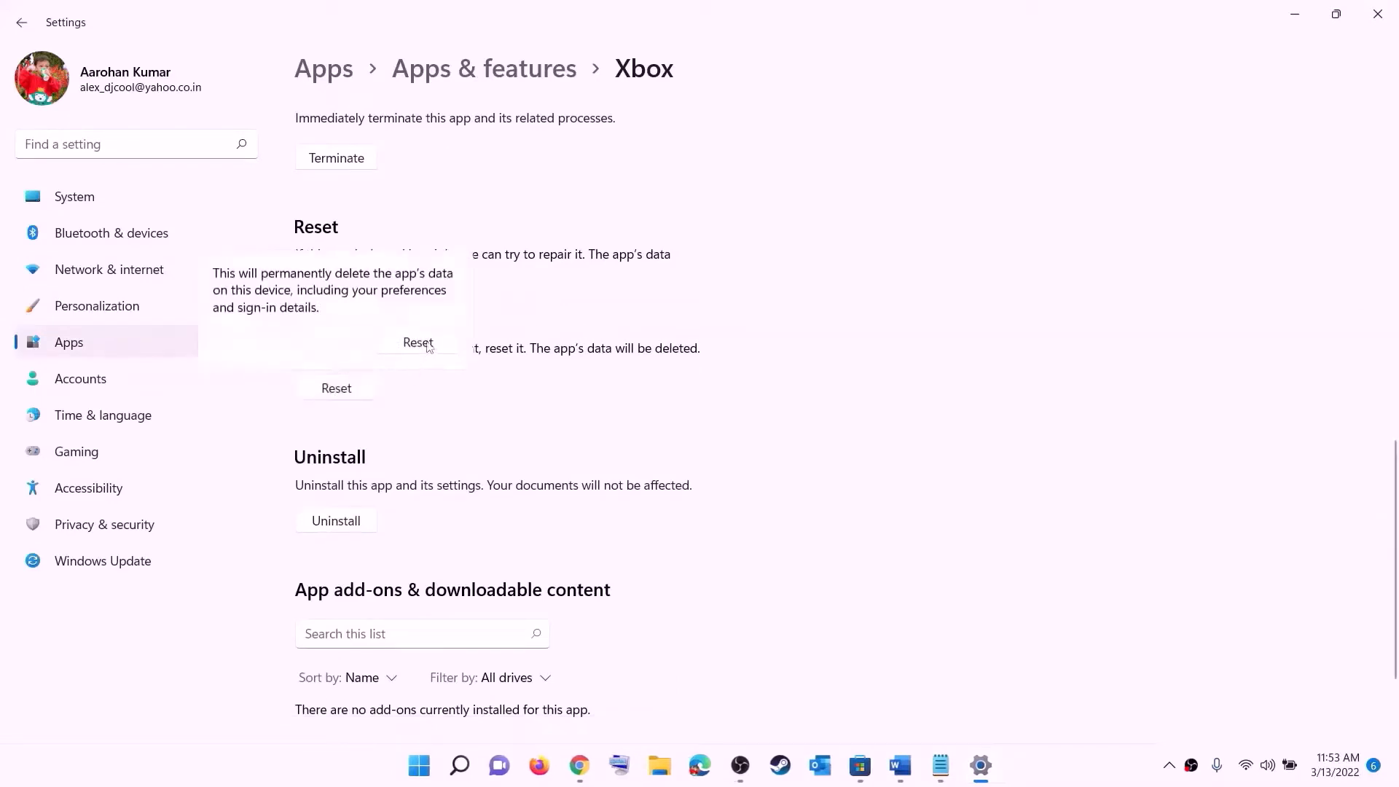
pyautogui.click(418, 343)
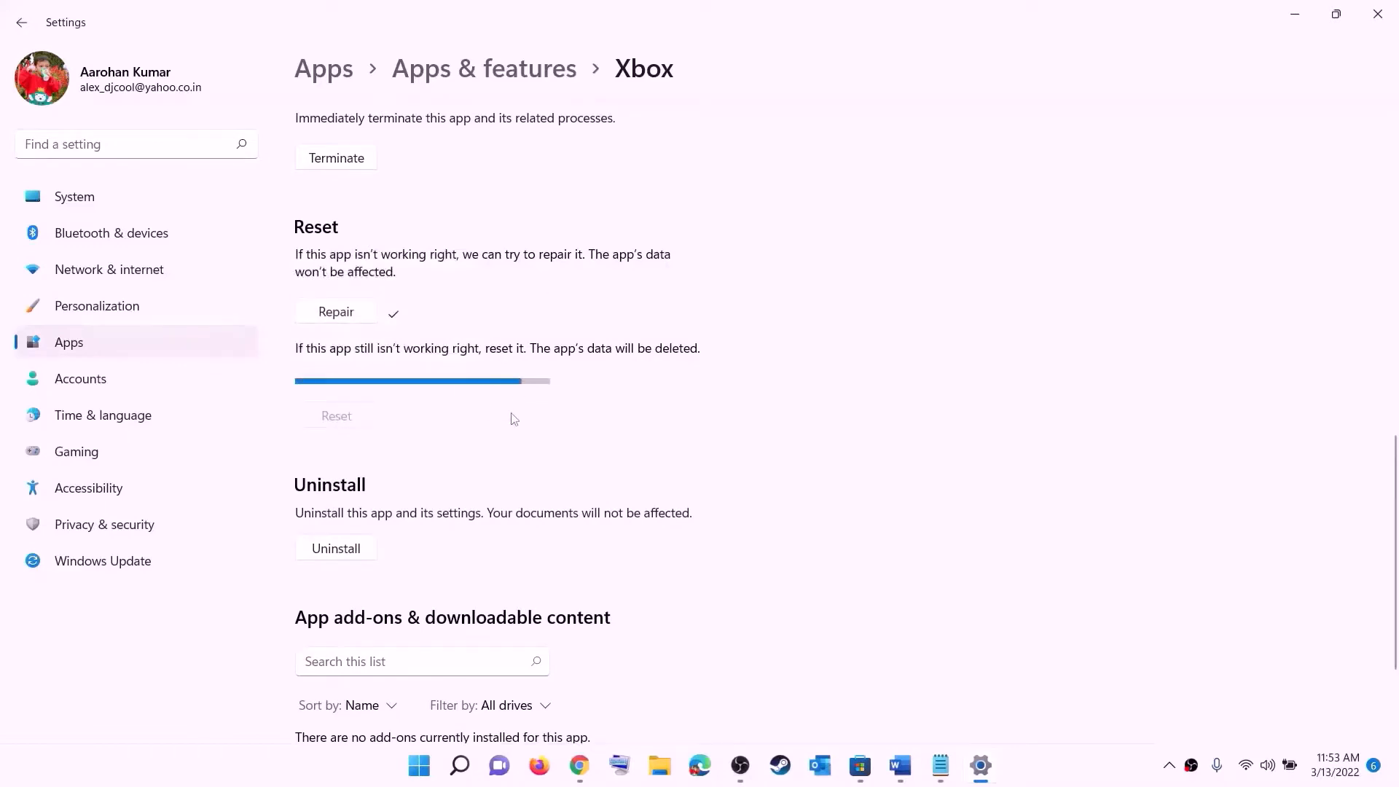
# Find Microsoft Store through Windows search and open its app settings
pyautogui.click(417, 771)
pyautogui.write('s')
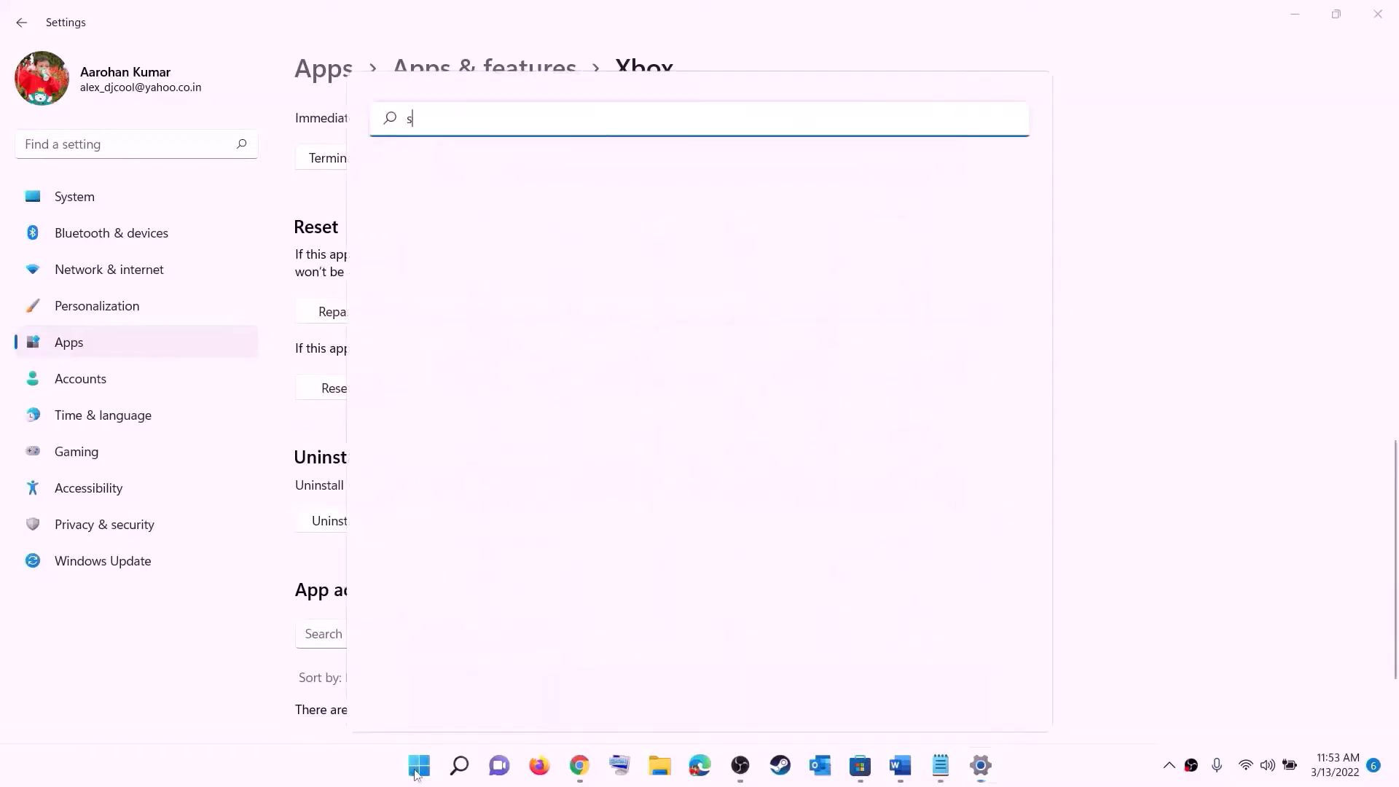
pyautogui.write('tore')
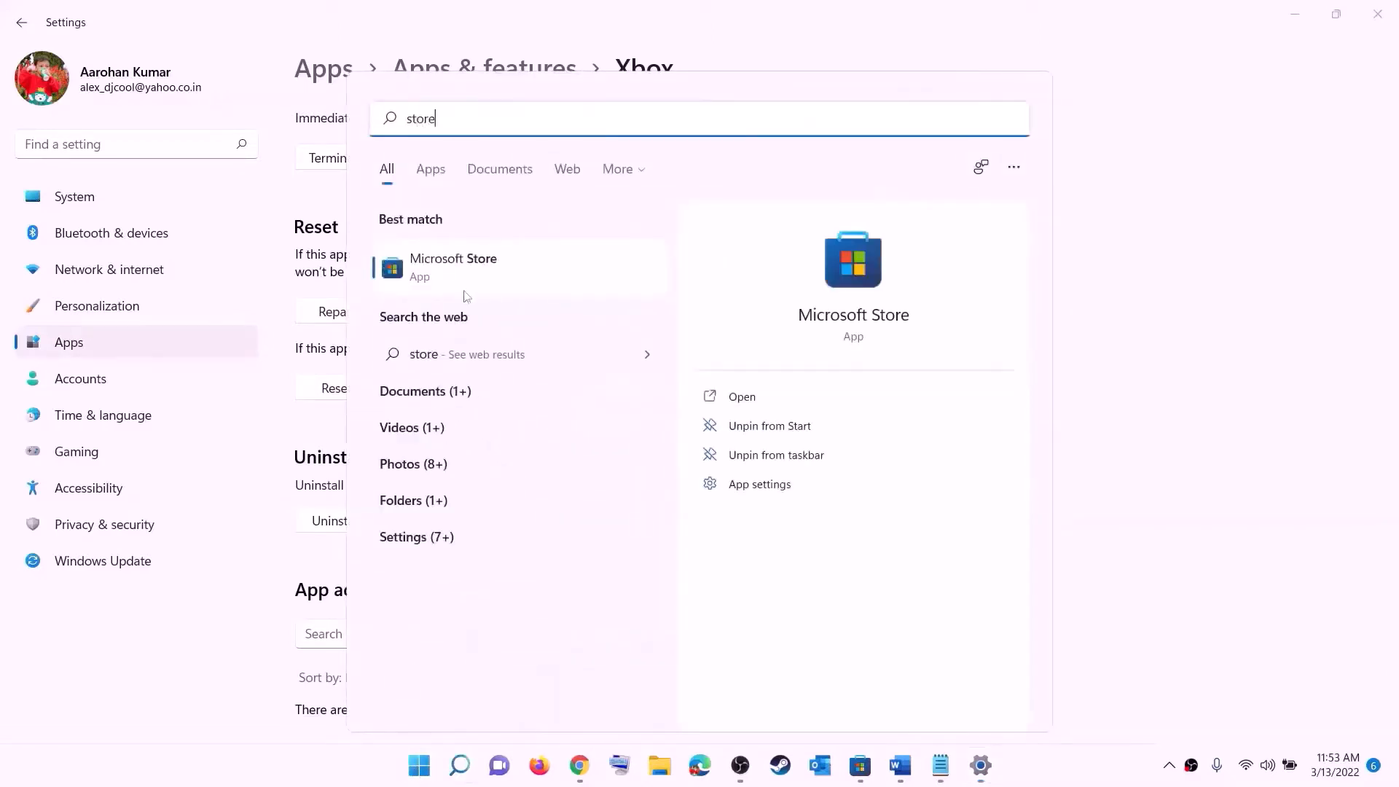
pyautogui.rightClick(457, 278)
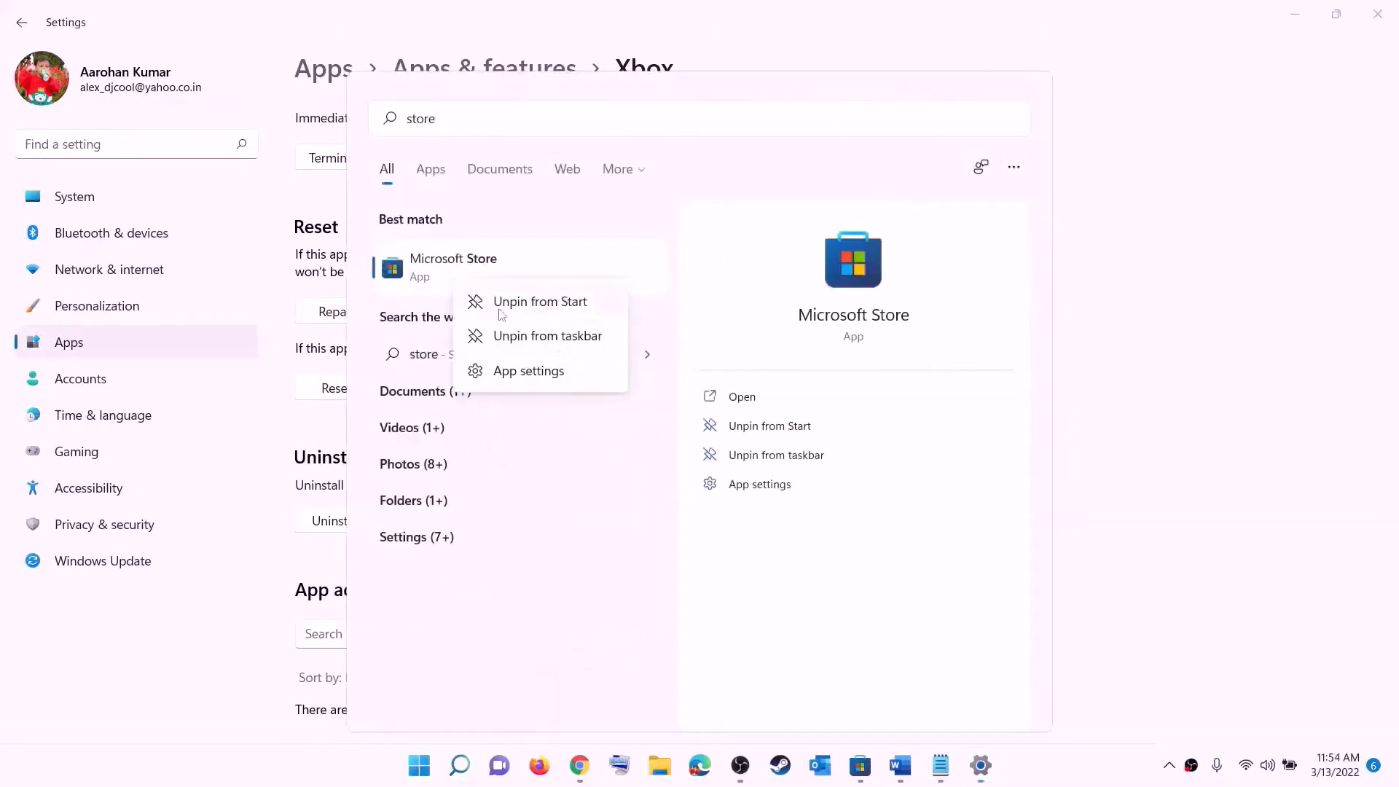
pyautogui.click(530, 371)
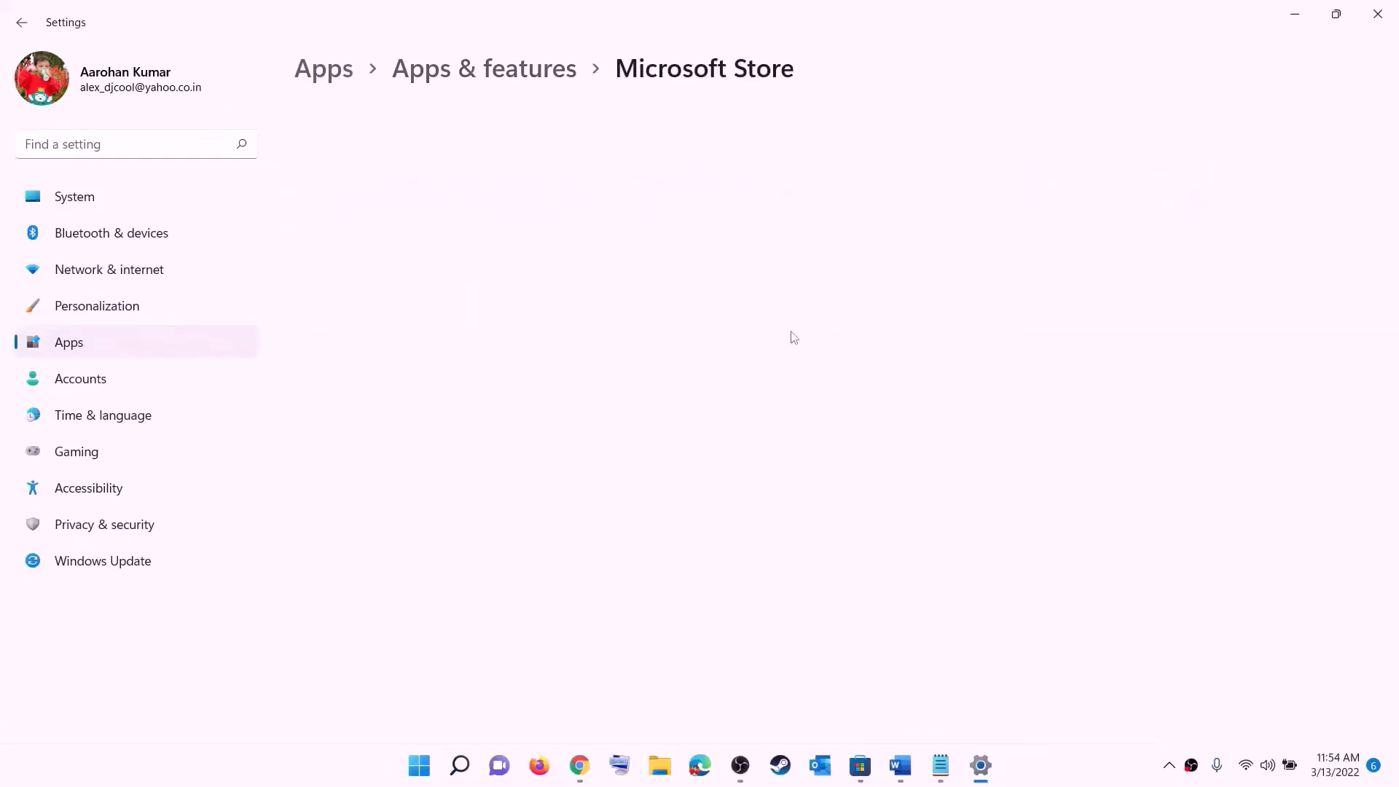
# Repair Microsoft Store, then reset it and confirm the reset
pyautogui.scroll(-10, 440, 537)
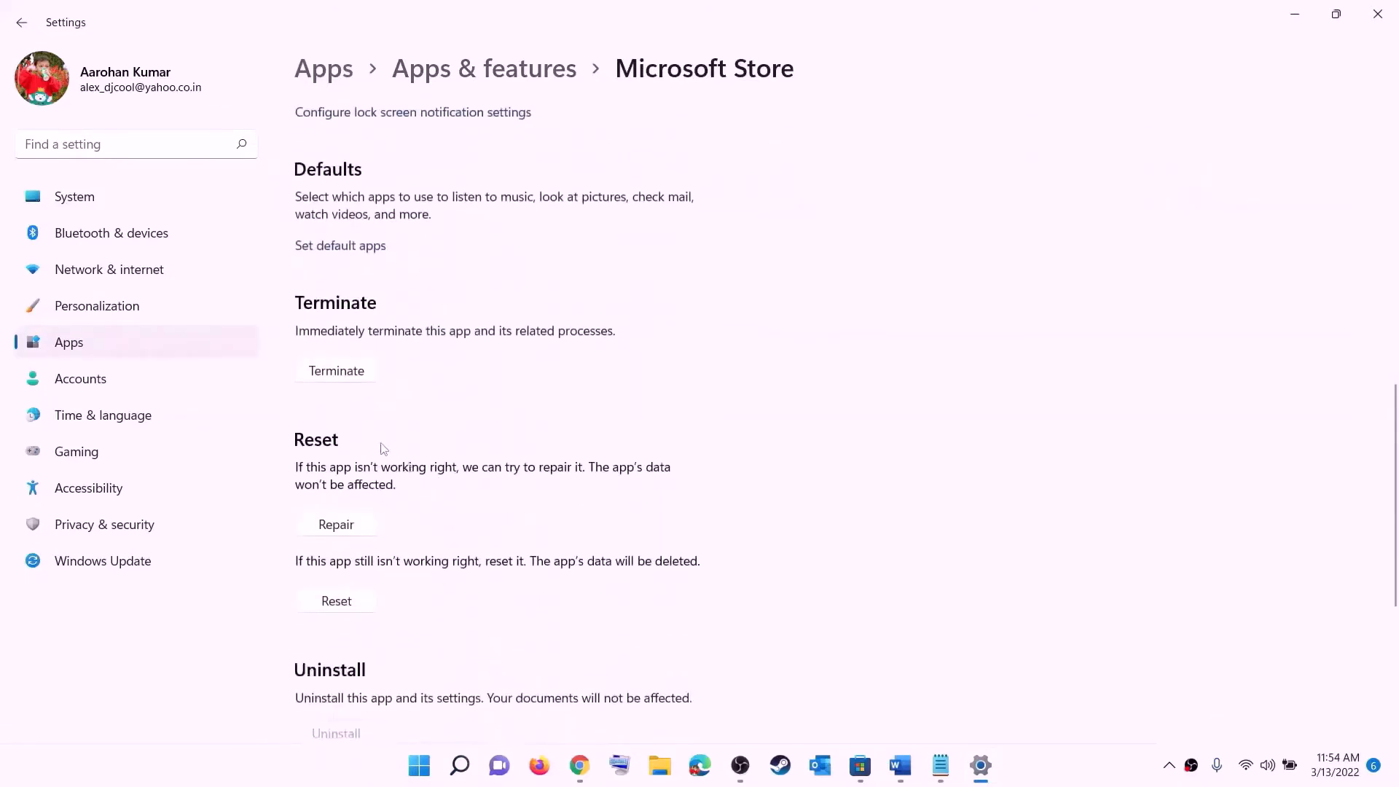
pyautogui.click(339, 526)
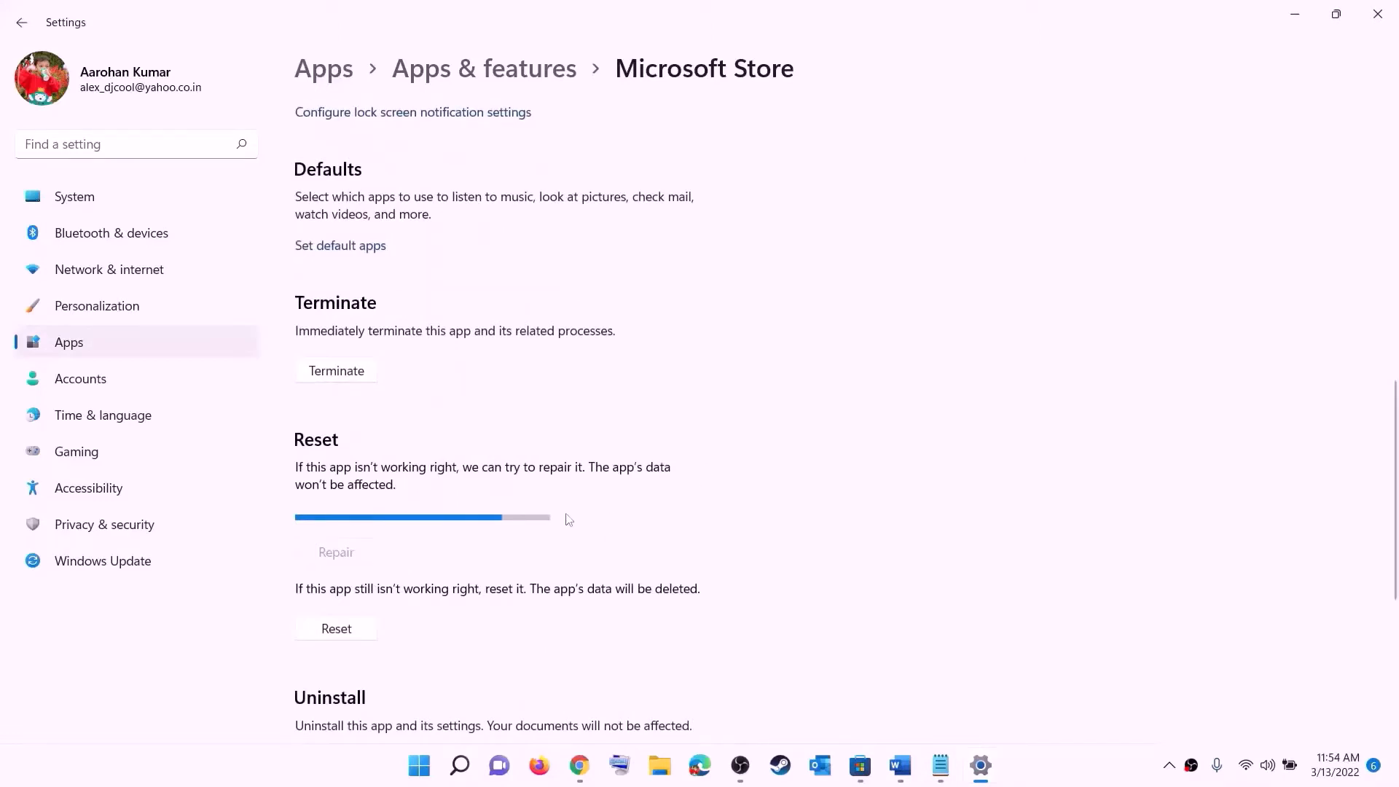
pyautogui.click(346, 632)
pyautogui.click(414, 582)
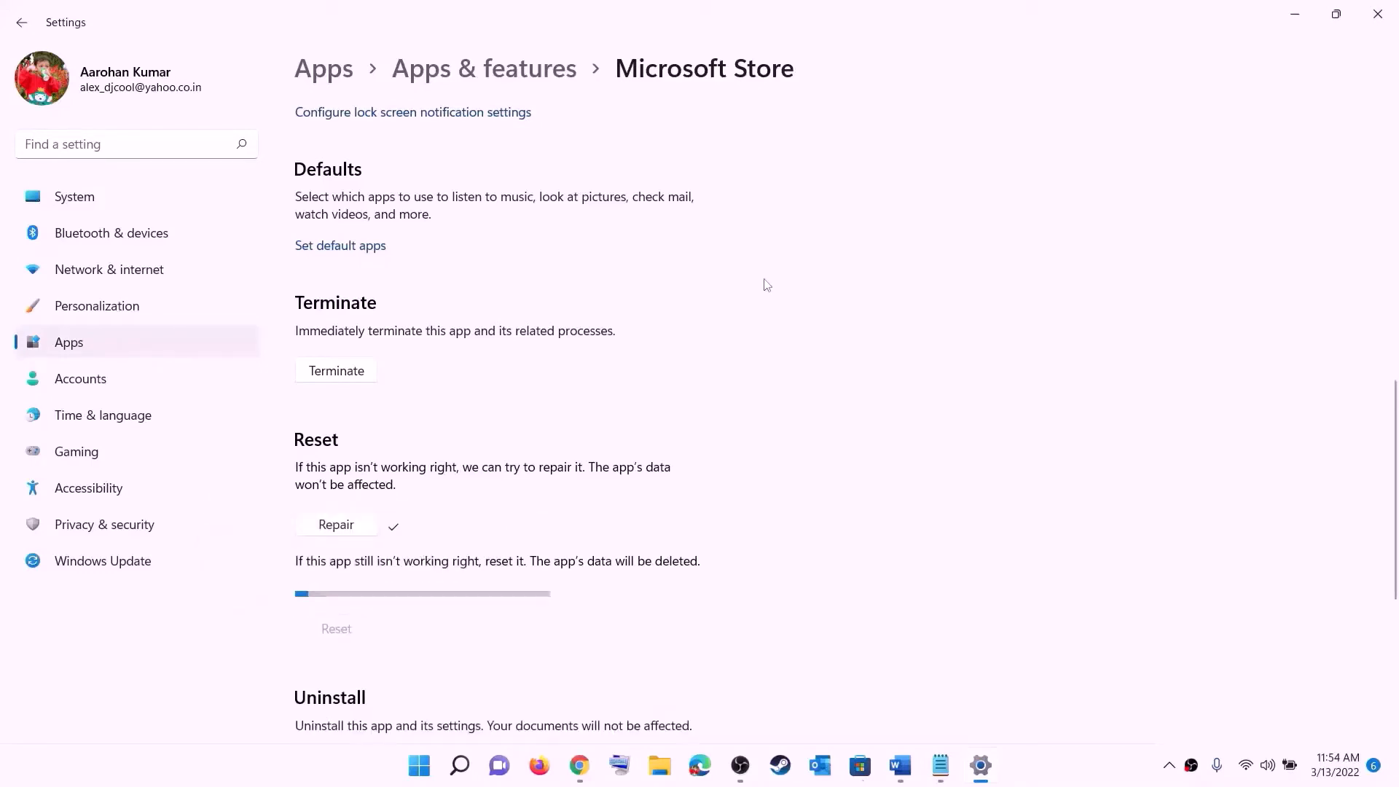
# Review Step 6 in the Word instructions, then open Microsoft Store and maximize its window
pyautogui.click(900, 765)
pyautogui.scroll(-2, 574, 413)
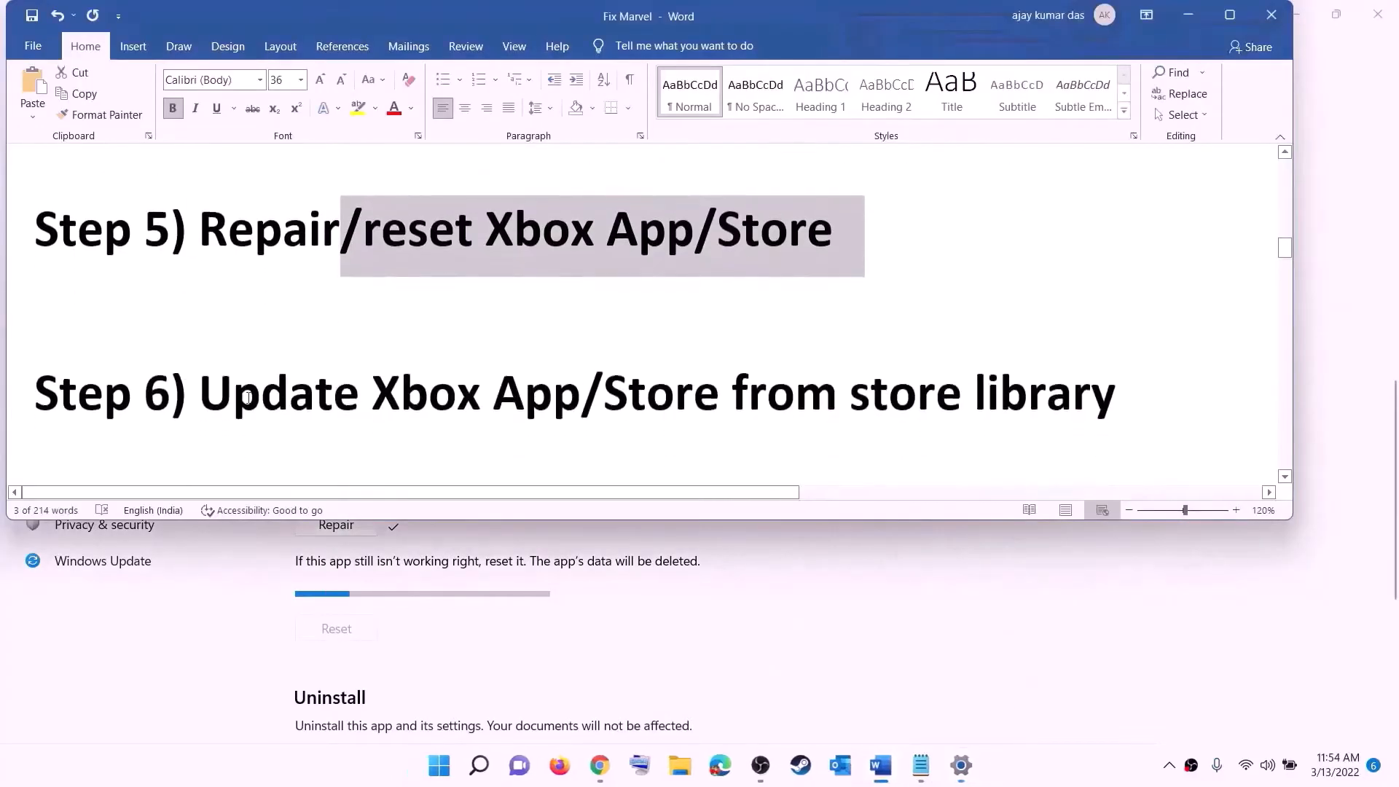
pyautogui.moveTo(249, 398); pyautogui.dragTo(1090, 379)
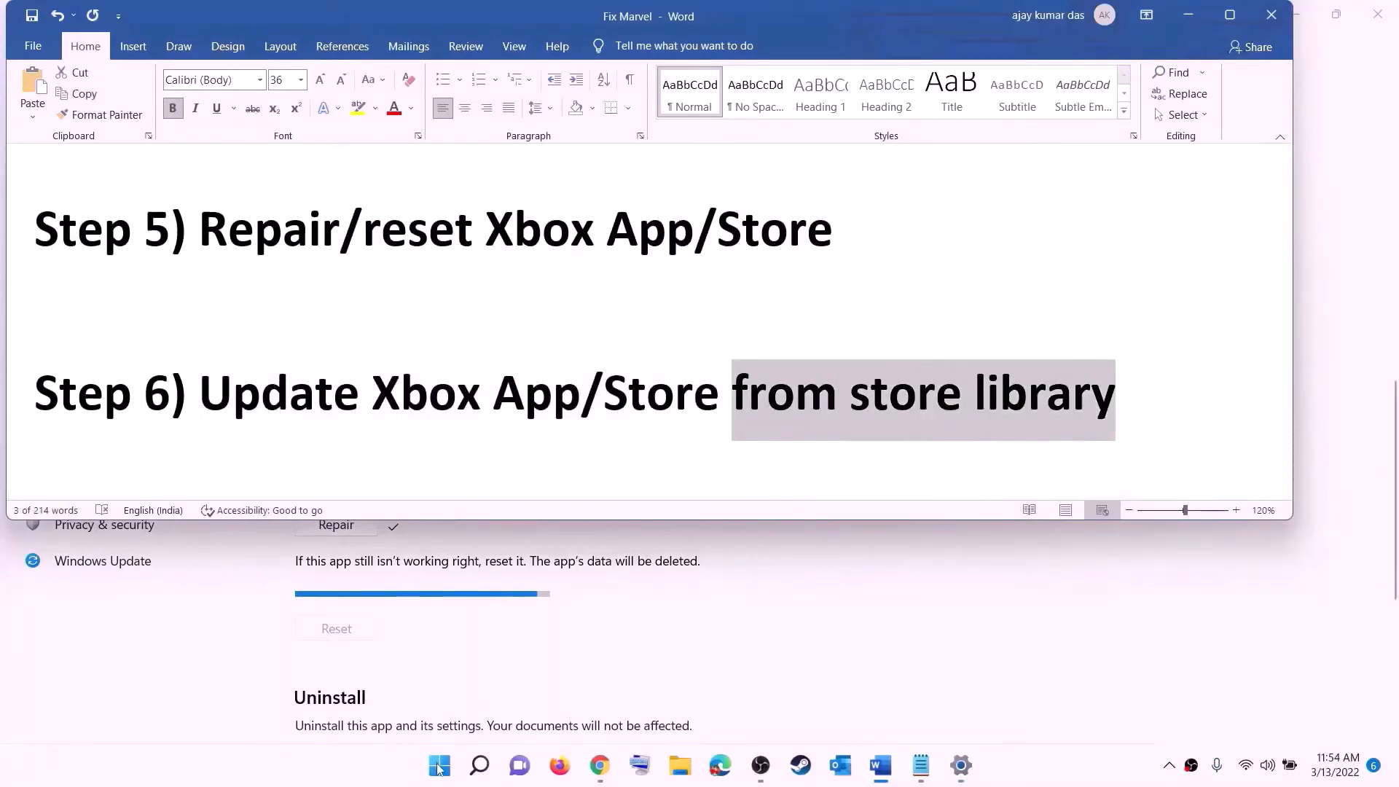
pyautogui.click(438, 764)
pyautogui.write('store')
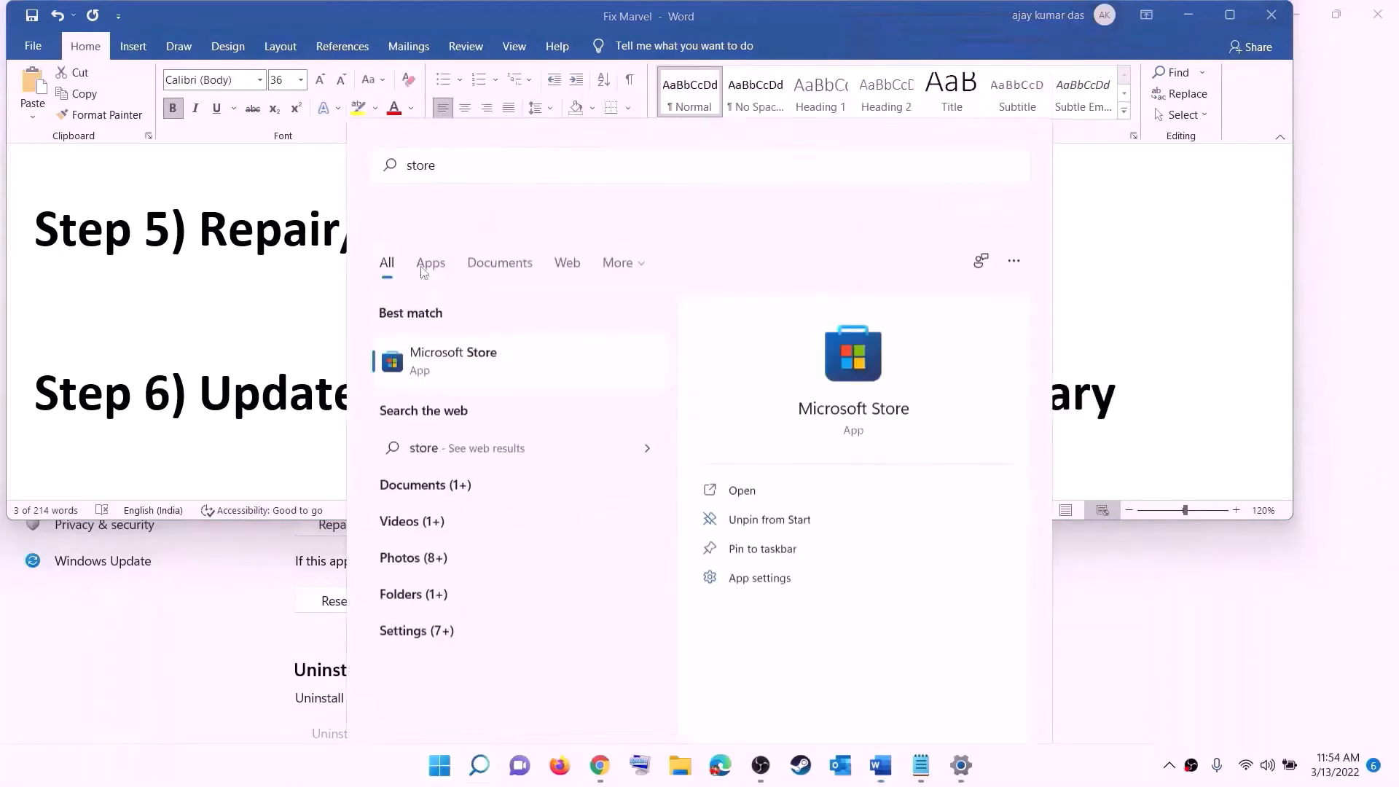
pyautogui.press('Return')
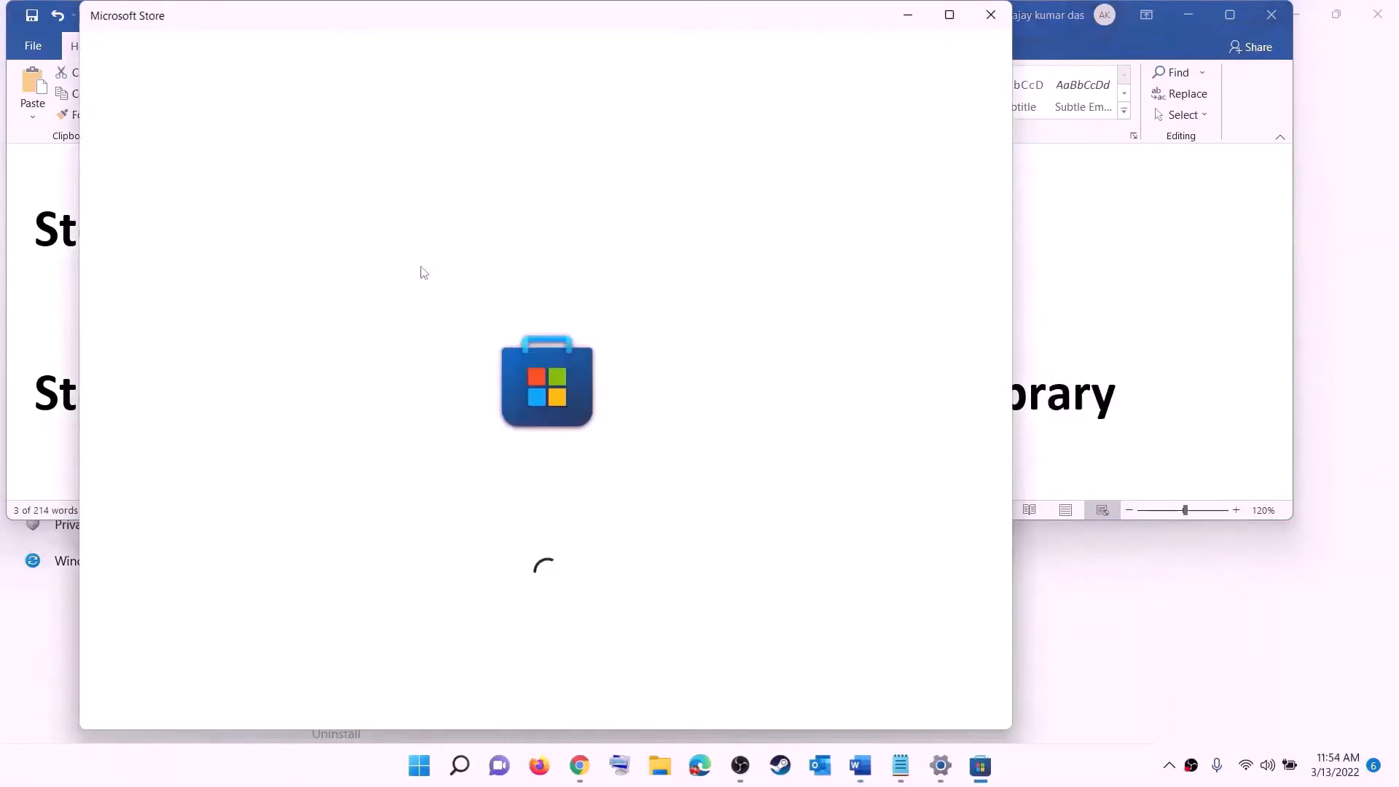
pyautogui.click(949, 15)
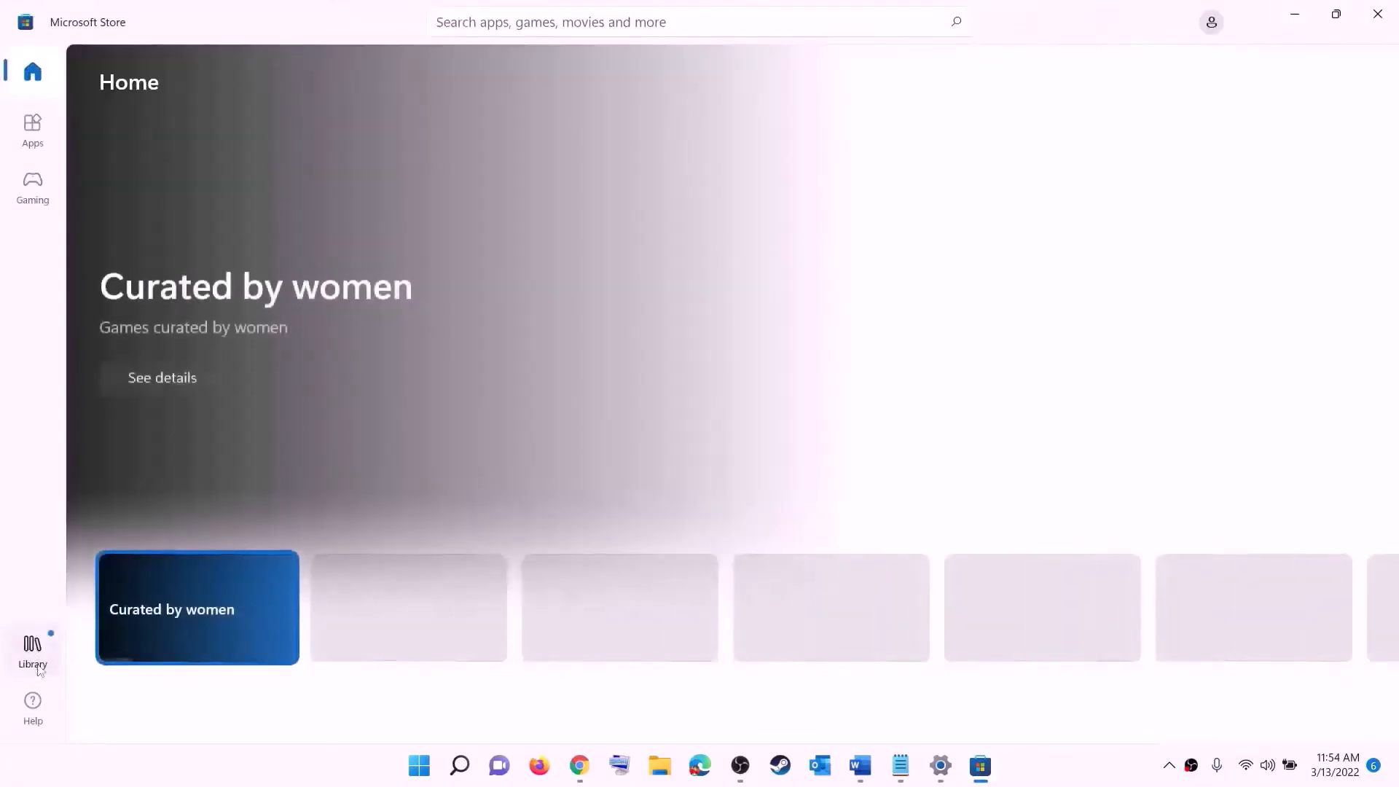
# Check for app updates in the Microsoft Store library, then minimize the Store to return to Word
pyautogui.click(34, 657)
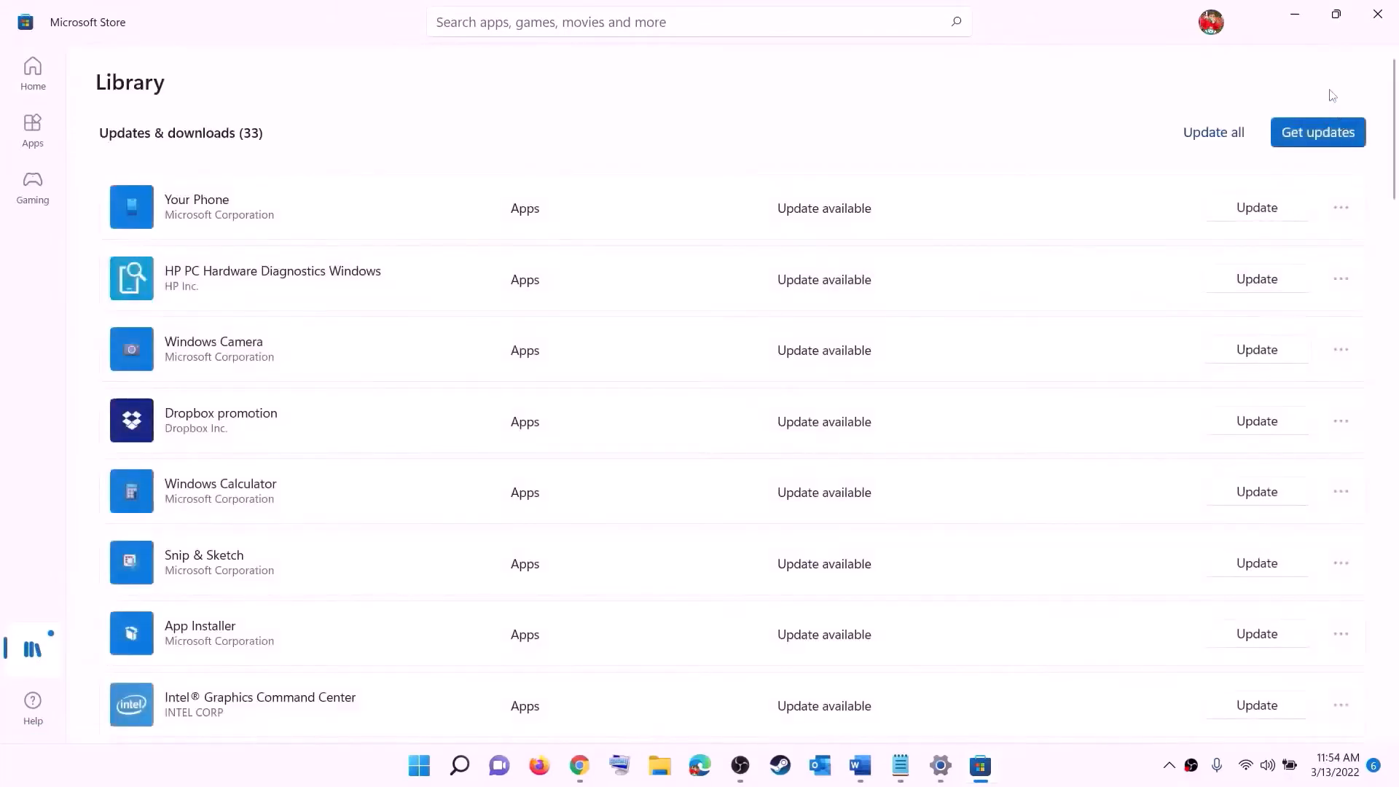
pyautogui.click(1298, 139)
pyautogui.click(1295, 14)
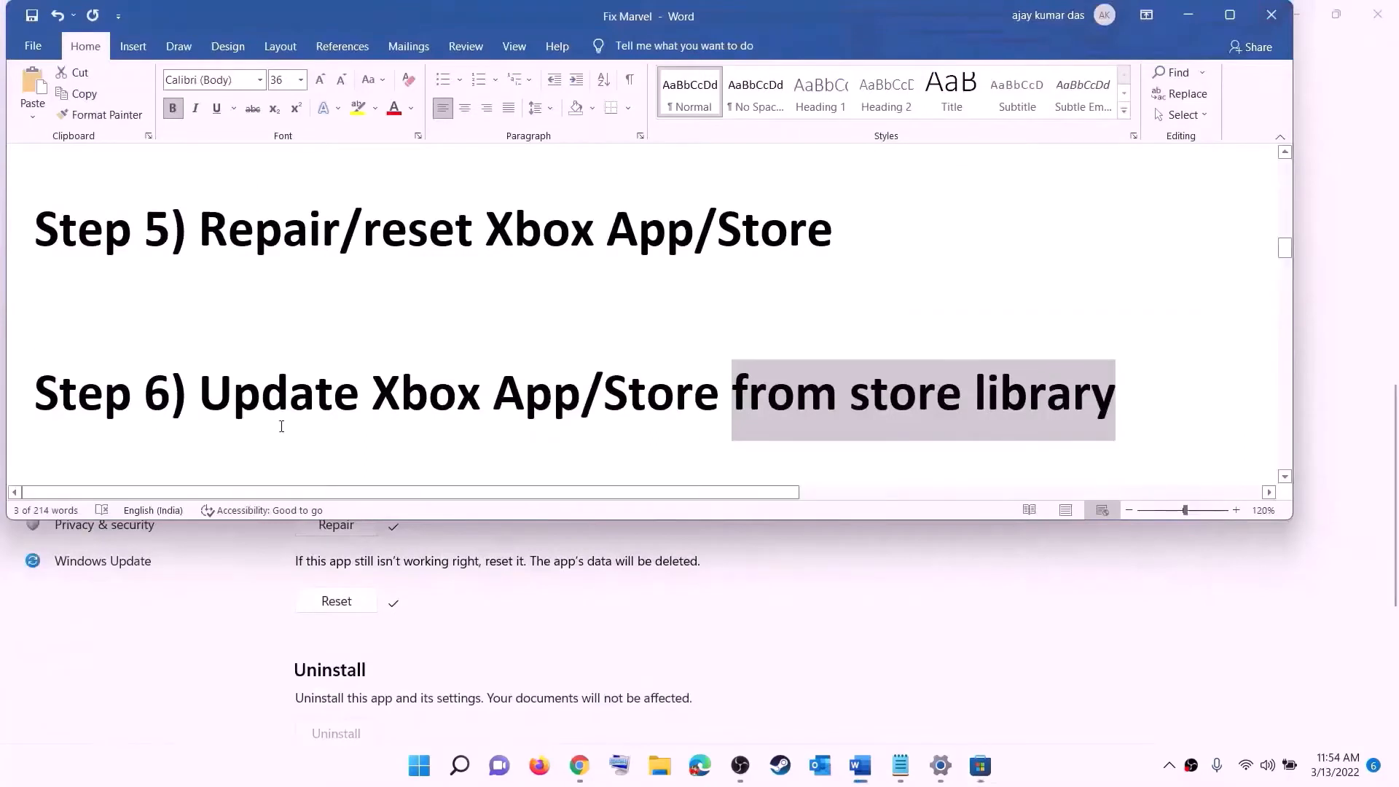
# Review Step 7 in the Word instructions and open its Xbox Identity Provider link in the browser
pyautogui.scroll(-2, 278, 421)
pyautogui.scroll(-2, 278, 421)
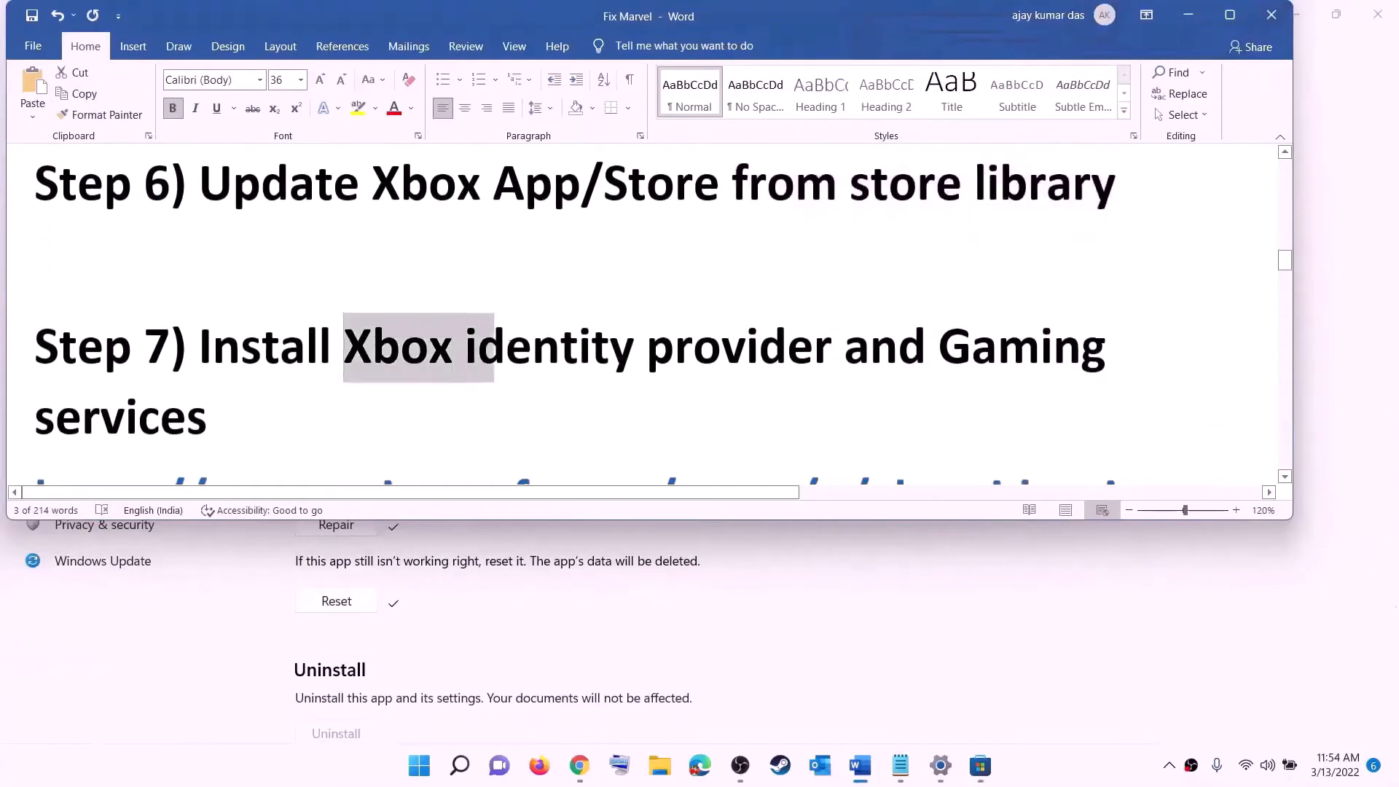
pyautogui.moveTo(582, 349); pyautogui.dragTo(859, 364)
pyautogui.scroll(-3, 268, 395)
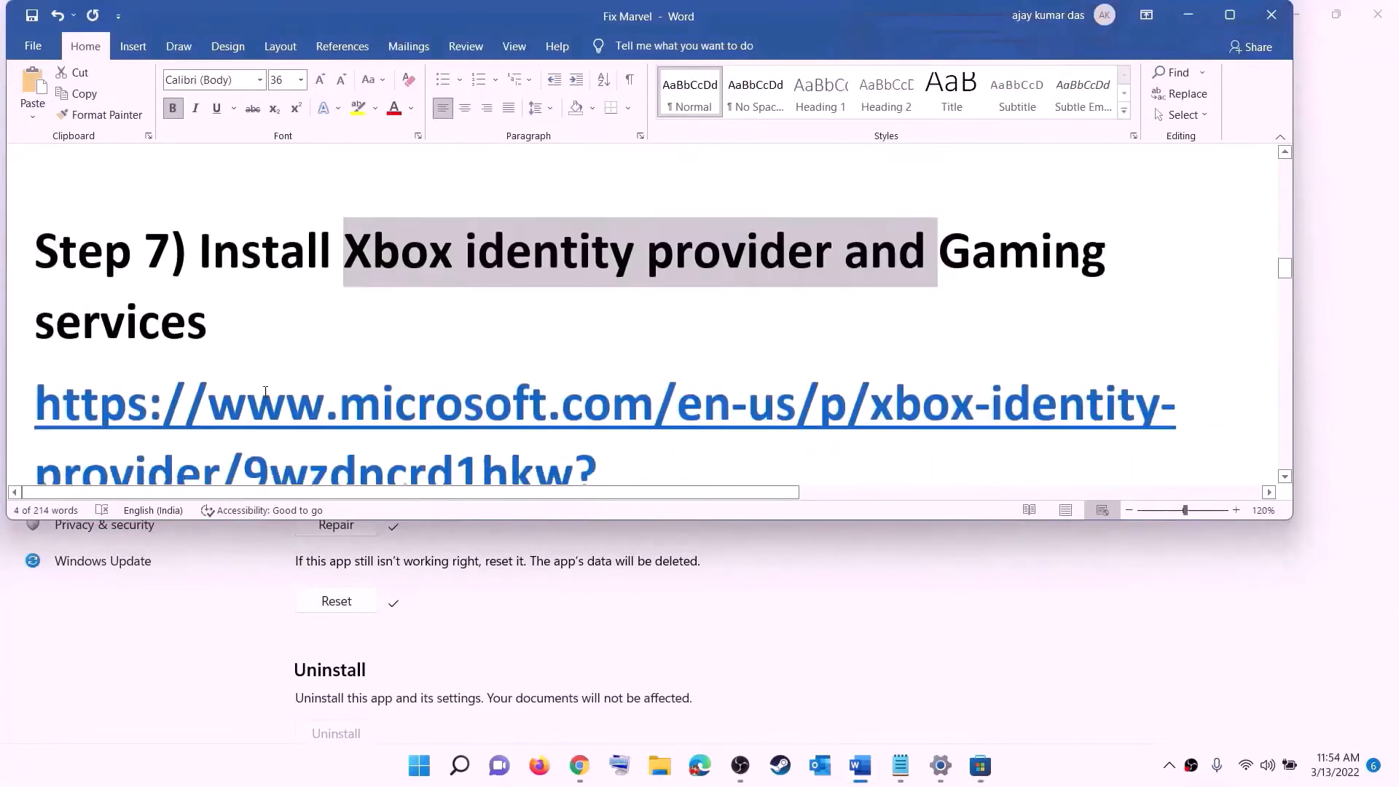
pyautogui.scroll(-2, 456, 390)
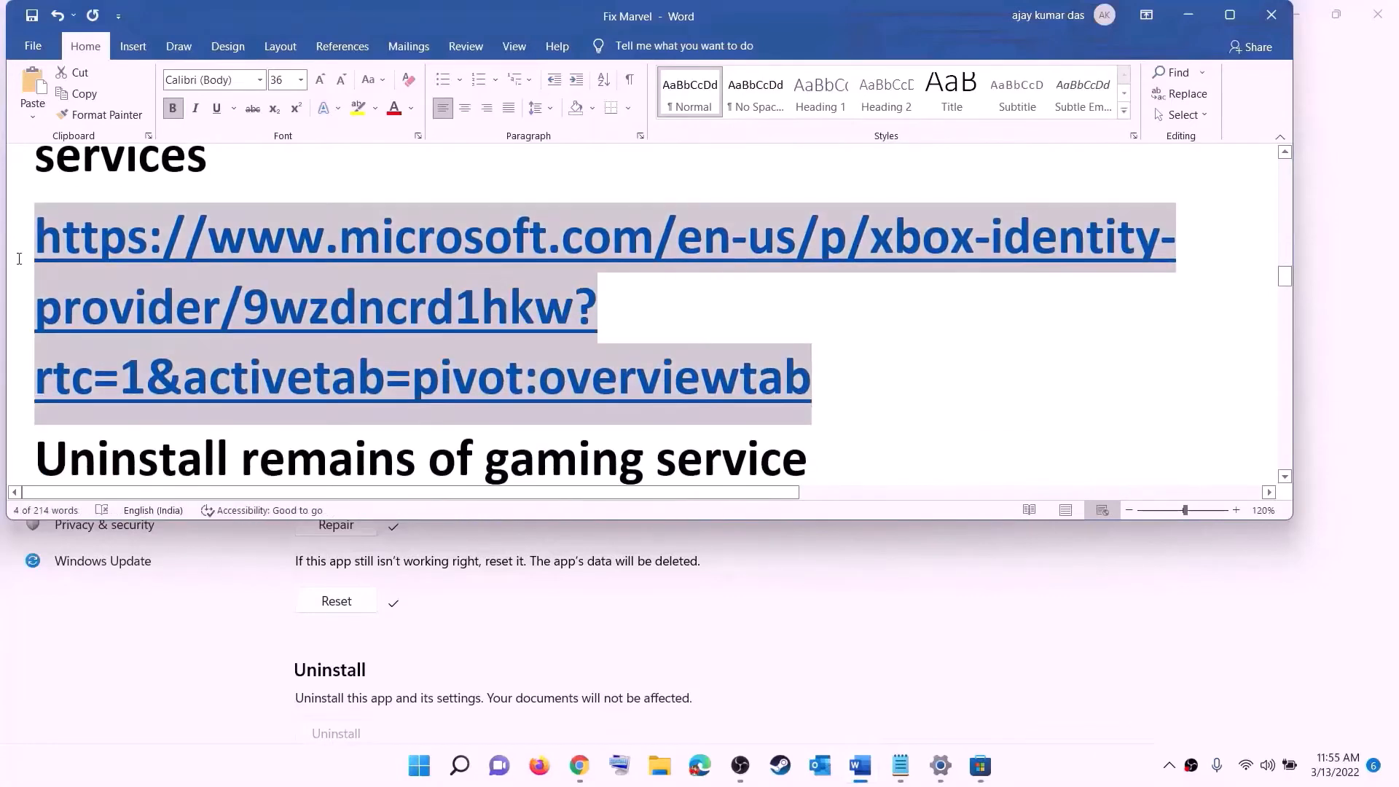
pyautogui.rightClick(236, 295)
pyautogui.click(295, 423)
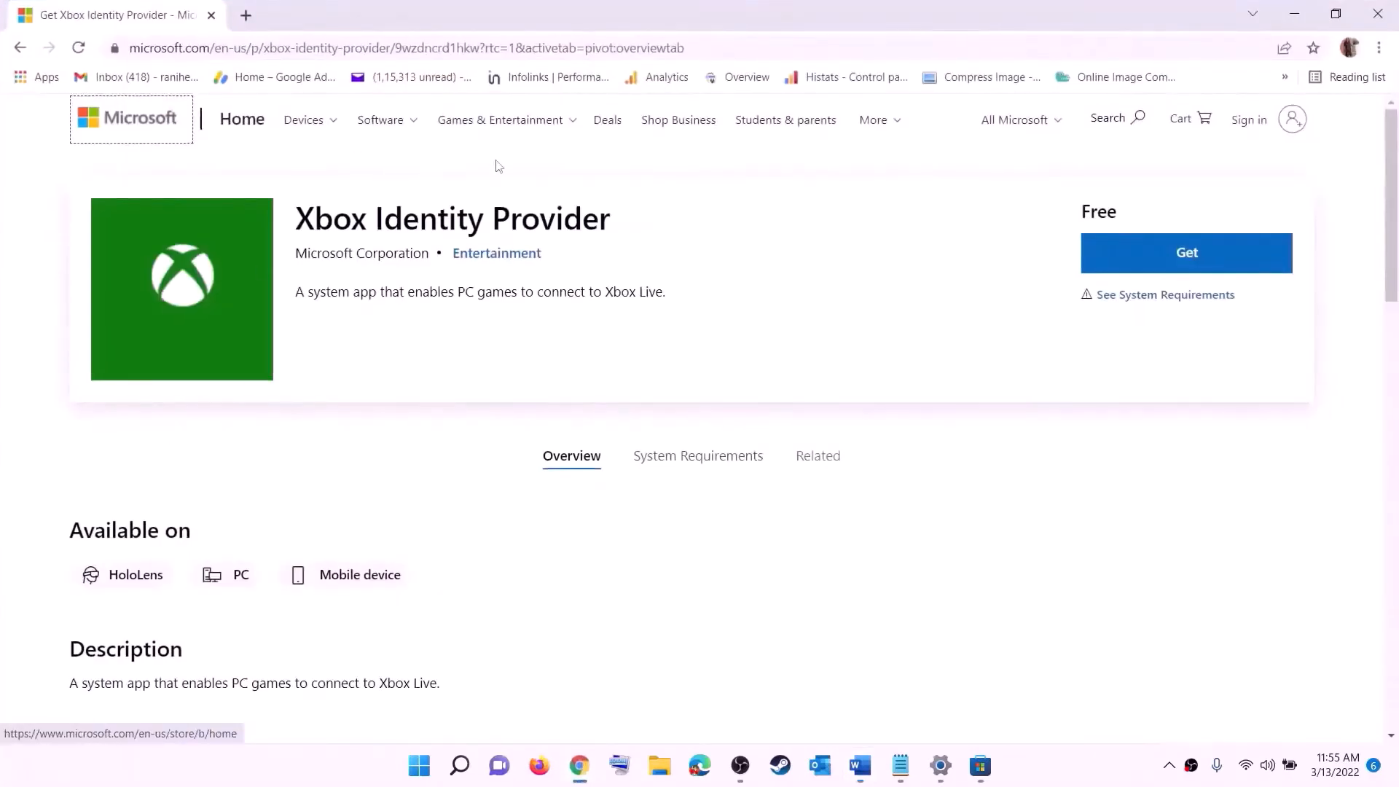
# Open the Xbox Identity Provider listing in Microsoft Store from its web page, view it, and return to the browser
pyautogui.click(1180, 257)
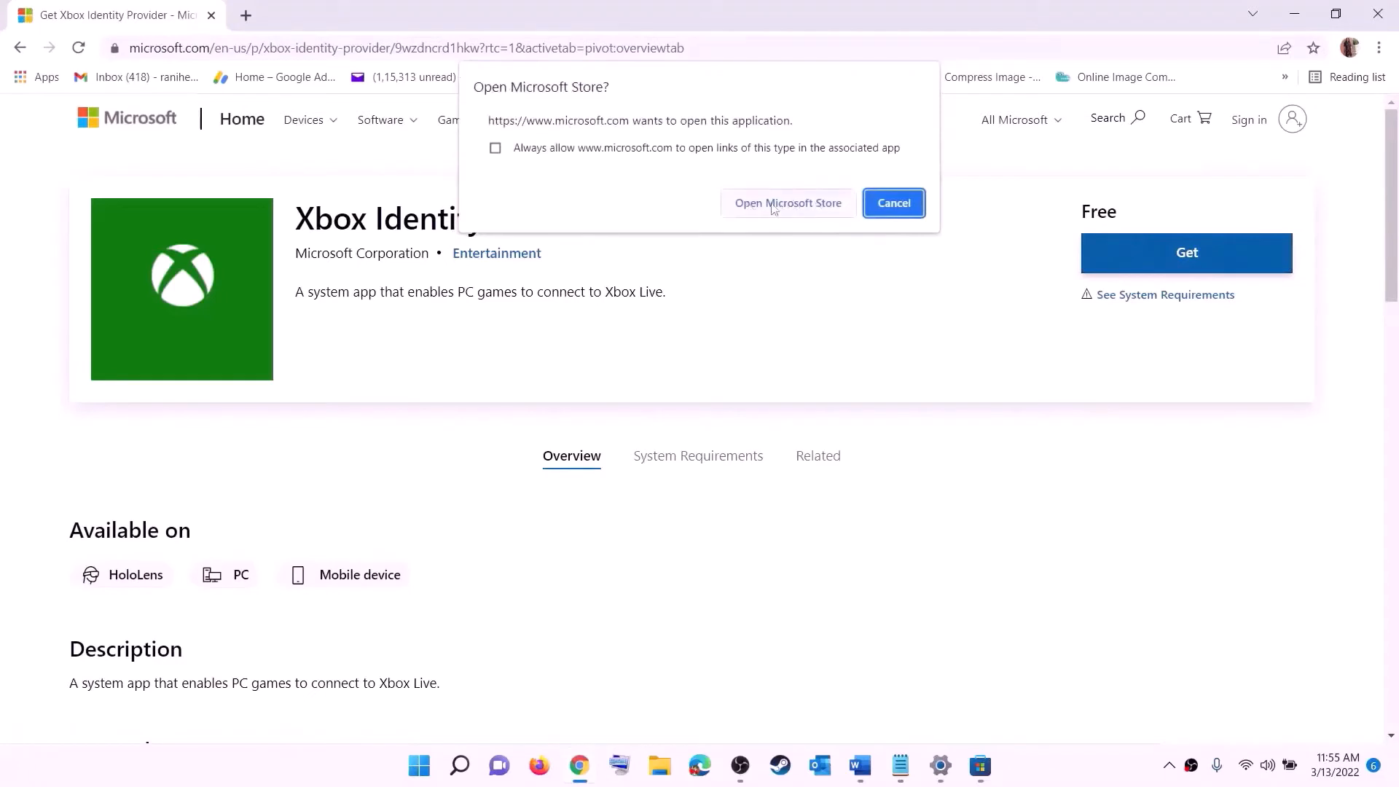
pyautogui.click(781, 210)
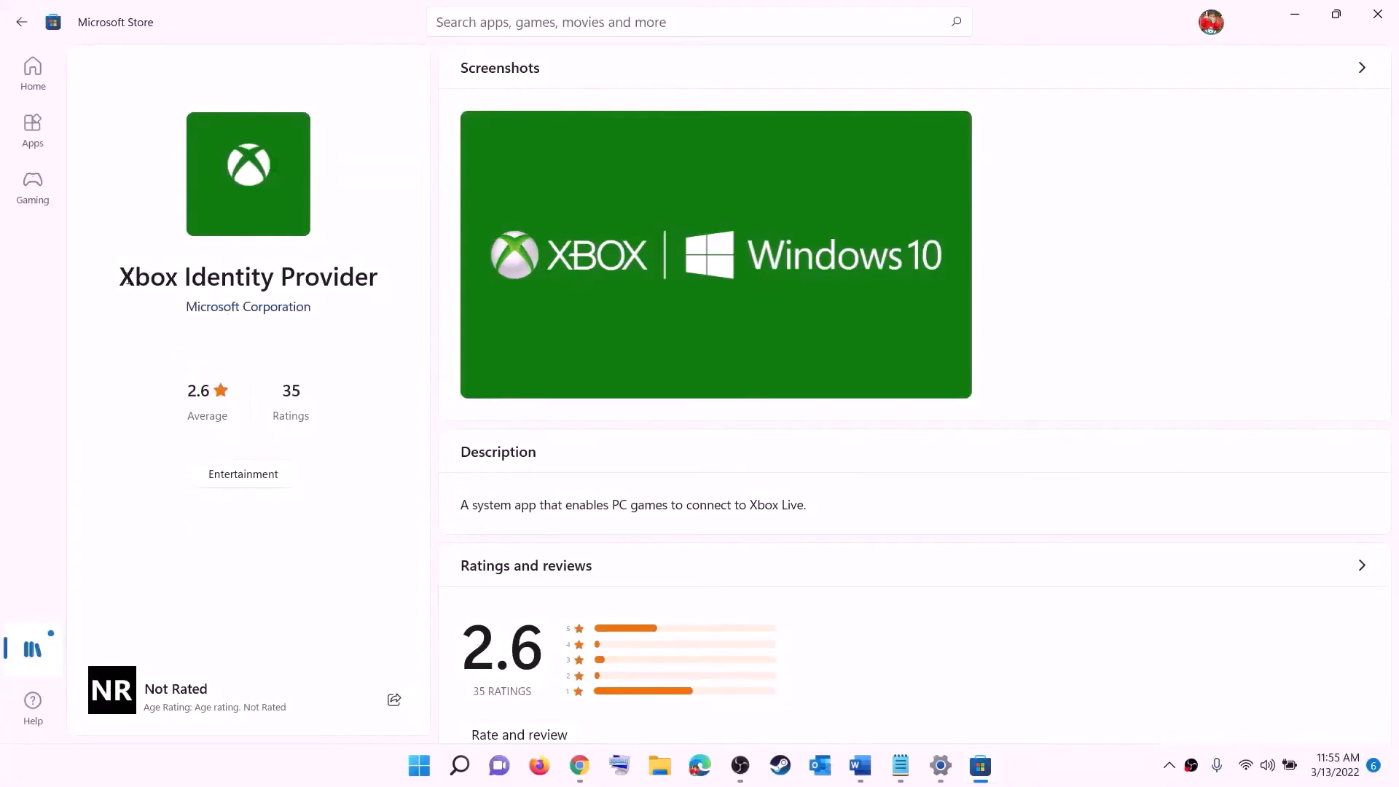
pyautogui.moveTo(127, 279); pyautogui.dragTo(377, 269)
pyautogui.click(235, 369)
pyautogui.hotkey('alt', 'Tab')
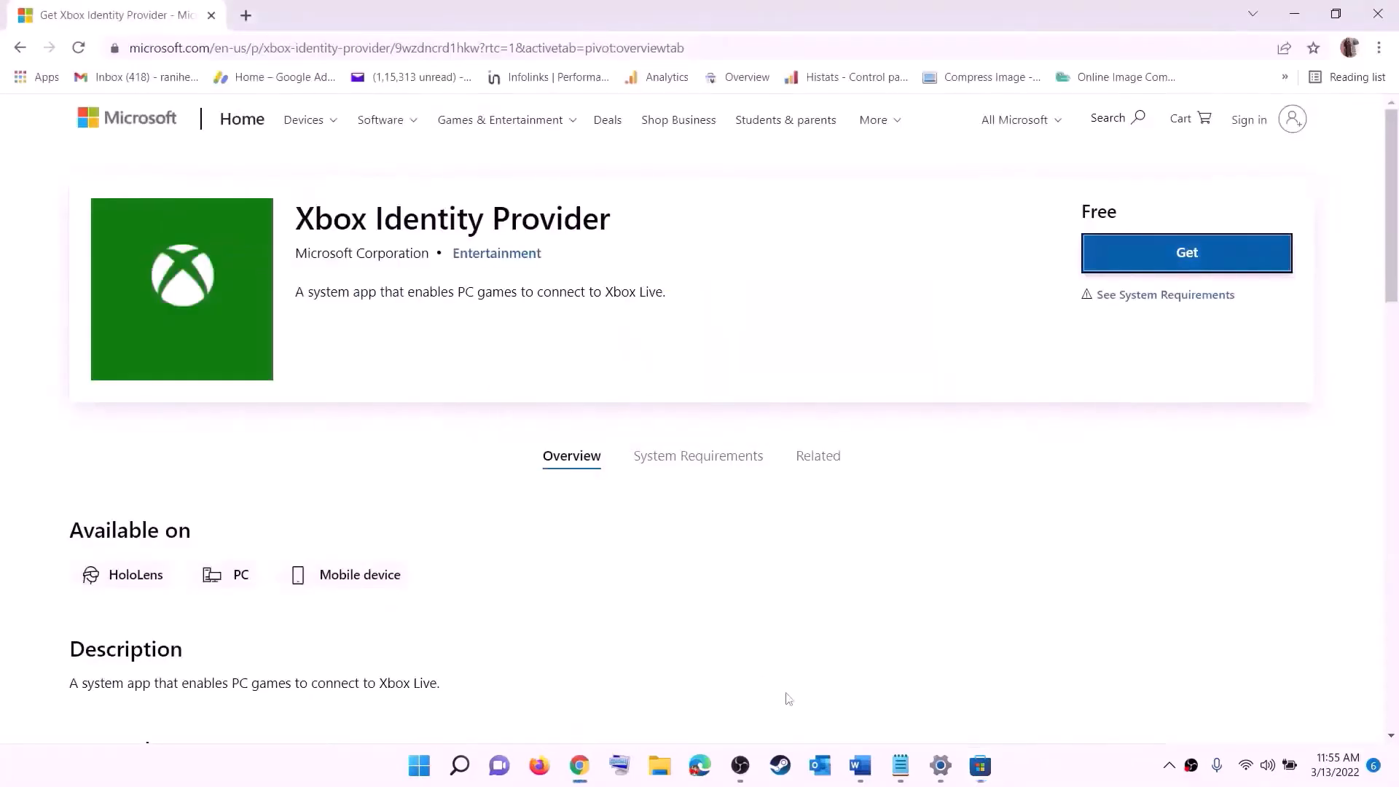
# Copy the command get-appxpackage Microsoft.GamingServices | remove-AppxPackage -allusers from the Word instructions
pyautogui.click(859, 765)
pyautogui.scroll(-3, 400, 348)
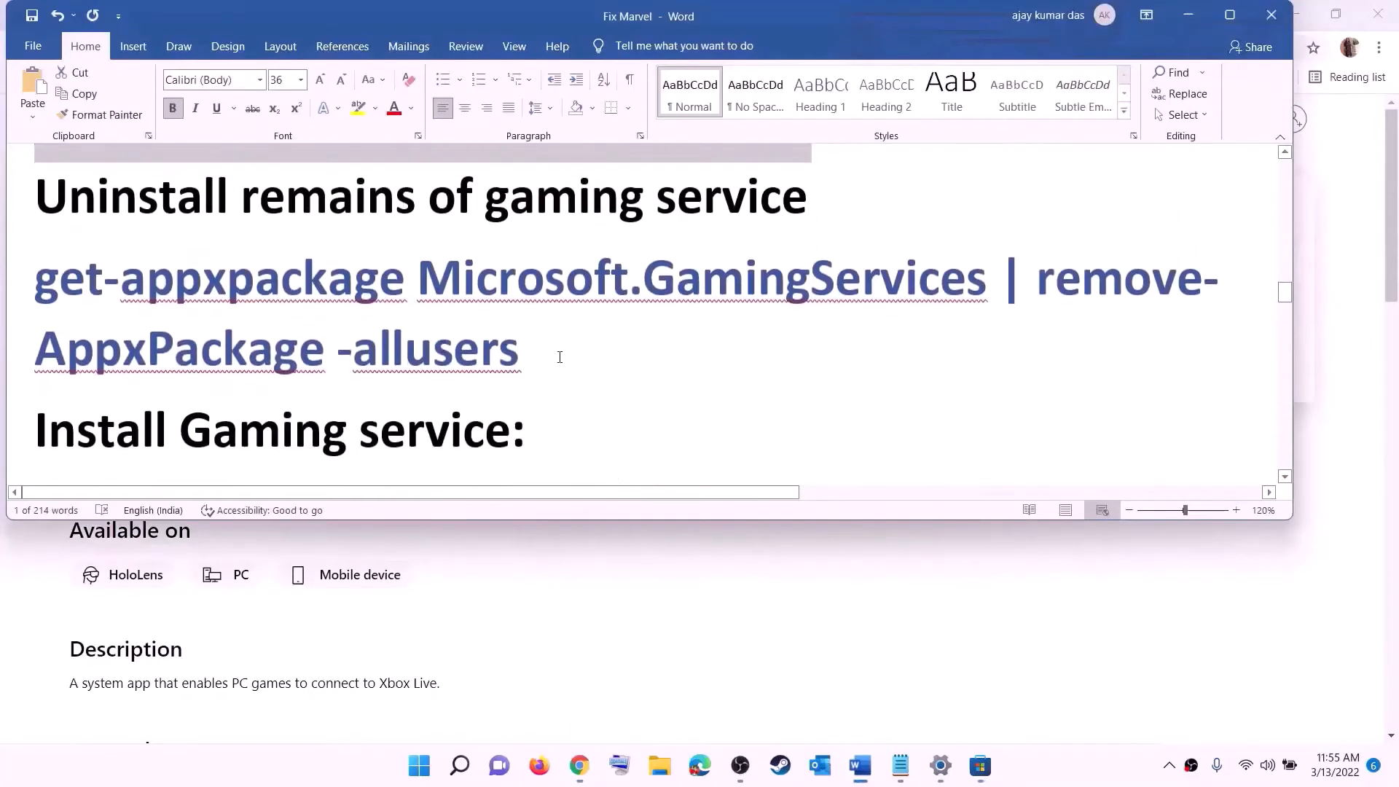
pyautogui.tripleClick(513, 348)
pyautogui.rightClick(152, 307)
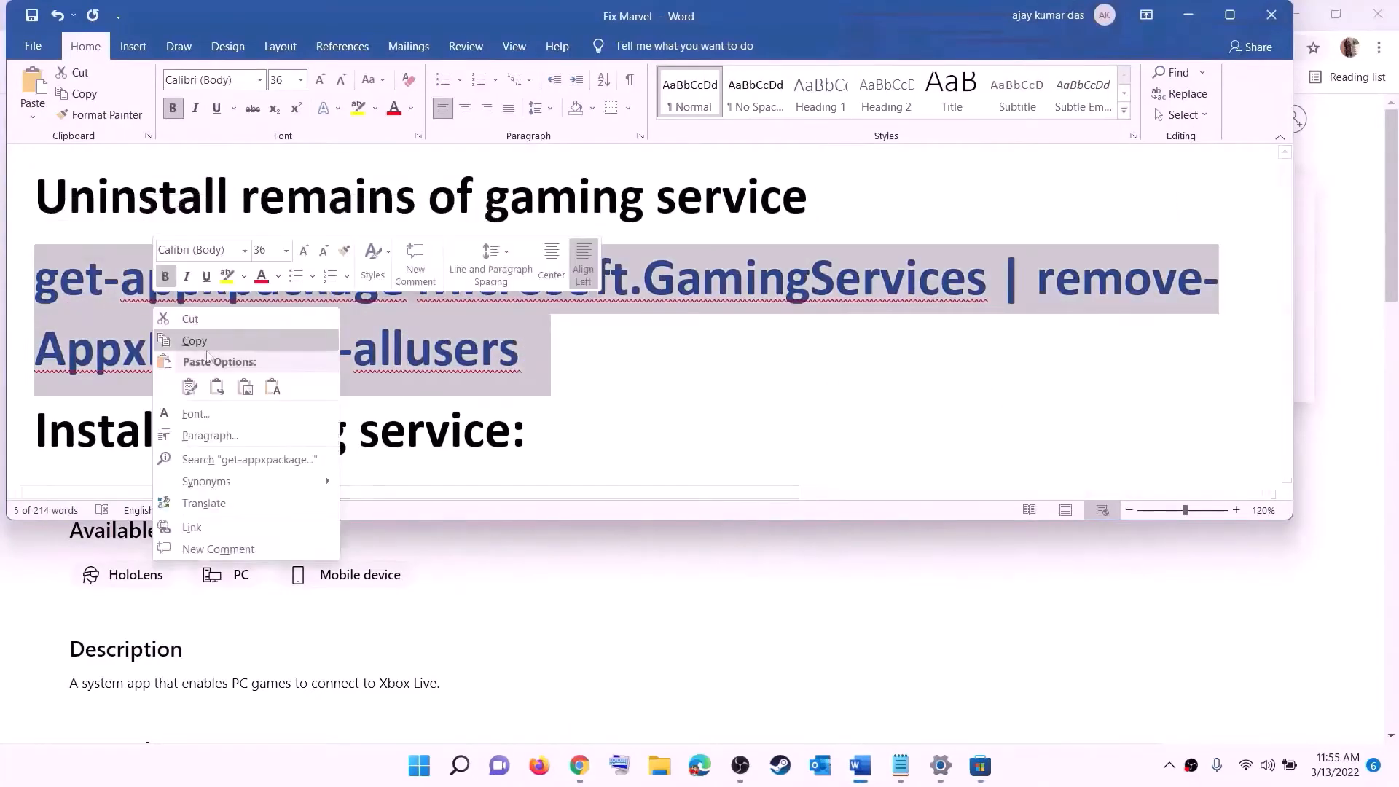
pyautogui.click(208, 341)
# Open Windows PowerShell as administrator and run the copied command get-appxpackage Microsoft.GamingServices | remove-AppxPackage -allusers
pyautogui.click(420, 765)
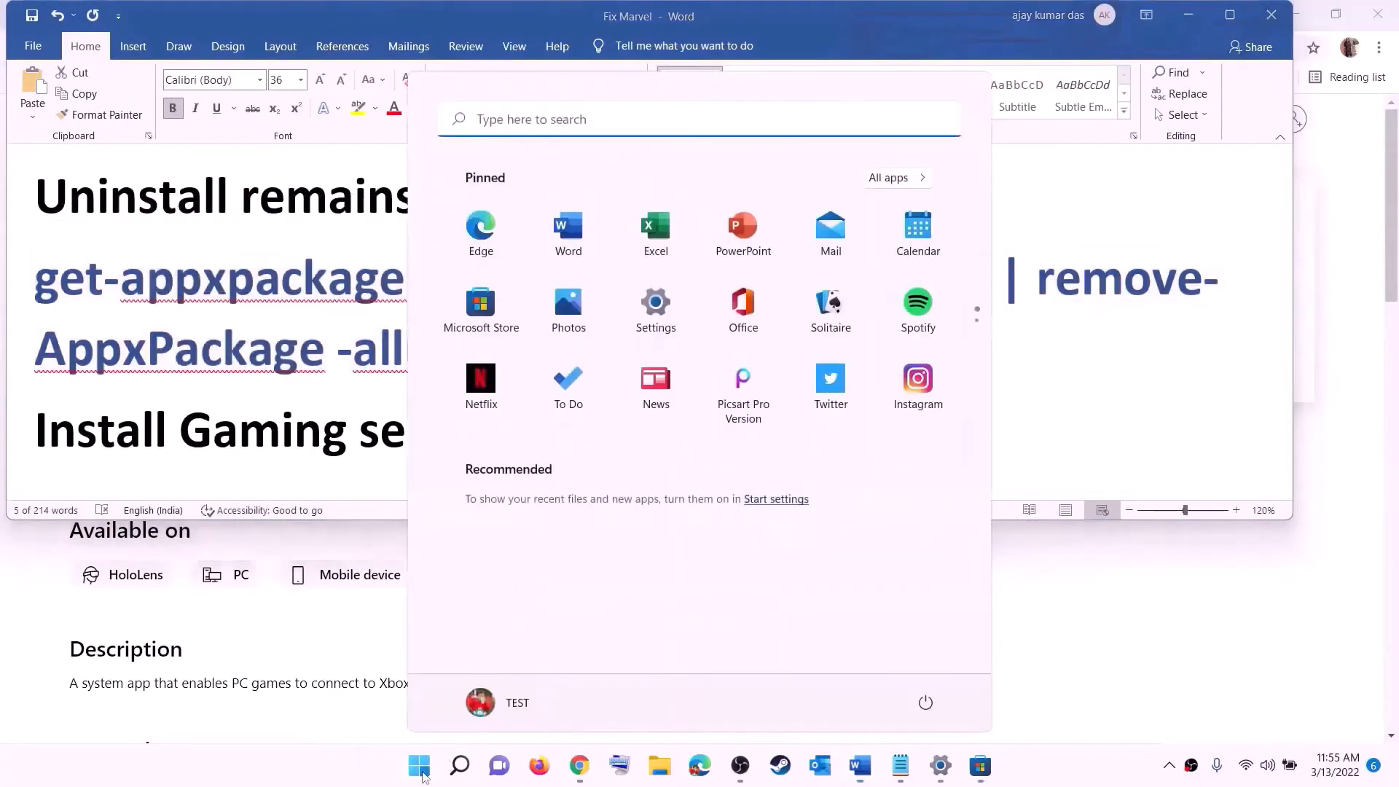
pyautogui.write('powersh')
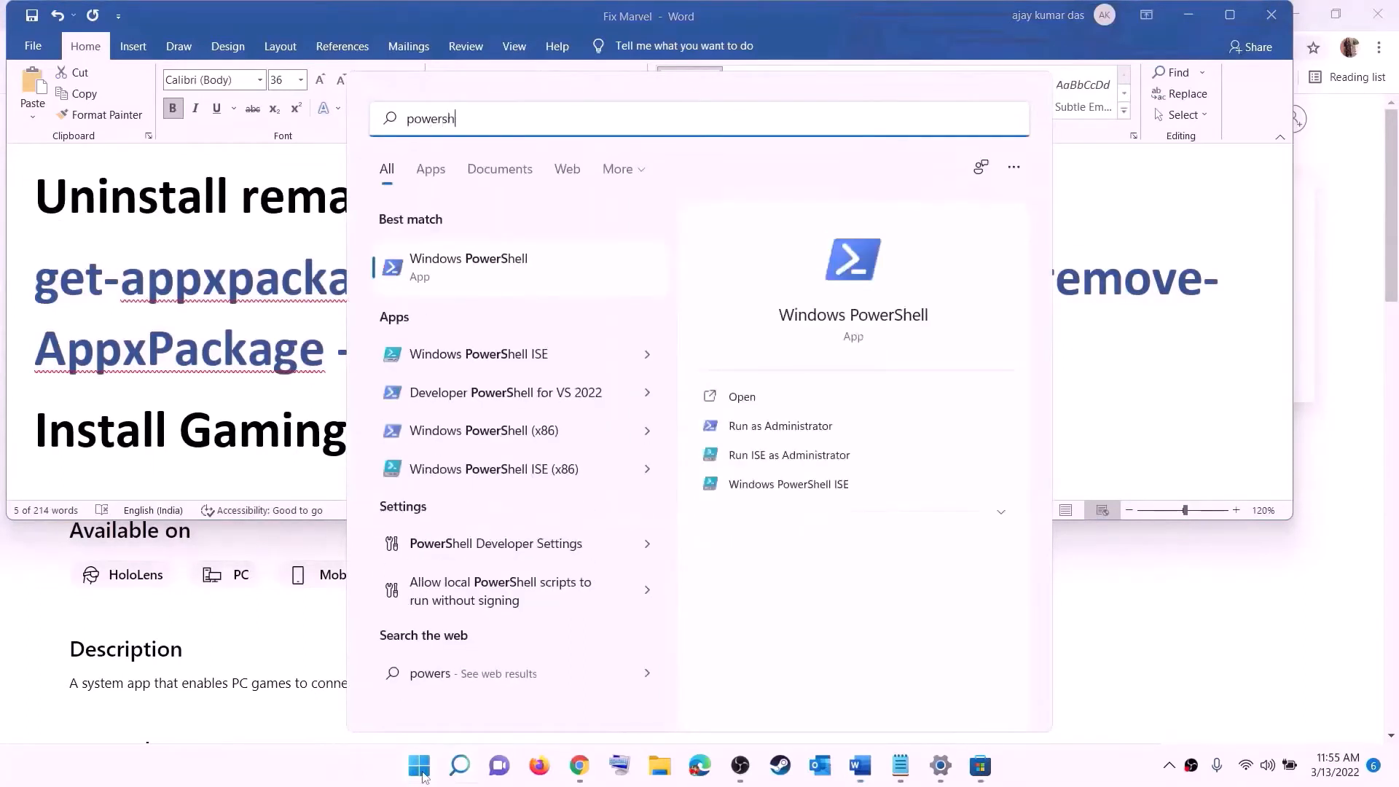
pyautogui.write('ell')
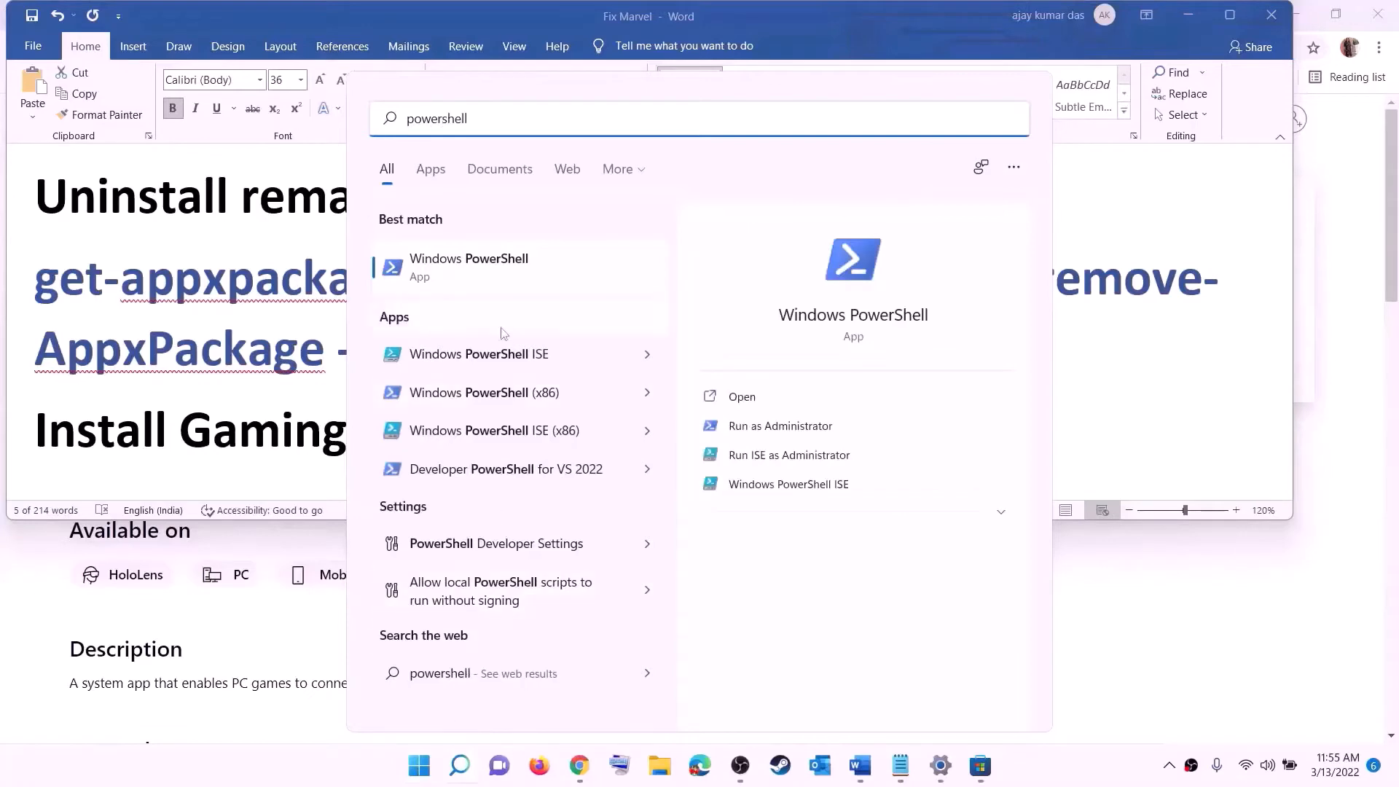
pyautogui.rightClick(483, 286)
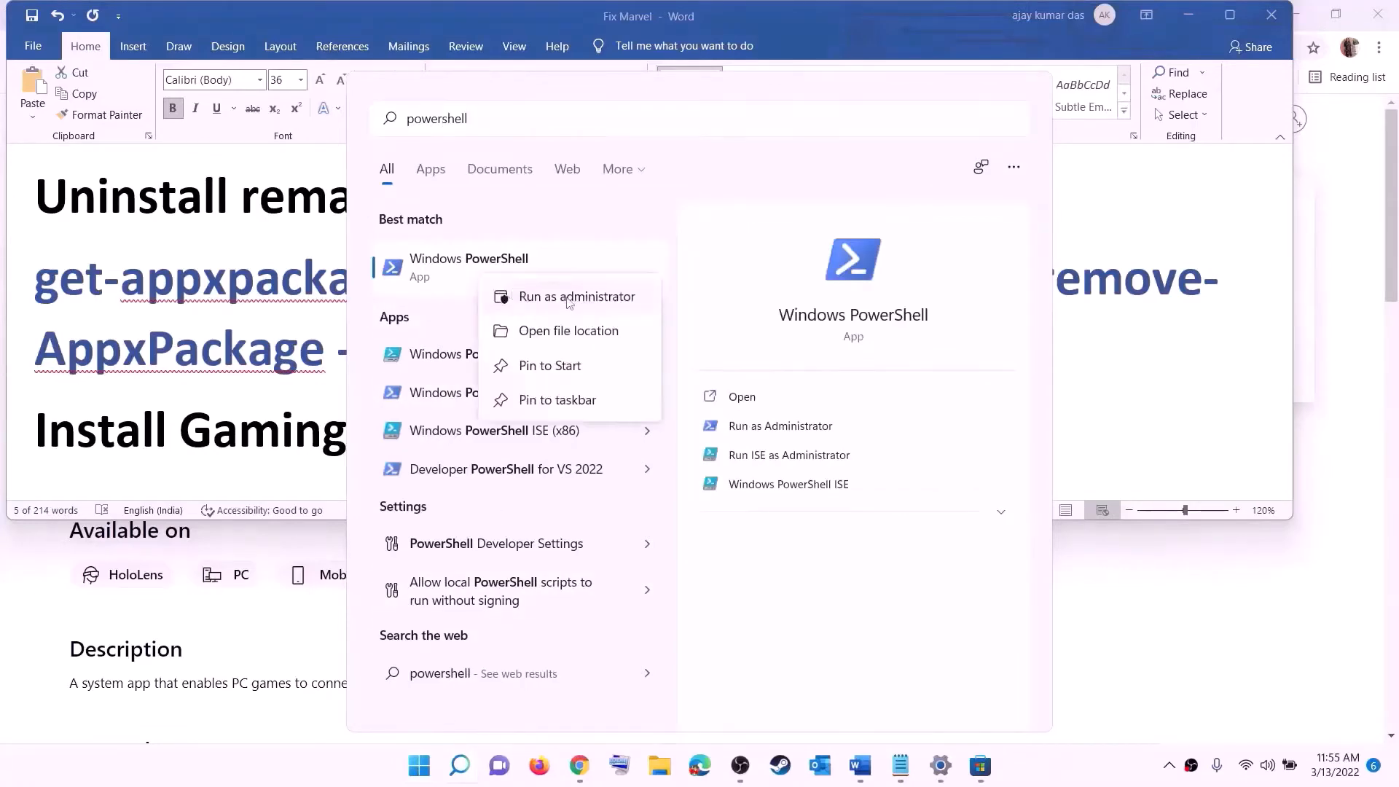
pyautogui.click(584, 302)
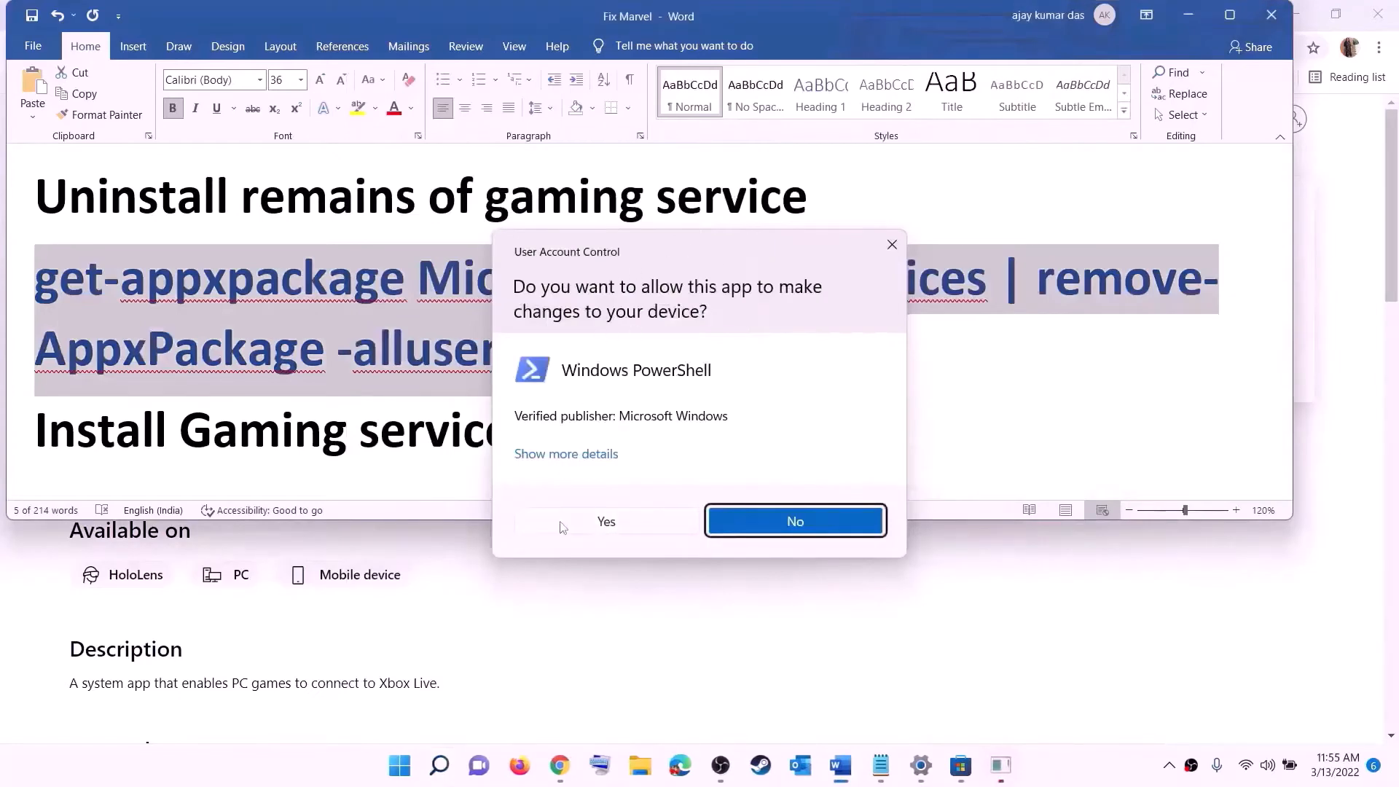
pyautogui.click(607, 522)
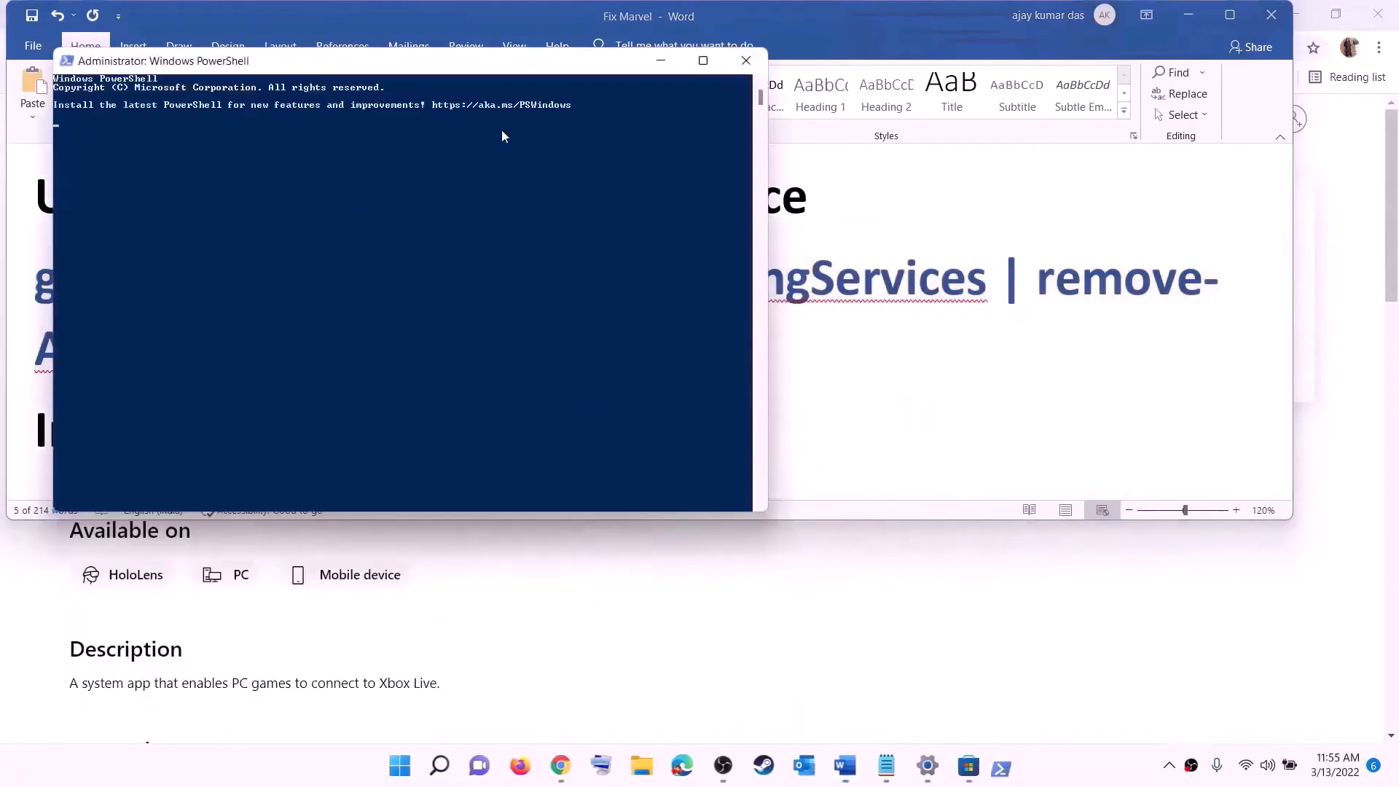
pyautogui.hotkey('ctrl', 'v')
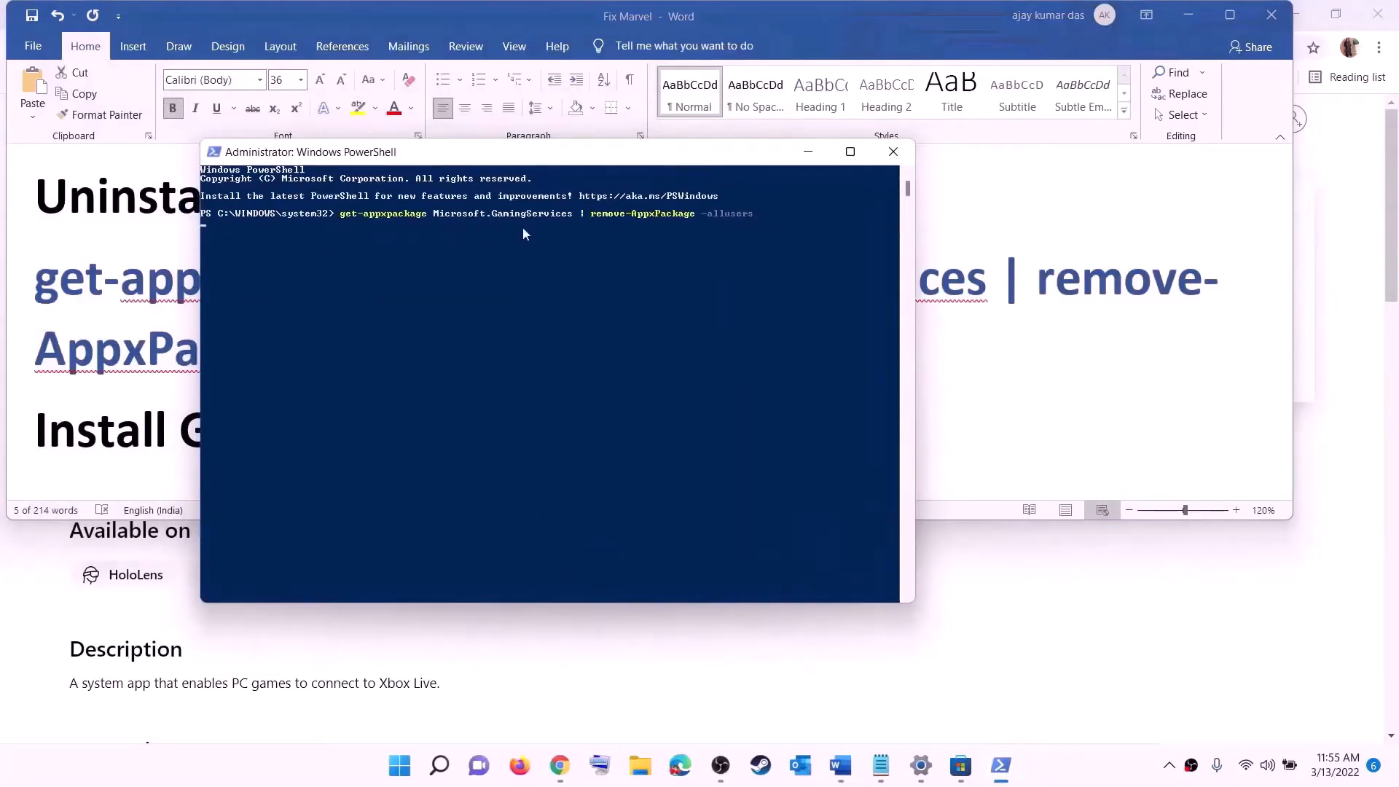
pyautogui.press('Return')
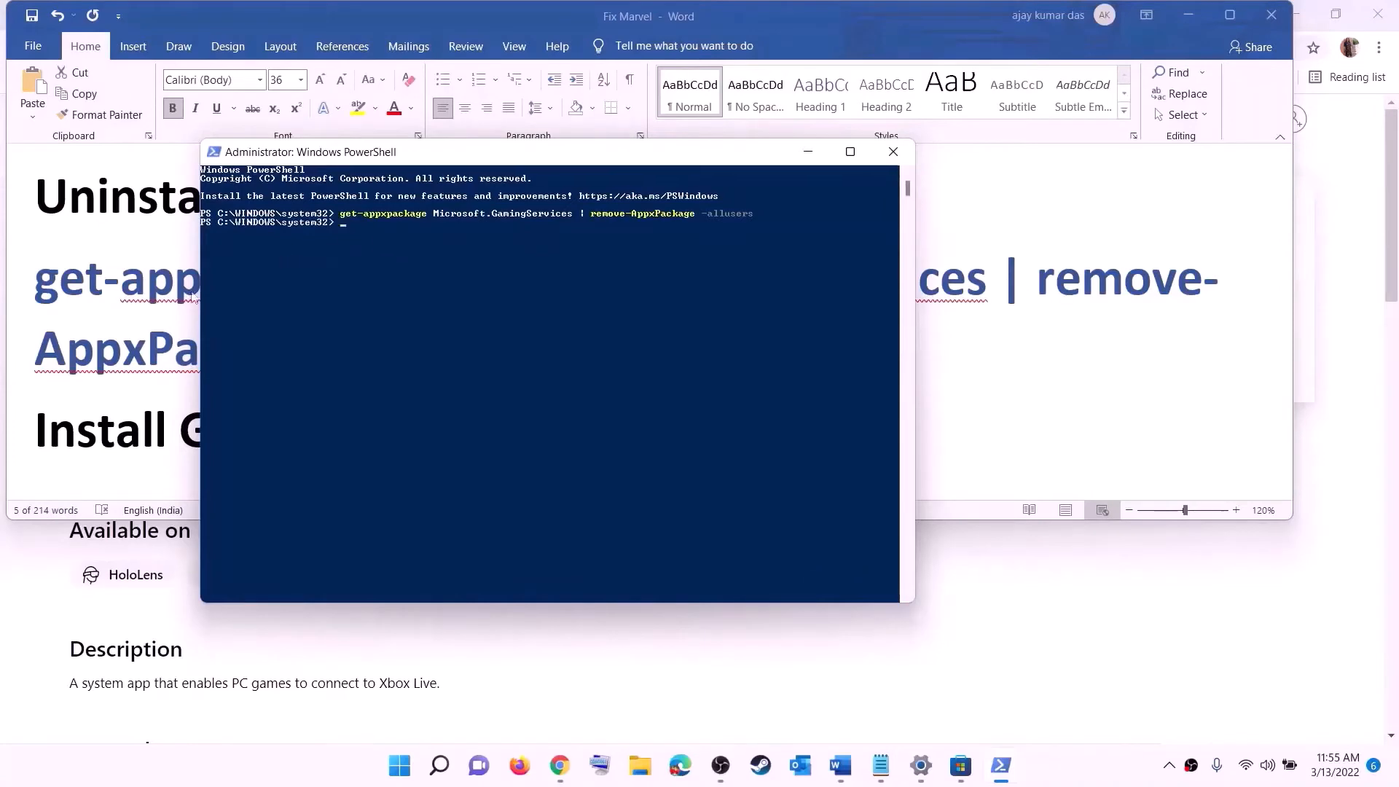
# Copy the command start ms-windows-store://pdp/?productid=9MWPM2CQNLHN from the Install Gaming service section of the Word instructions
pyautogui.click(159, 348)
pyautogui.scroll(-4, 510, 364)
pyautogui.tripleClick(685, 376)
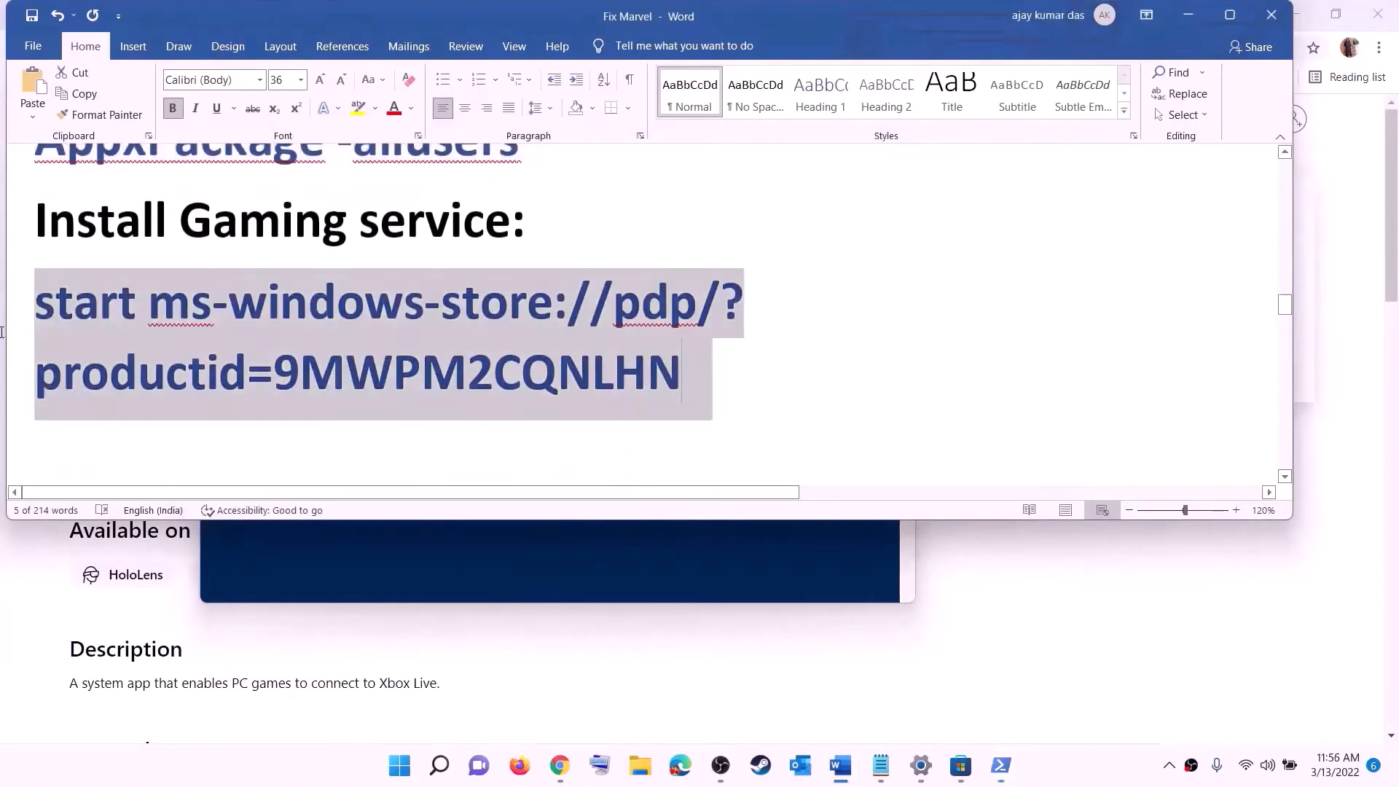
pyautogui.rightClick(151, 329)
pyautogui.click(193, 368)
# Run the copied store command in PowerShell and install Gaming Services from its Microsoft Store listing, allowing the device changes
pyautogui.hotkey('alt', 'Tab')
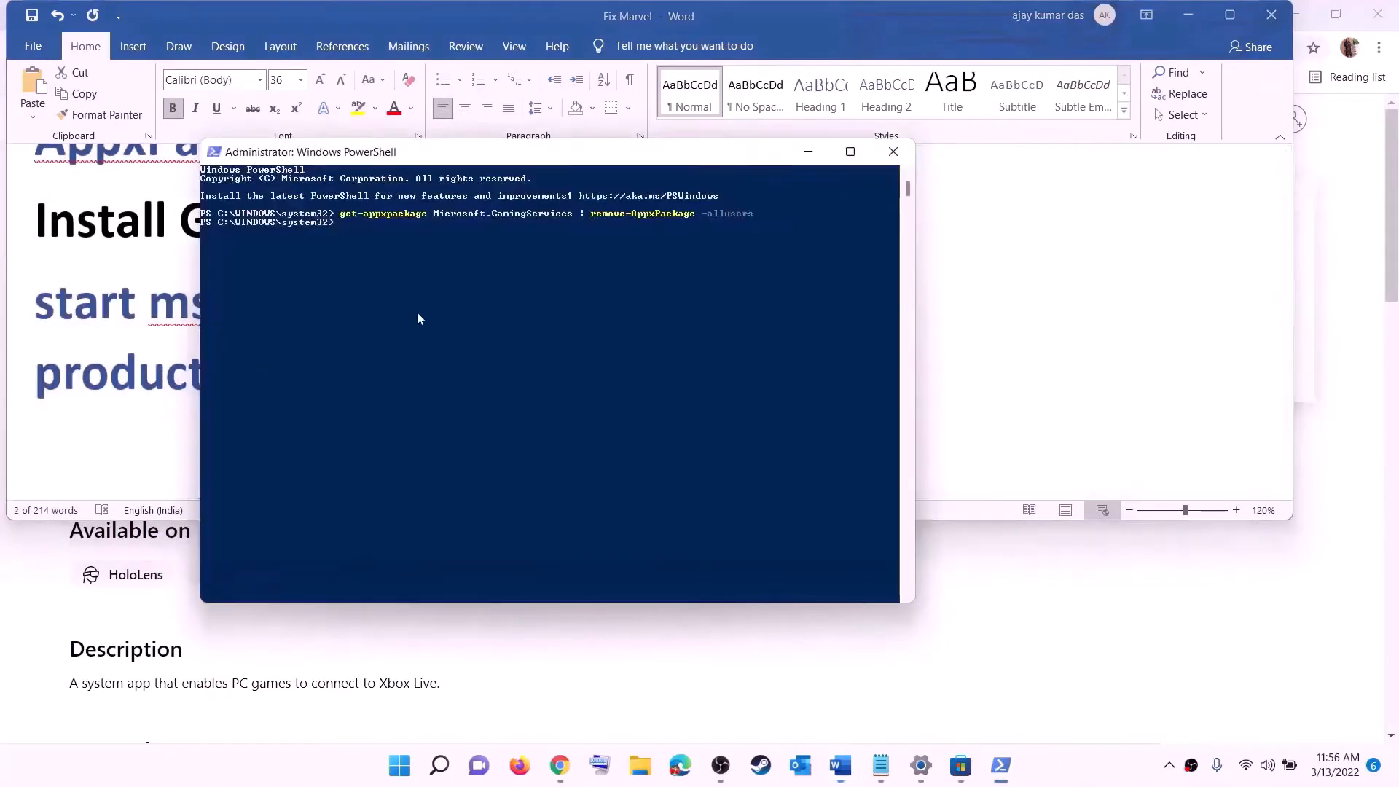
pyautogui.rightClick(418, 319)
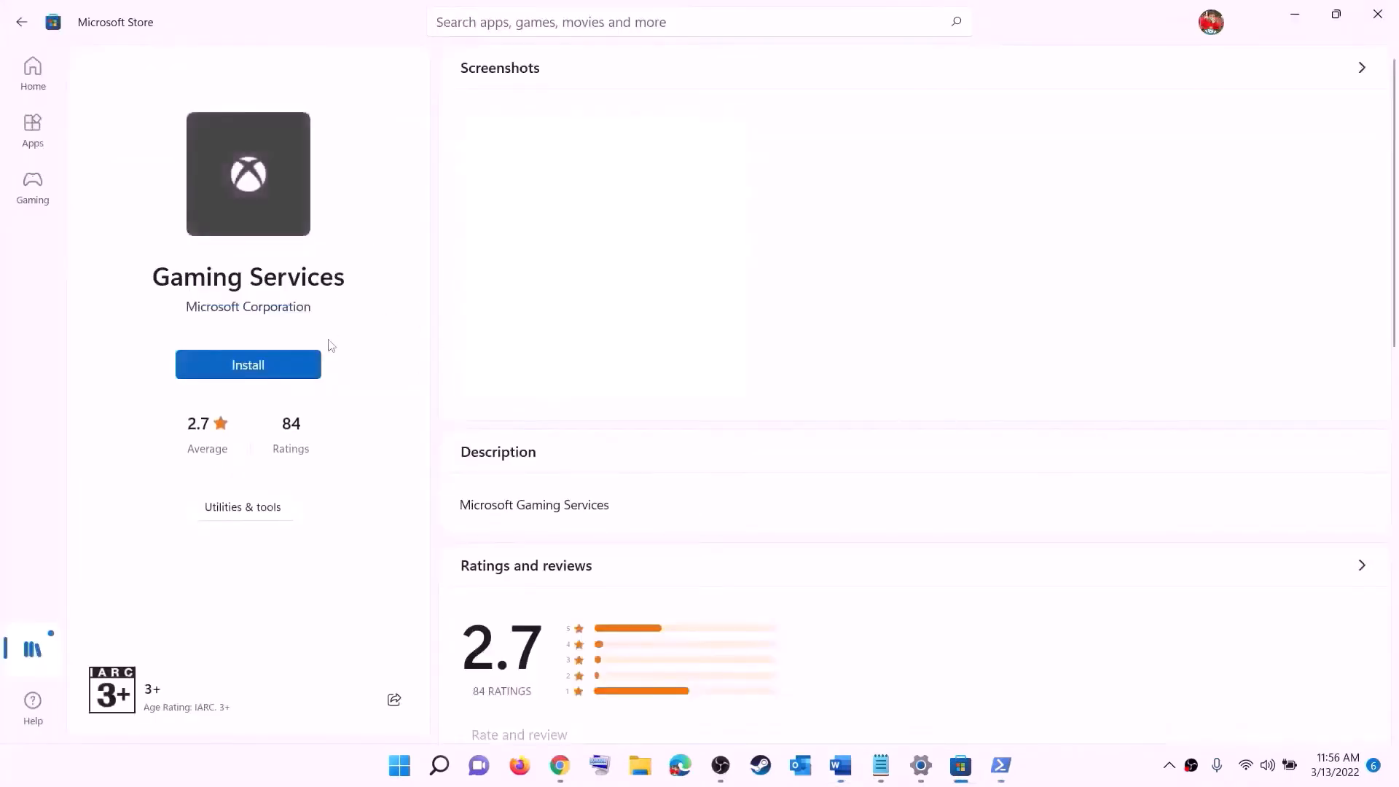
pyautogui.click(228, 370)
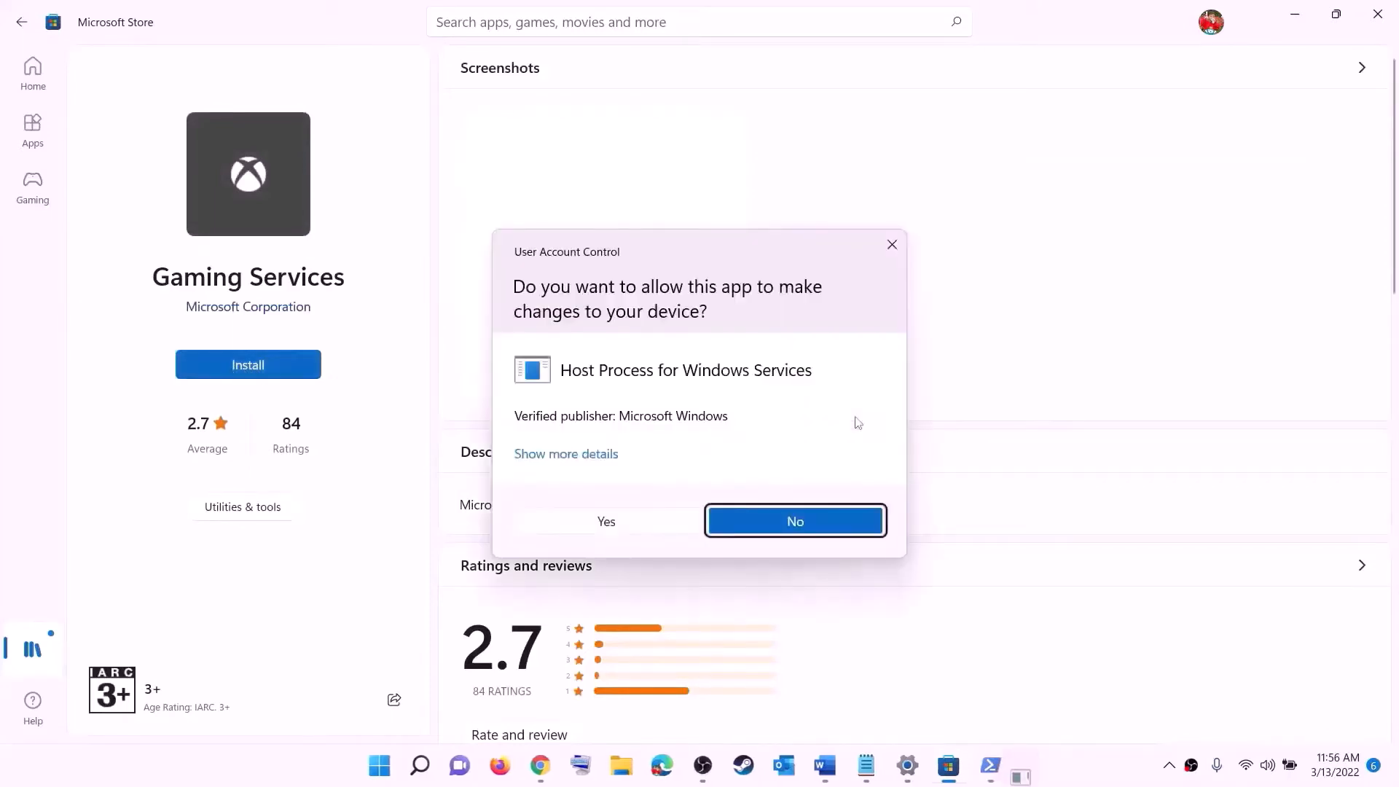
pyautogui.click(624, 527)
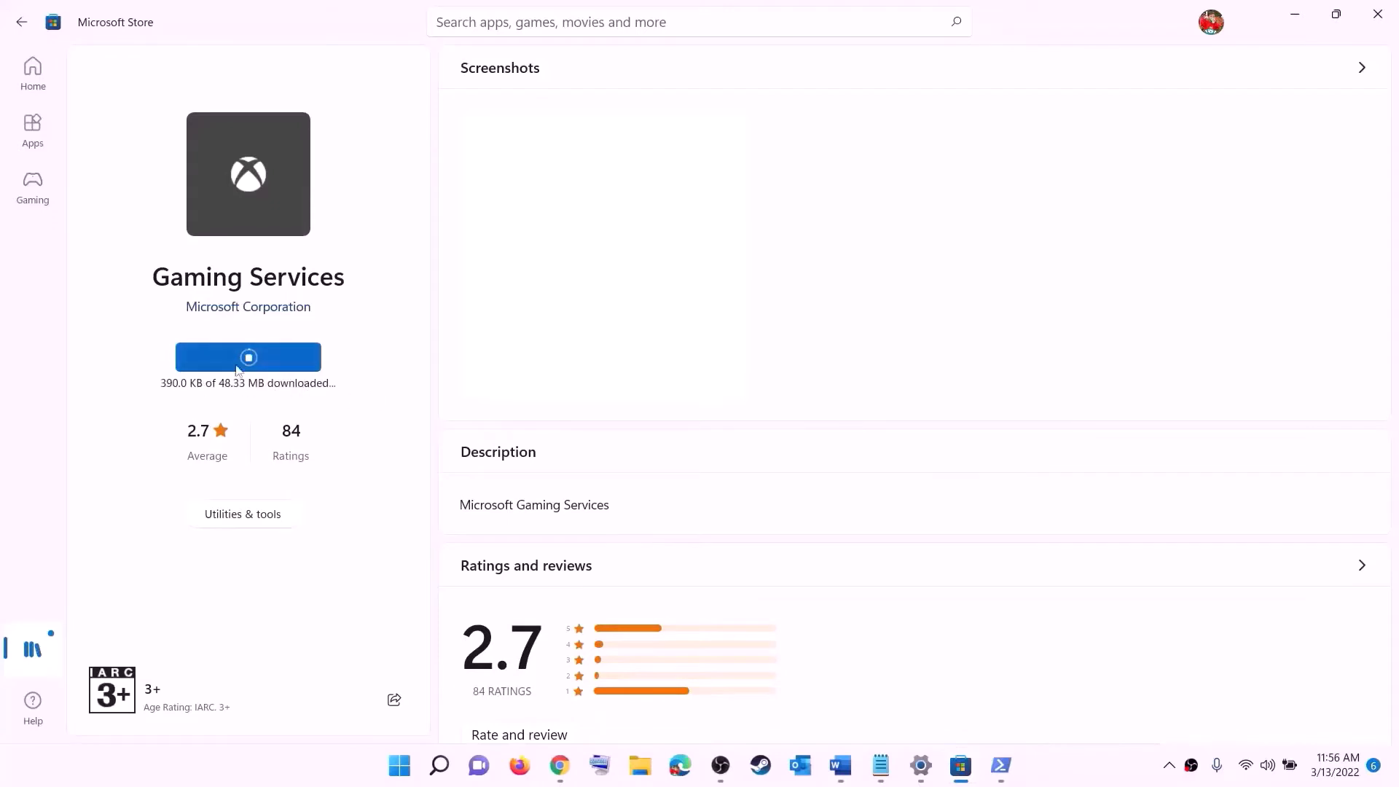
# Review the list of required services in the Word instructions and open the Windows Services app
pyautogui.click(839, 765)
pyautogui.scroll(-5, 467, 377)
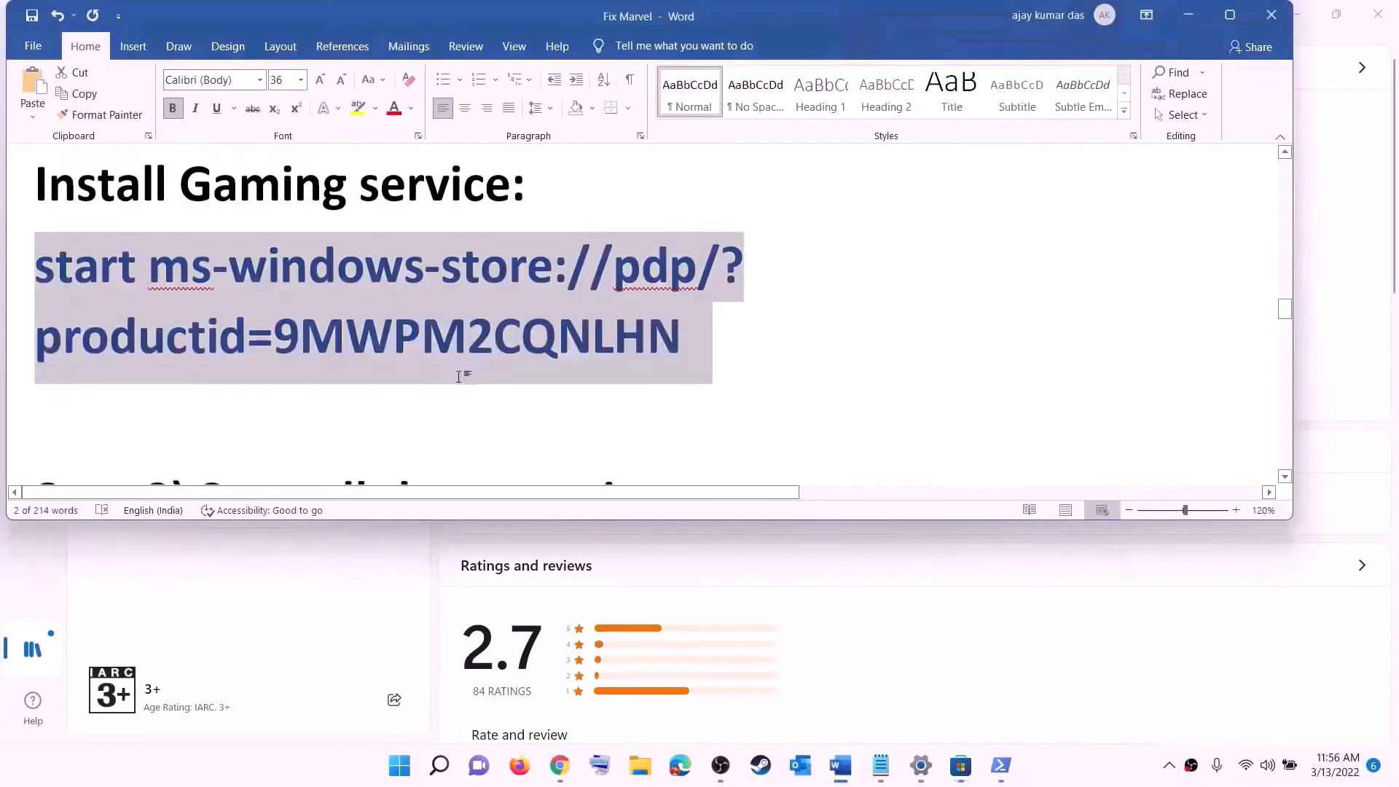
pyautogui.scroll(-5, 464, 376)
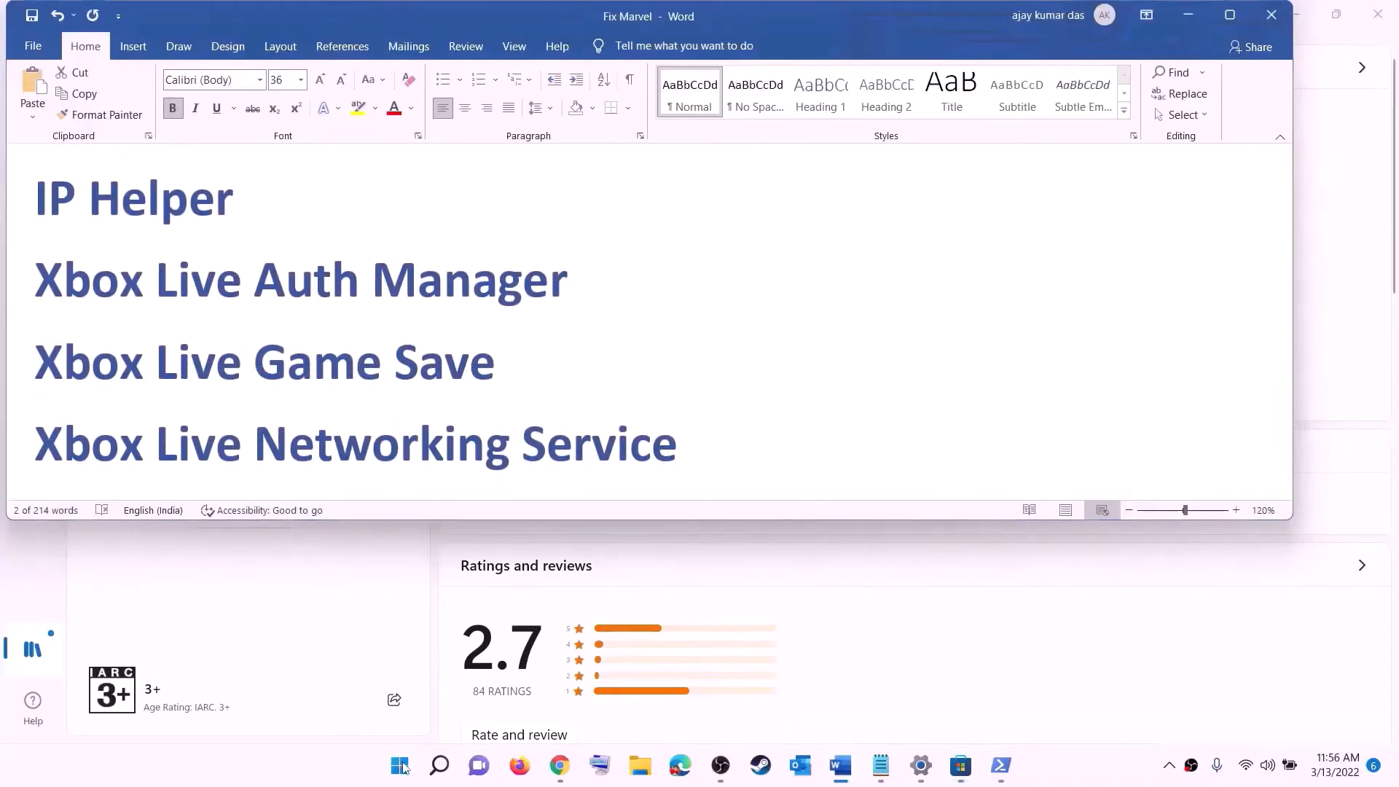
pyautogui.click(403, 767)
pyautogui.write('serv')
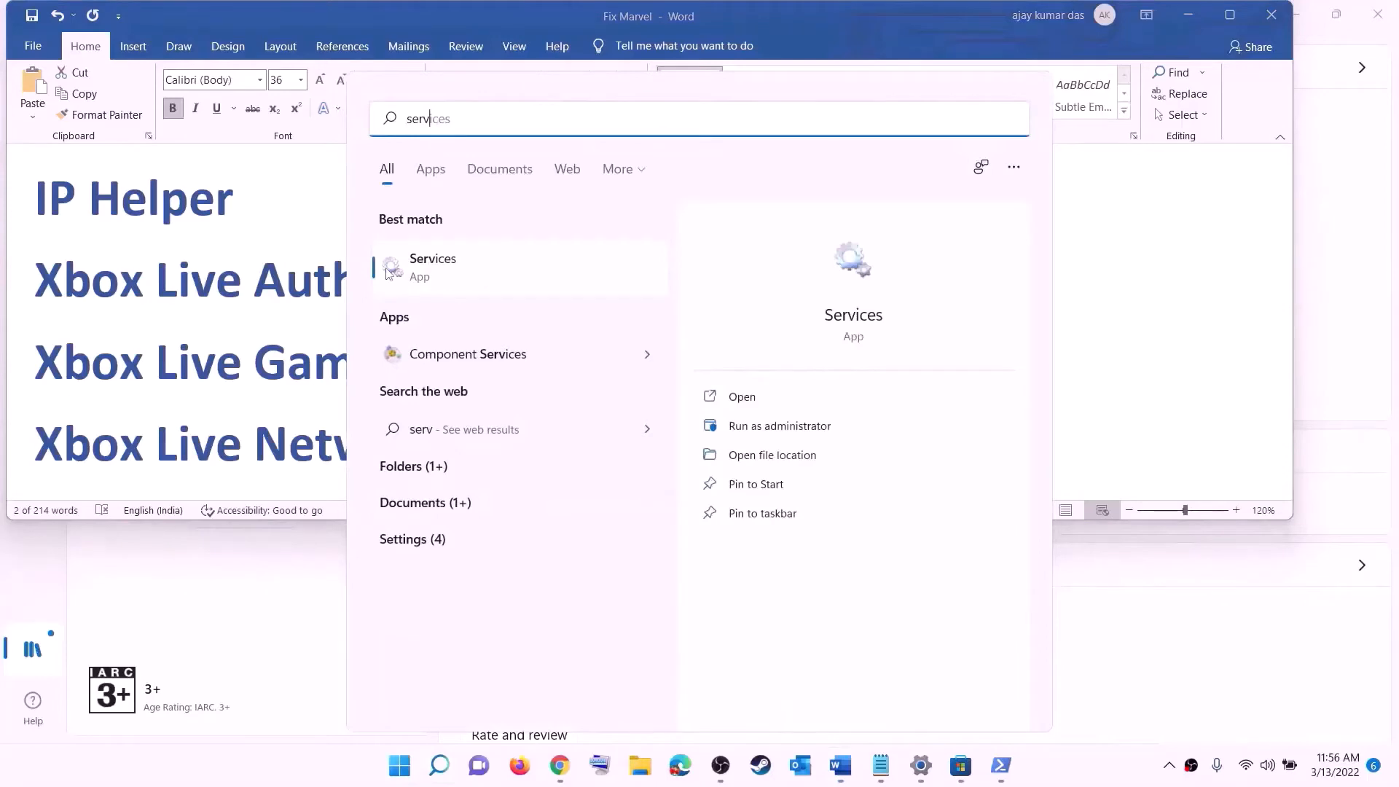
pyautogui.write('ic')
pyautogui.click(388, 273)
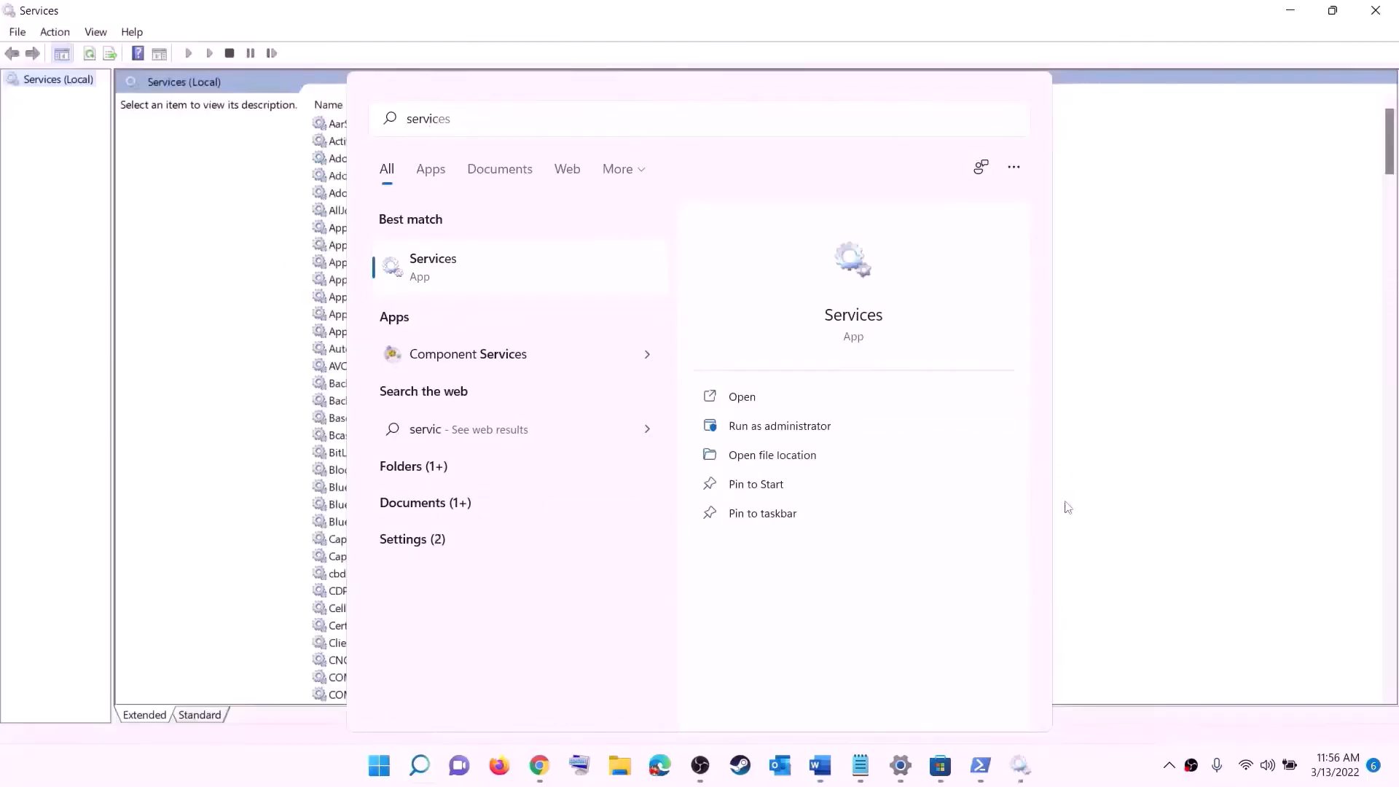
# Set the IP Helper service's startup type to Automatic and apply it
pyautogui.click(402, 436)
pyautogui.press('i')
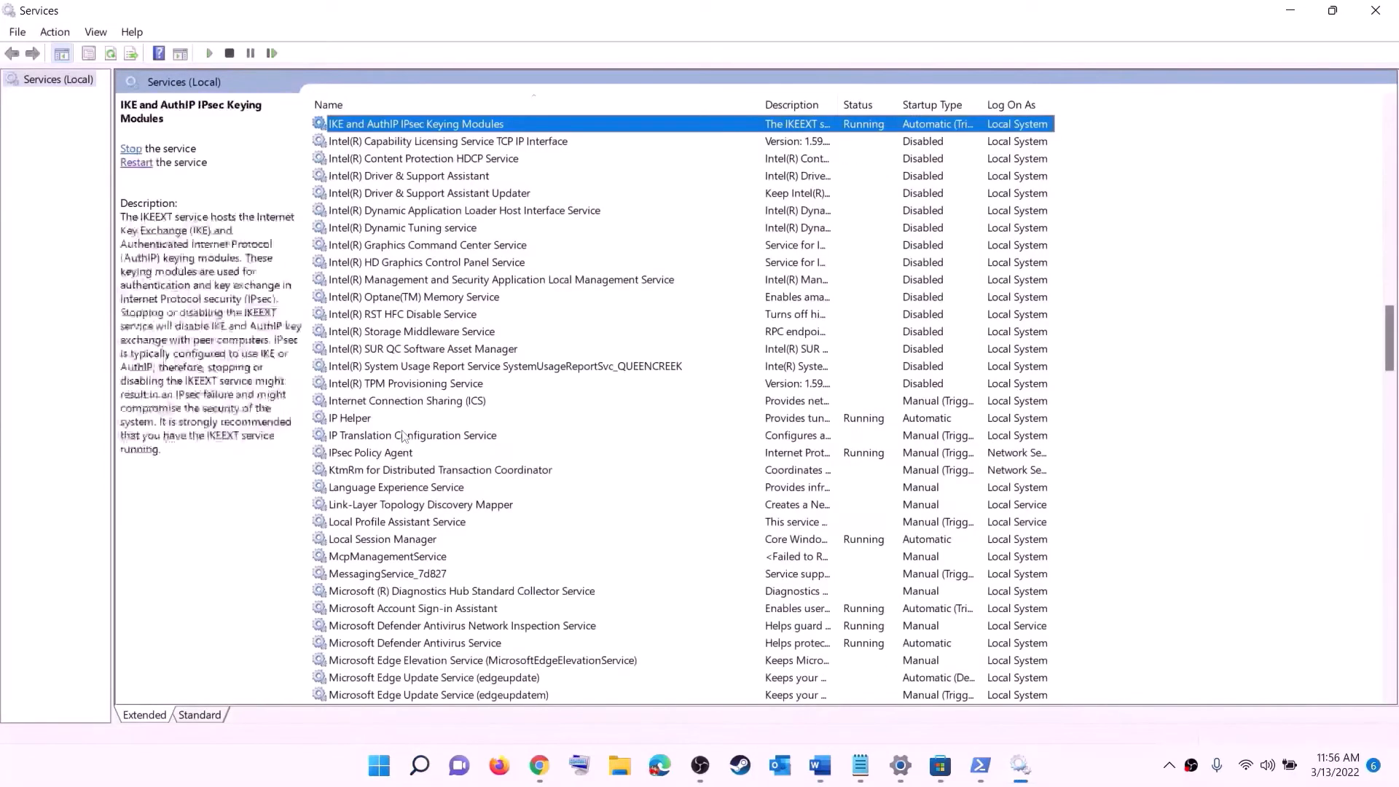
pyautogui.click(363, 421)
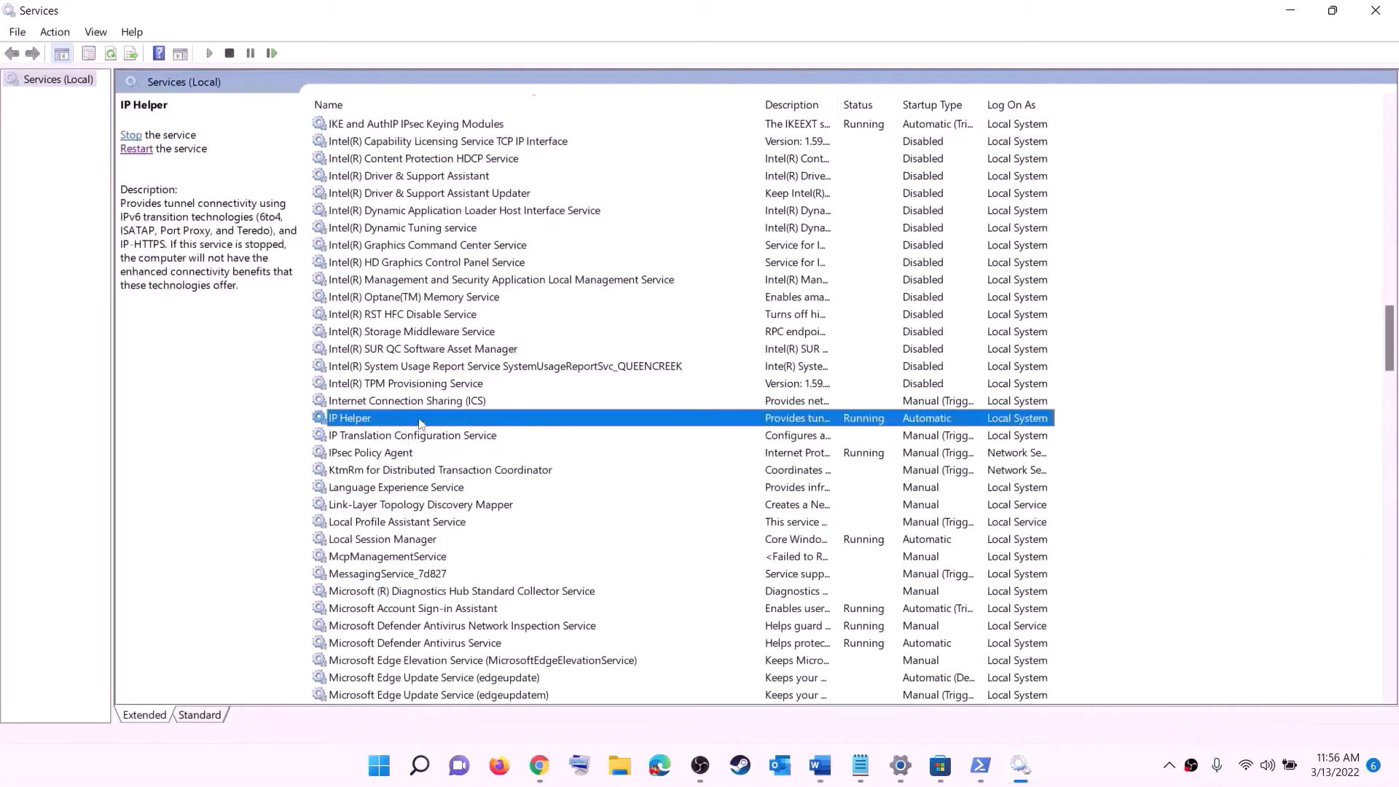
pyautogui.doubleClick(420, 424)
pyautogui.click(639, 360)
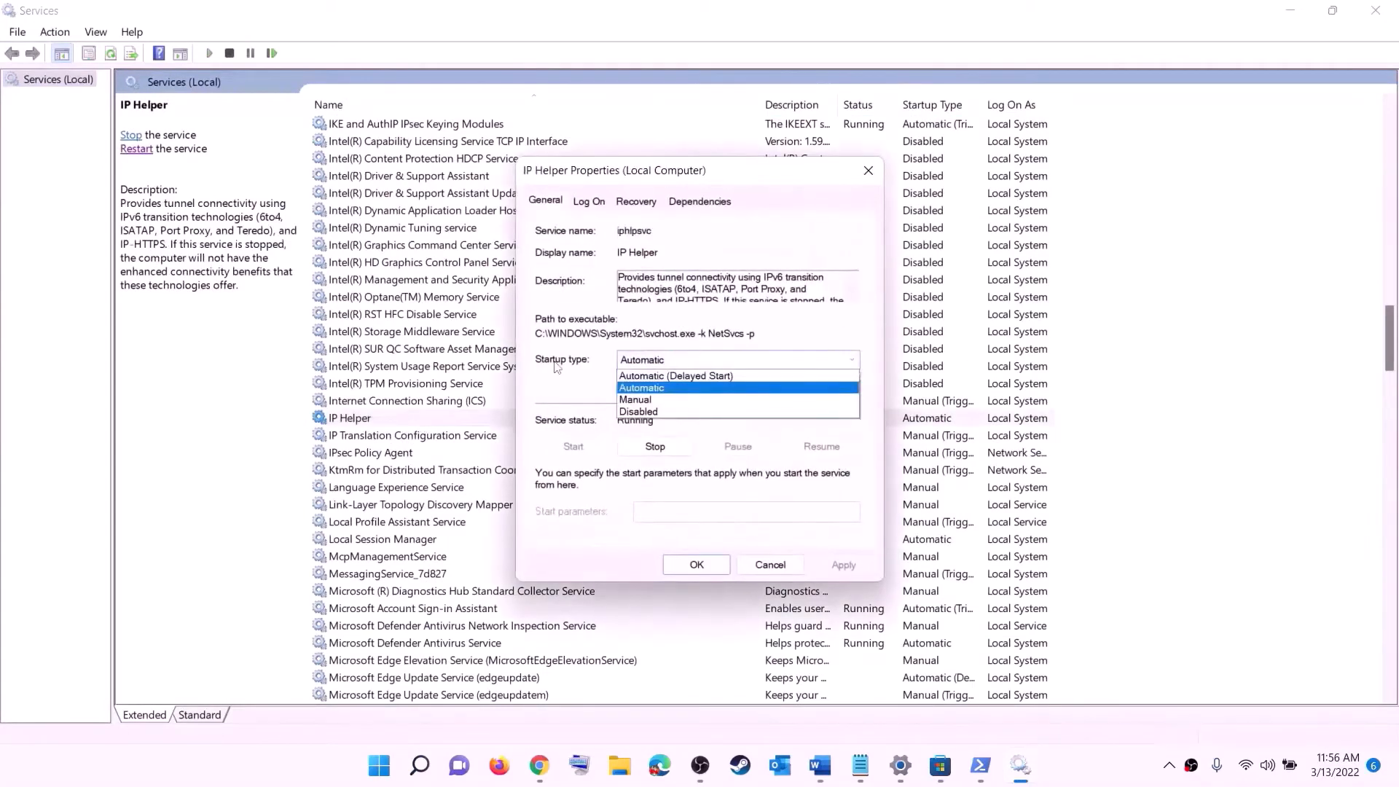
pyautogui.click(658, 388)
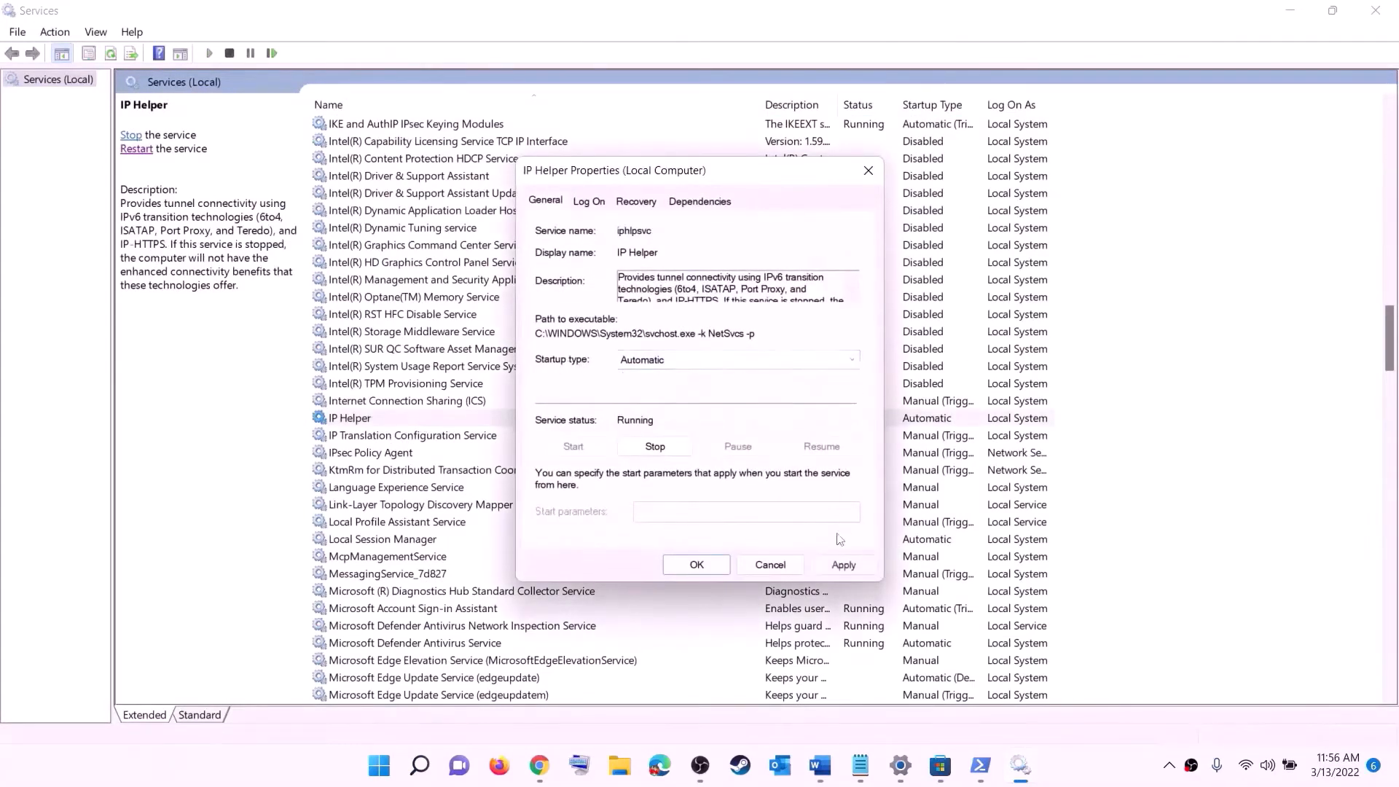
pyautogui.click(842, 564)
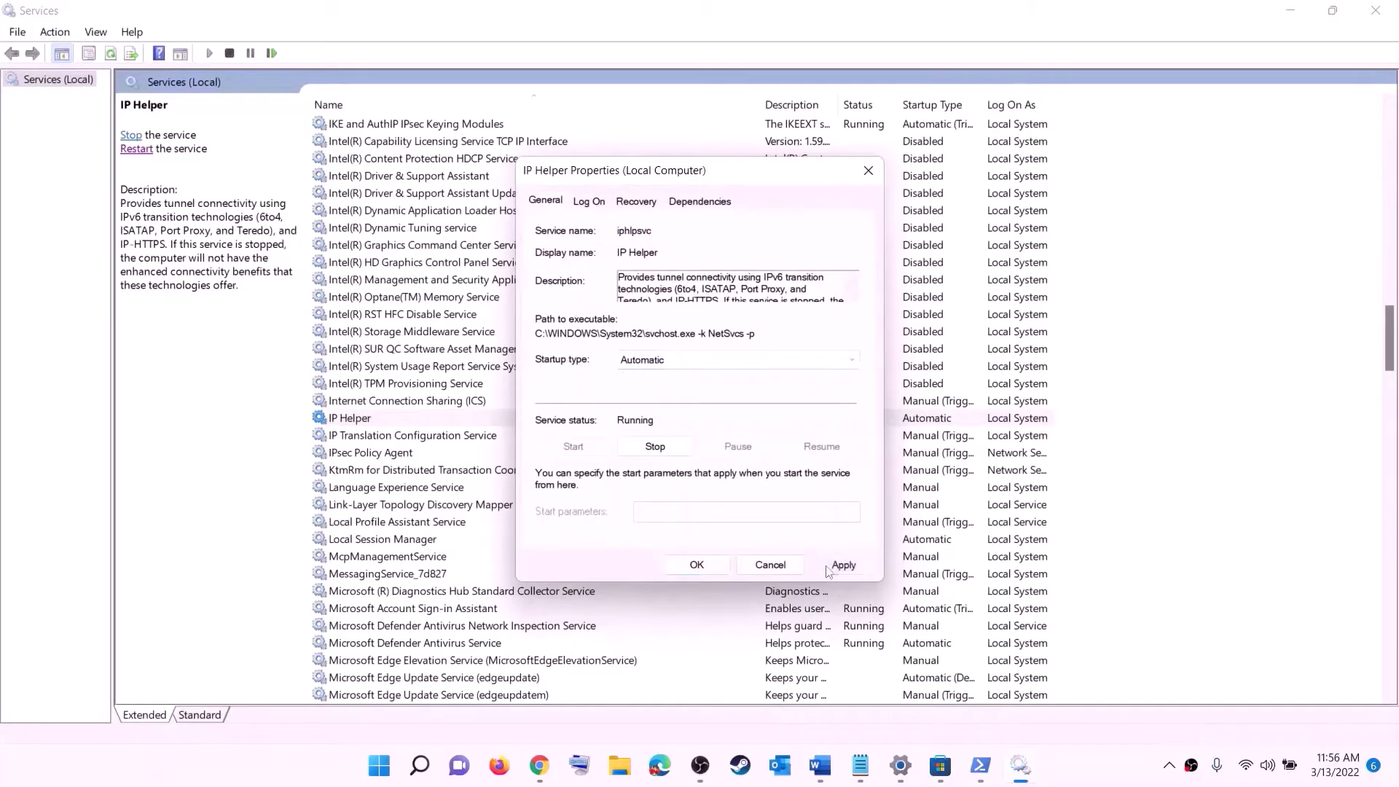
pyautogui.click(718, 565)
# Set the Xbox Accessory Management Service's startup type to Automatic and save its properties
pyautogui.click(432, 527)
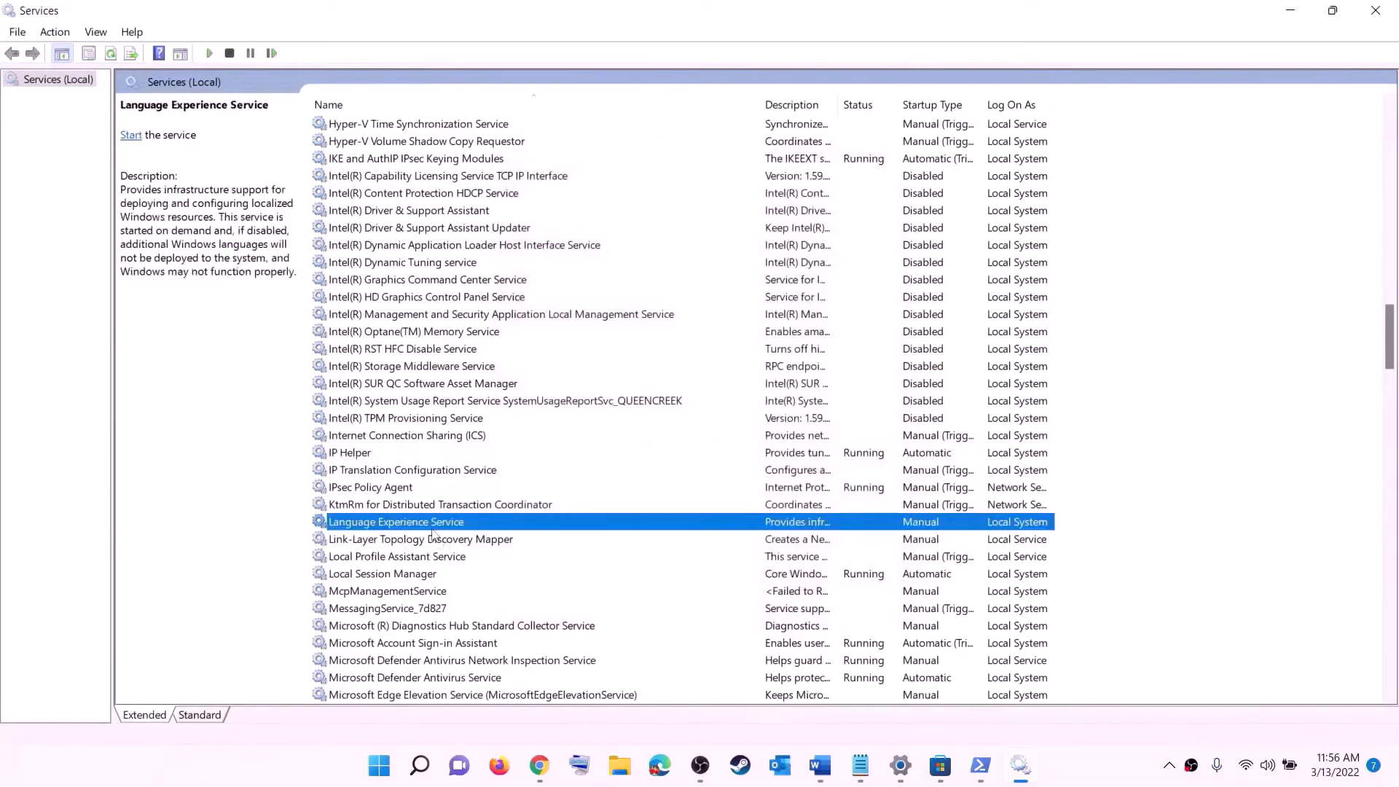
pyautogui.press('x')
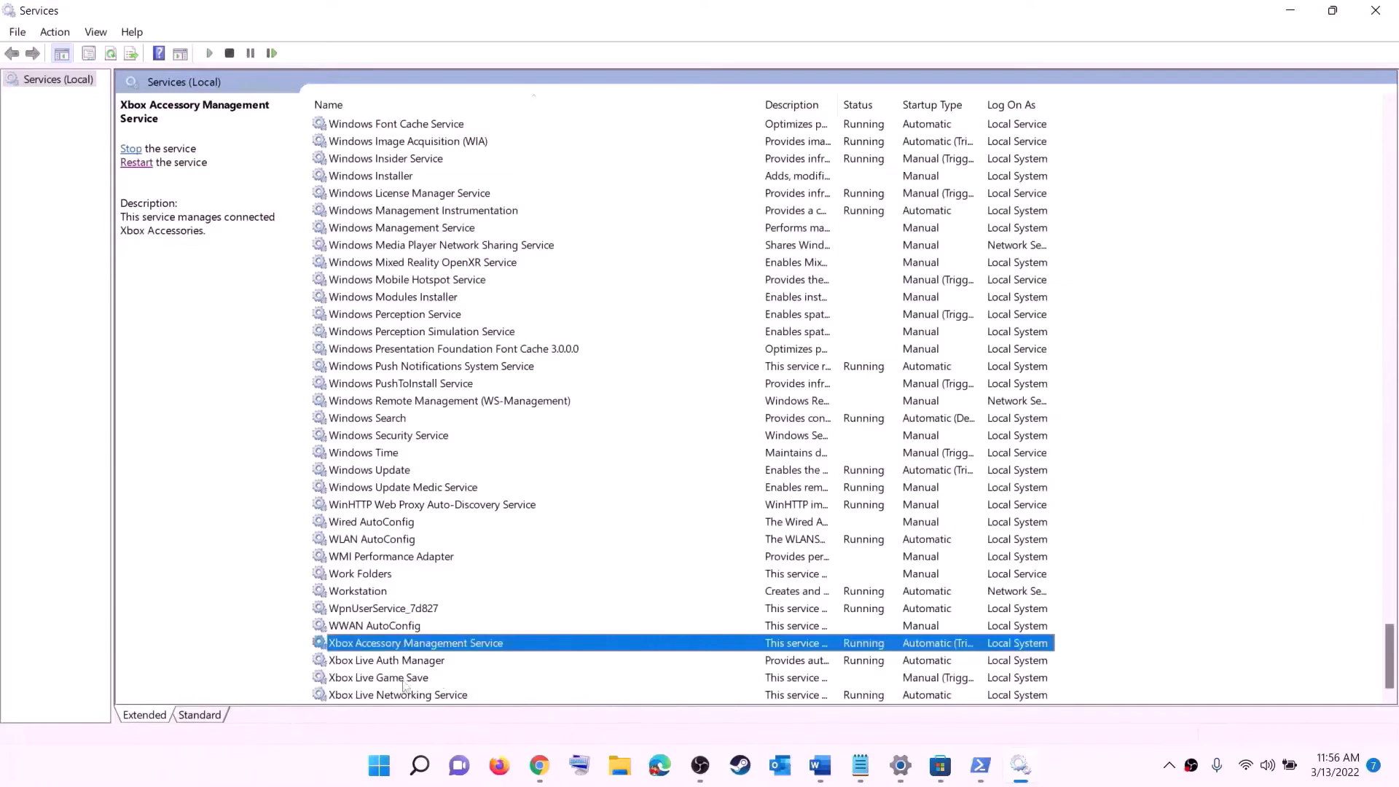
pyautogui.doubleClick(385, 645)
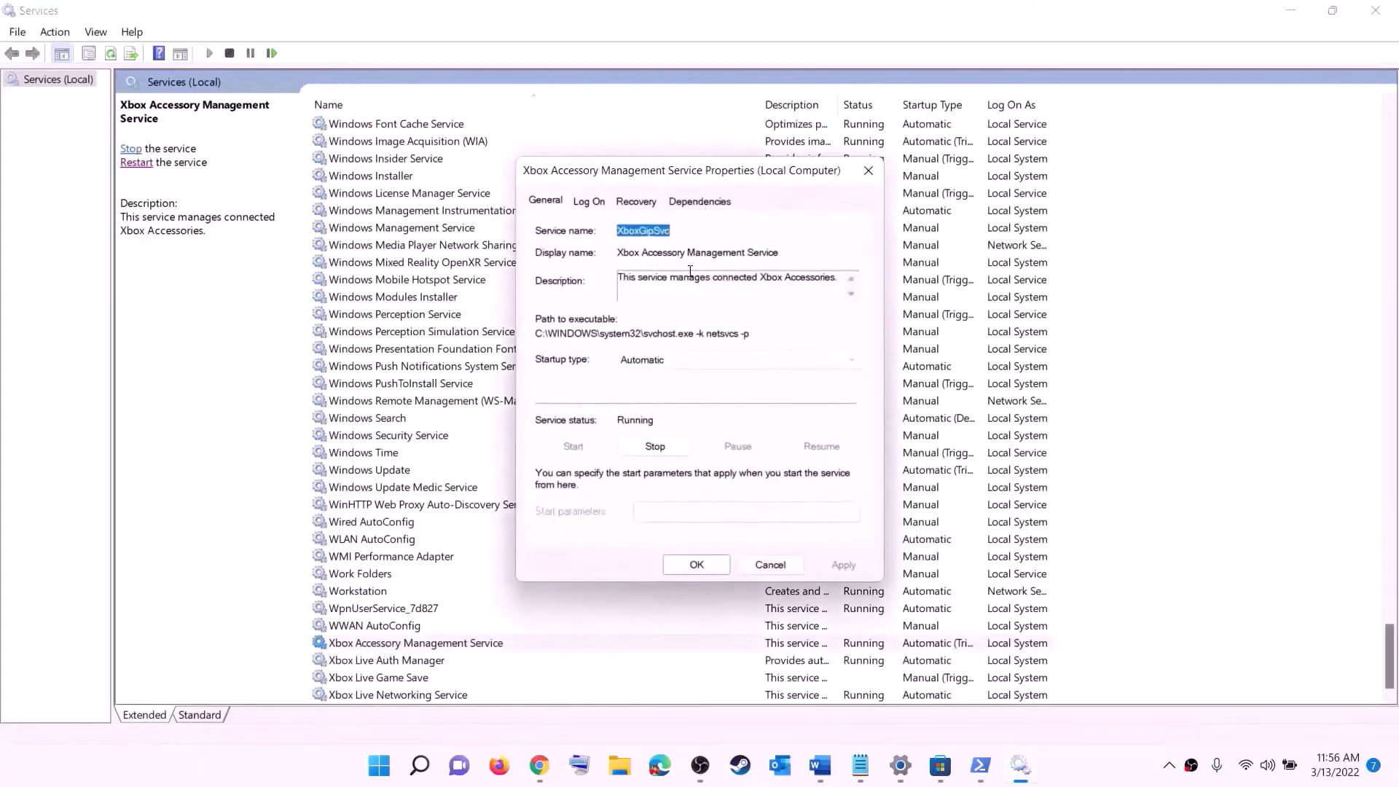
pyautogui.click(667, 364)
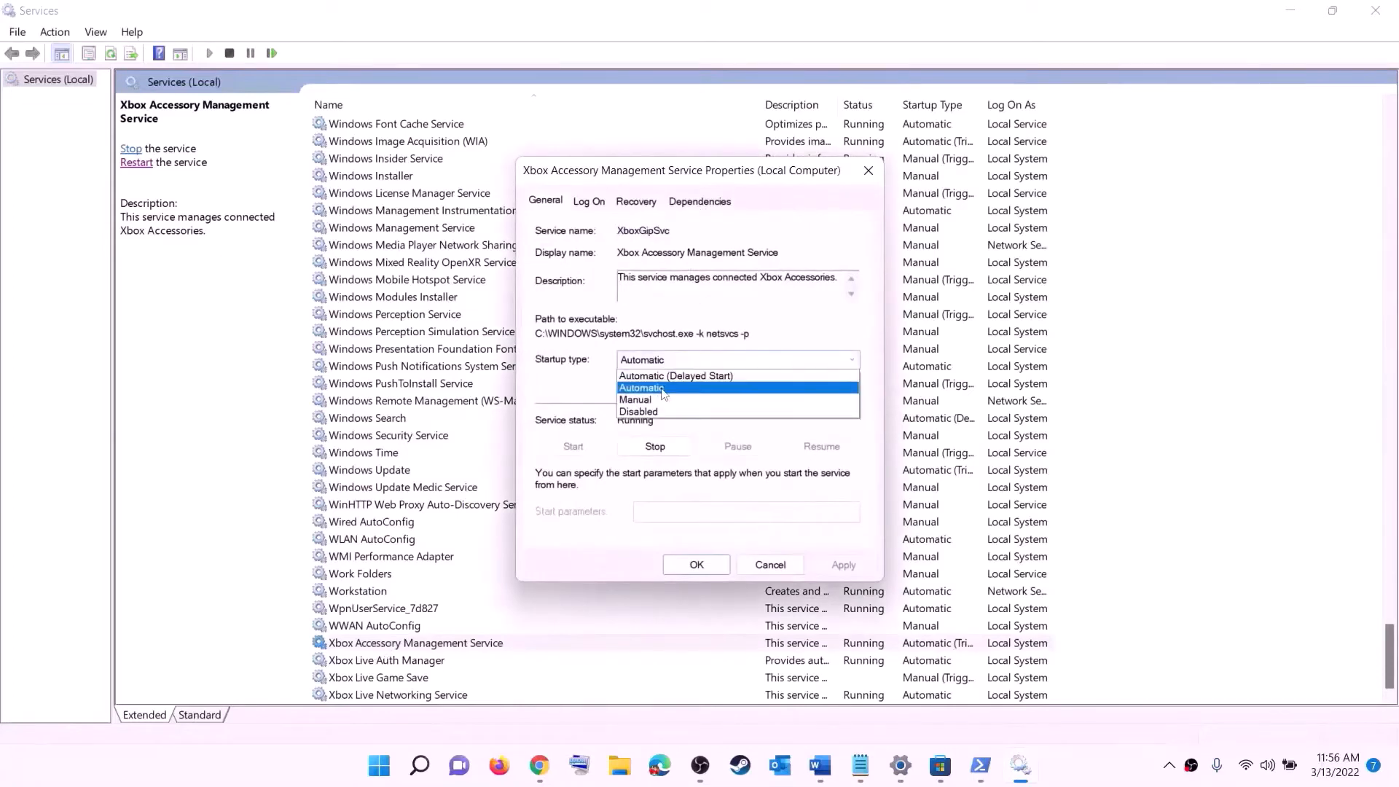
pyautogui.click(664, 388)
pyautogui.click(843, 565)
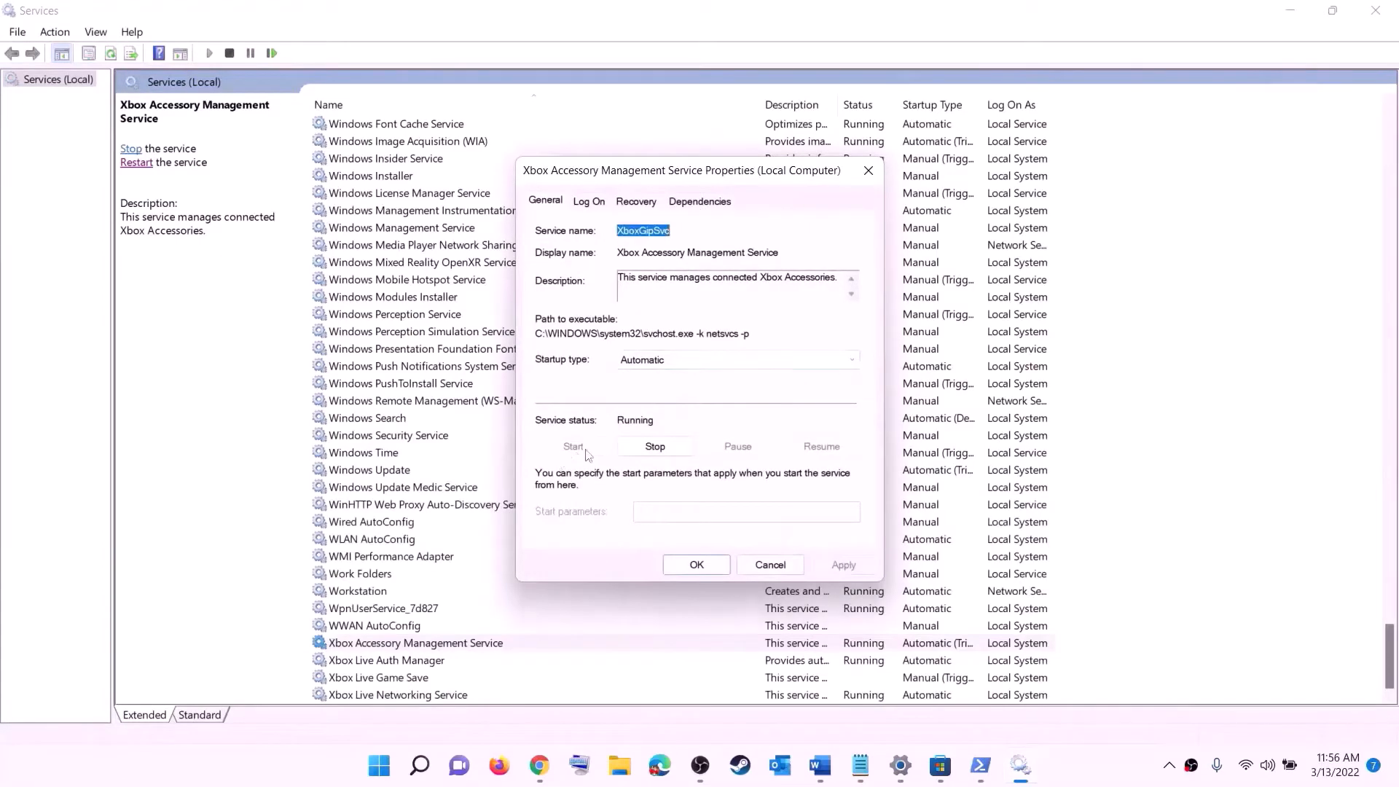
pyautogui.click(696, 565)
# Set the Xbox Live Auth Manager service's startup type to Automatic and save its properties
pyautogui.doubleClick(386, 660)
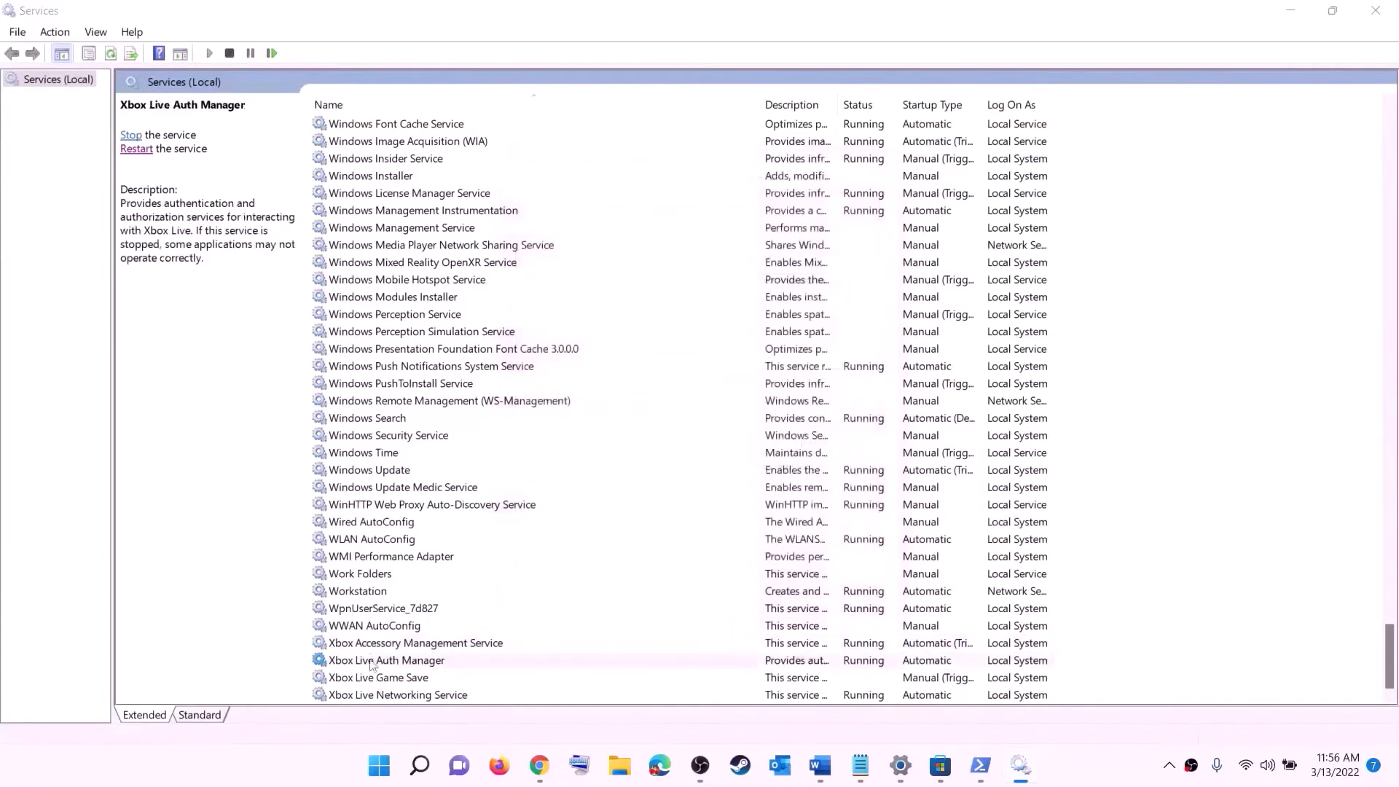
pyautogui.click(691, 384)
pyautogui.click(685, 410)
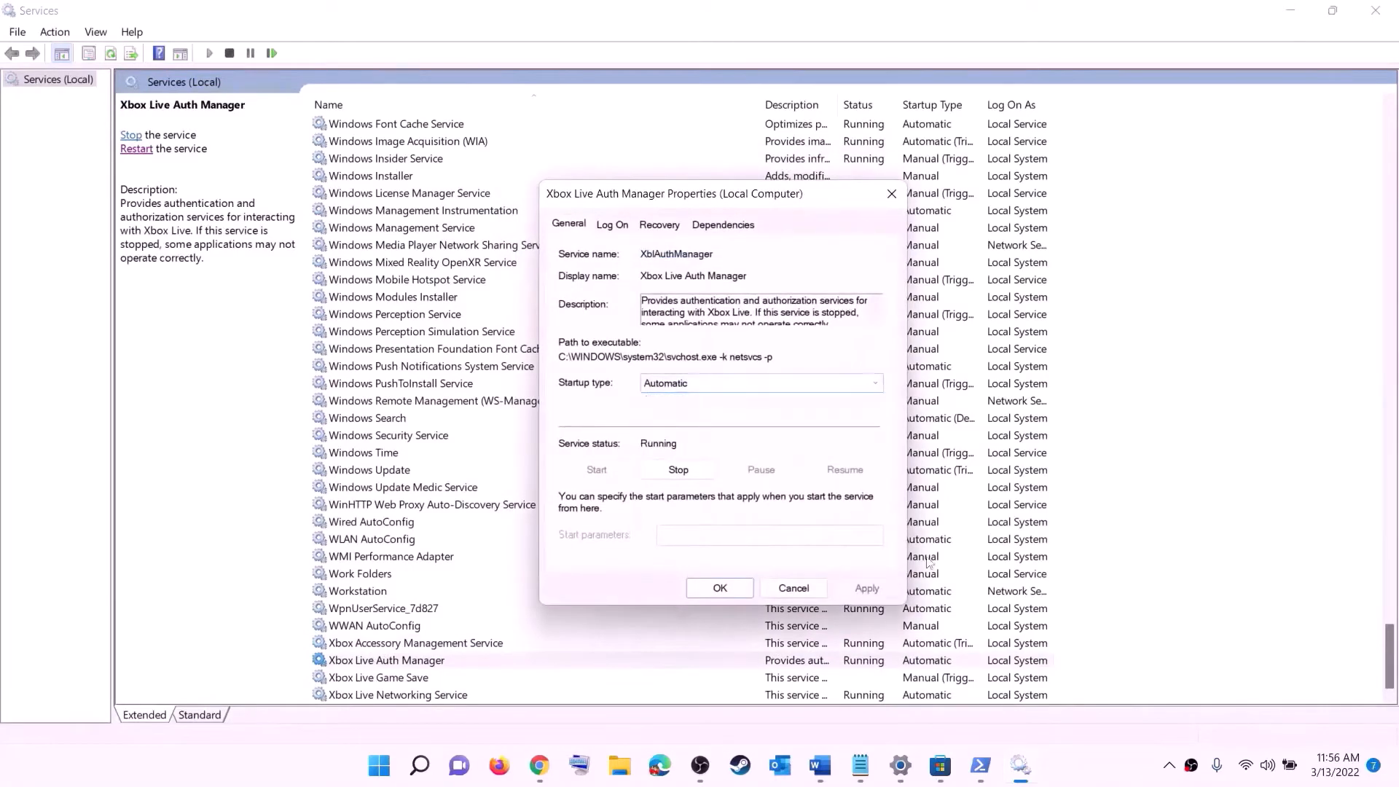
pyautogui.click(866, 588)
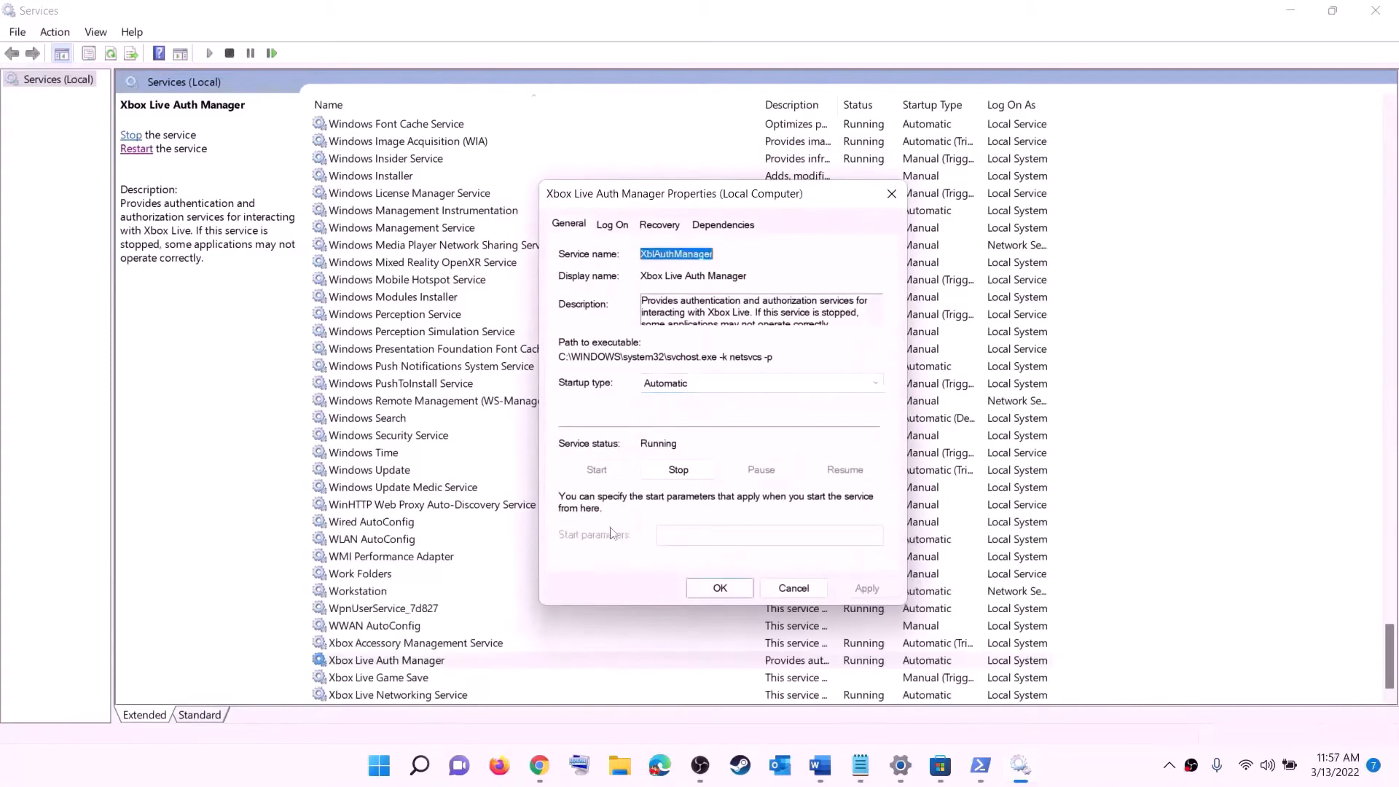
pyautogui.click(721, 587)
# Set the Xbox Live Game Save service's startup type to Automatic and start the service
pyautogui.doubleClick(378, 678)
pyautogui.click(696, 363)
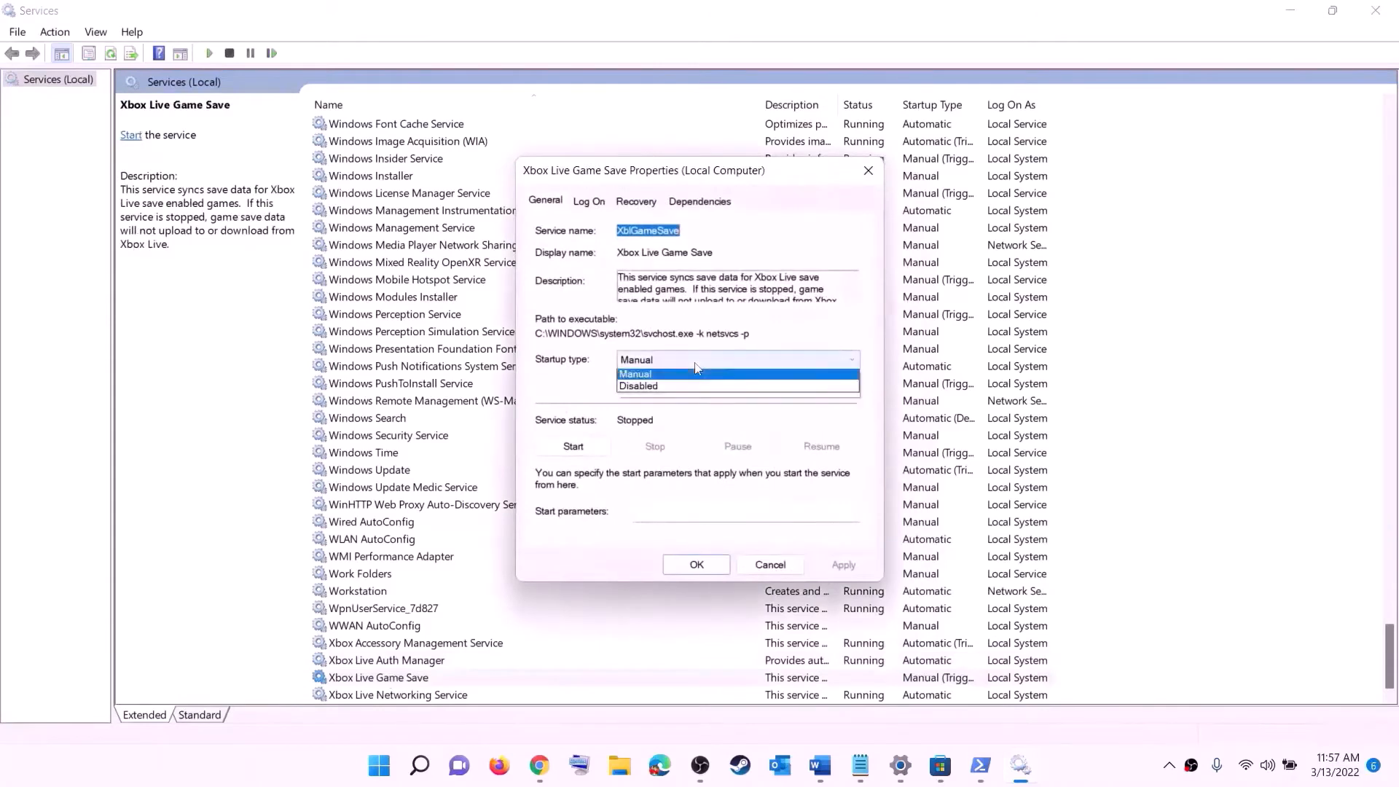
pyautogui.click(696, 373)
pyautogui.click(843, 565)
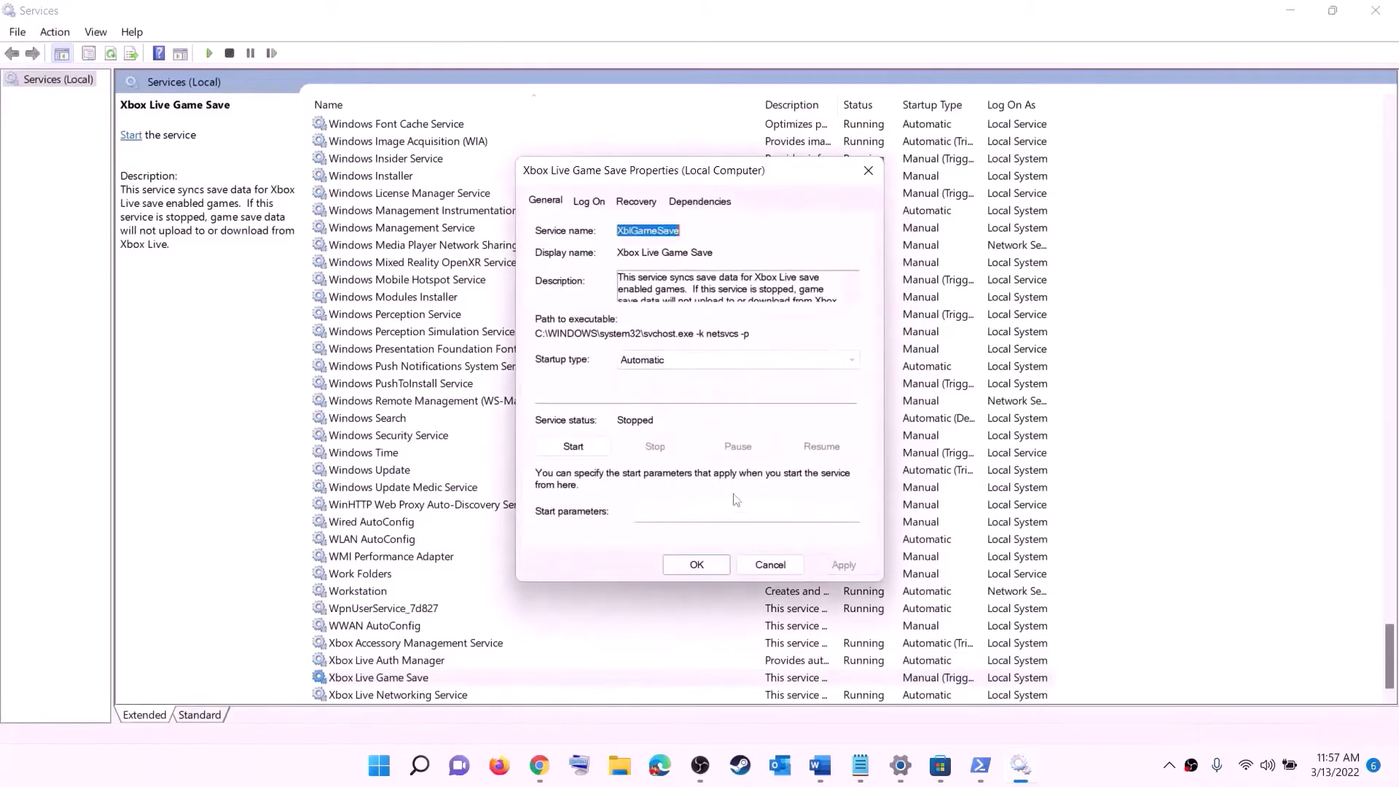
pyautogui.click(579, 447)
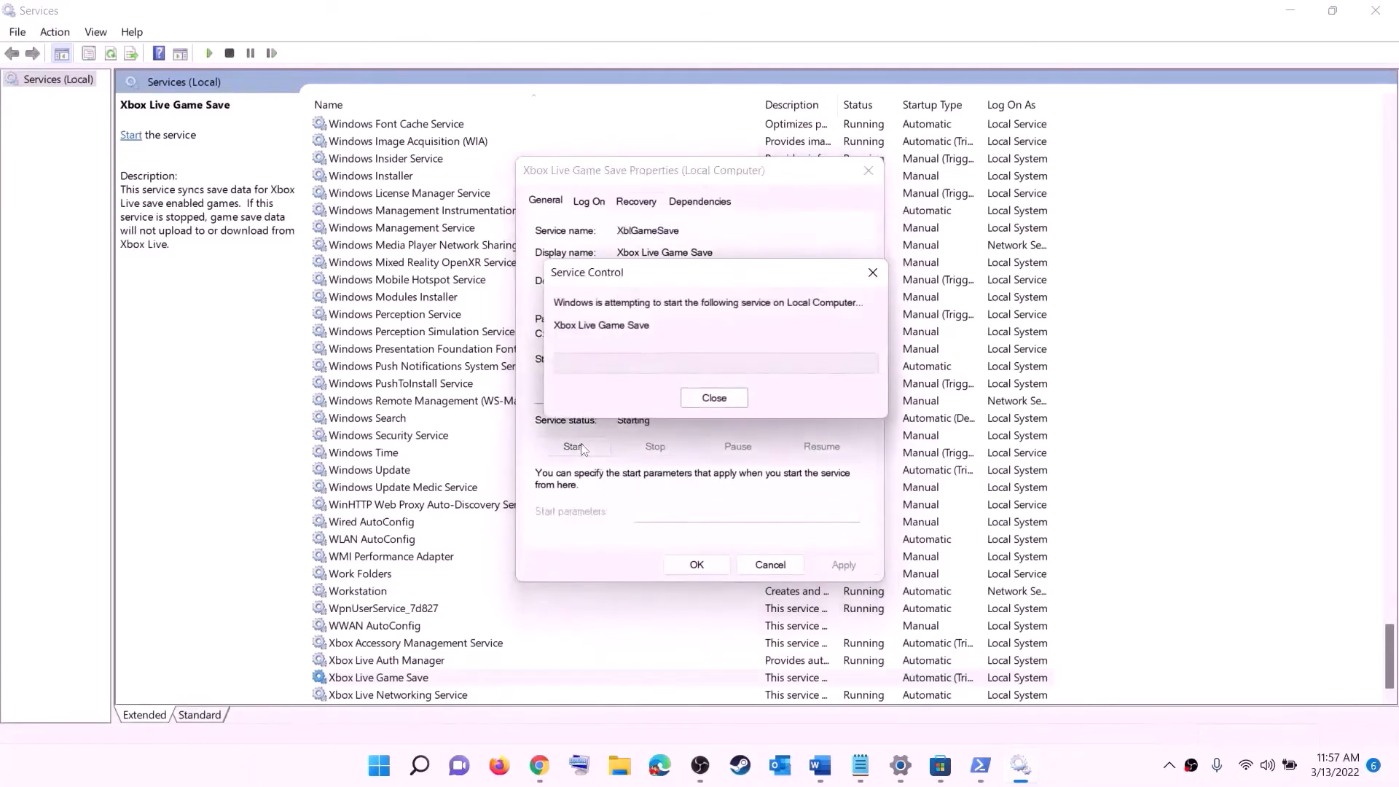
pyautogui.click(695, 565)
# Set the Xbox Live Networking Service's startup type to Automatic and save its properties
pyautogui.doubleClick(409, 696)
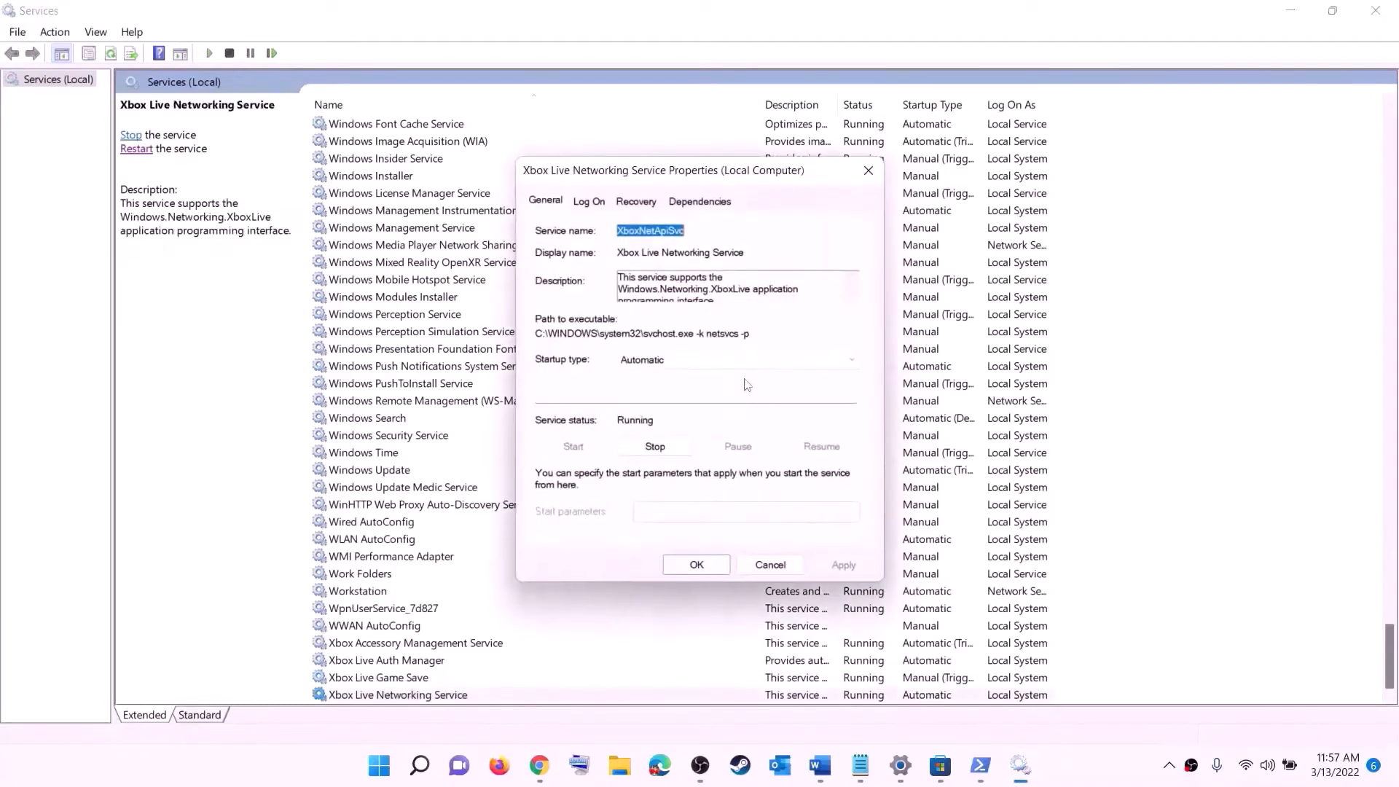
pyautogui.click(737, 359)
pyautogui.click(664, 391)
pyautogui.click(844, 565)
pyautogui.click(696, 564)
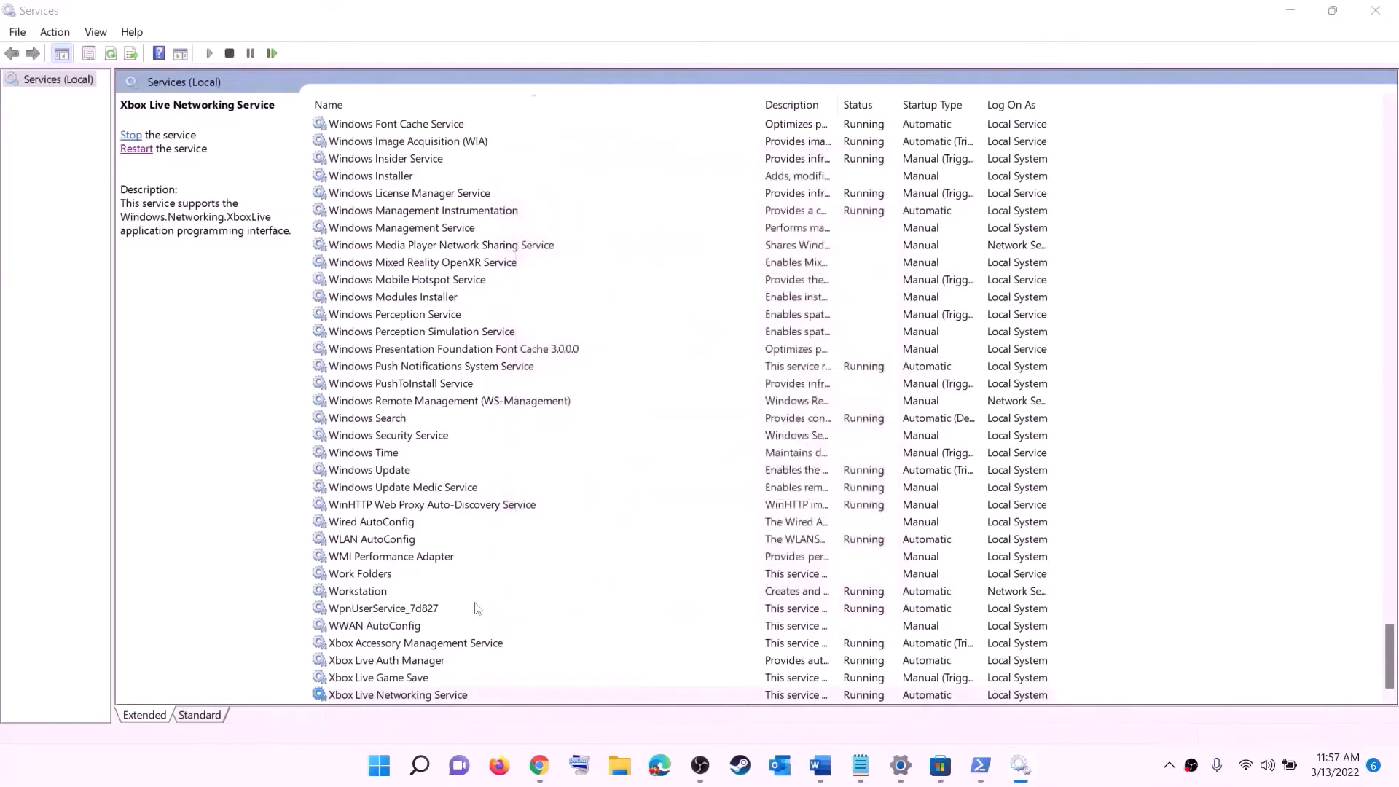
# Set the Windows Update service's startup type to Automatic (Delayed Start) and save its properties
pyautogui.click(394, 472)
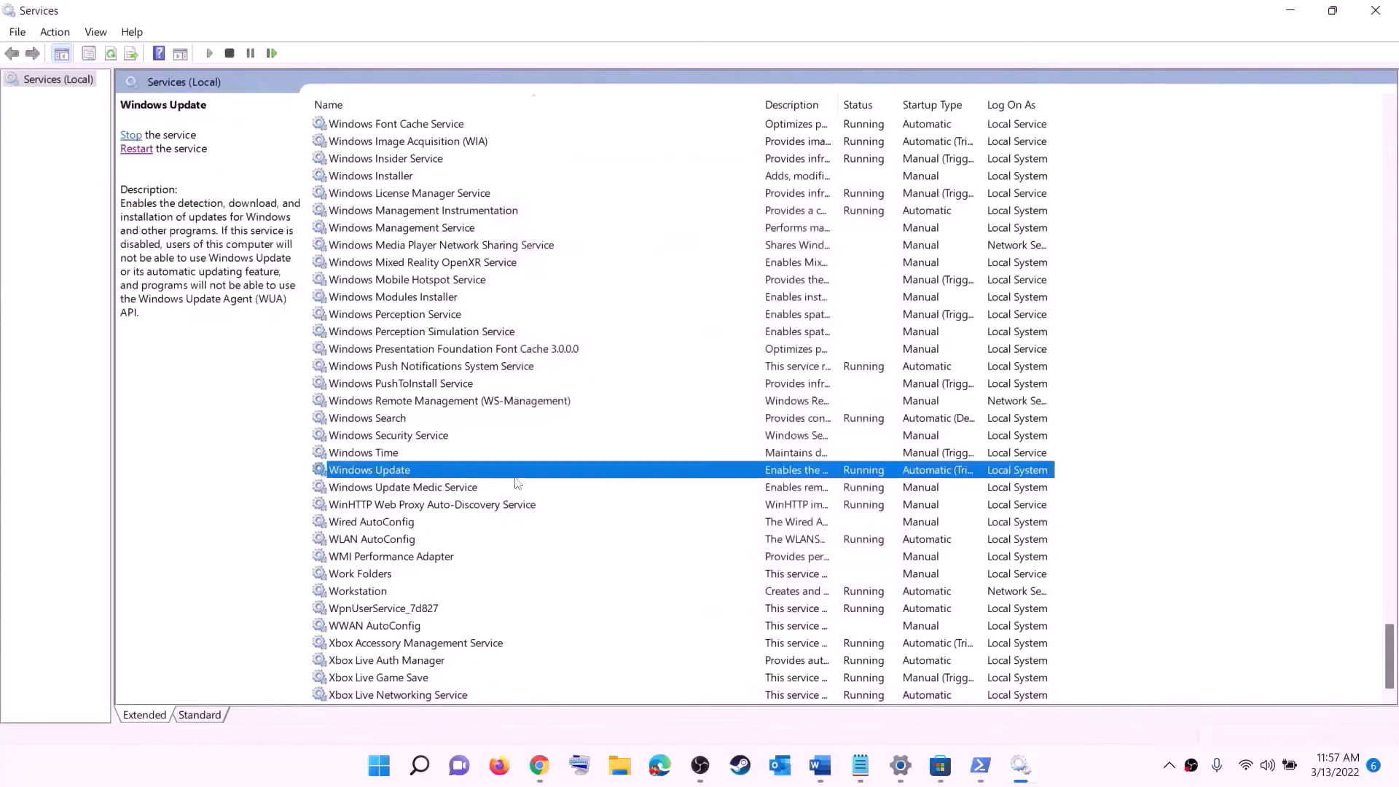
pyautogui.doubleClick(649, 475)
pyautogui.click(677, 360)
pyautogui.click(656, 381)
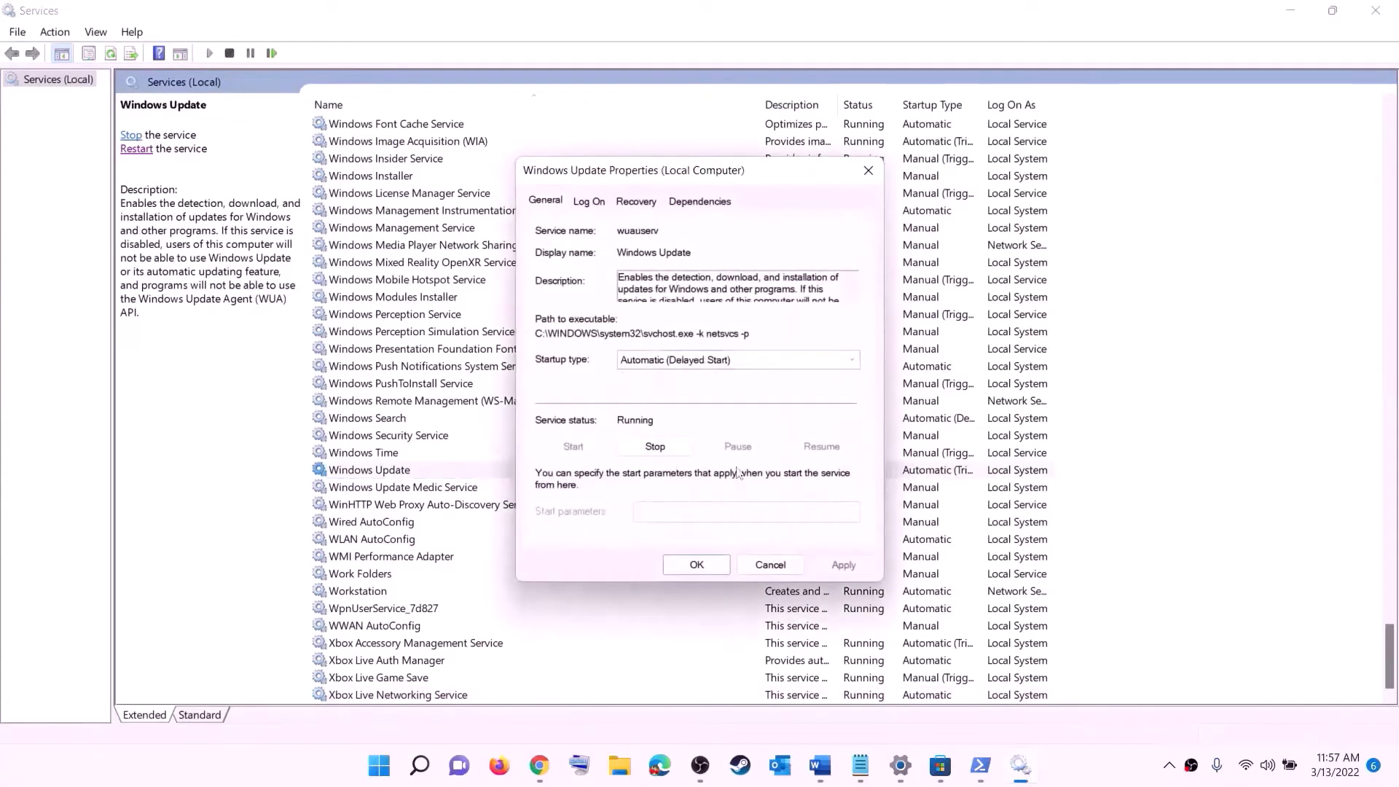
pyautogui.click(843, 565)
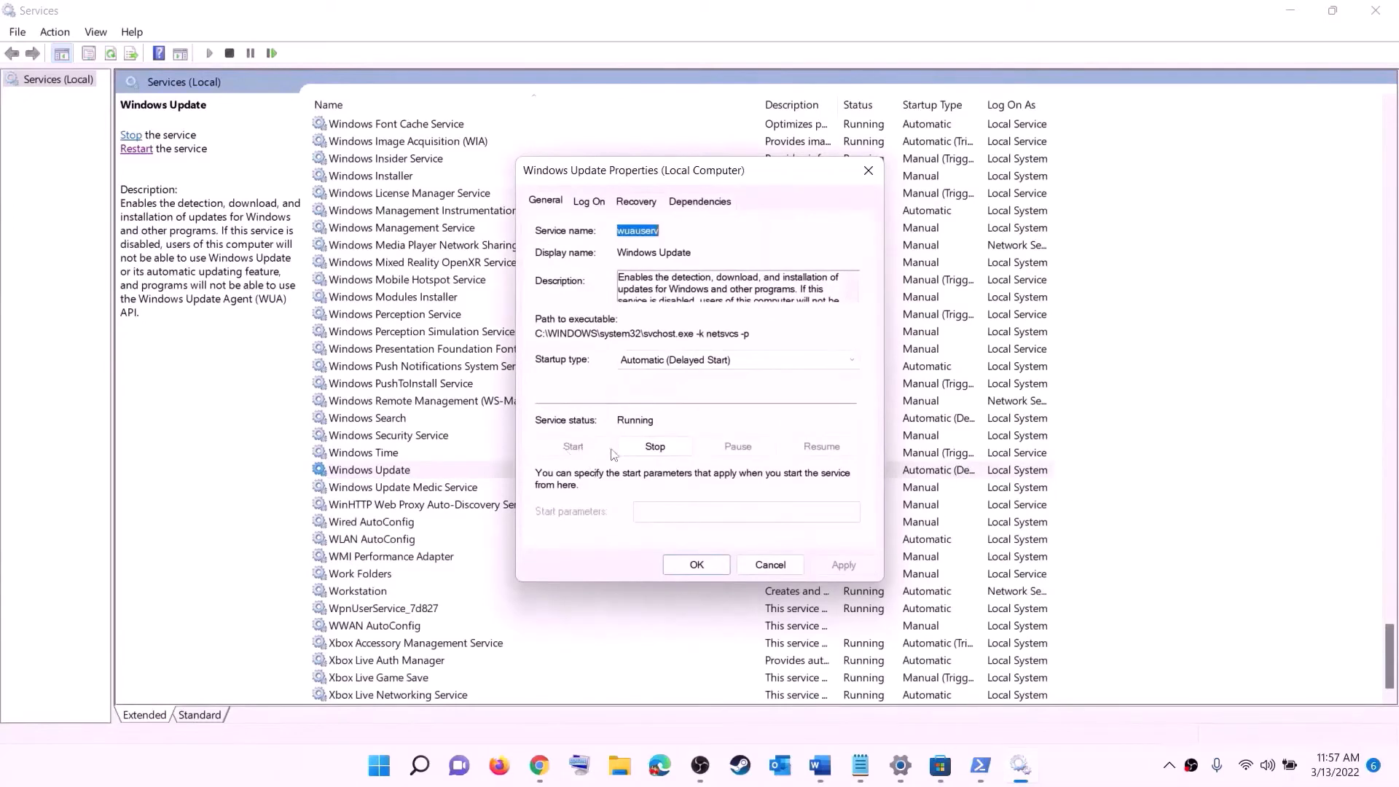
pyautogui.click(695, 565)
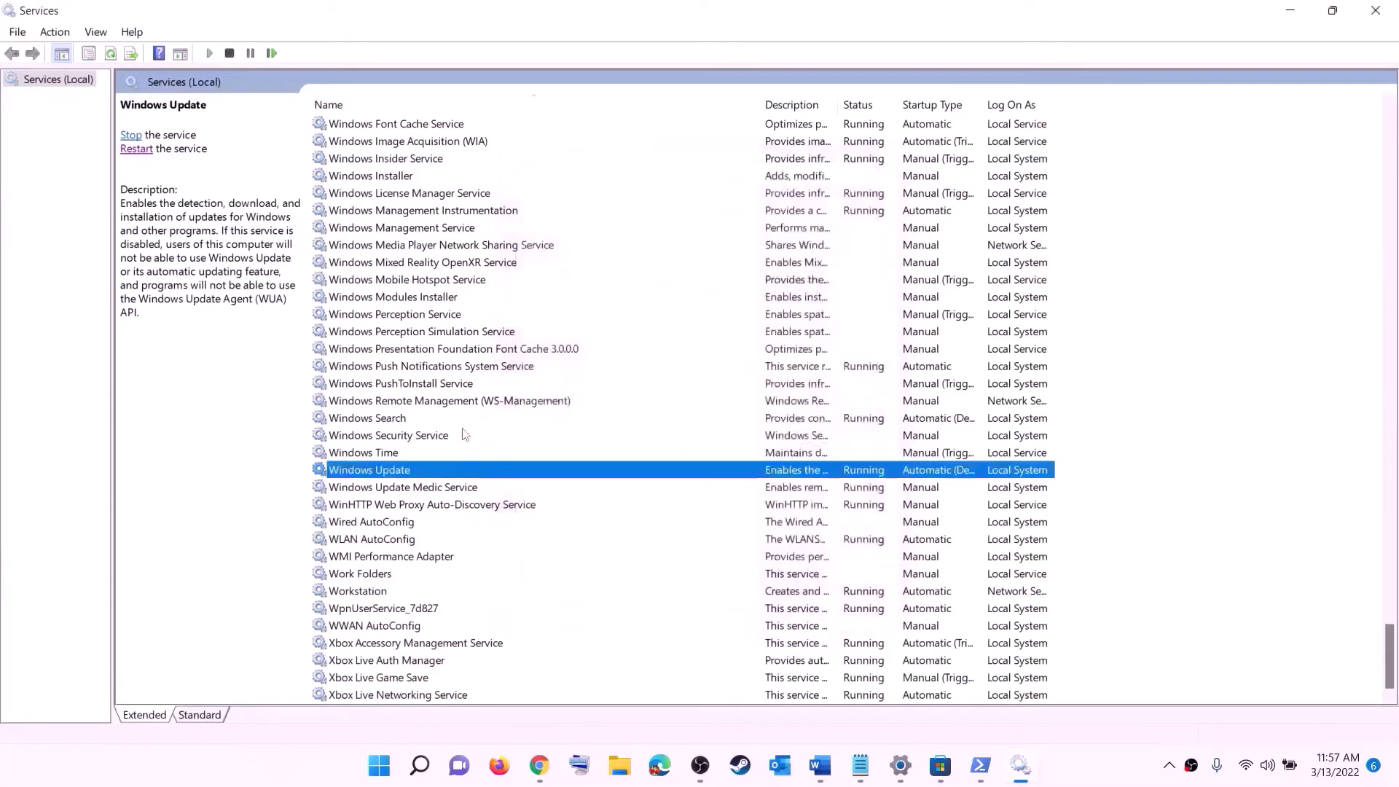
# Find the two Gaming Services entries and stop the one that logs on as Local System
pyautogui.click(461, 405)
pyautogui.press('g')
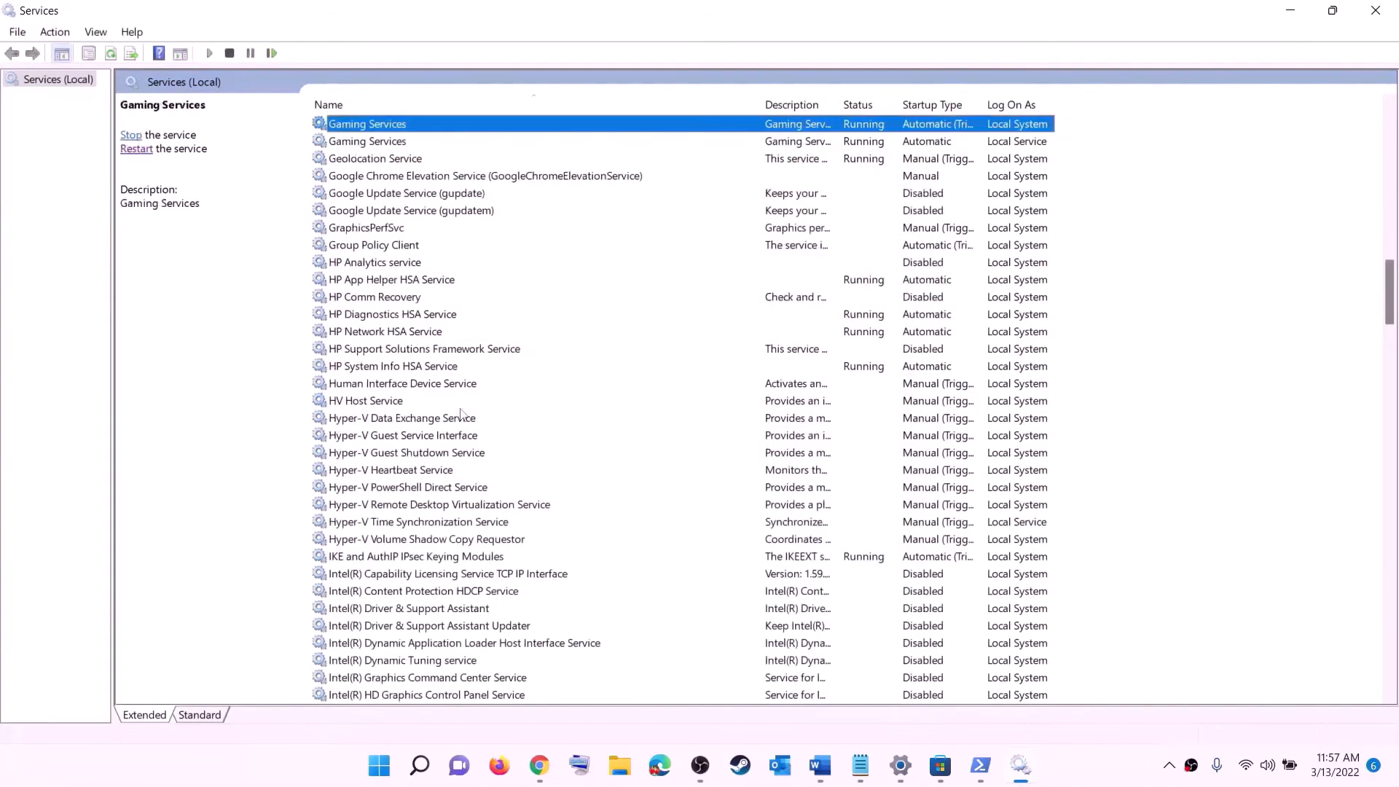
pyautogui.scroll(4, 950, 385)
pyautogui.click(872, 349)
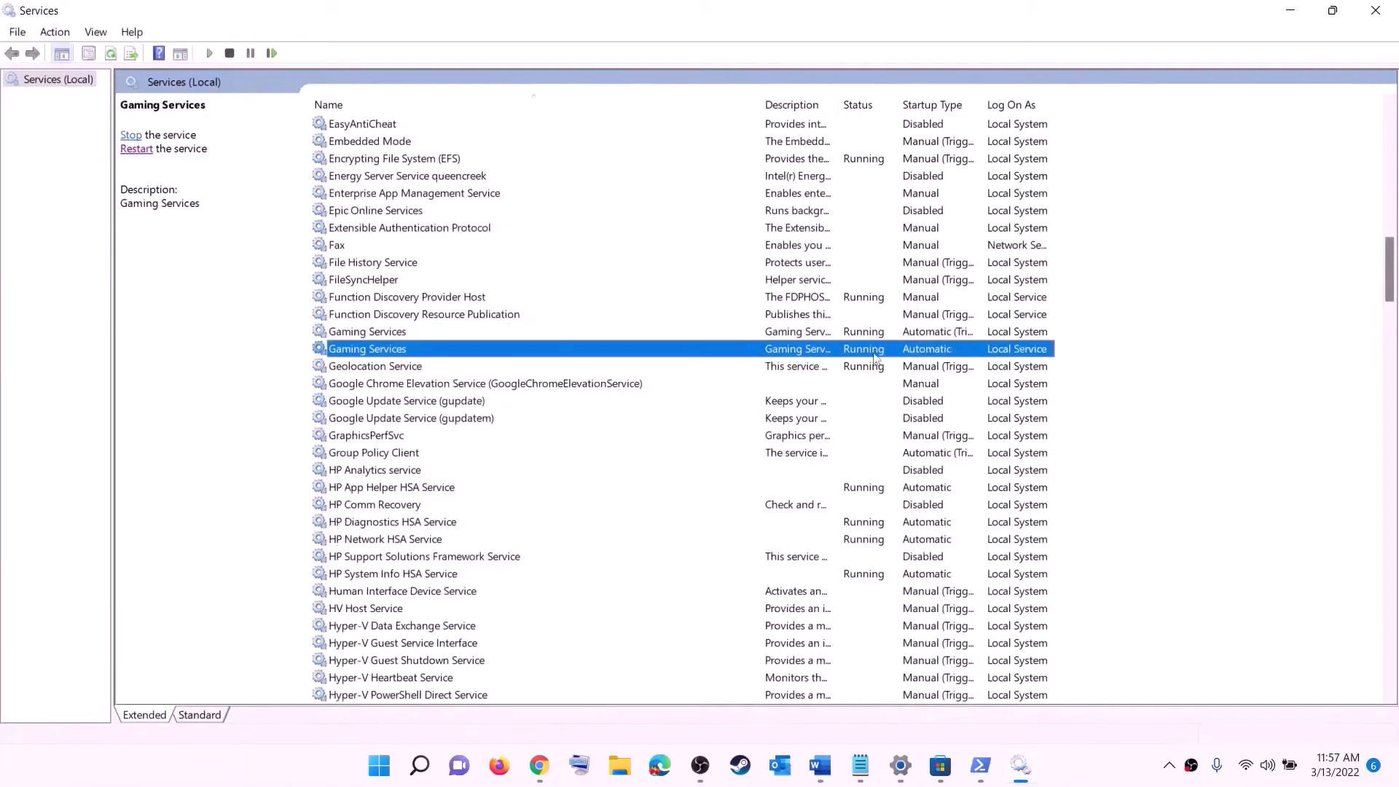
pyautogui.click(873, 338)
pyautogui.click(874, 355)
pyautogui.click(869, 336)
pyautogui.rightClick(862, 336)
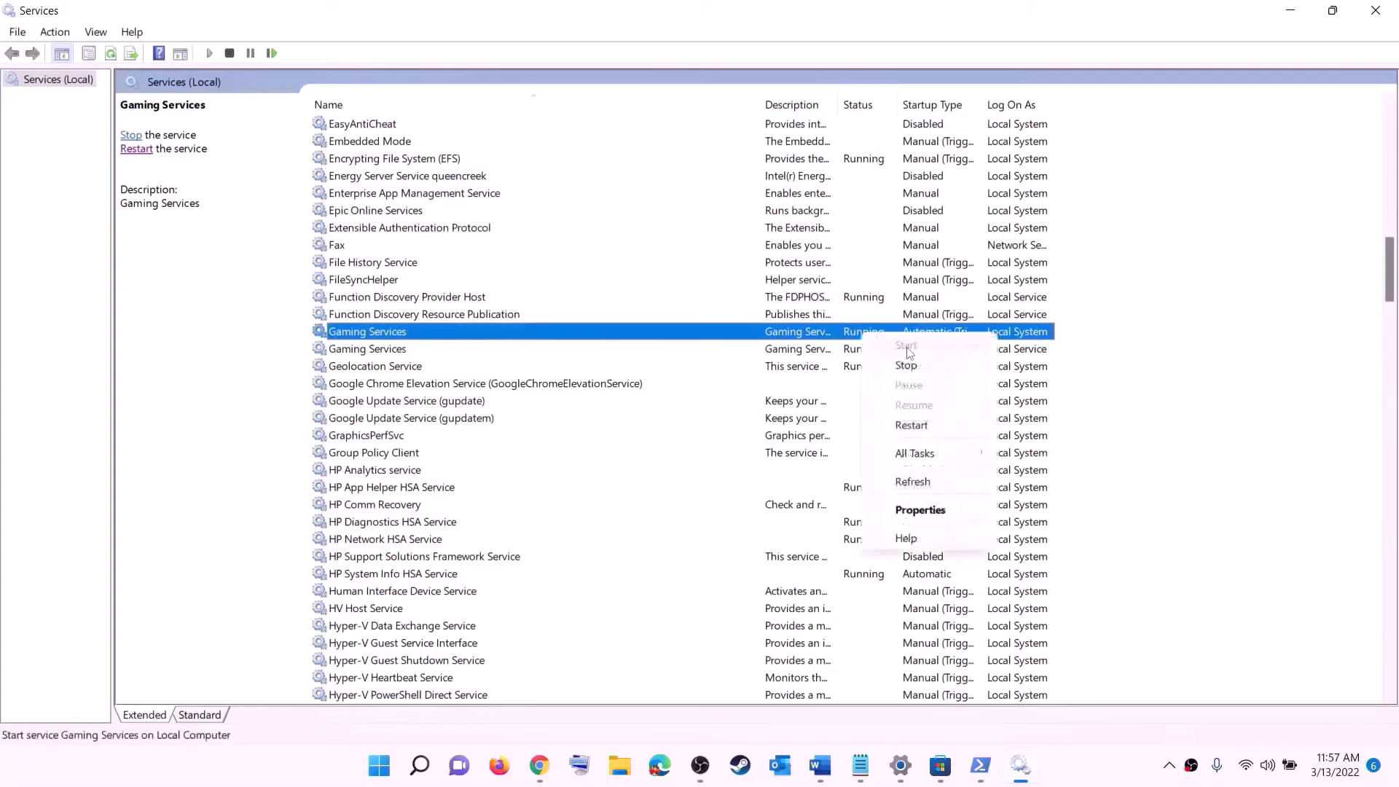
pyautogui.click(807, 354)
pyautogui.click(858, 335)
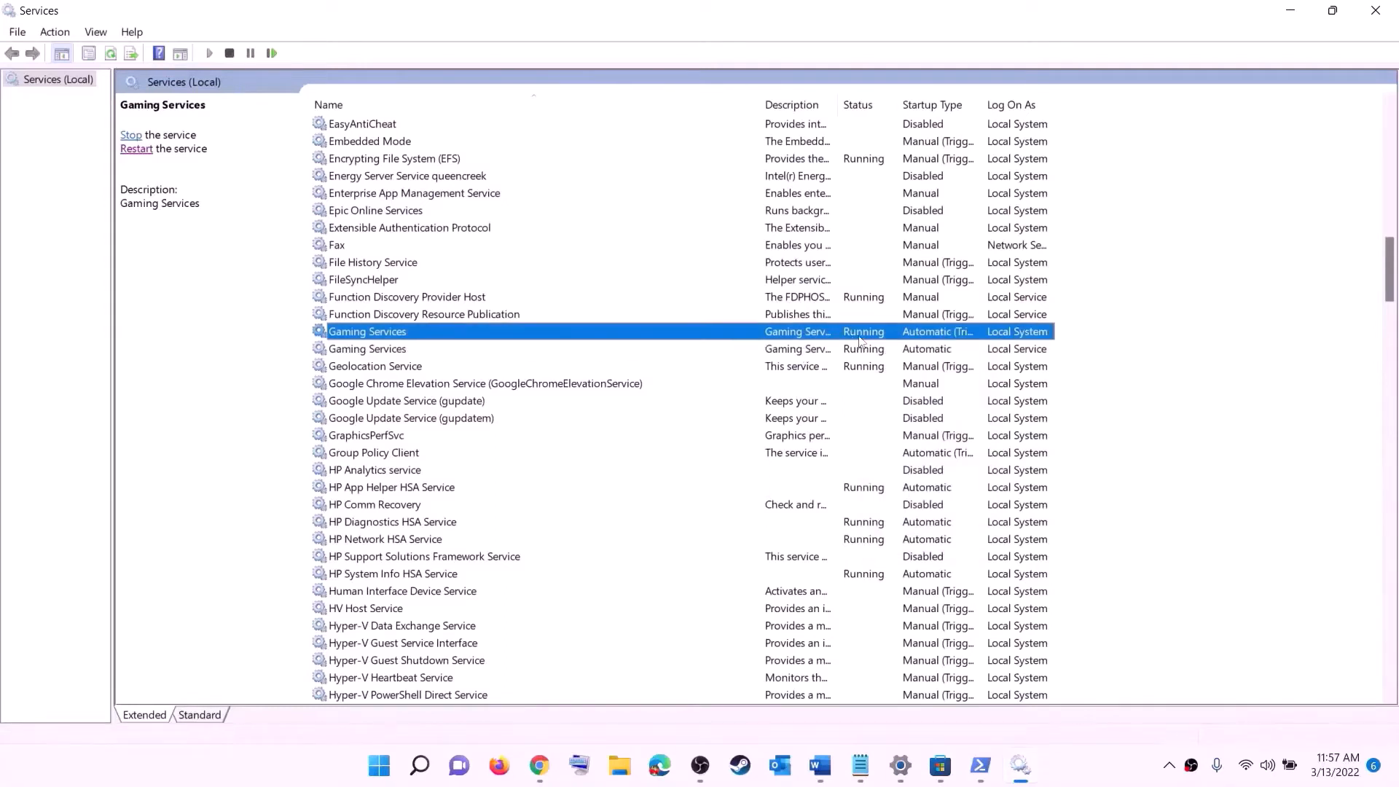
pyautogui.rightClick(861, 336)
pyautogui.click(890, 366)
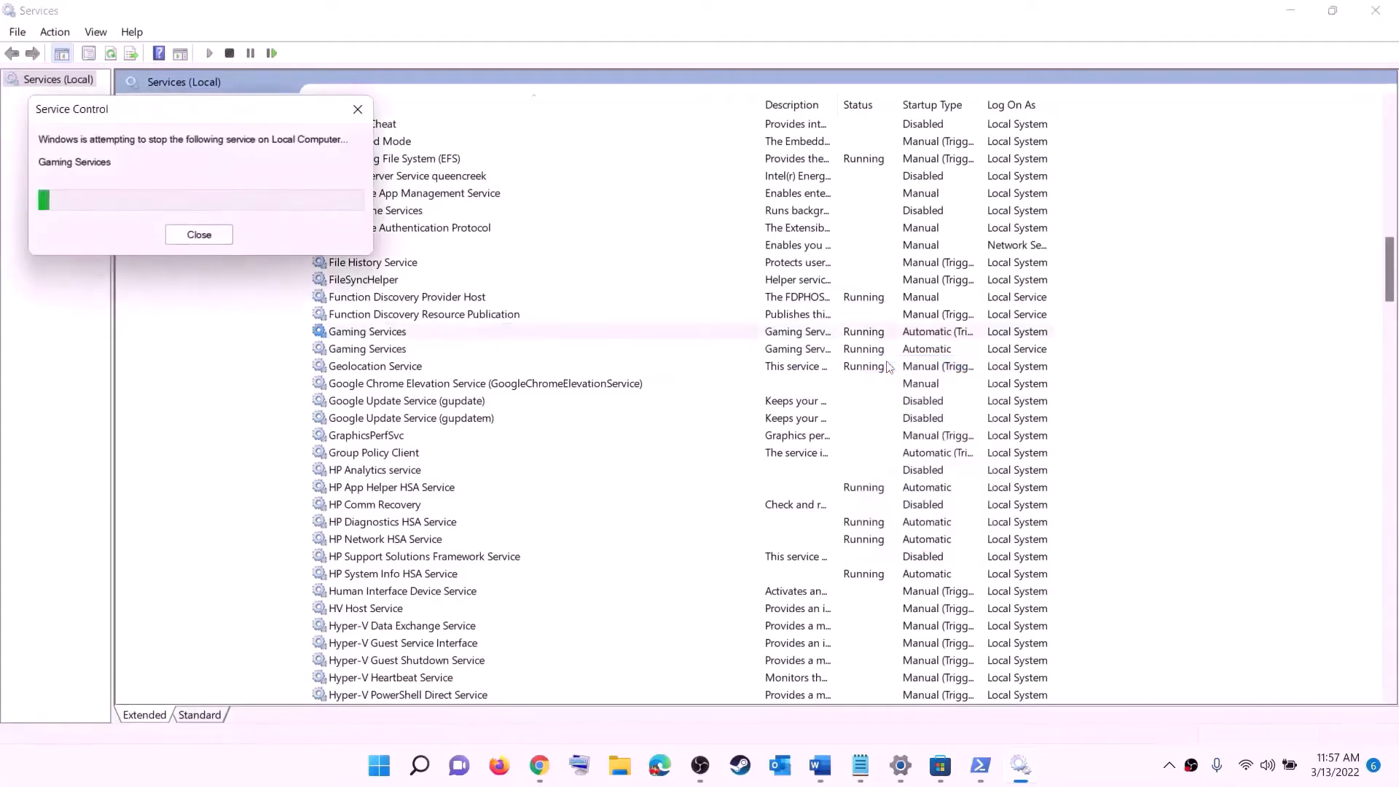
# Stop the Gaming Services entry that logs on as Local Service
pyautogui.click(878, 353)
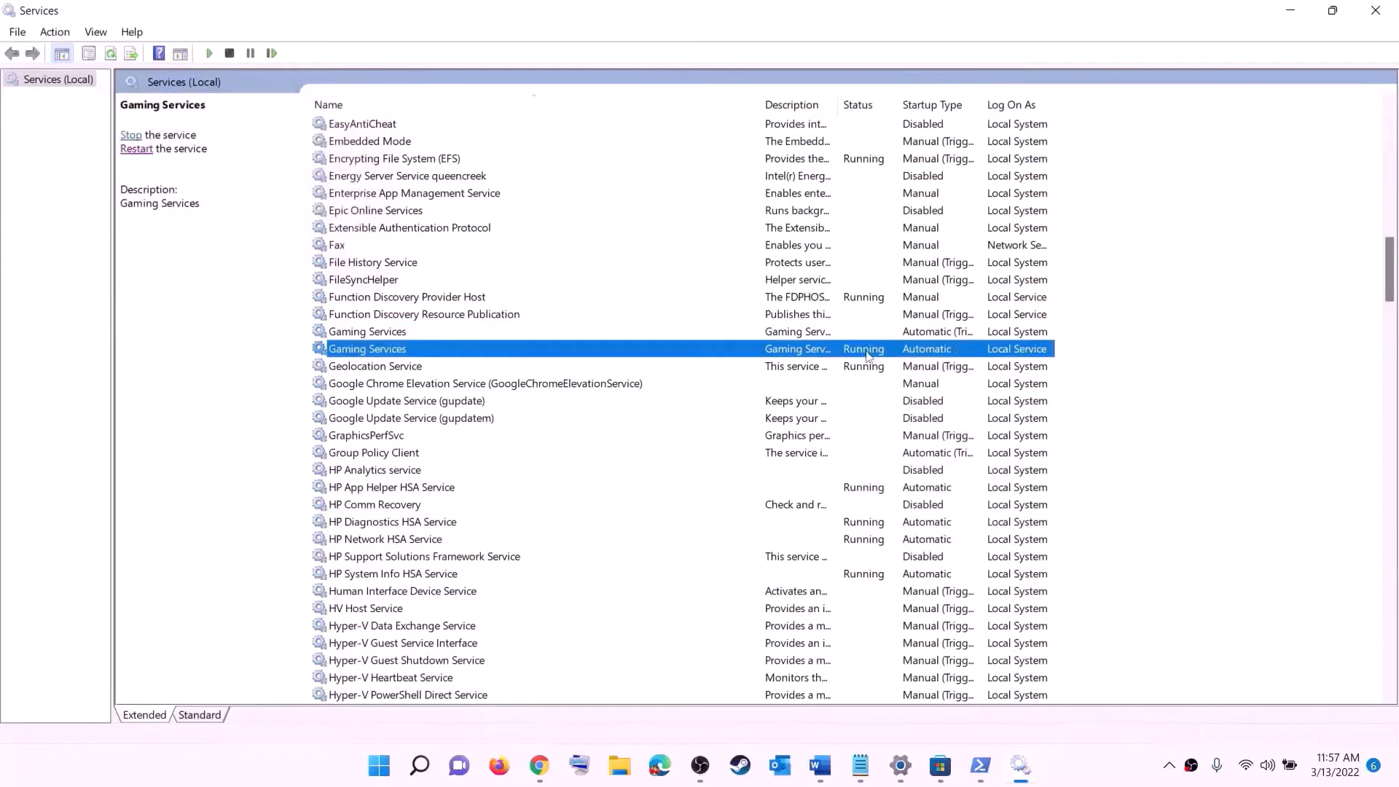
pyautogui.rightClick(867, 356)
pyautogui.click(910, 382)
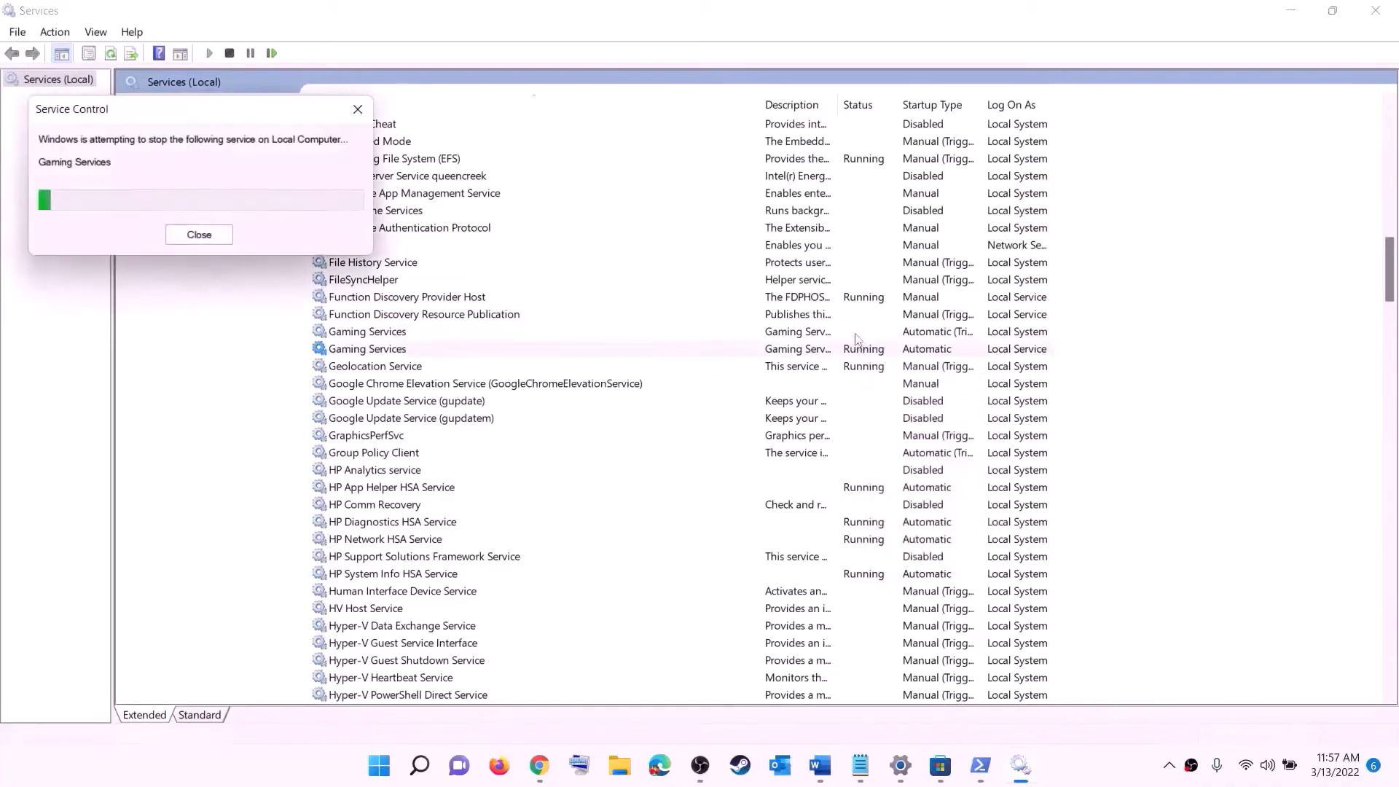
# Start both Gaming Services entries again, first the Local System one and then the Local Service one
pyautogui.click(829, 332)
pyautogui.rightClick(829, 333)
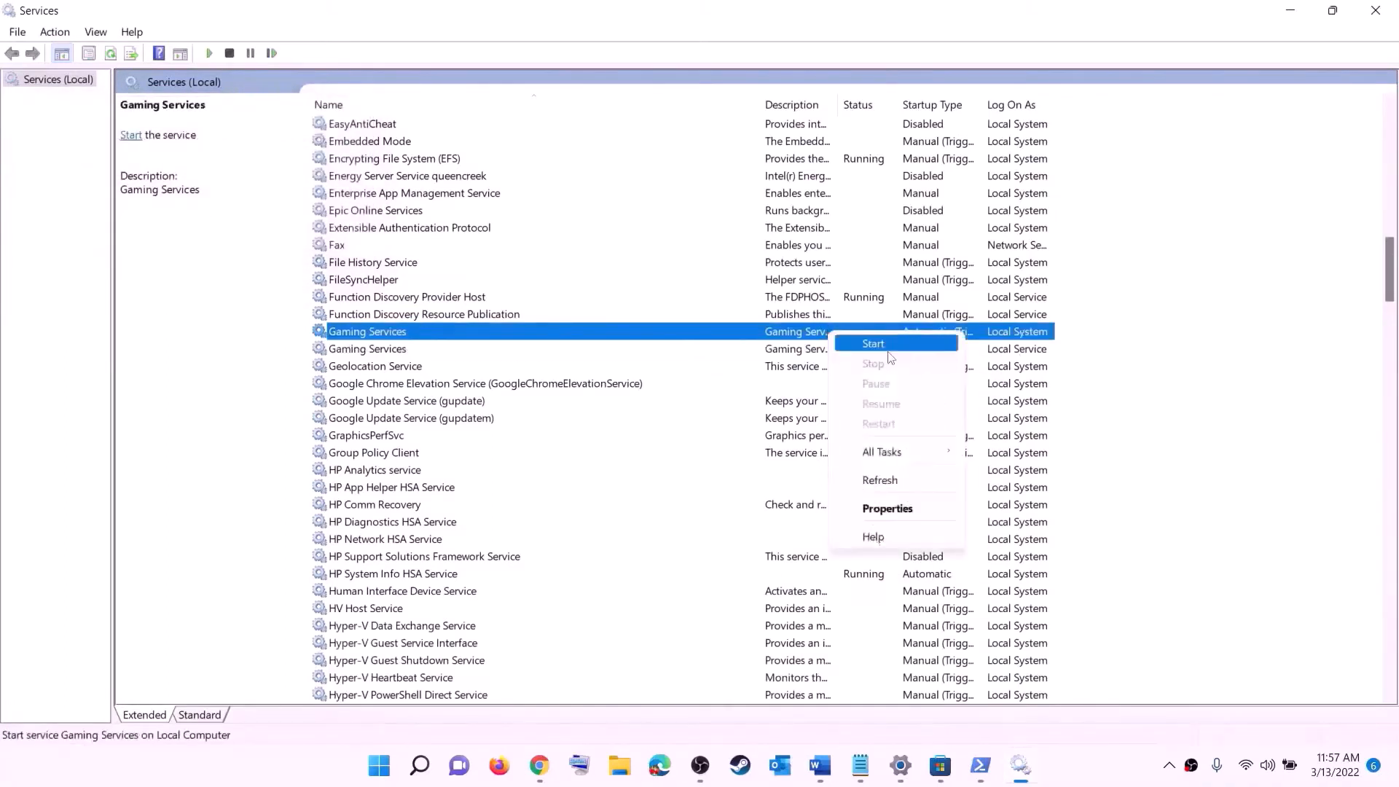
pyautogui.click(888, 347)
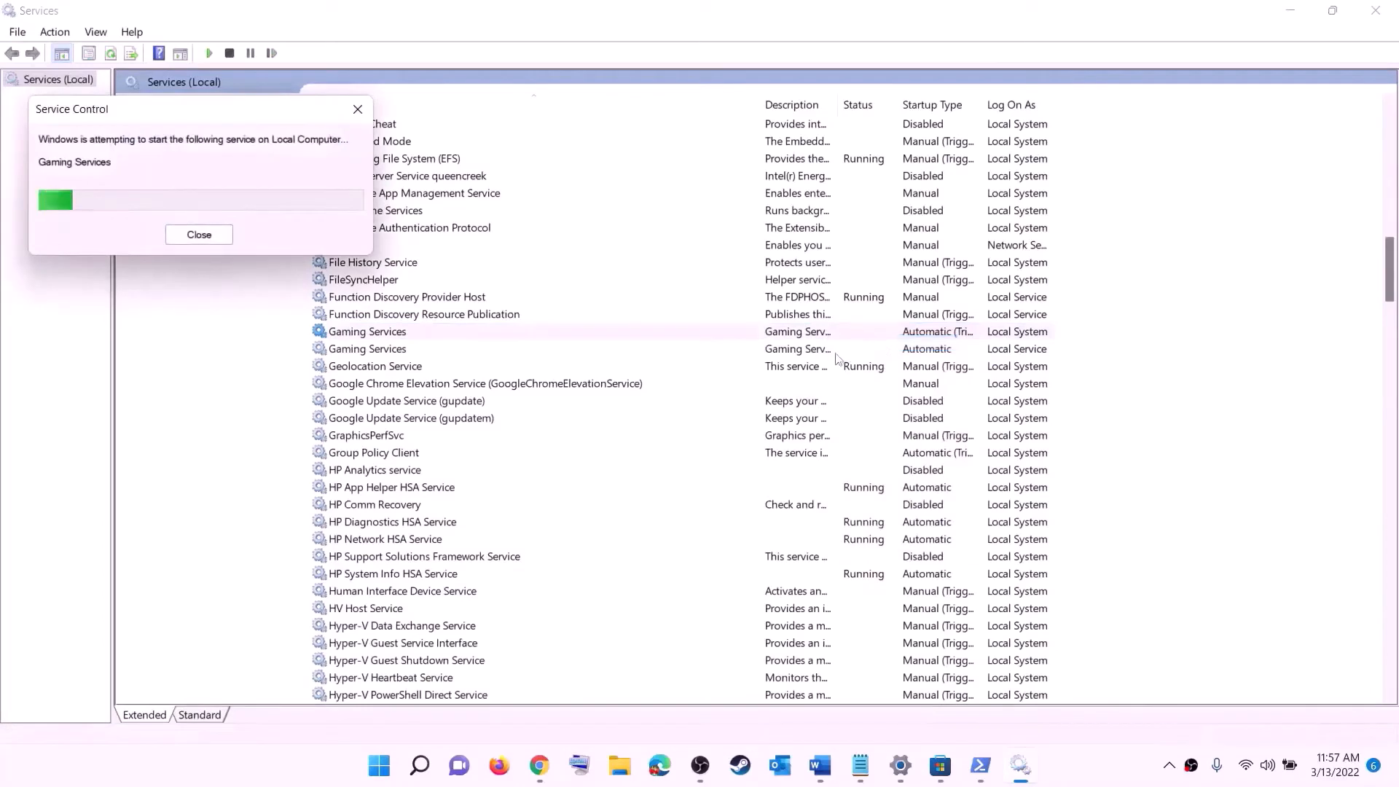
pyautogui.click(851, 349)
pyautogui.rightClick(851, 349)
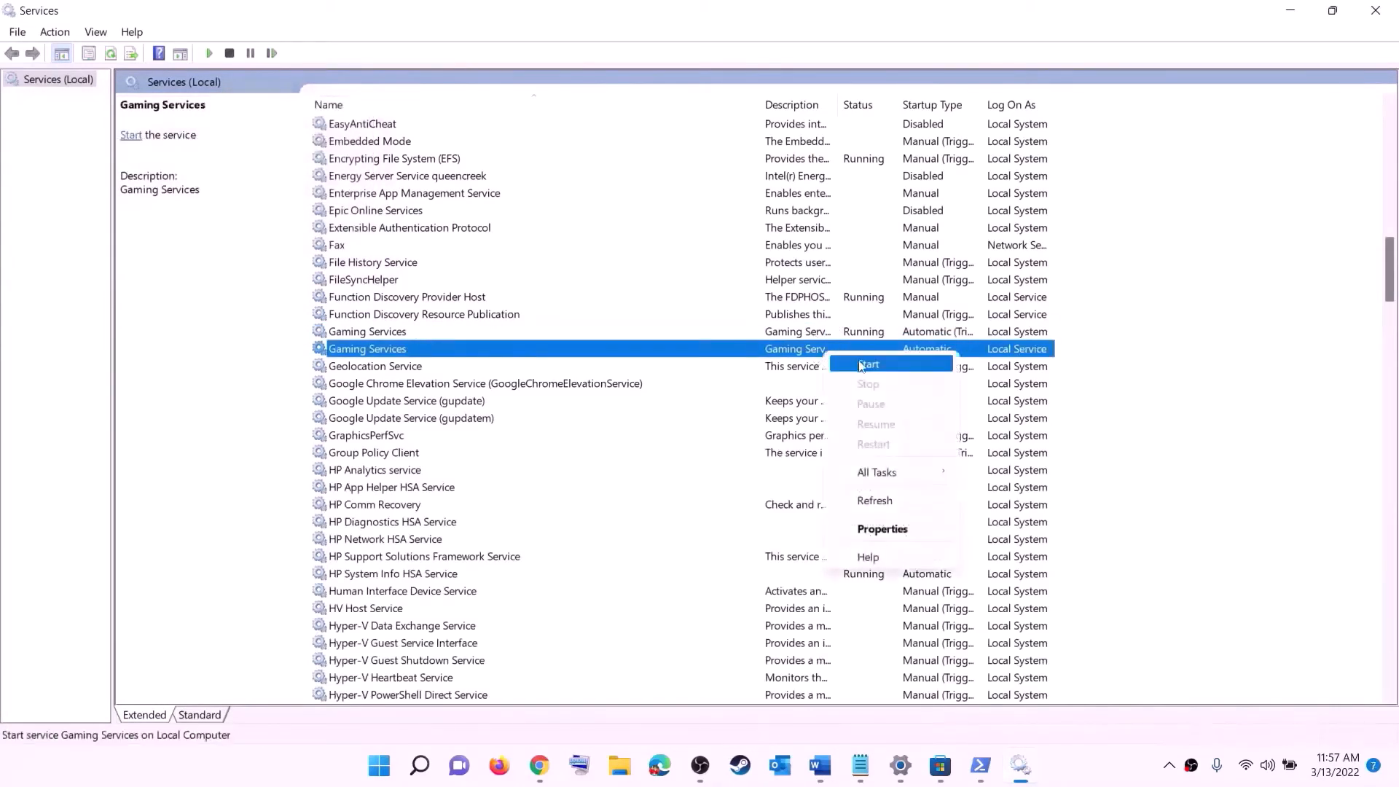
pyautogui.click(861, 364)
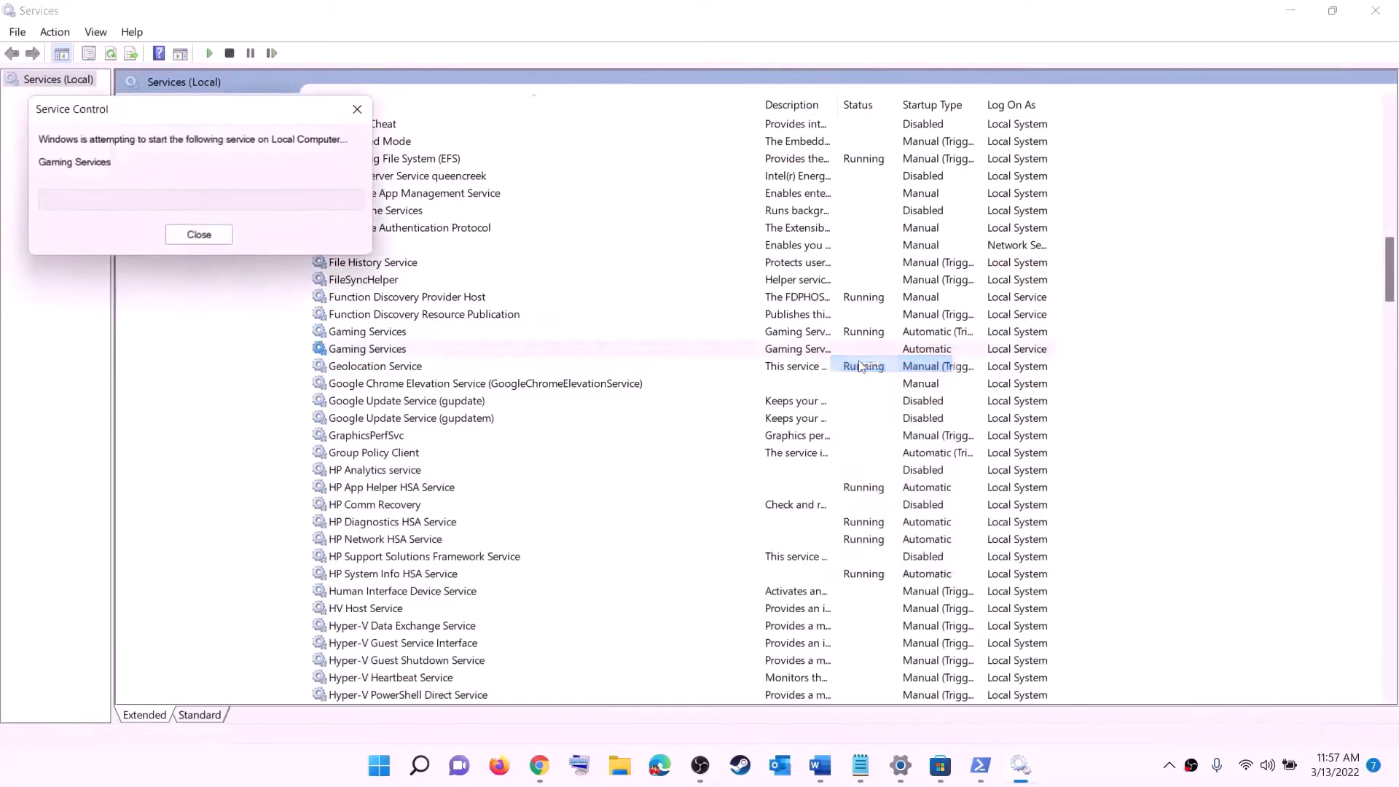
# Set the Microsoft Store Install Service's startup type to Automatic and save its properties
pyautogui.click(794, 453)
pyautogui.press('m')
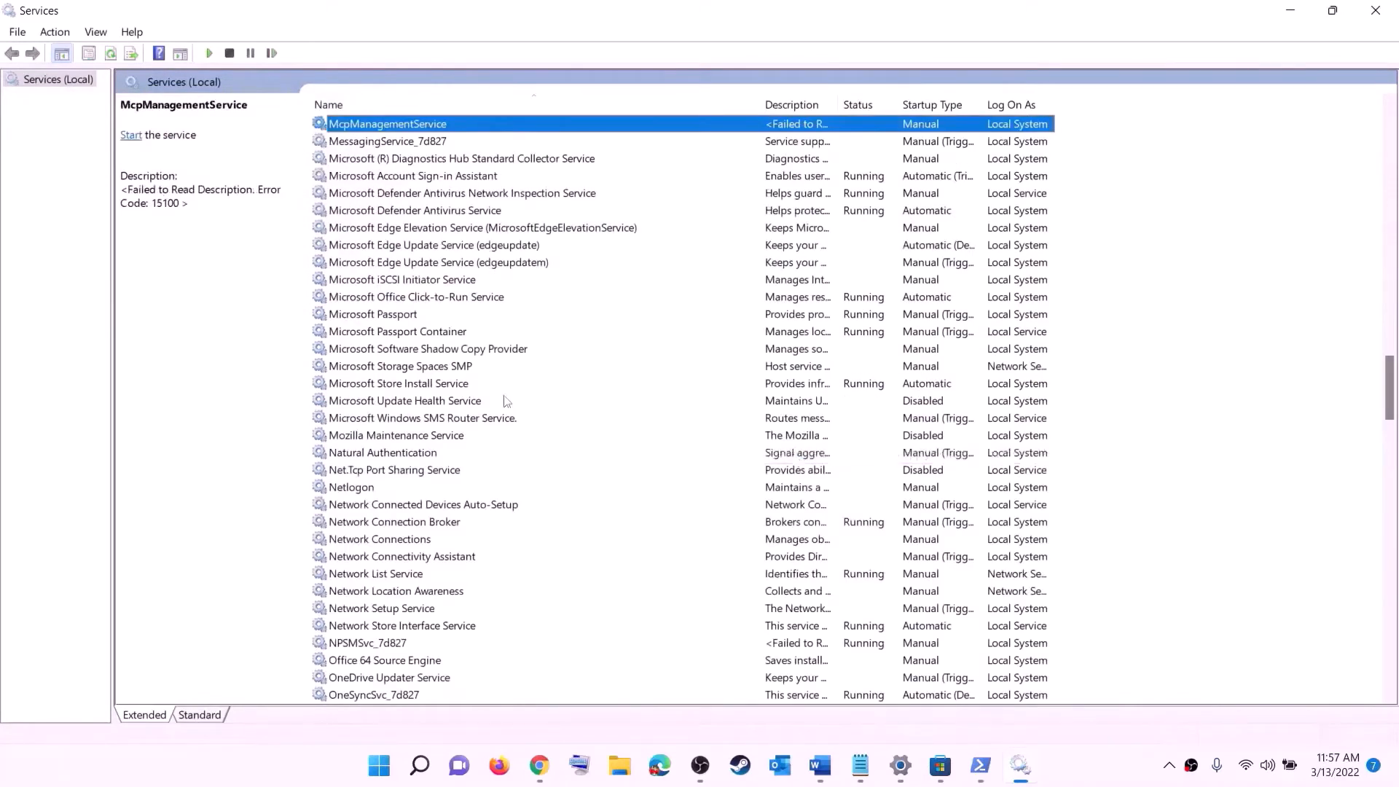
pyautogui.click(413, 384)
pyautogui.doubleClick(539, 389)
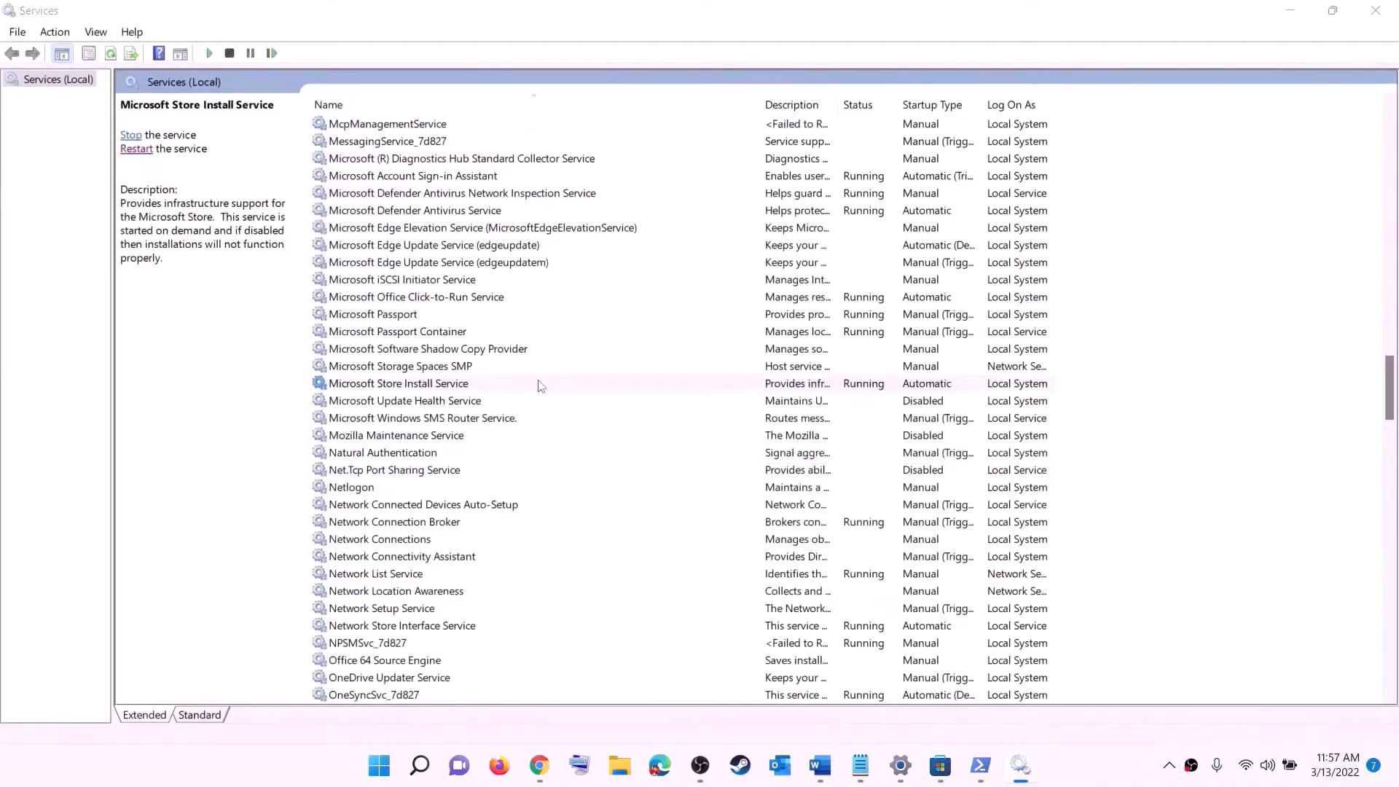
pyautogui.click(699, 359)
pyautogui.click(729, 435)
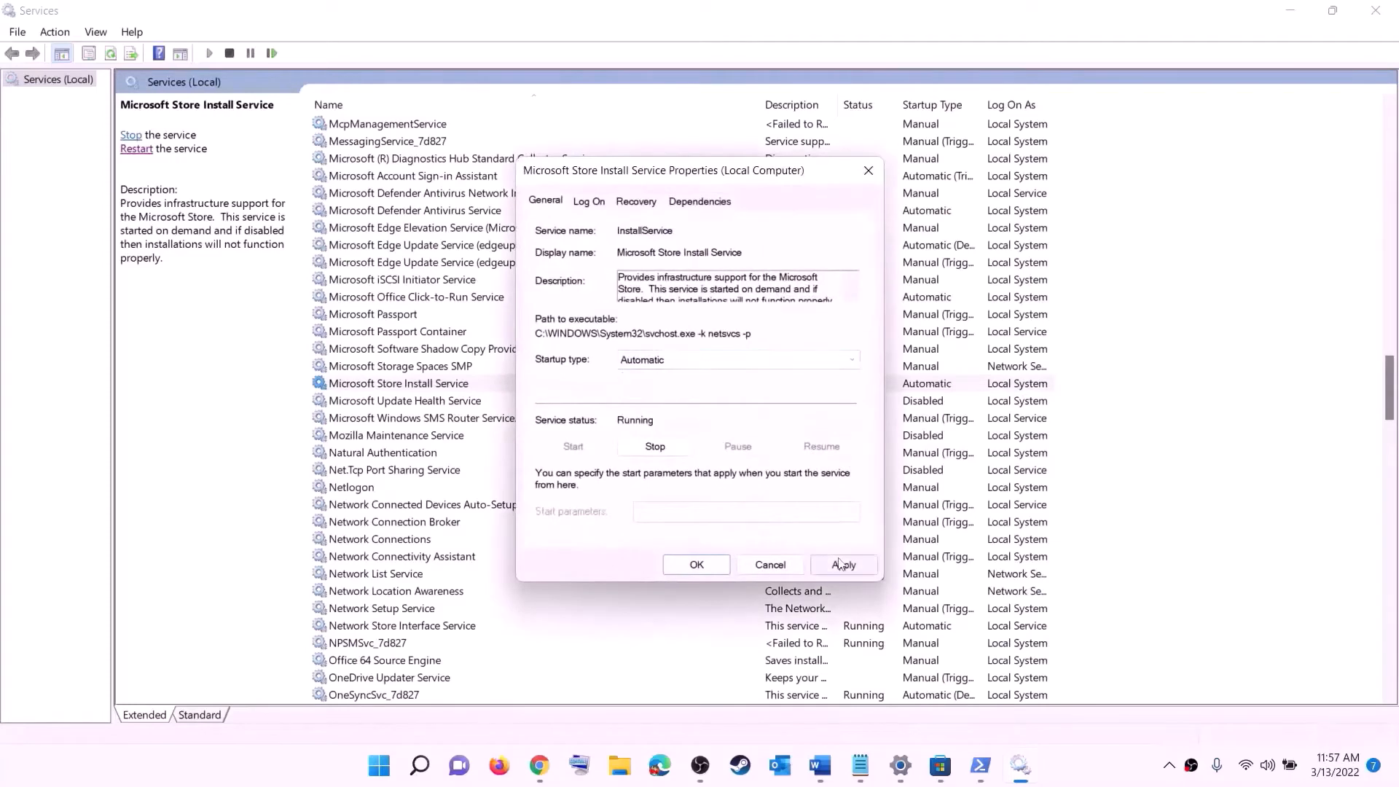
pyautogui.click(843, 566)
pyautogui.click(685, 564)
# Set the Background Intelligent Transfer Service's startup type to Automatic, save its properties, and close the Services console
pyautogui.click(460, 333)
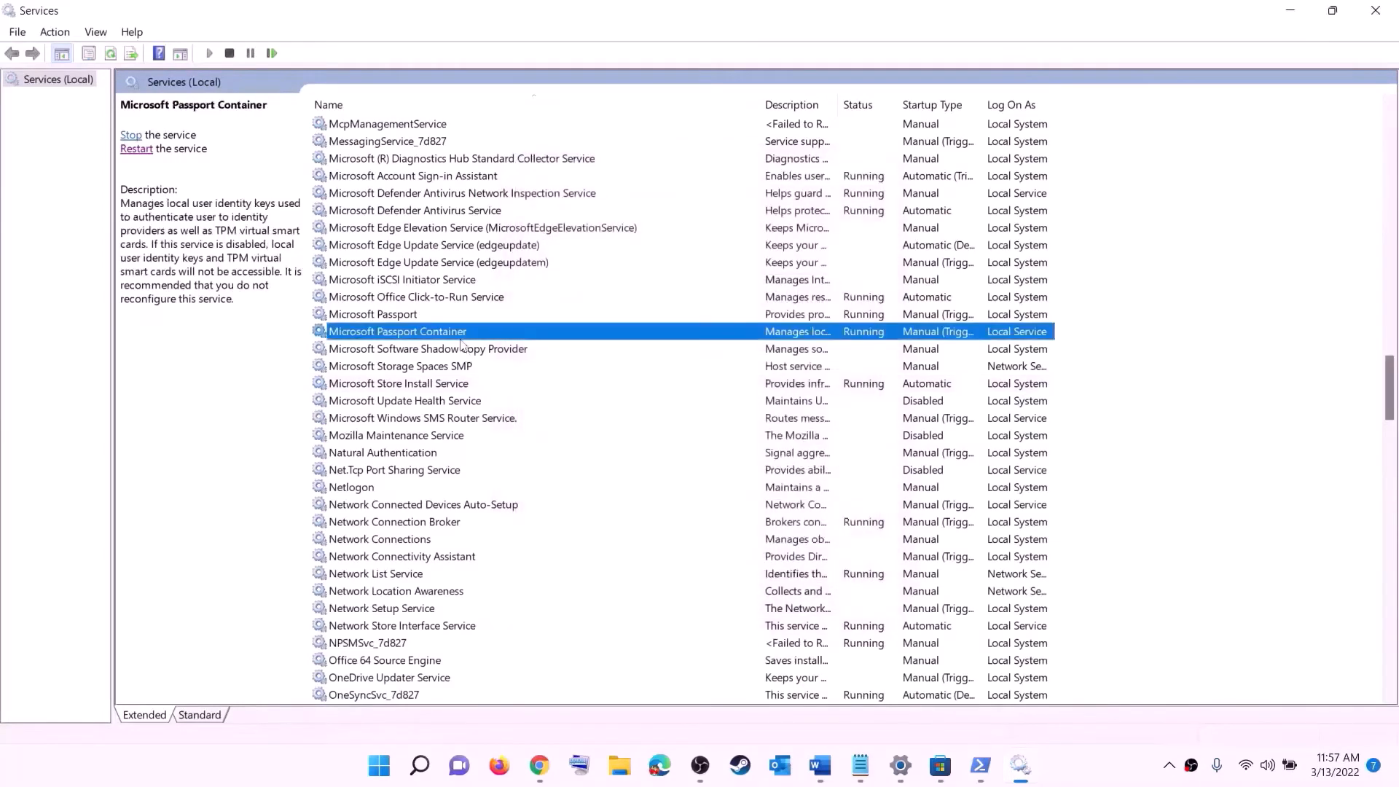
pyautogui.press('b')
pyautogui.scroll(4, 466, 208)
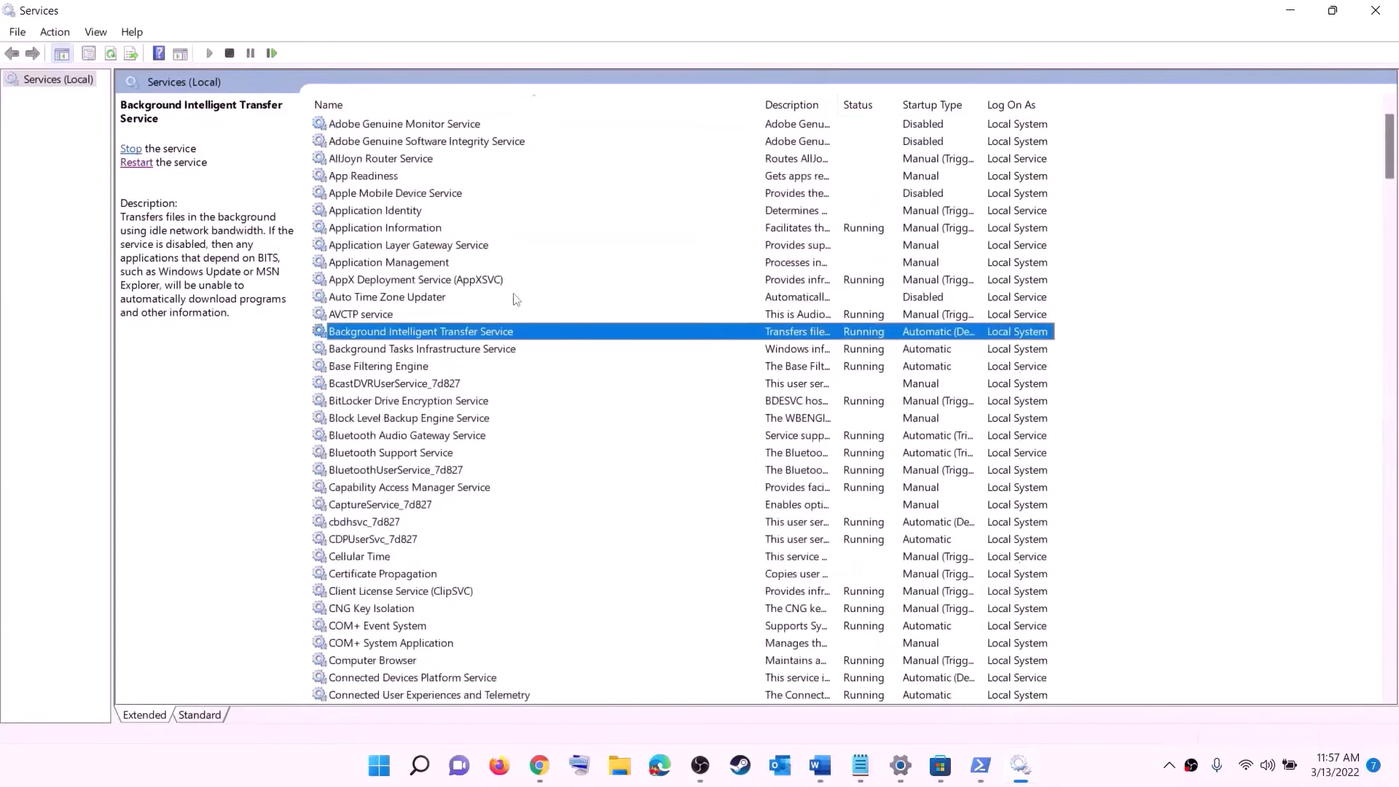
pyautogui.doubleClick(512, 333)
pyautogui.click(705, 362)
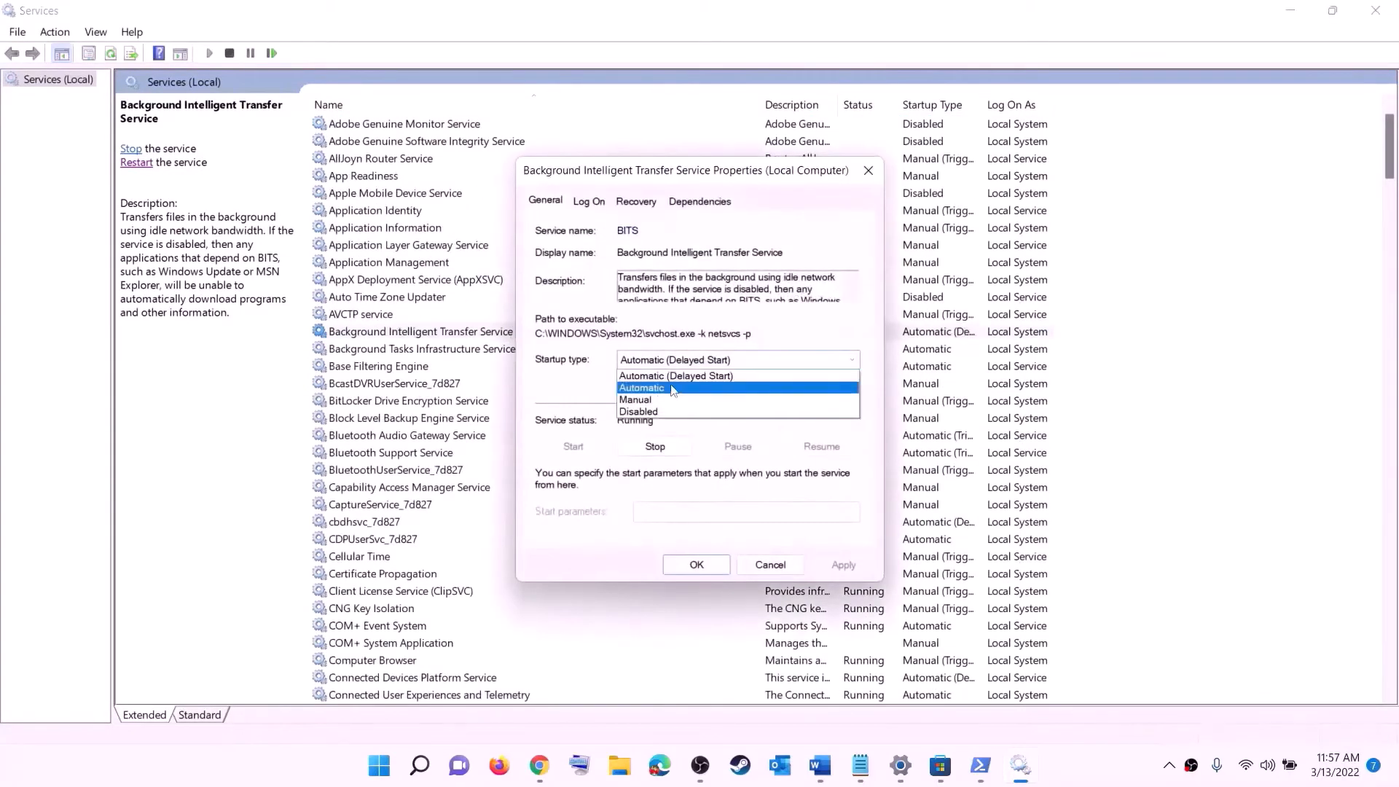
pyautogui.click(672, 385)
pyautogui.click(849, 573)
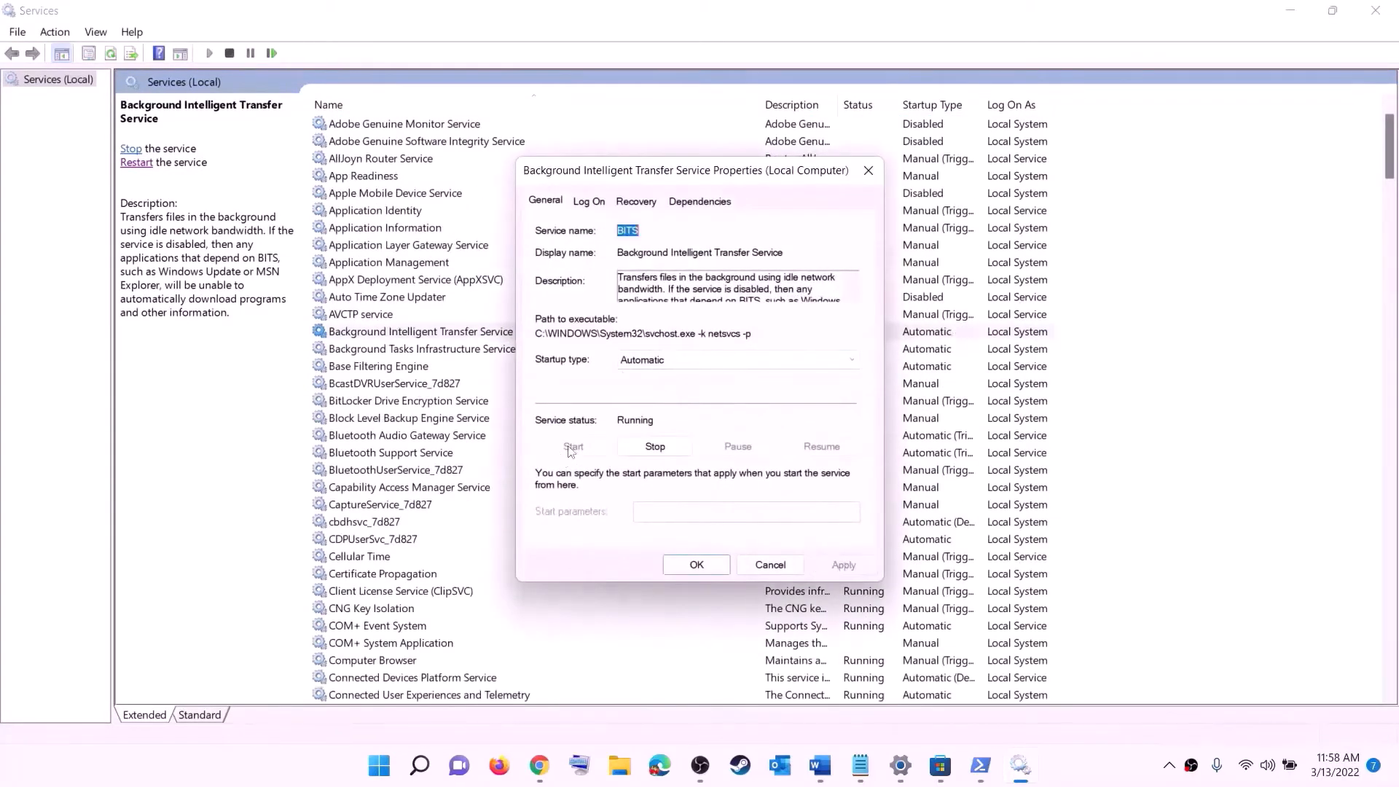
pyautogui.click(696, 566)
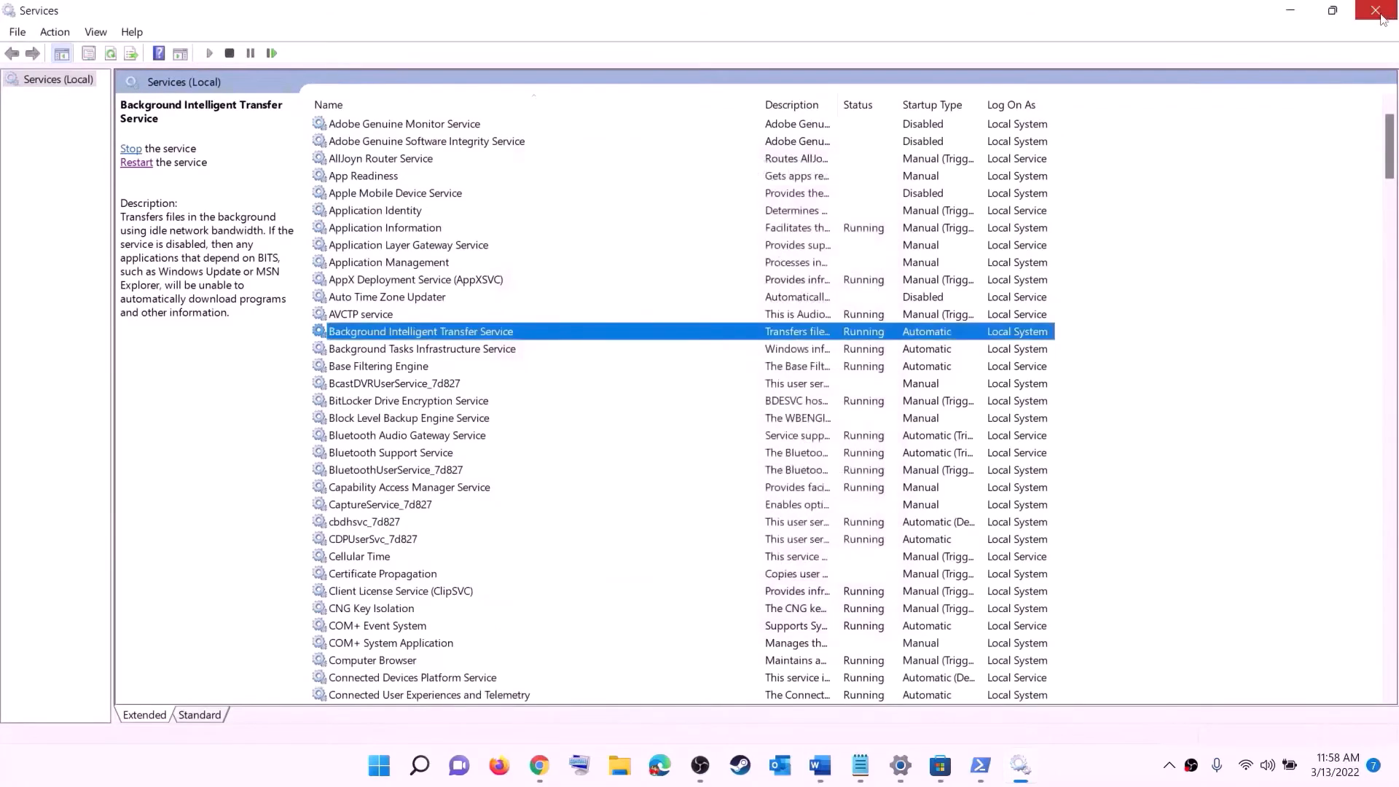
pyautogui.click(1375, 10)
# Go to Step 9, Update Windows, in the Word document and open the Windows Update page in Settings
pyautogui.scroll(-10, 505, 415)
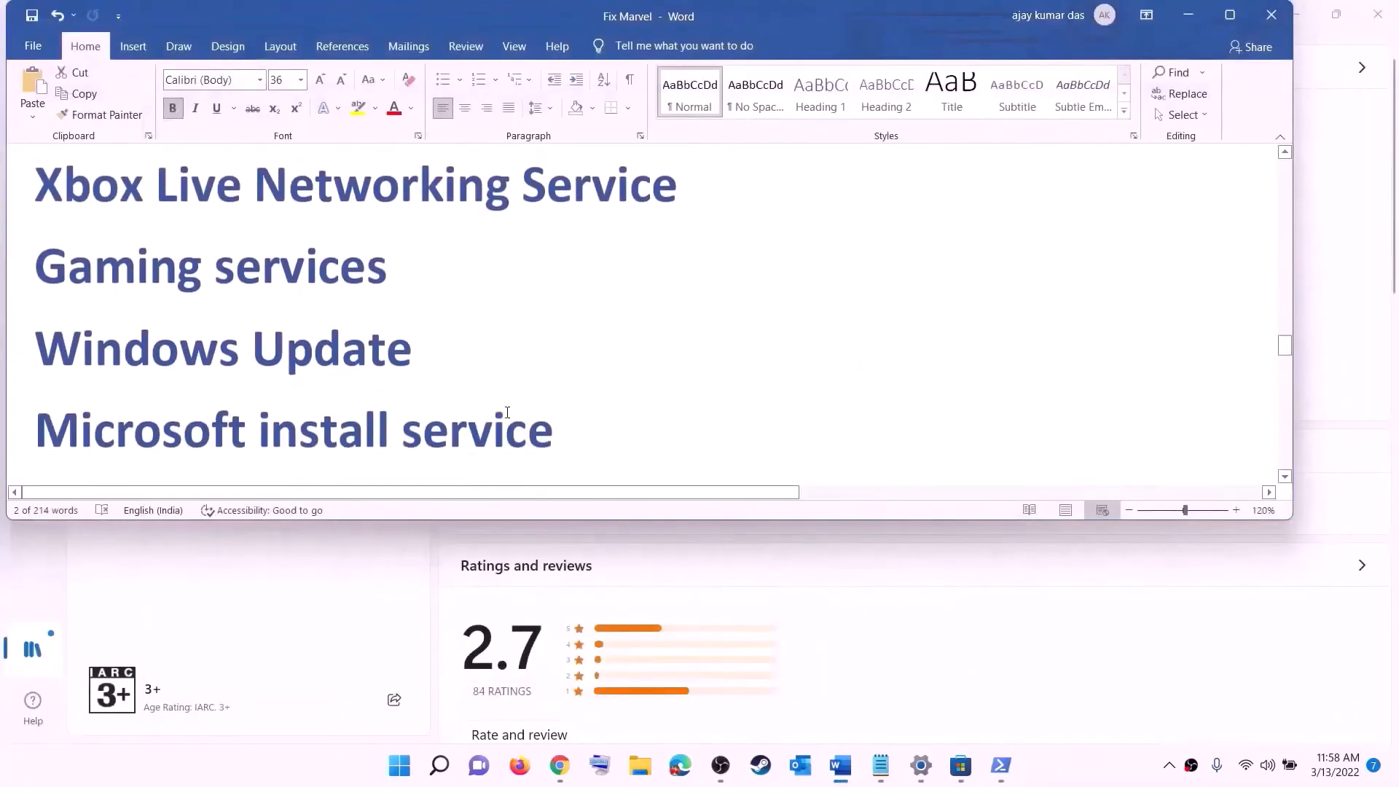
pyautogui.scroll(-2, 504, 412)
pyautogui.moveTo(200, 329); pyautogui.dragTo(687, 324)
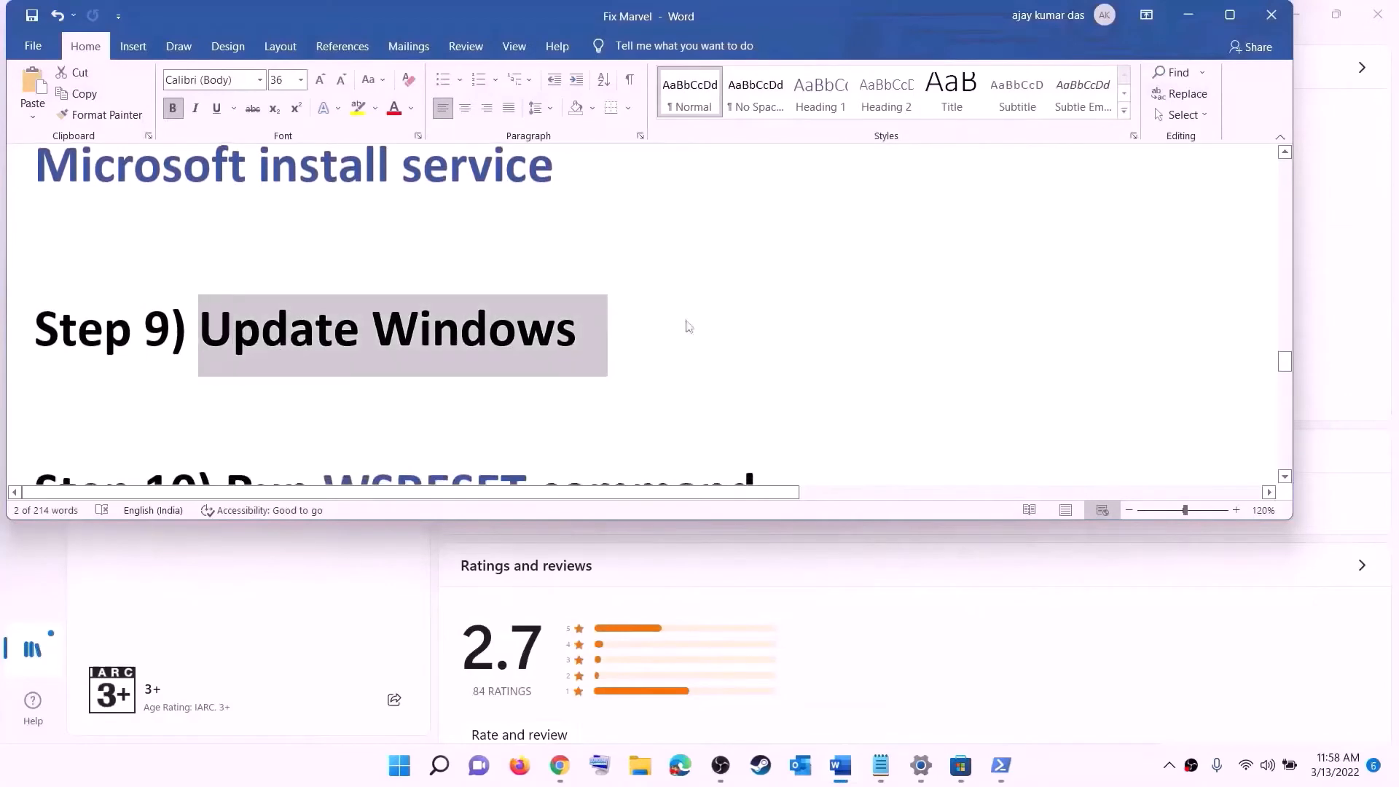
pyautogui.click(401, 766)
pyautogui.click(656, 306)
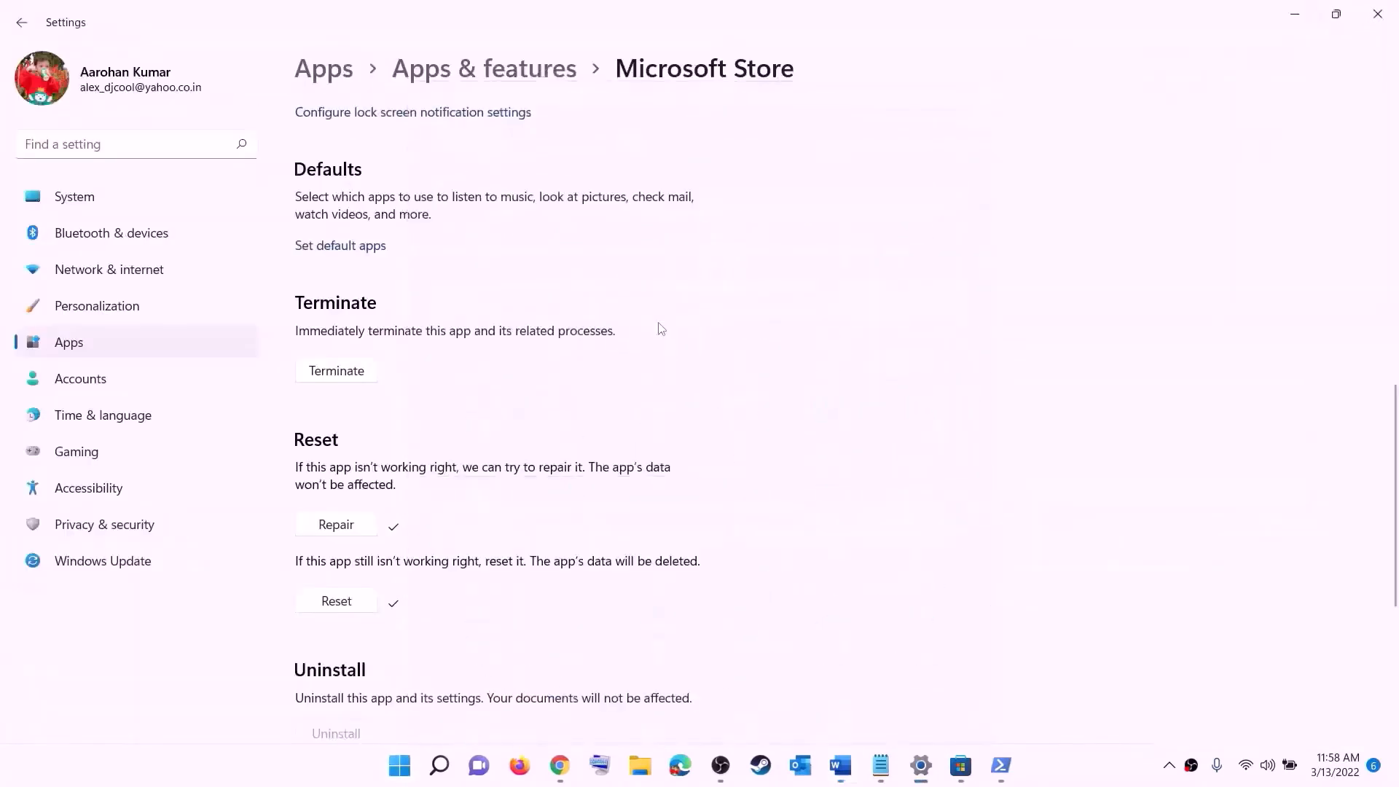
pyautogui.click(109, 563)
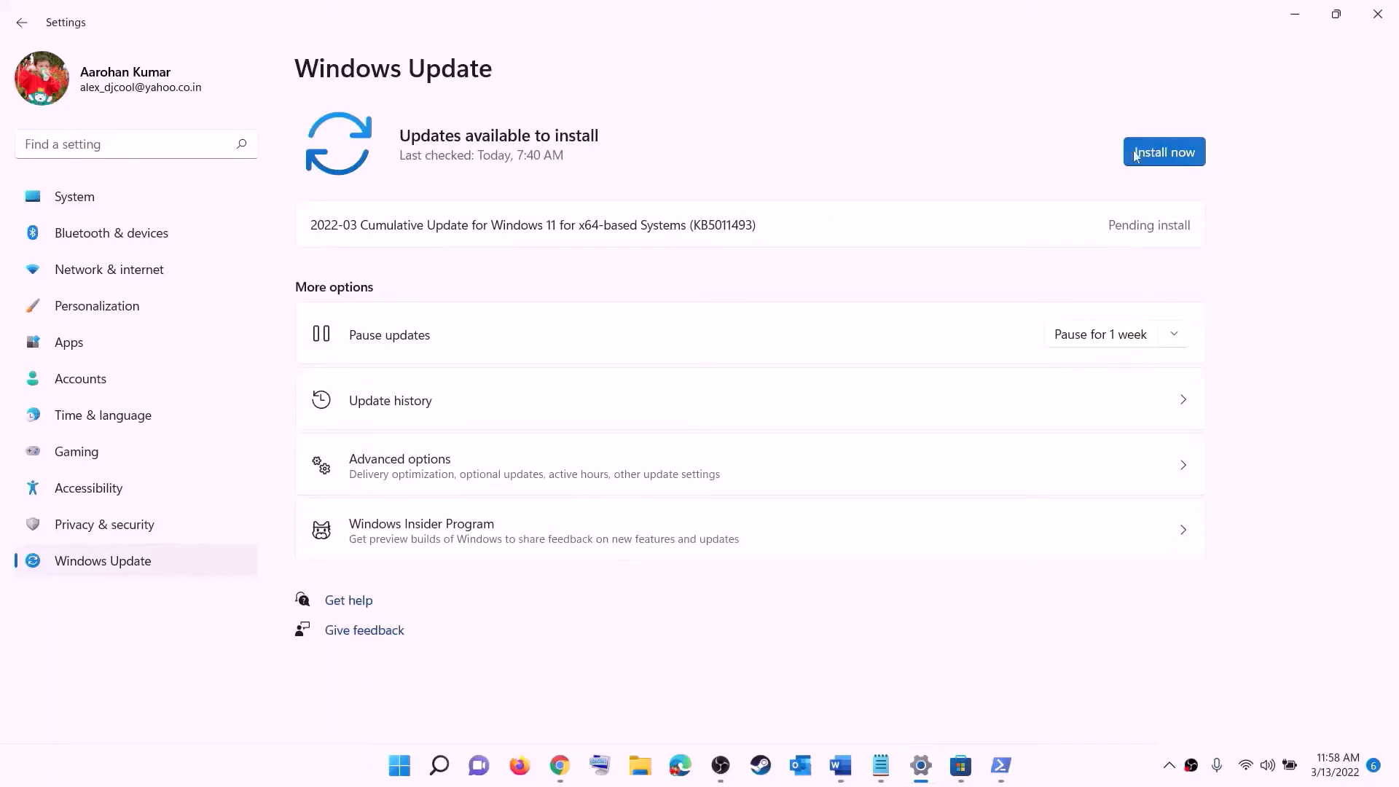
# View the computer's power options, including Restart, and dismiss them without choosing one
pyautogui.click(419, 764)
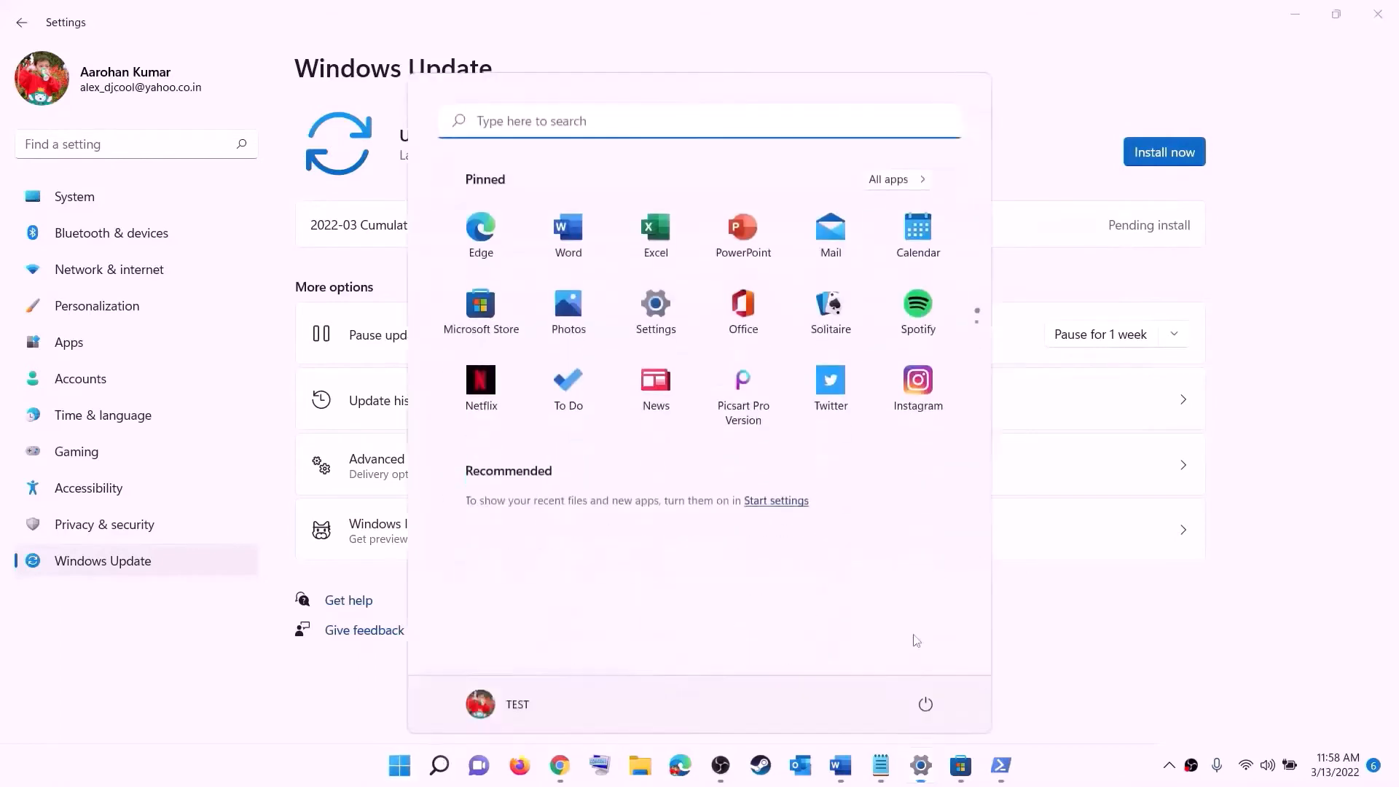
pyautogui.click(925, 703)
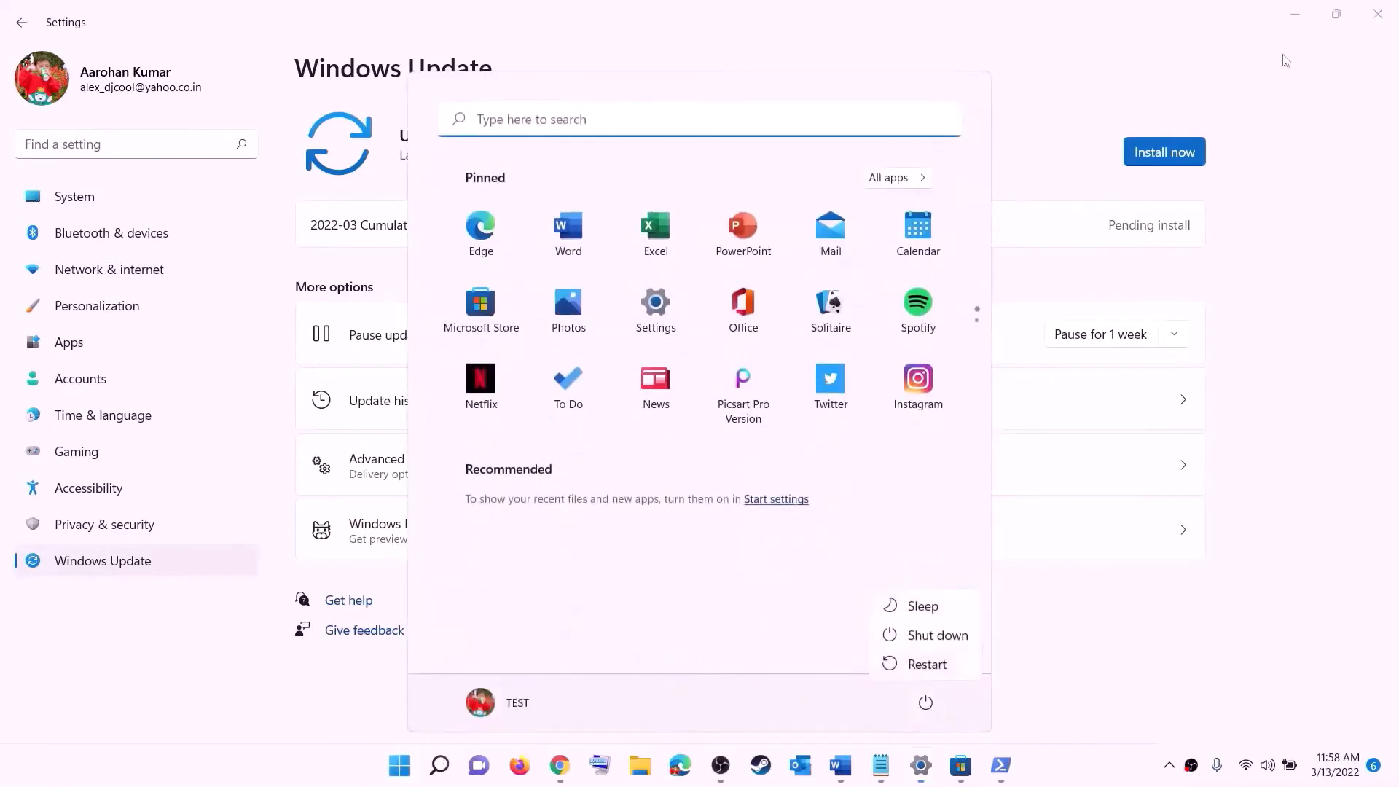
pyautogui.click(1304, 21)
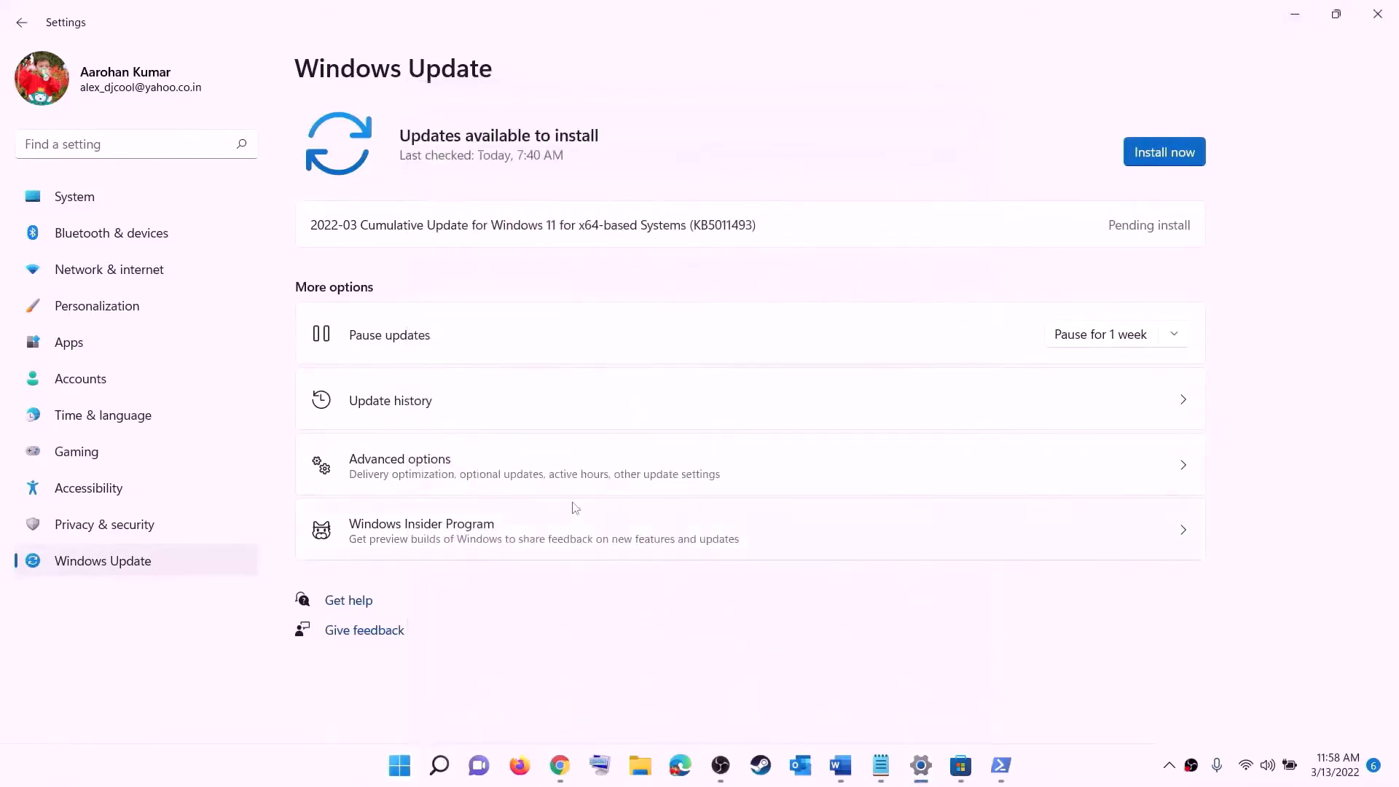
# Copy the WSRESET command from Step 10 of the Word document, search Windows for it, and run it
pyautogui.click(840, 765)
pyautogui.scroll(-3, 419, 371)
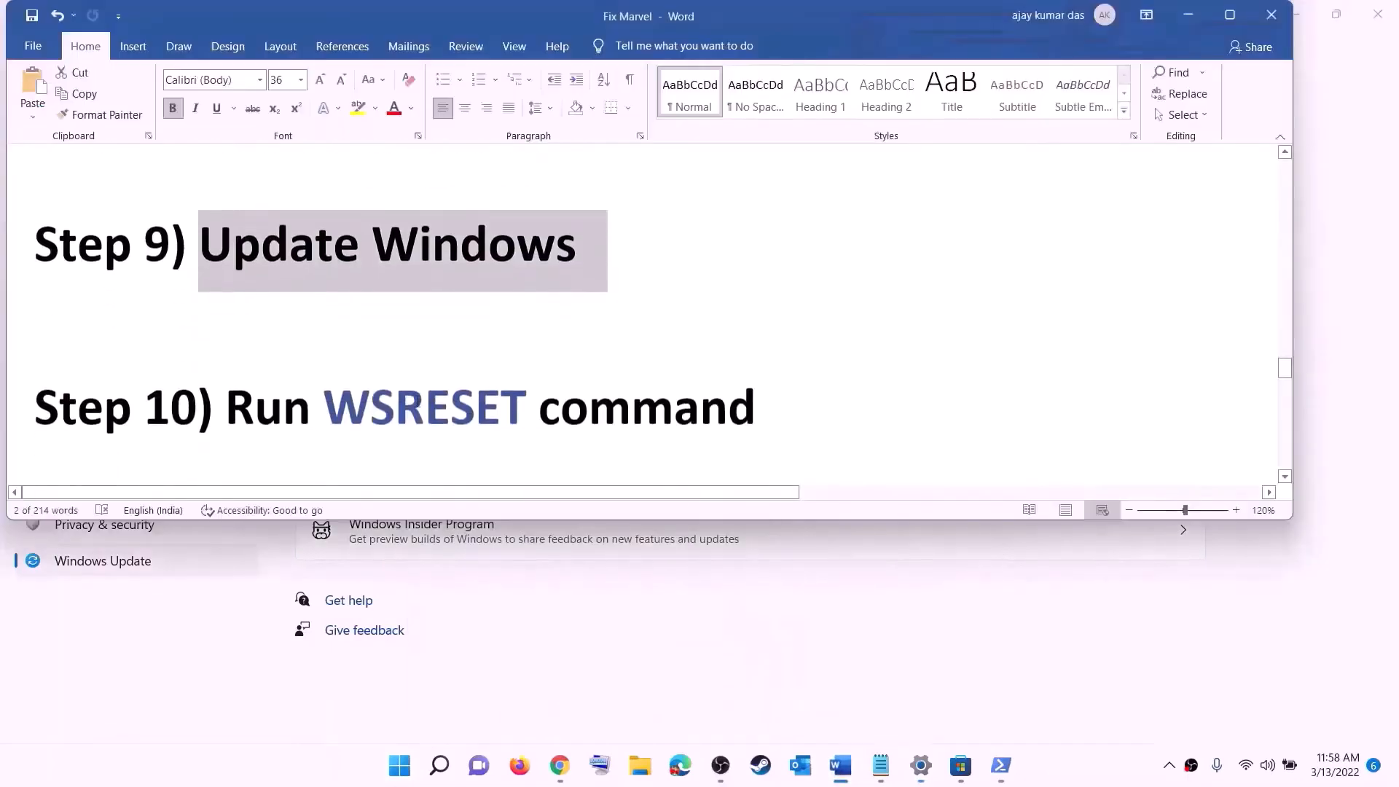
pyautogui.doubleClick(422, 346)
pyautogui.hotkey('ctrl', 'c')
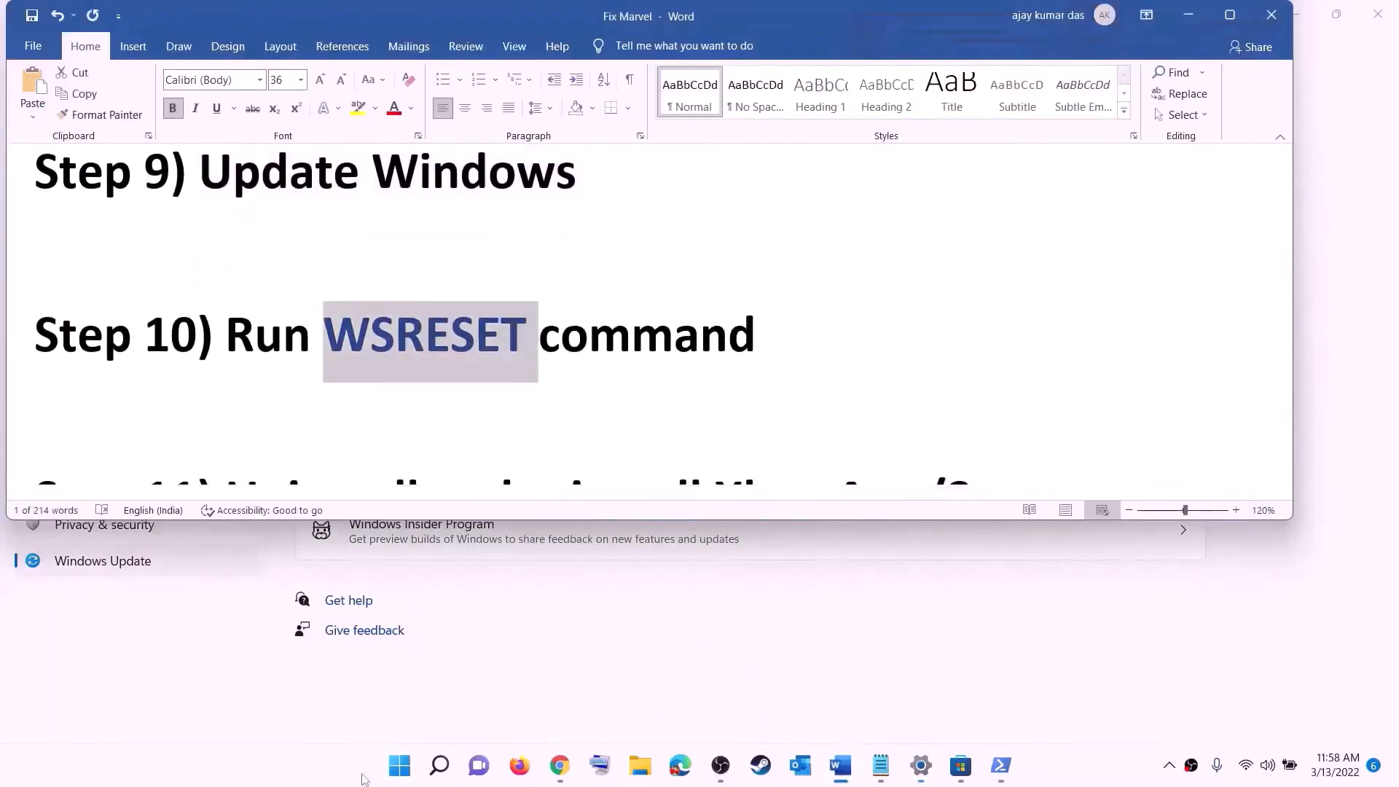
pyautogui.click(394, 778)
pyautogui.hotkey('ctrl', 'v')
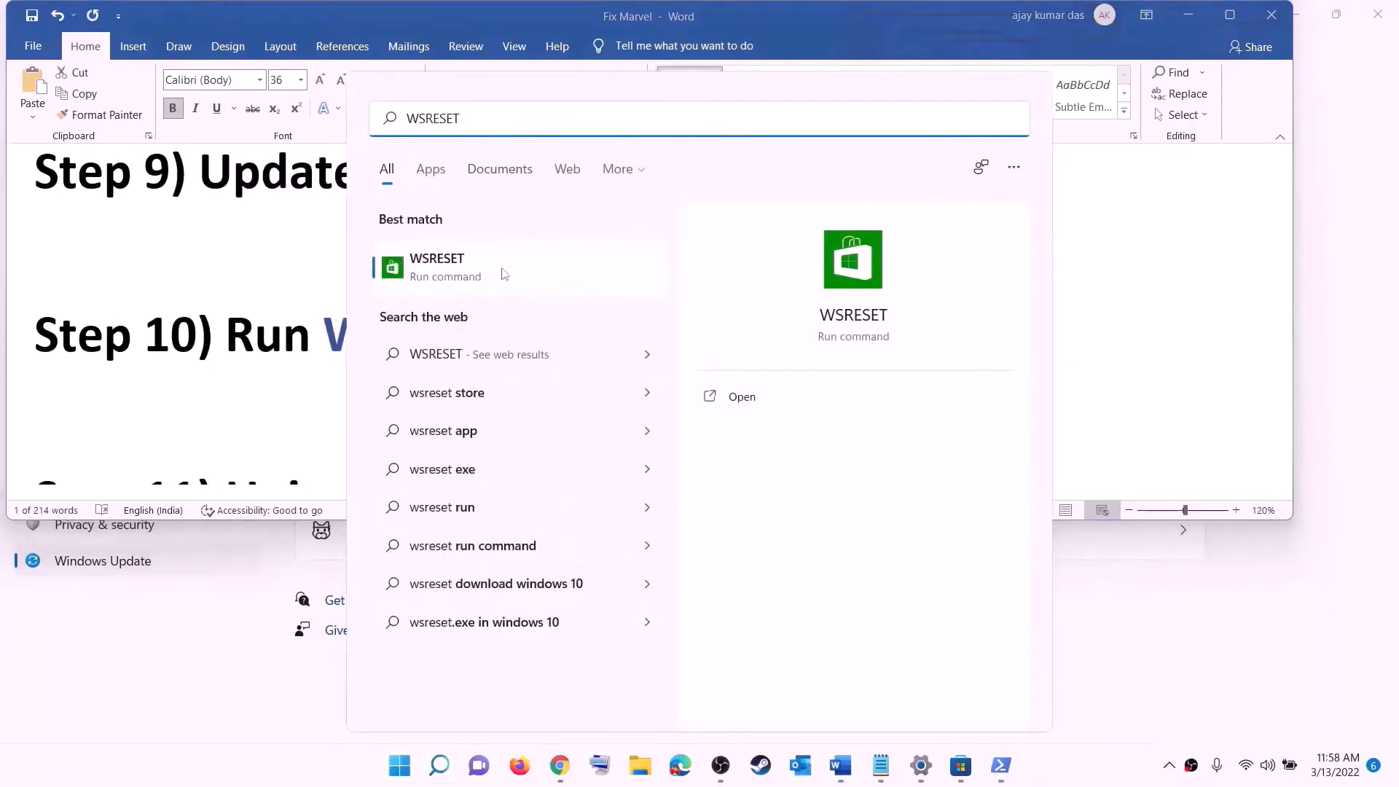
pyautogui.click(460, 278)
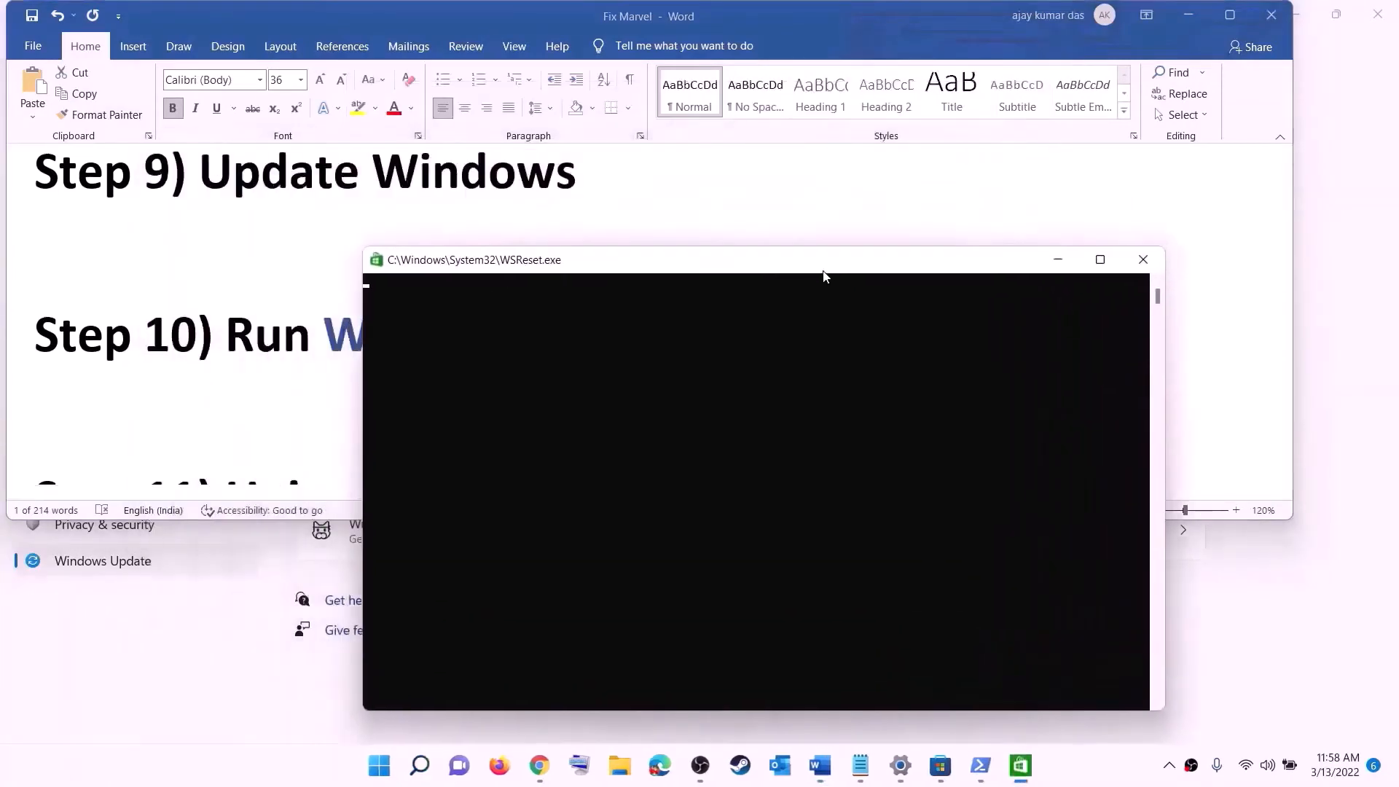
pyautogui.moveTo(824, 274); pyautogui.dragTo(811, 247)
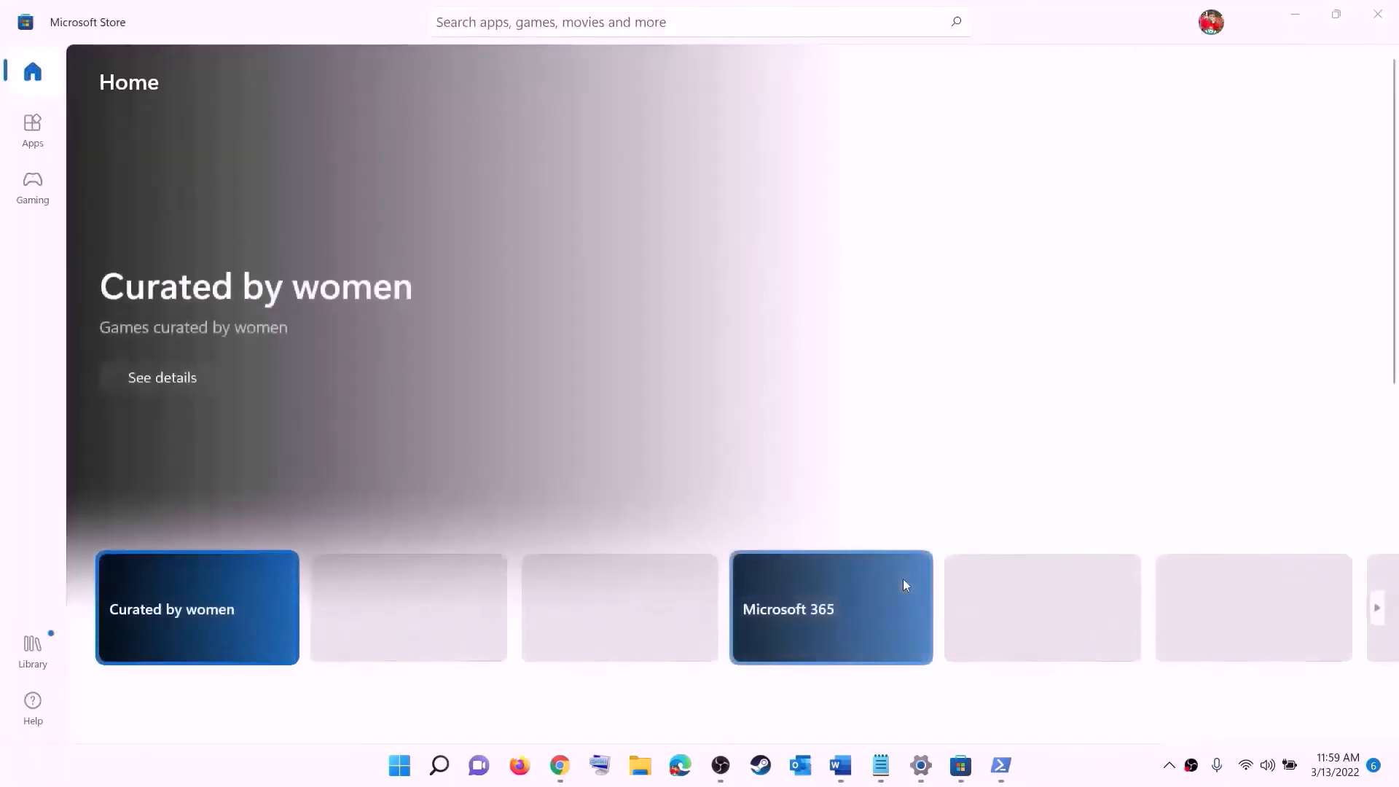
# Go to Step 11, Uninstall and reinstall Xbox App/Store, in the Word document and search Windows for xbox
pyautogui.click(839, 765)
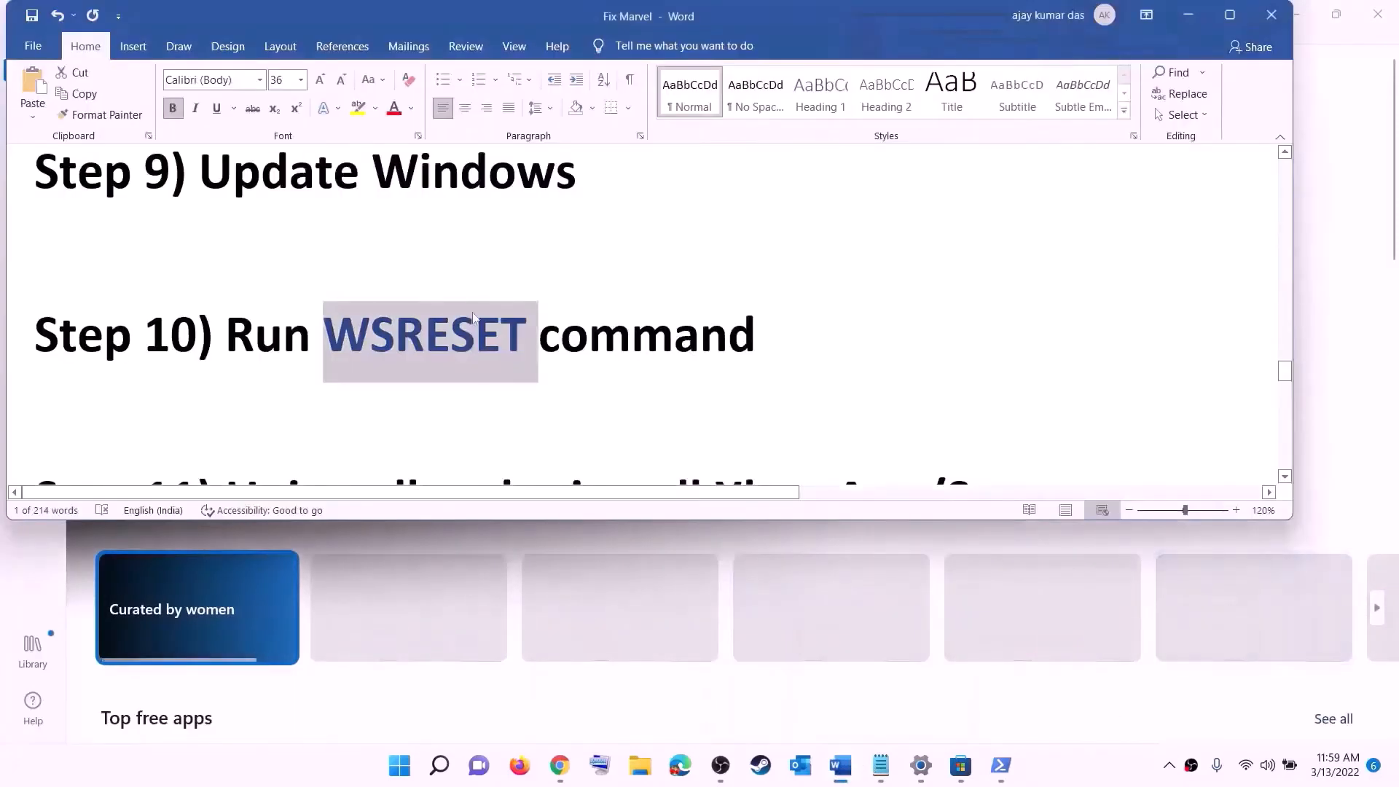
pyautogui.scroll(-3, 482, 364)
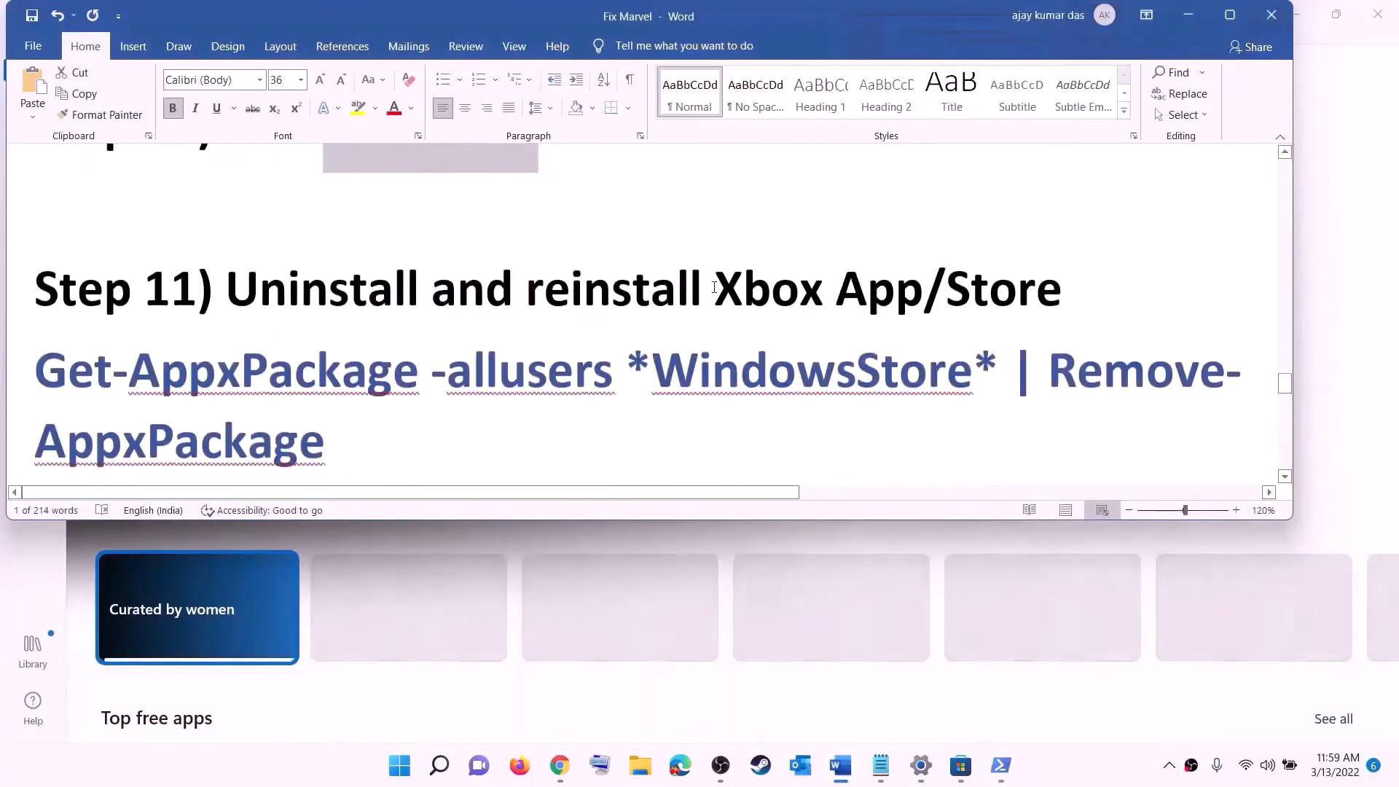
pyautogui.scroll(-1, 496, 365)
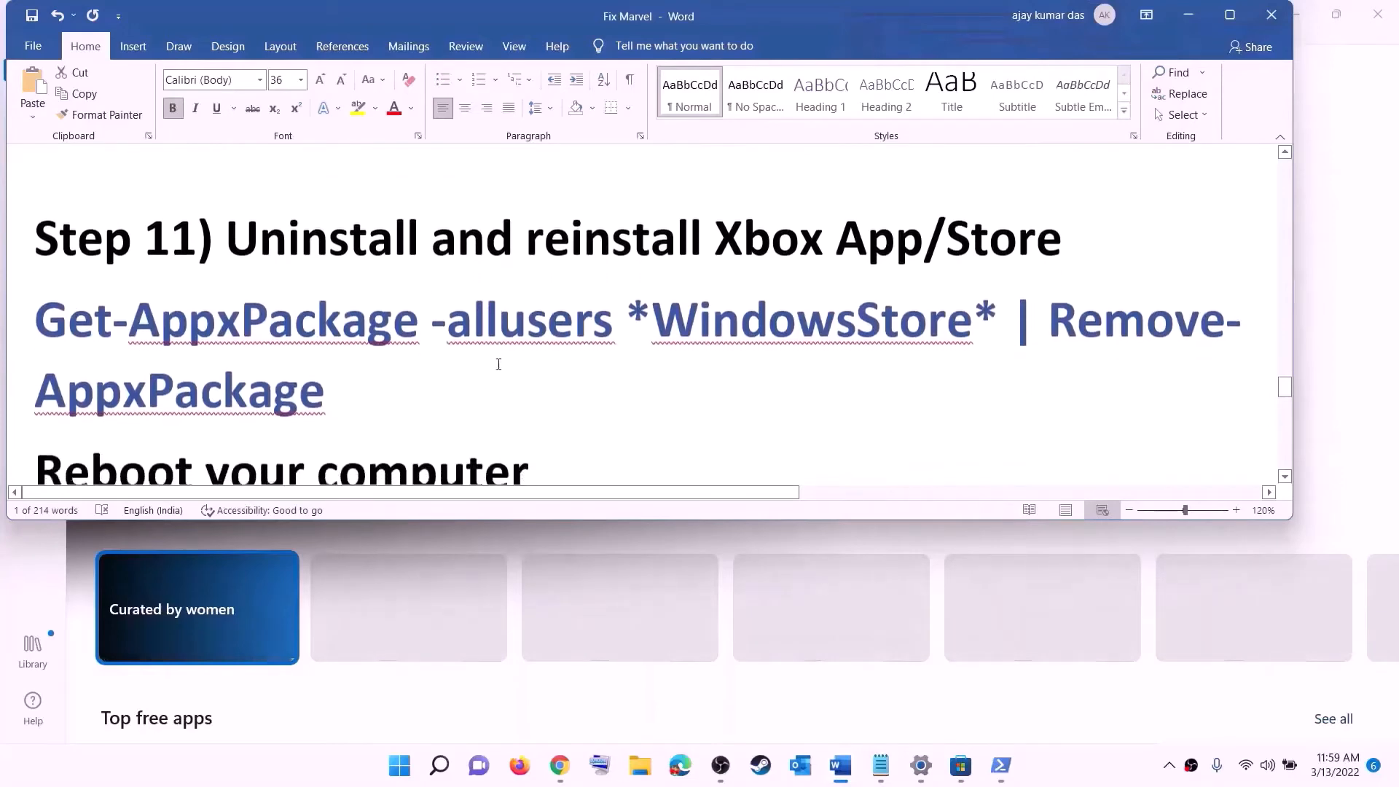
pyautogui.click(408, 778)
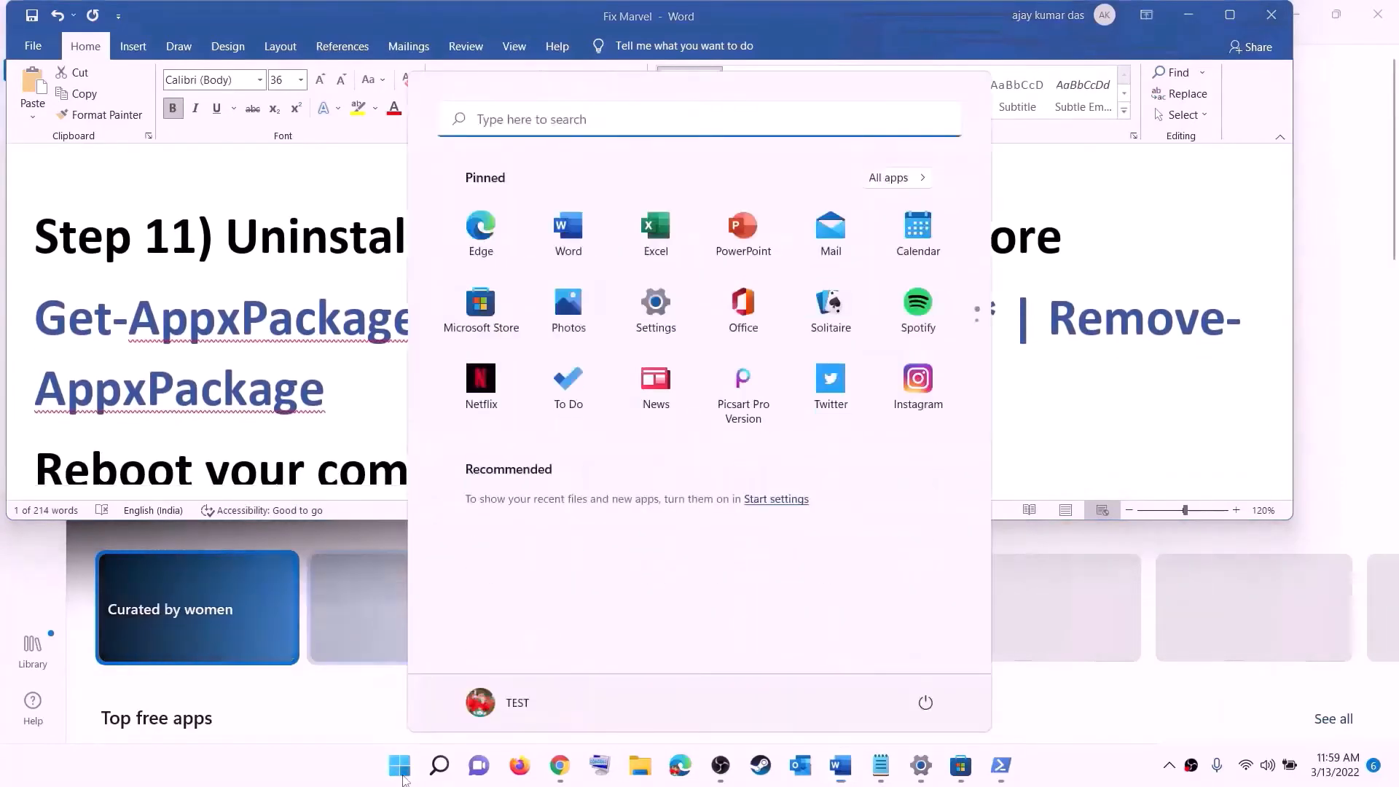
pyautogui.write('xbox')
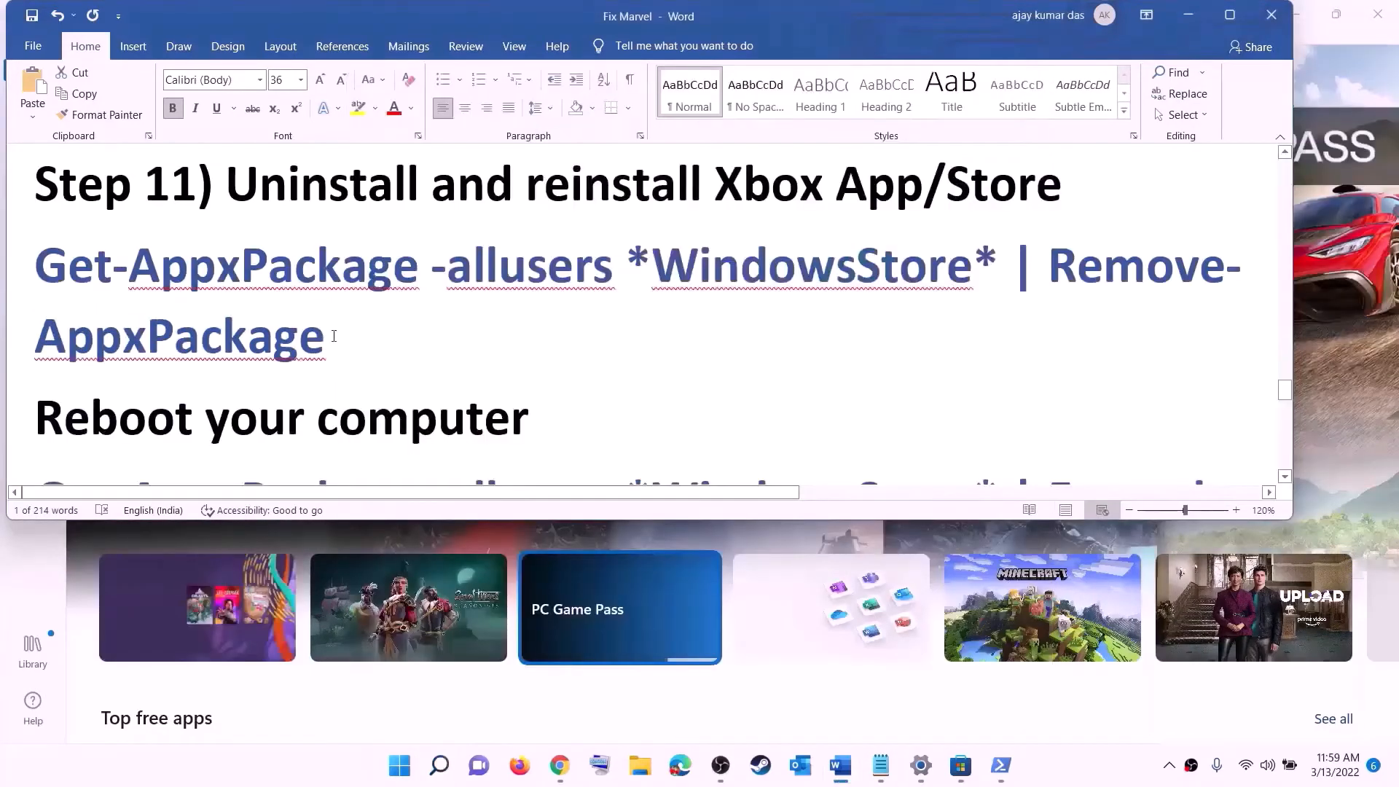
# Copy the command "Get-AppxPackage -allusers *WindowsStore* | Remove-AppxPackage" from Step 11 of the Word document
pyautogui.tripleClick(333, 336)
pyautogui.rightClick(135, 295)
pyautogui.click(179, 334)
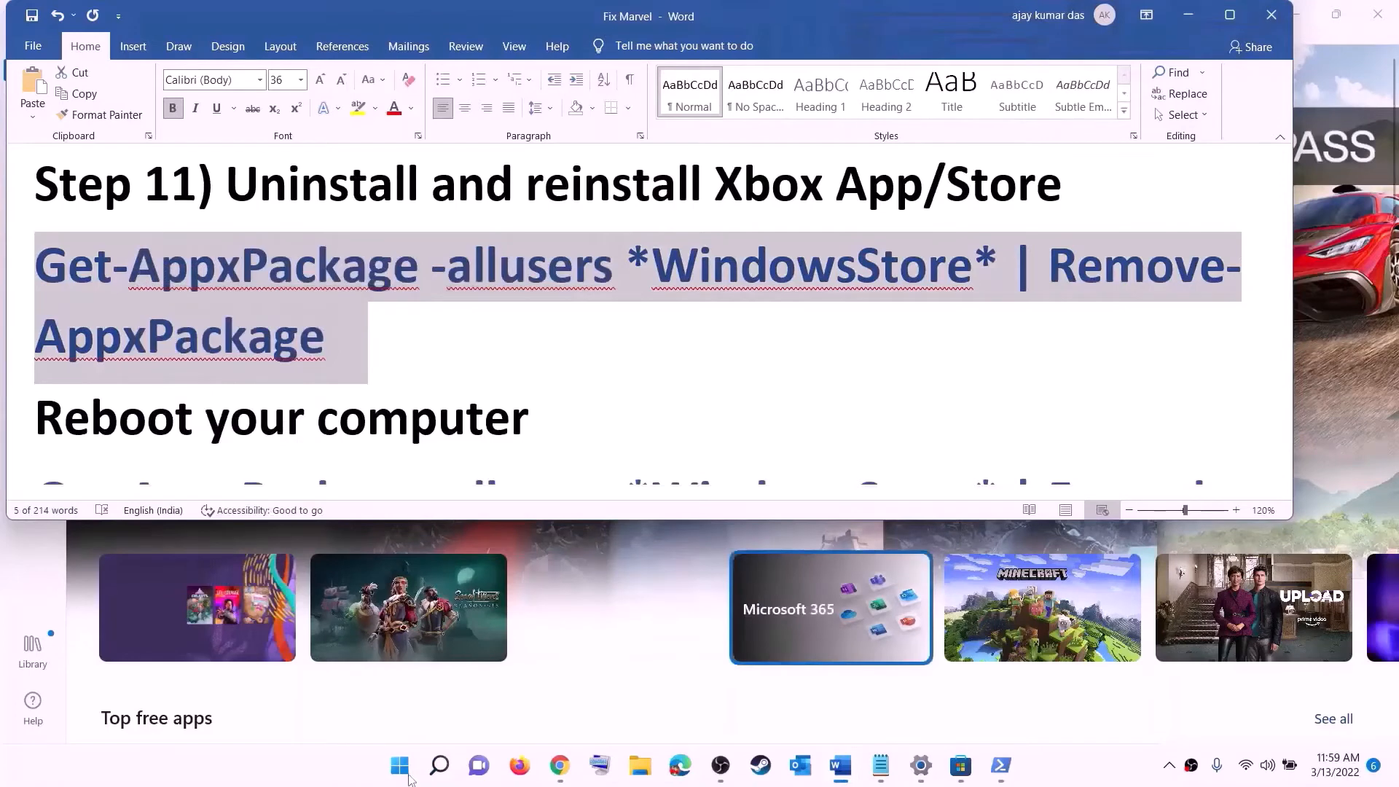
# Search Windows for PowerShell, open it as administrator, and run the copied Microsoft Store removal command
pyautogui.click(409, 779)
pyautogui.write('pow')
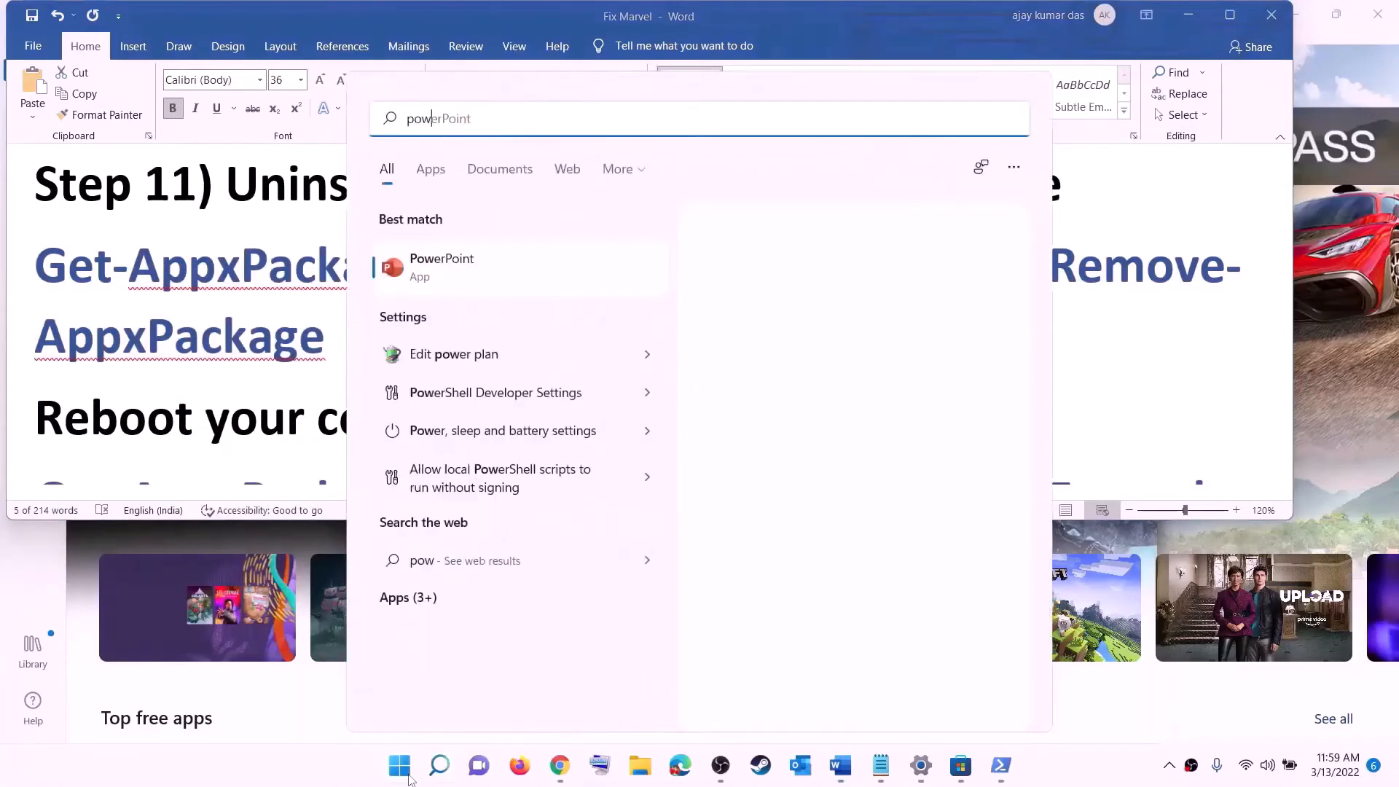
pyautogui.write('e')
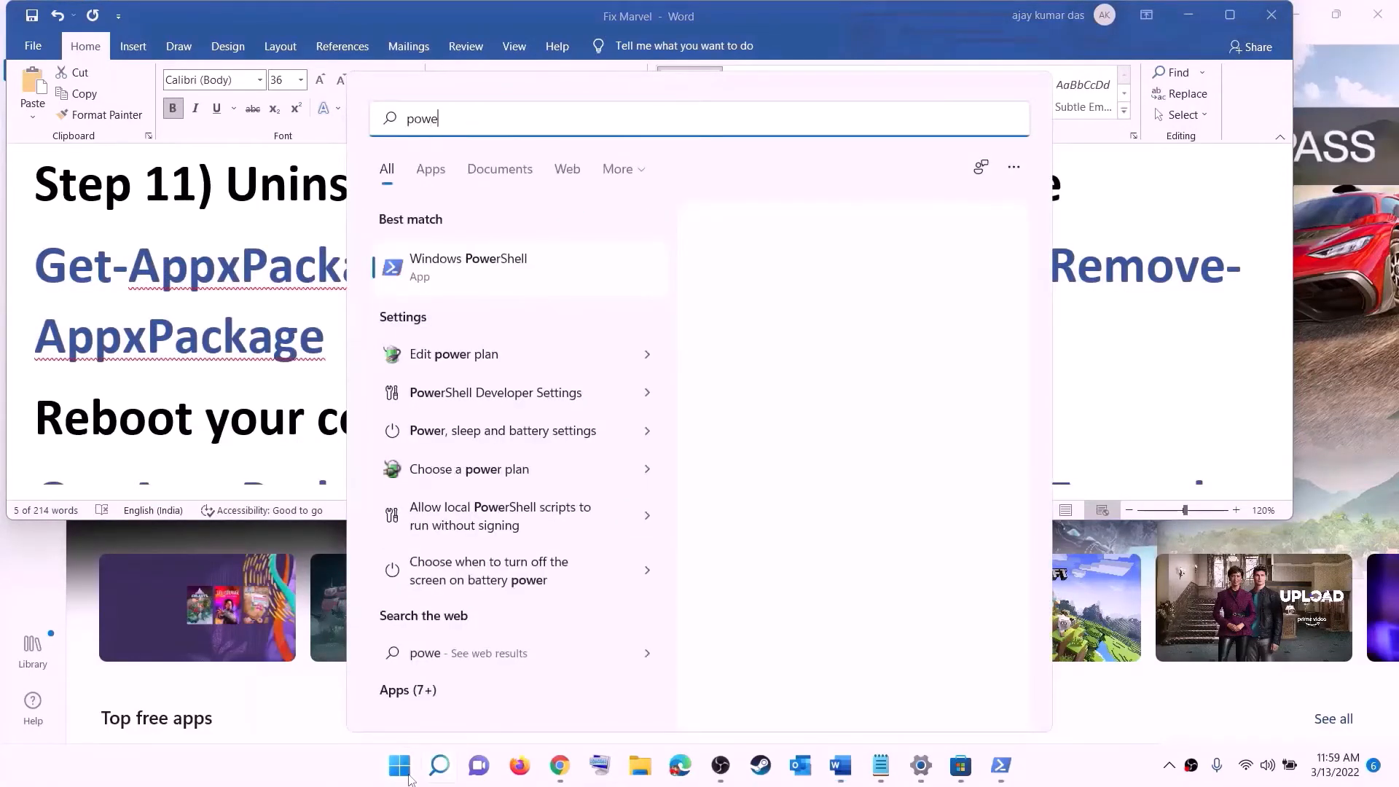
pyautogui.write('rshel')
pyautogui.rightClick(474, 271)
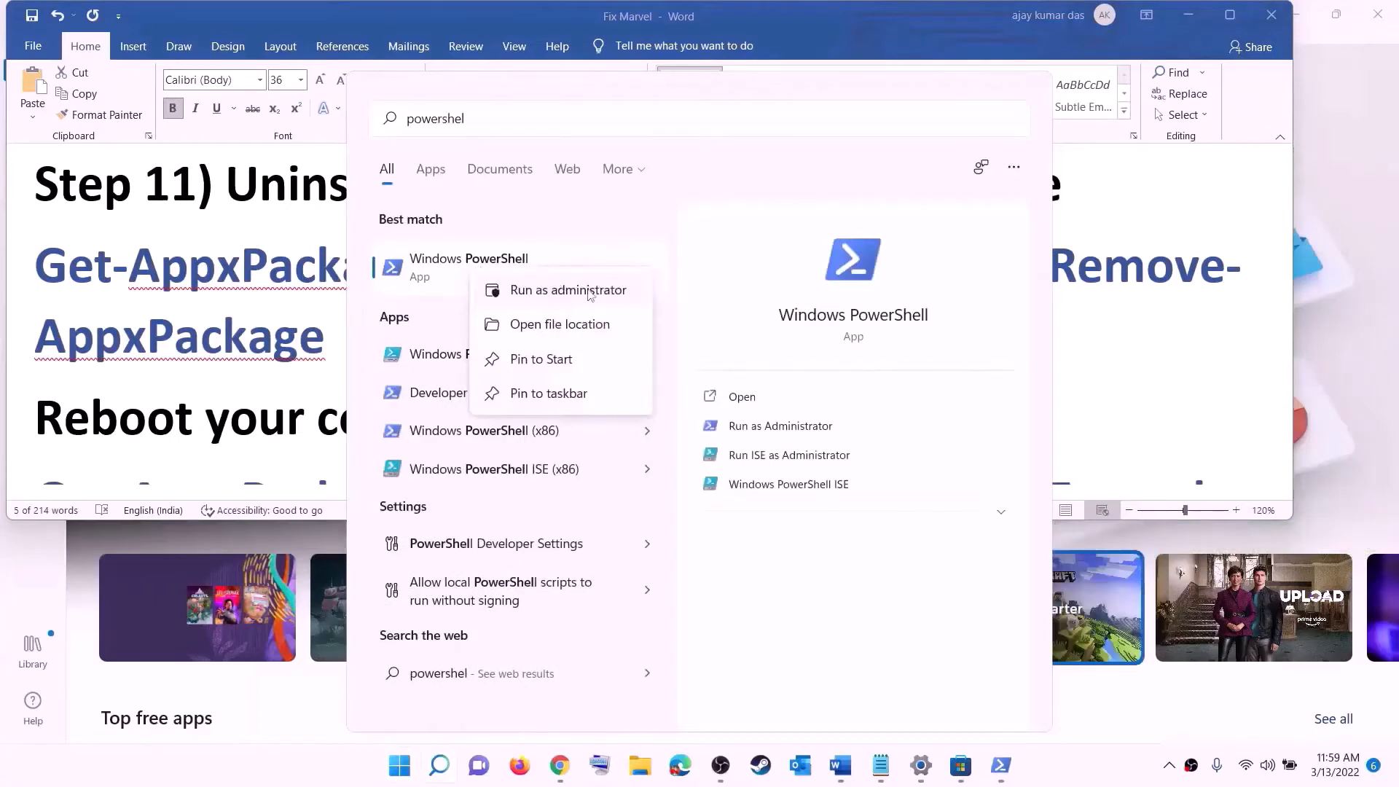
pyautogui.press('Escape')
pyautogui.hotkey('ctrl', 'shift', 'Return')
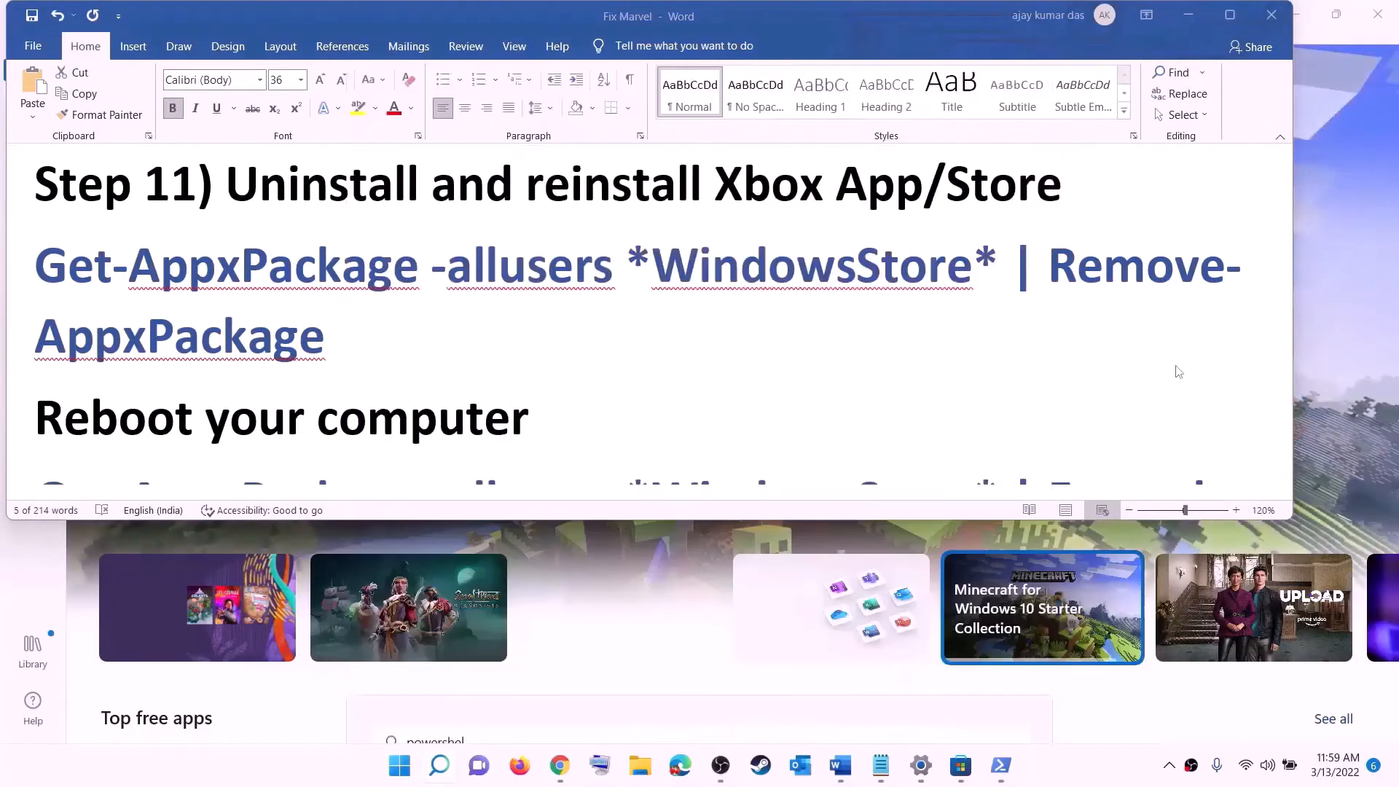
pyautogui.click(597, 530)
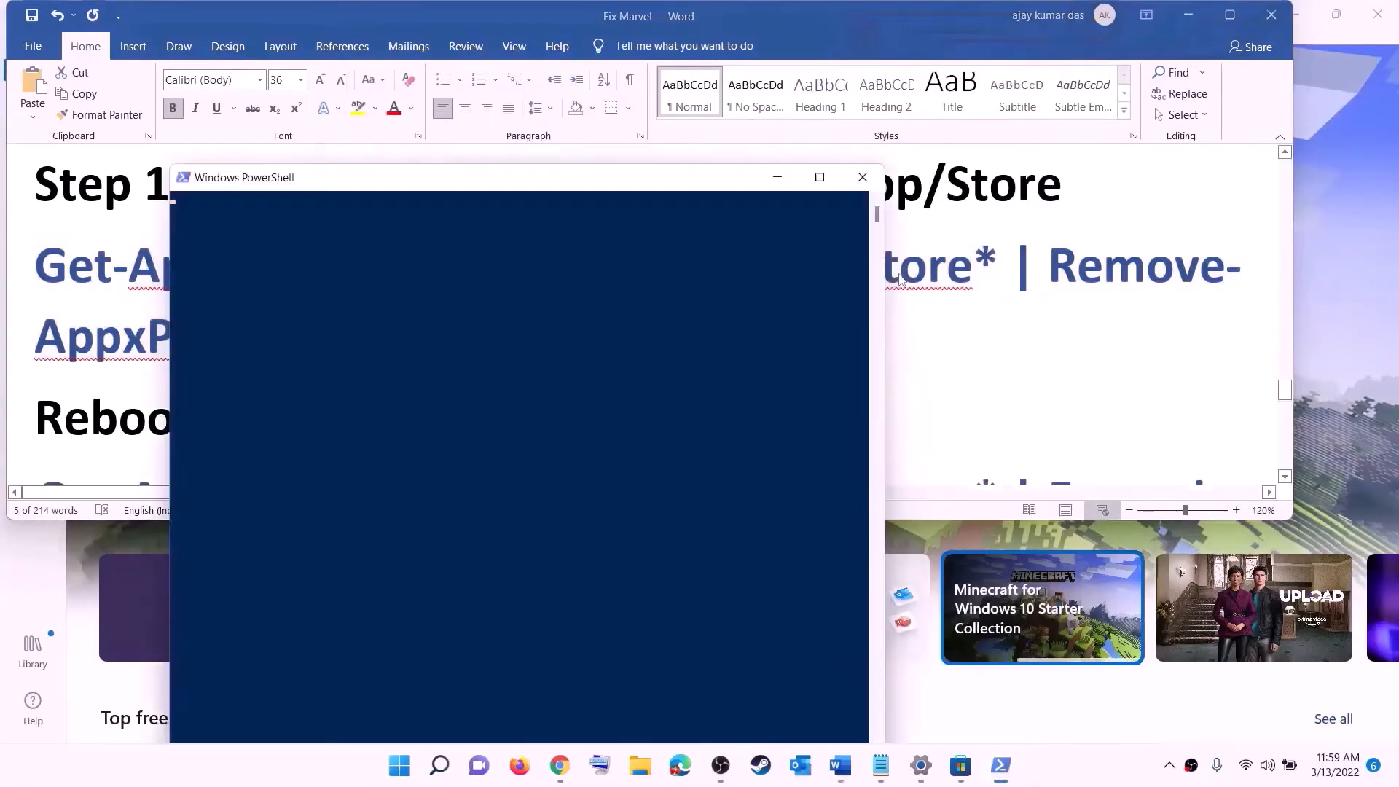
pyautogui.rightClick(436, 270)
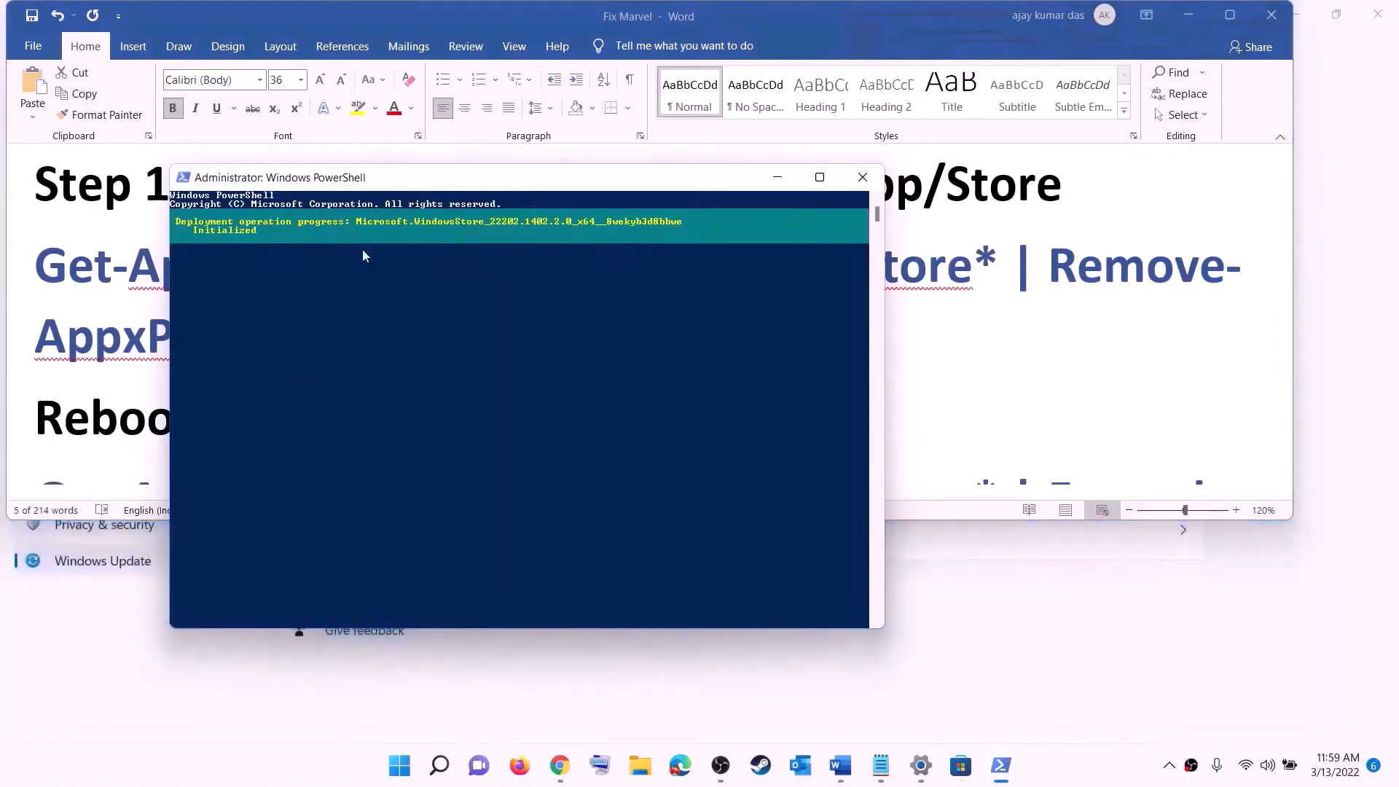
# Highlight the reboot instruction in the Word document and view the computer's power options without choosing one
pyautogui.click(83, 370)
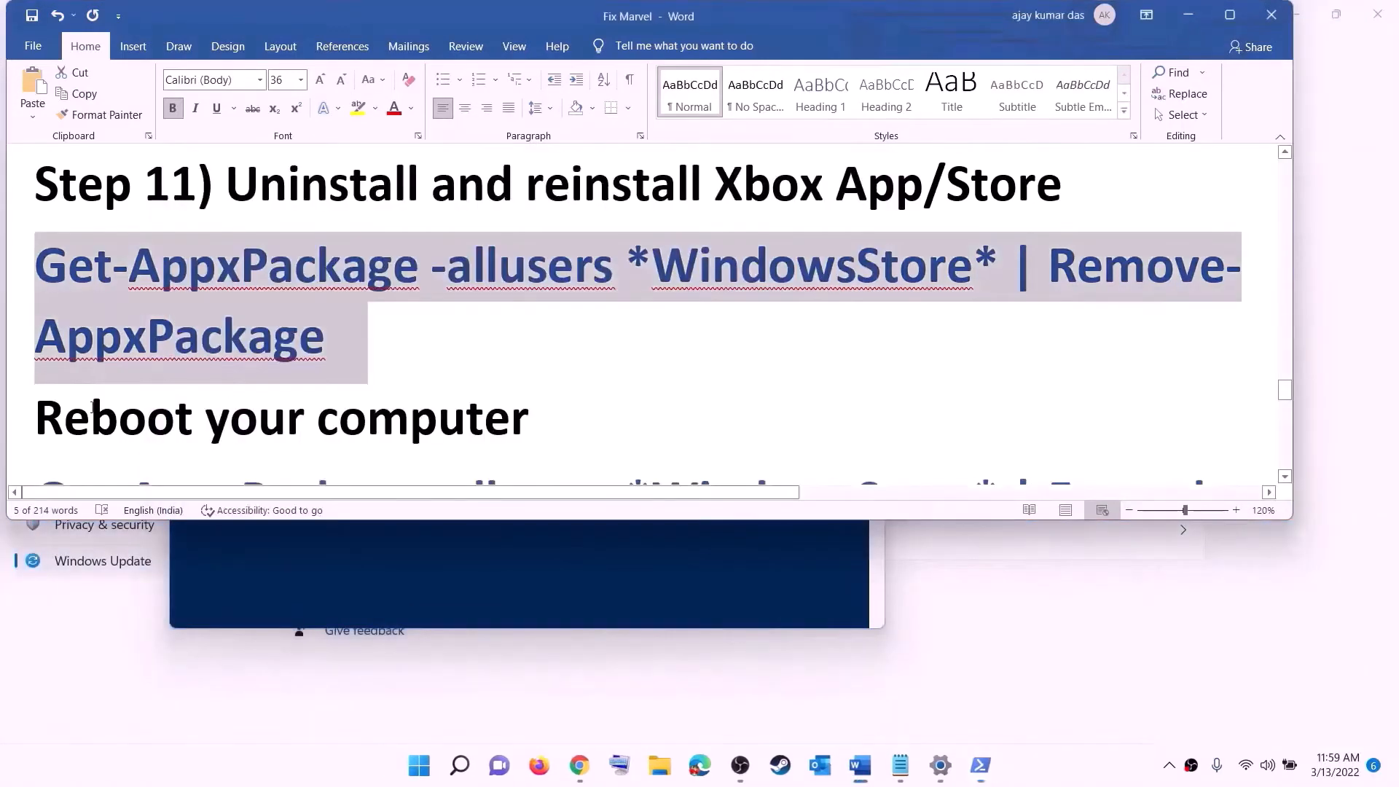
pyautogui.doubleClick(94, 408)
pyautogui.click(422, 769)
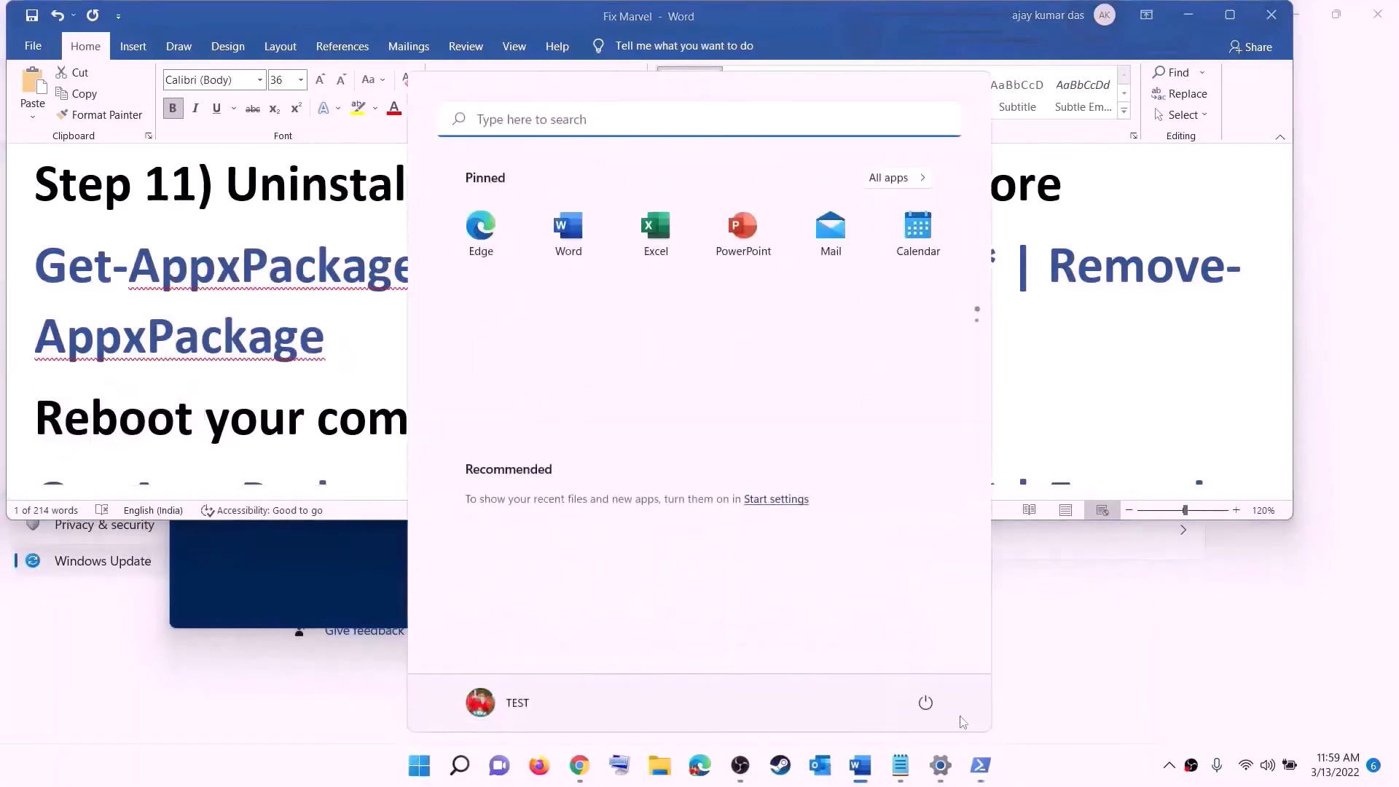
pyautogui.click(925, 702)
pyautogui.click(303, 339)
# Copy the WindowsStore command with Foreach and Add-AppxPackage -DisableDevelopmentMode -Register below the reboot instruction in the Word document
pyautogui.scroll(-3, 400, 326)
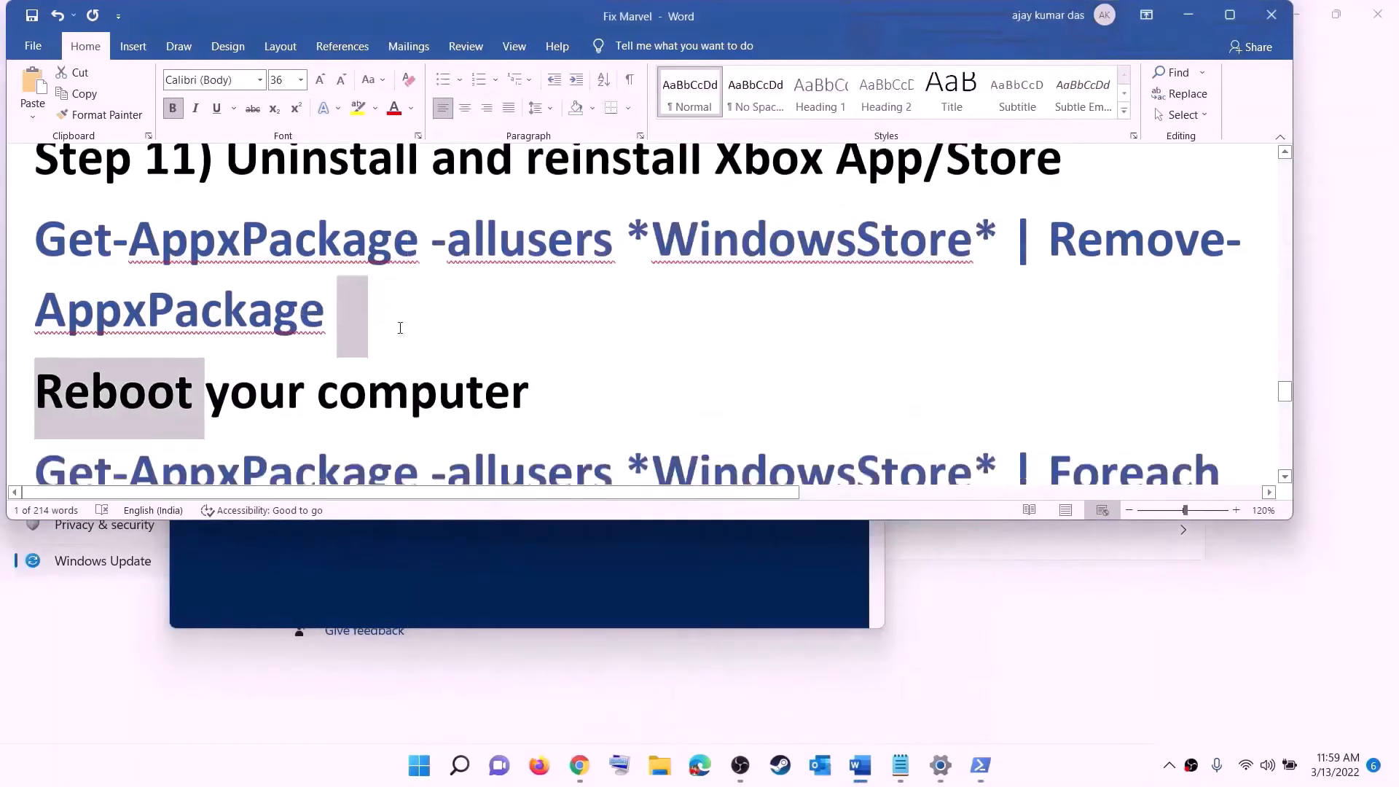
pyautogui.tripleClick(843, 323)
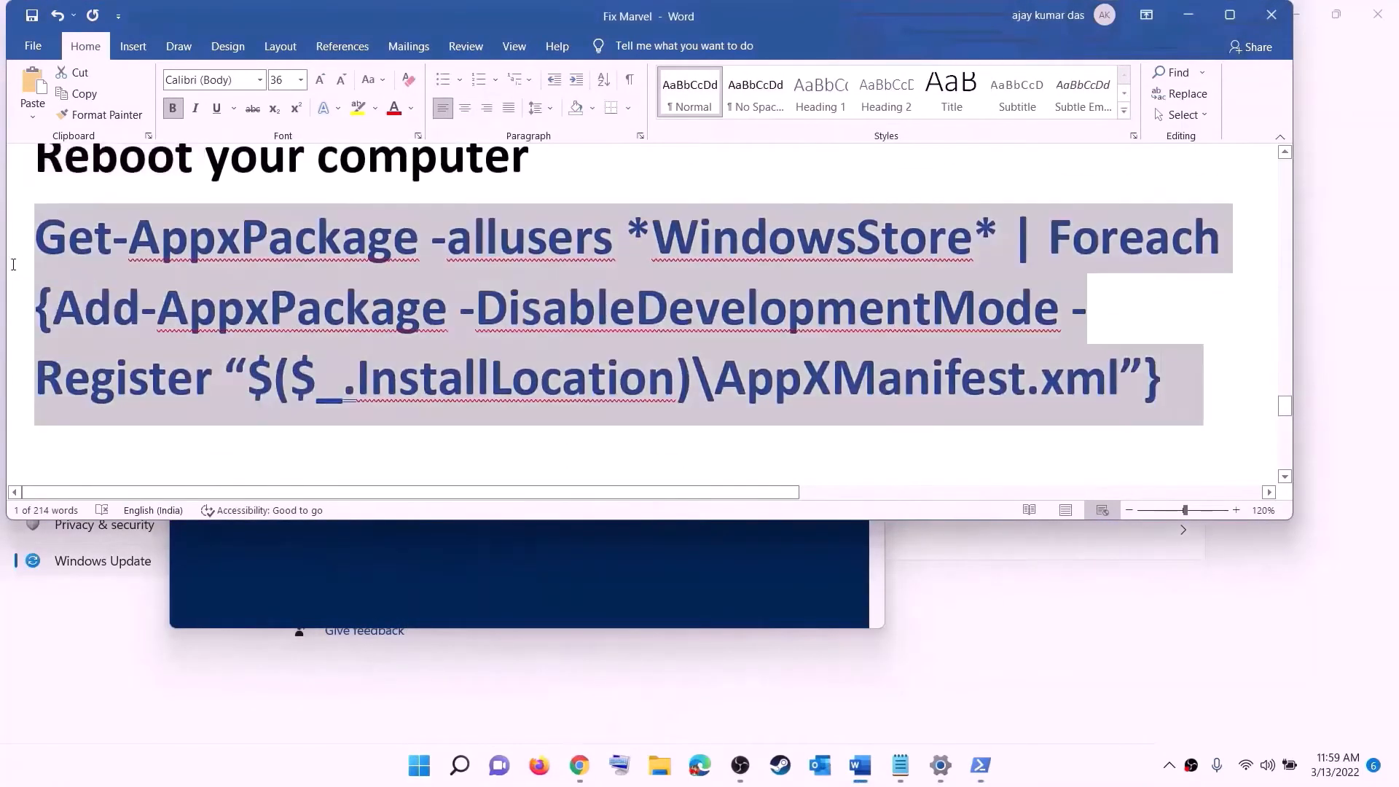
pyautogui.rightClick(237, 281)
pyautogui.click(287, 320)
# Open a new Windows PowerShell window as administrator and run the copied command to re-register the Microsoft Store
pyautogui.click(421, 776)
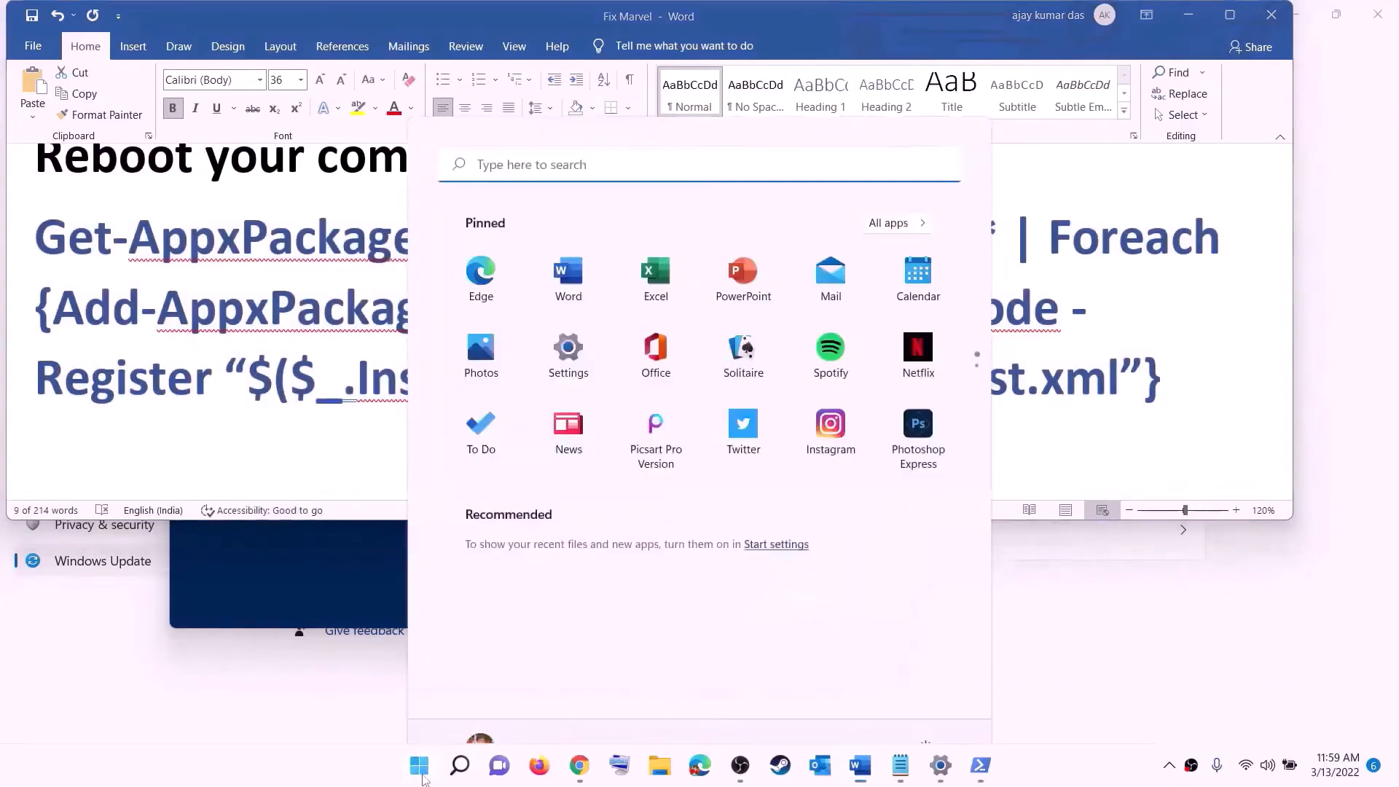
pyautogui.write('powershell')
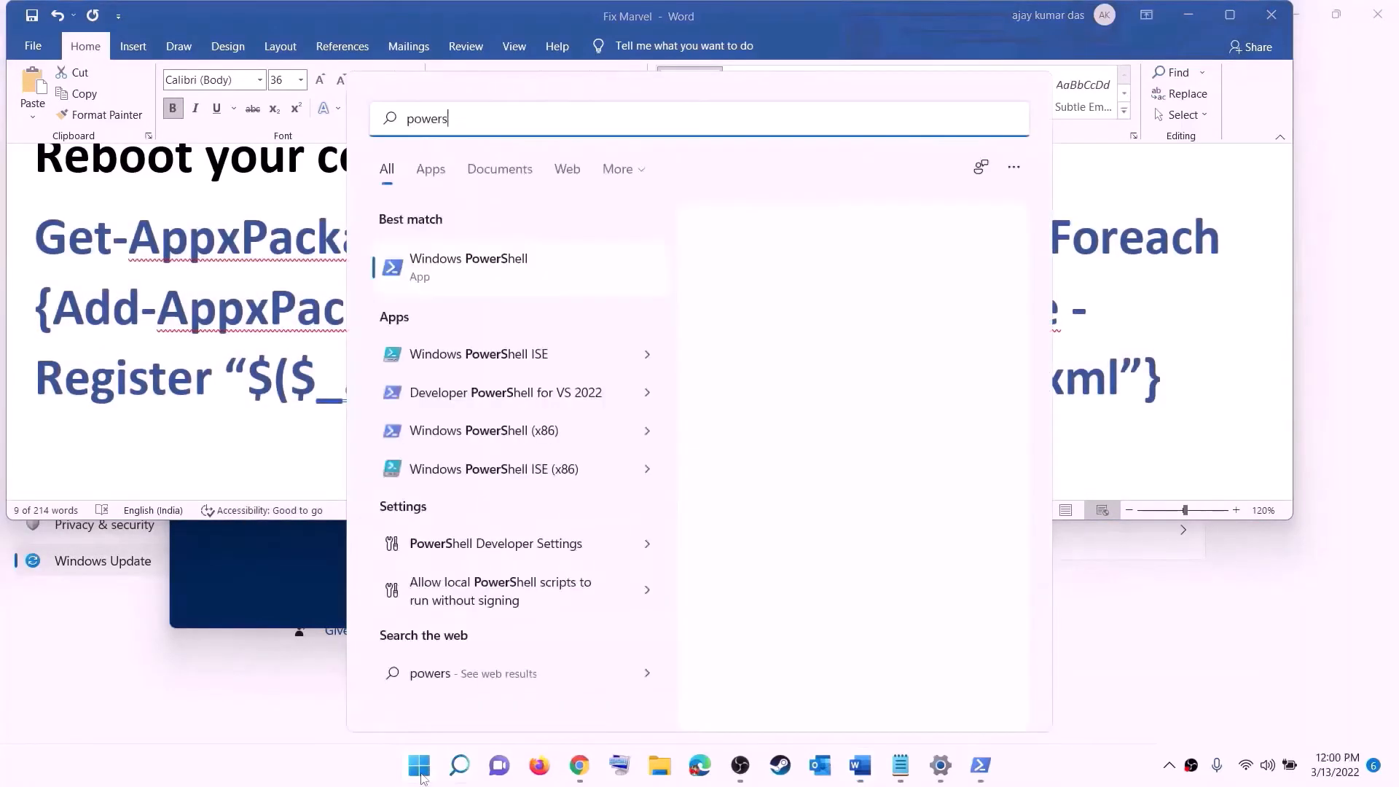
pyautogui.rightClick(441, 277)
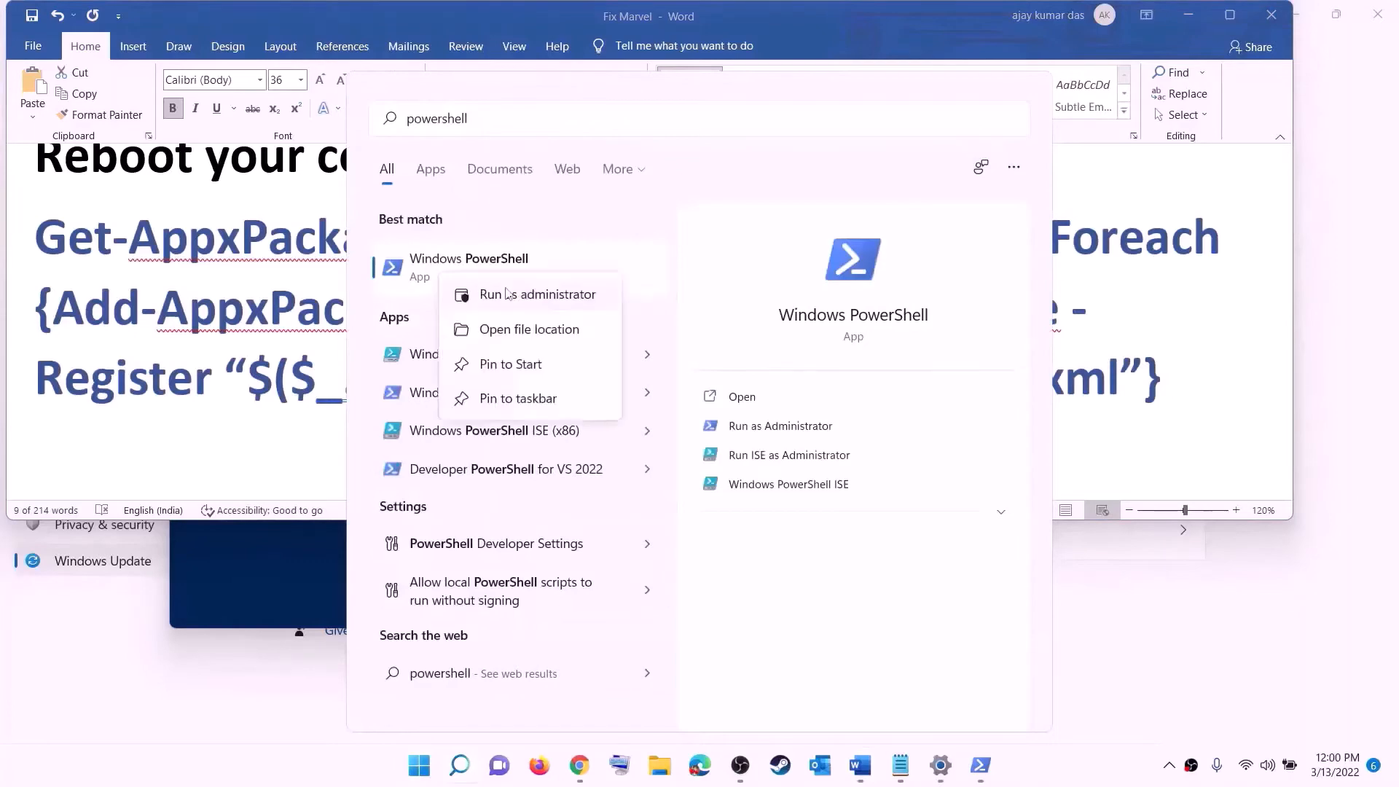
pyautogui.click(573, 303)
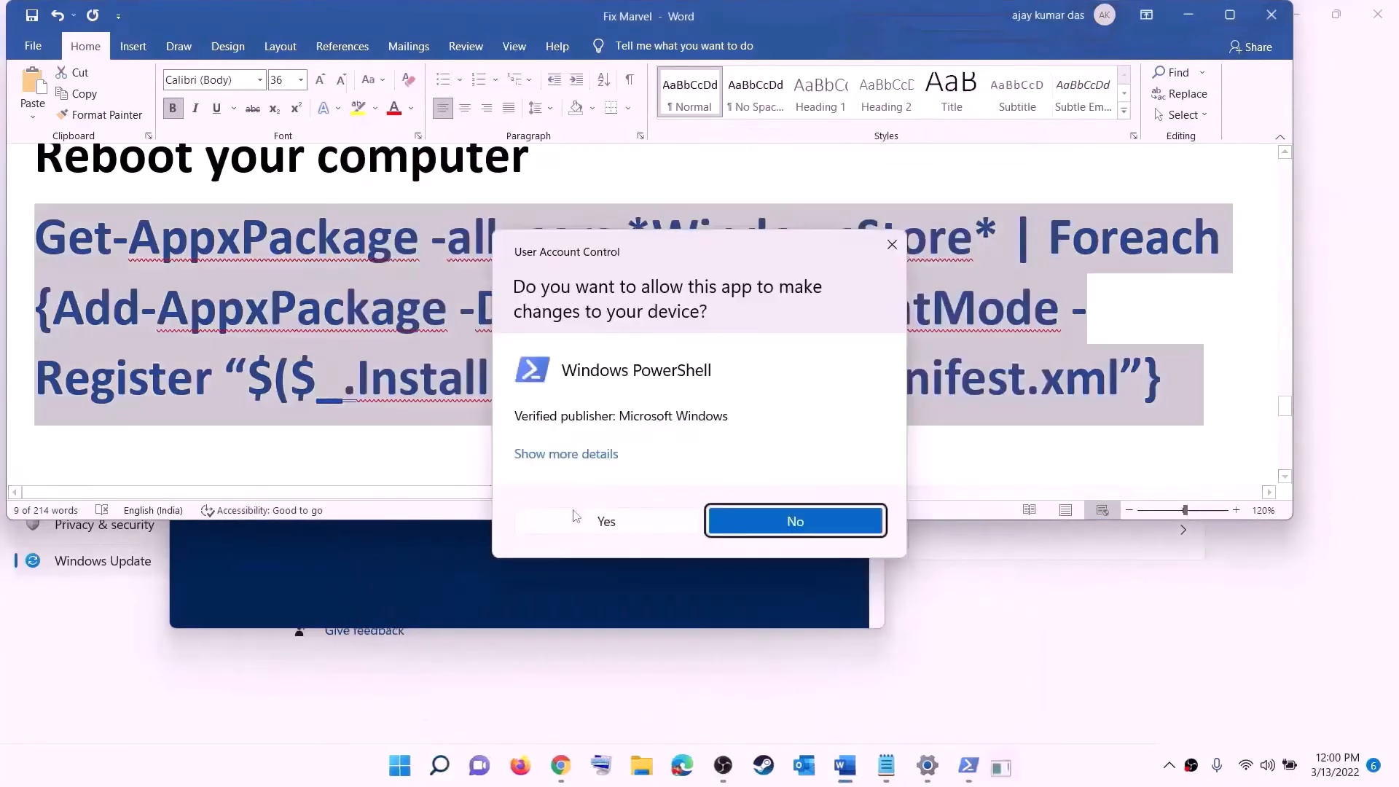
pyautogui.click(625, 521)
pyautogui.moveTo(509, 69); pyautogui.dragTo(664, 156)
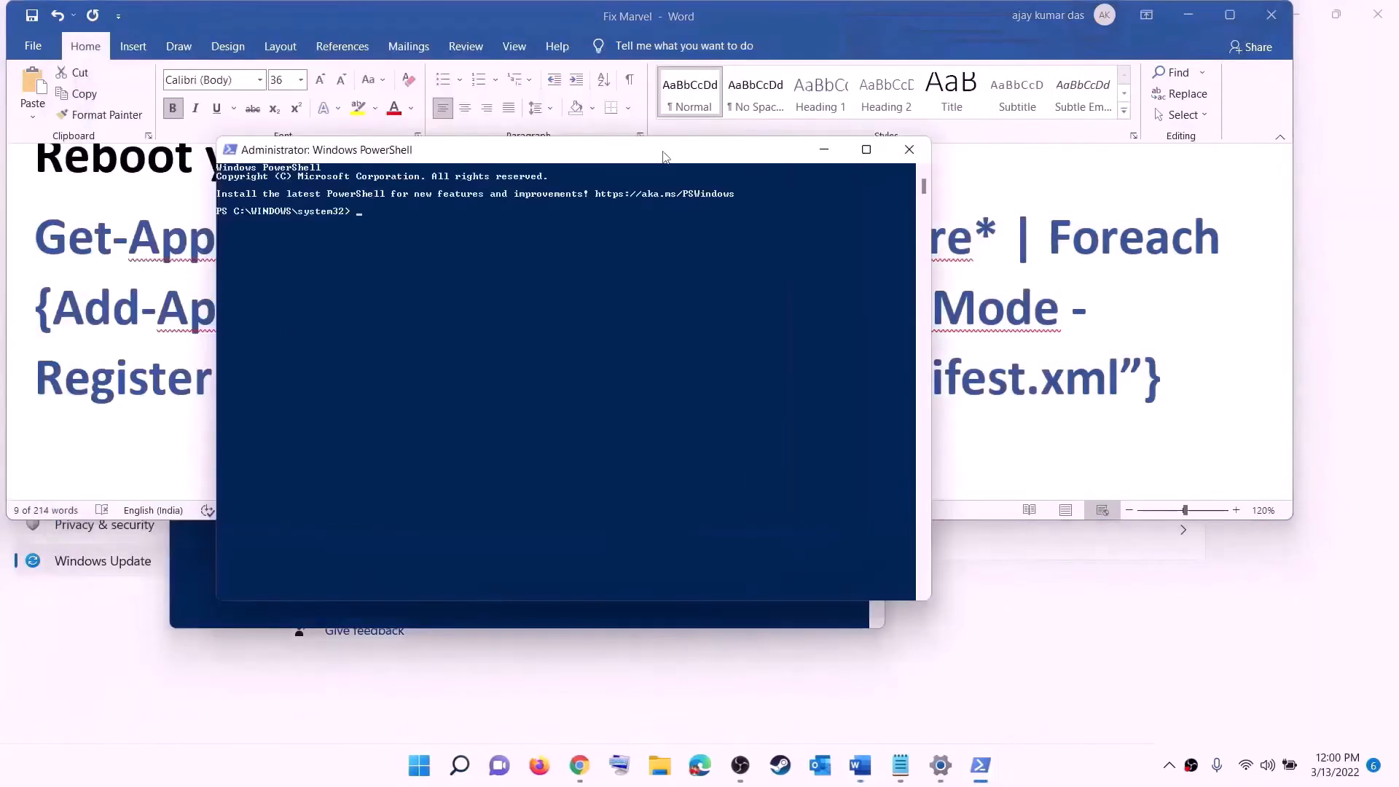
pyautogui.hotkey('ctrl', 'v')
pyautogui.press('Return')
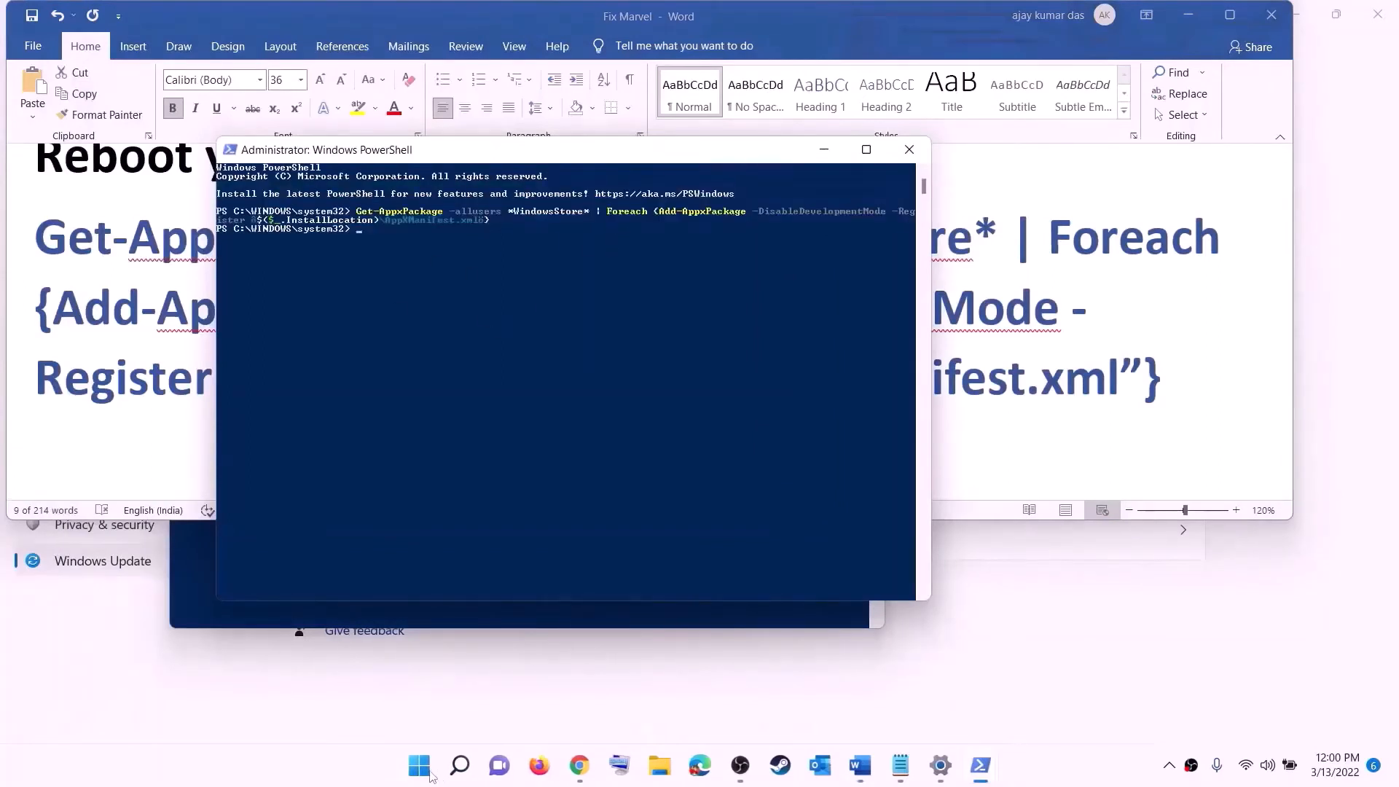
# Search Windows for the Microsoft Store, open it, and maximize its window
pyautogui.click(429, 772)
pyautogui.write('stor')
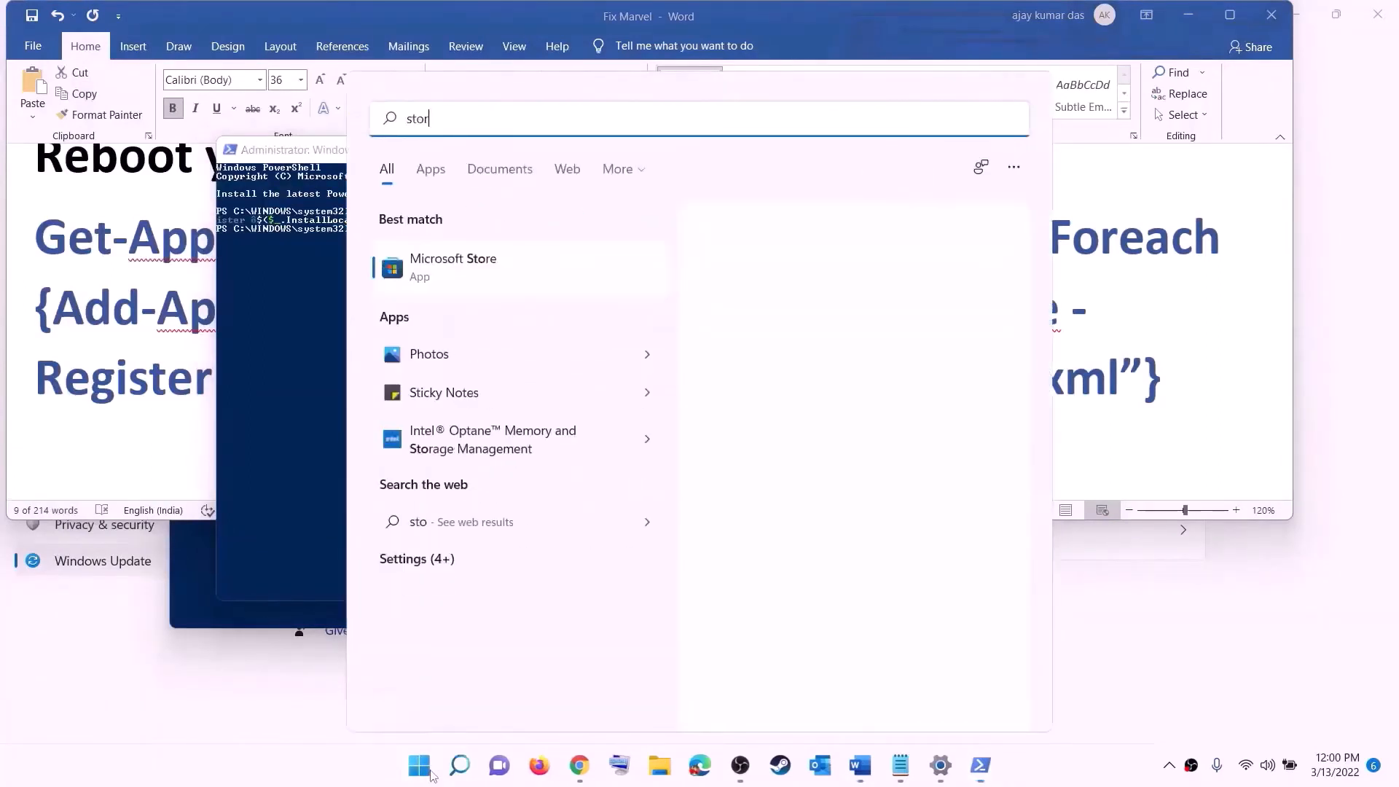
pyautogui.write('e')
pyautogui.click(437, 258)
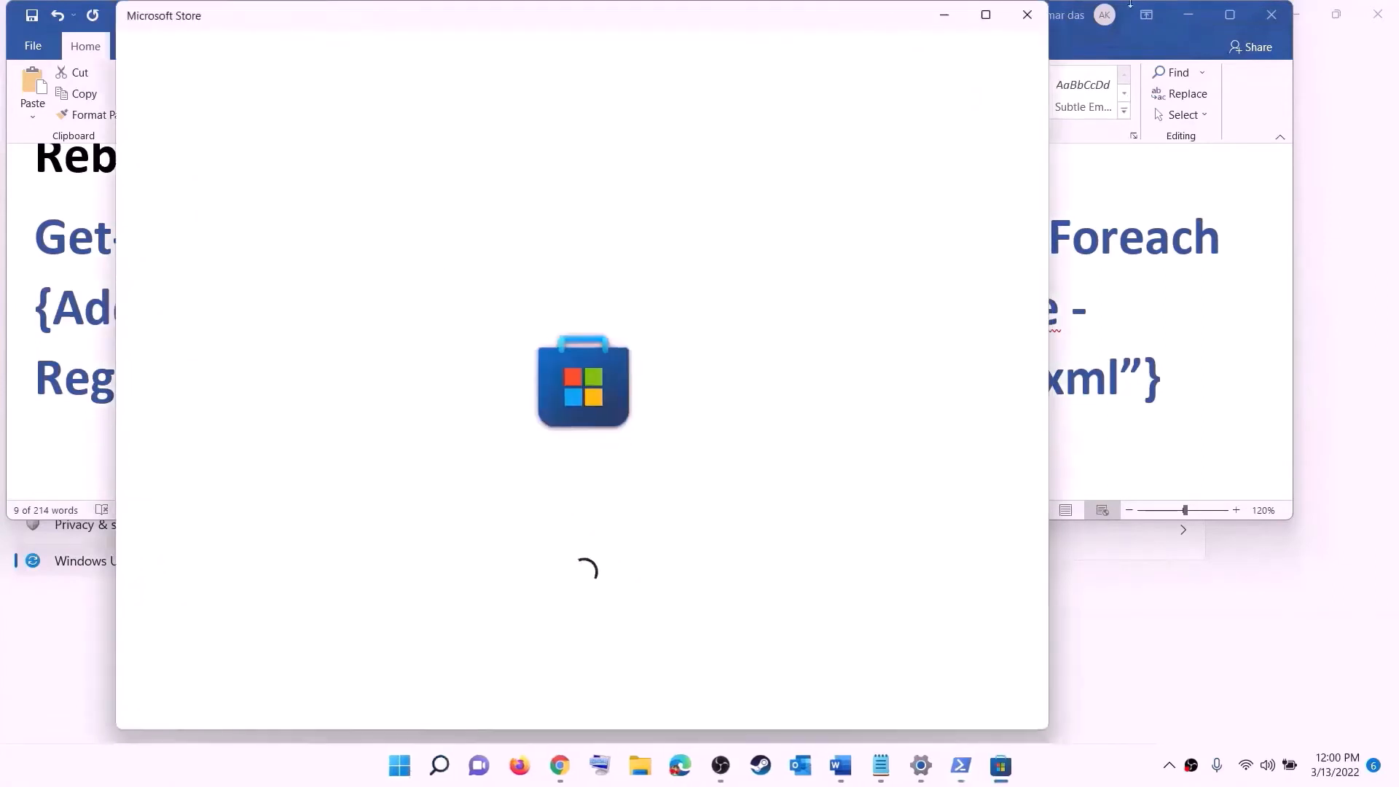
pyautogui.click(985, 15)
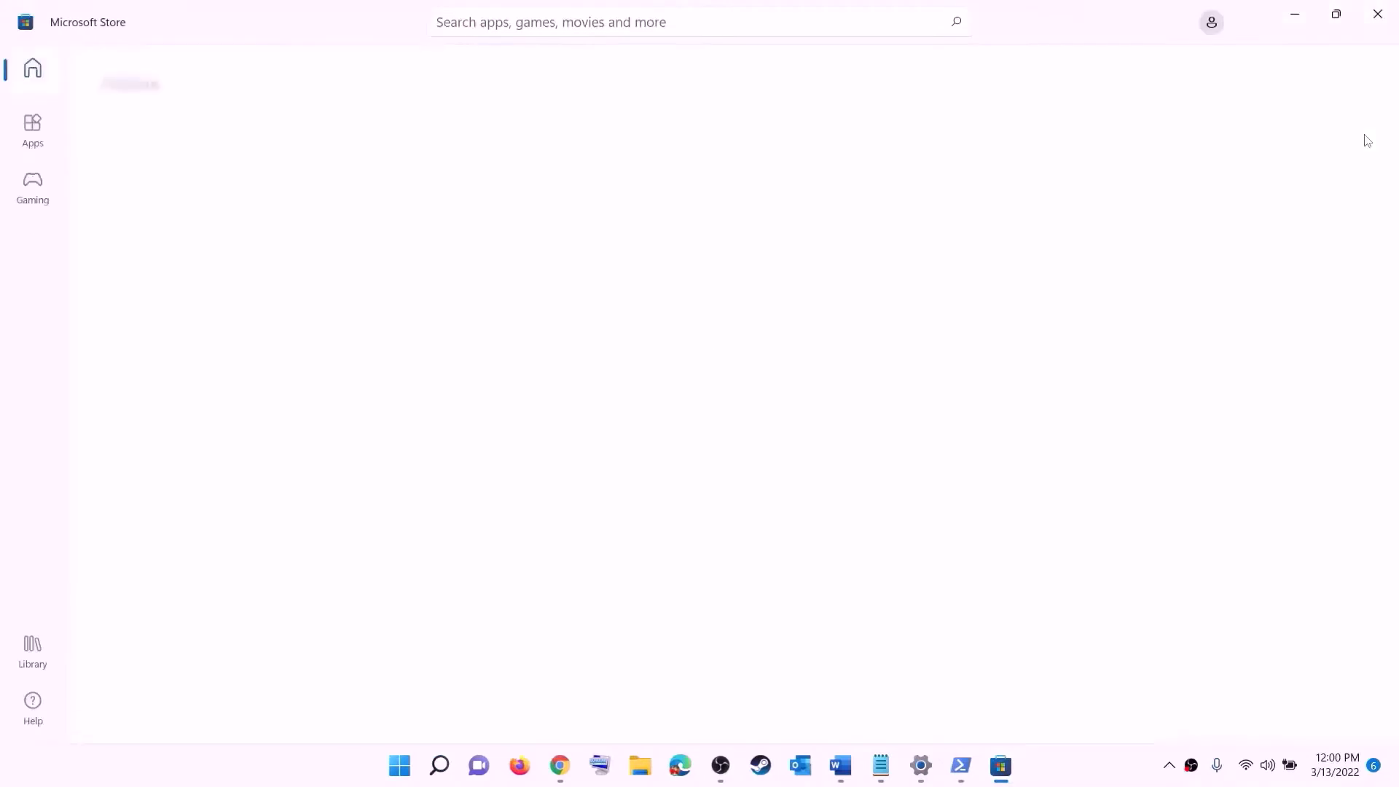
# Search the Microsoft Store for xbox and open the Xbox app's page
pyautogui.click(525, 22)
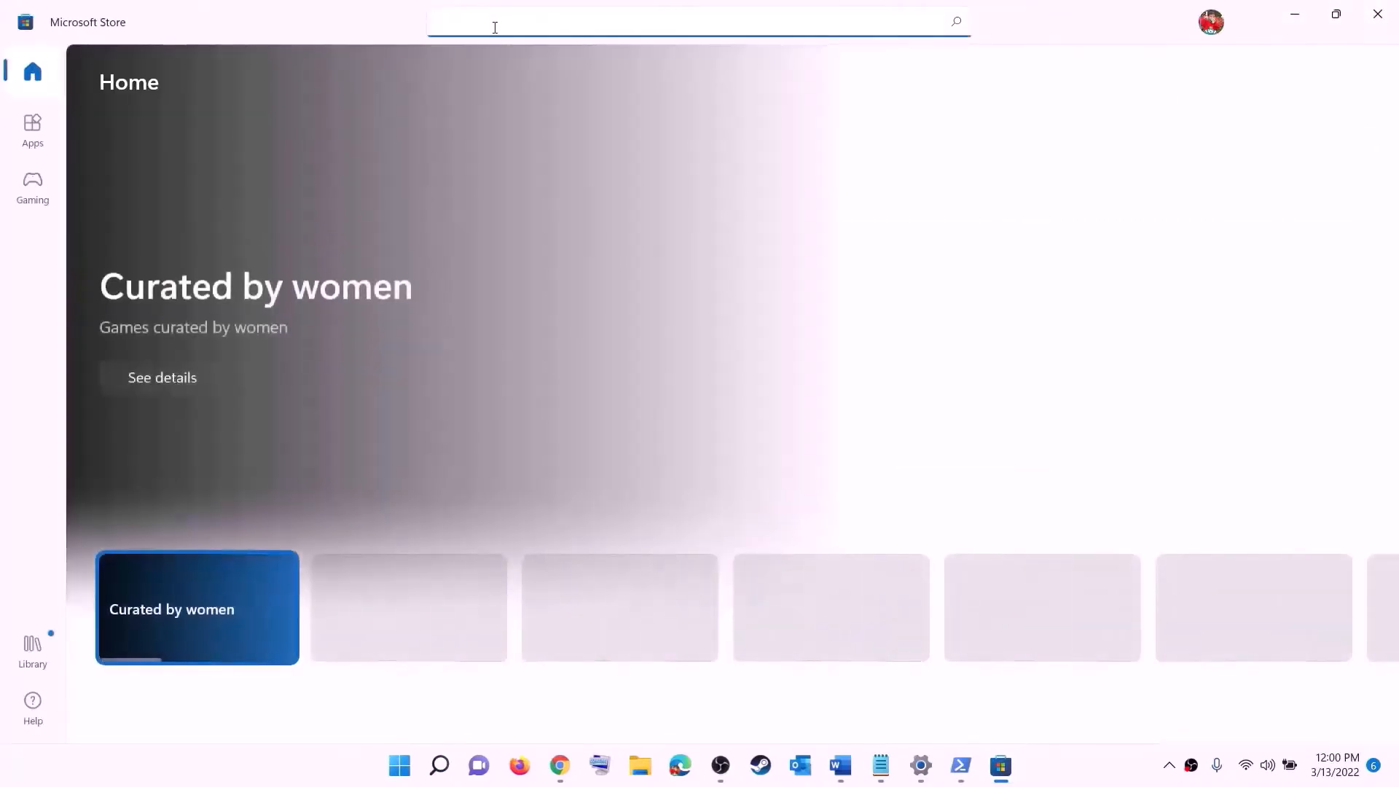
pyautogui.write('xbox')
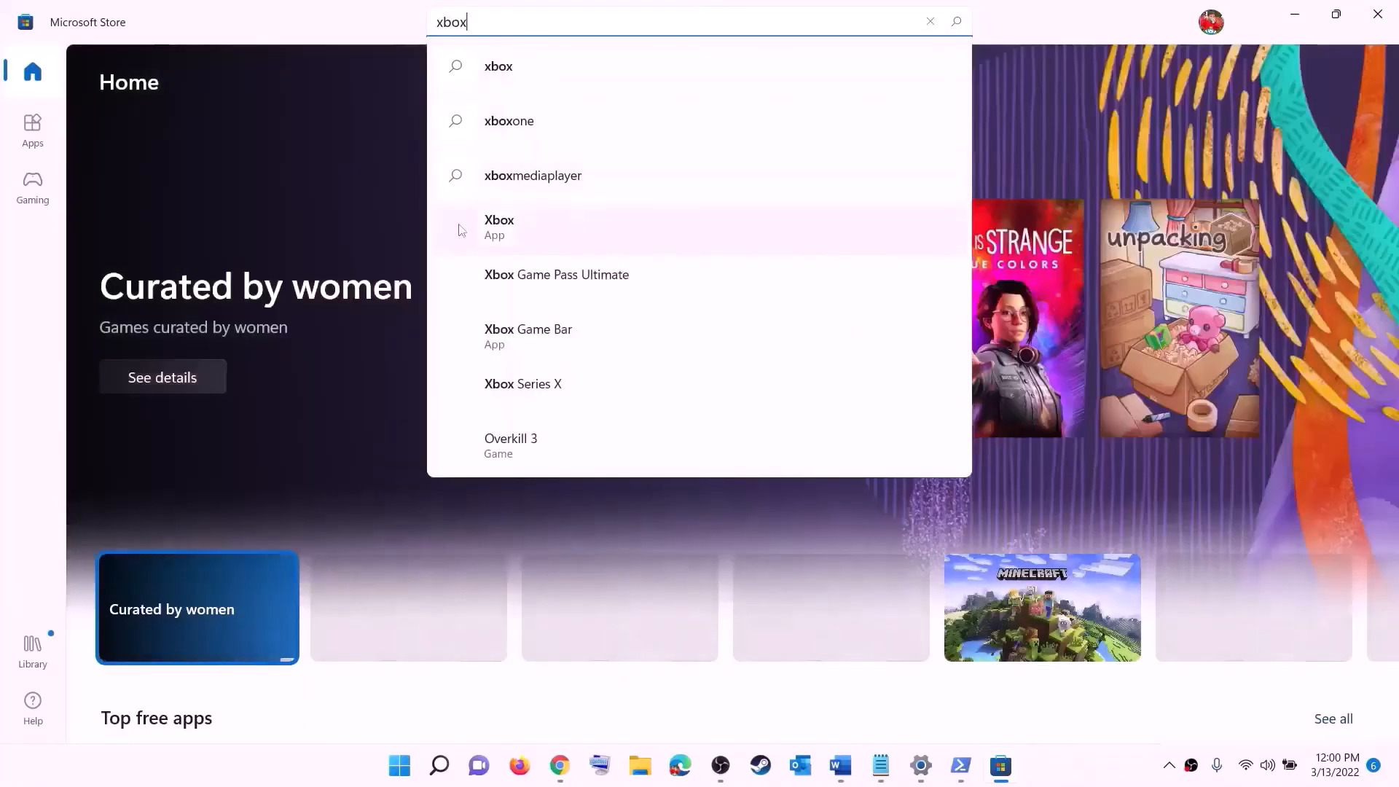
pyautogui.click(517, 232)
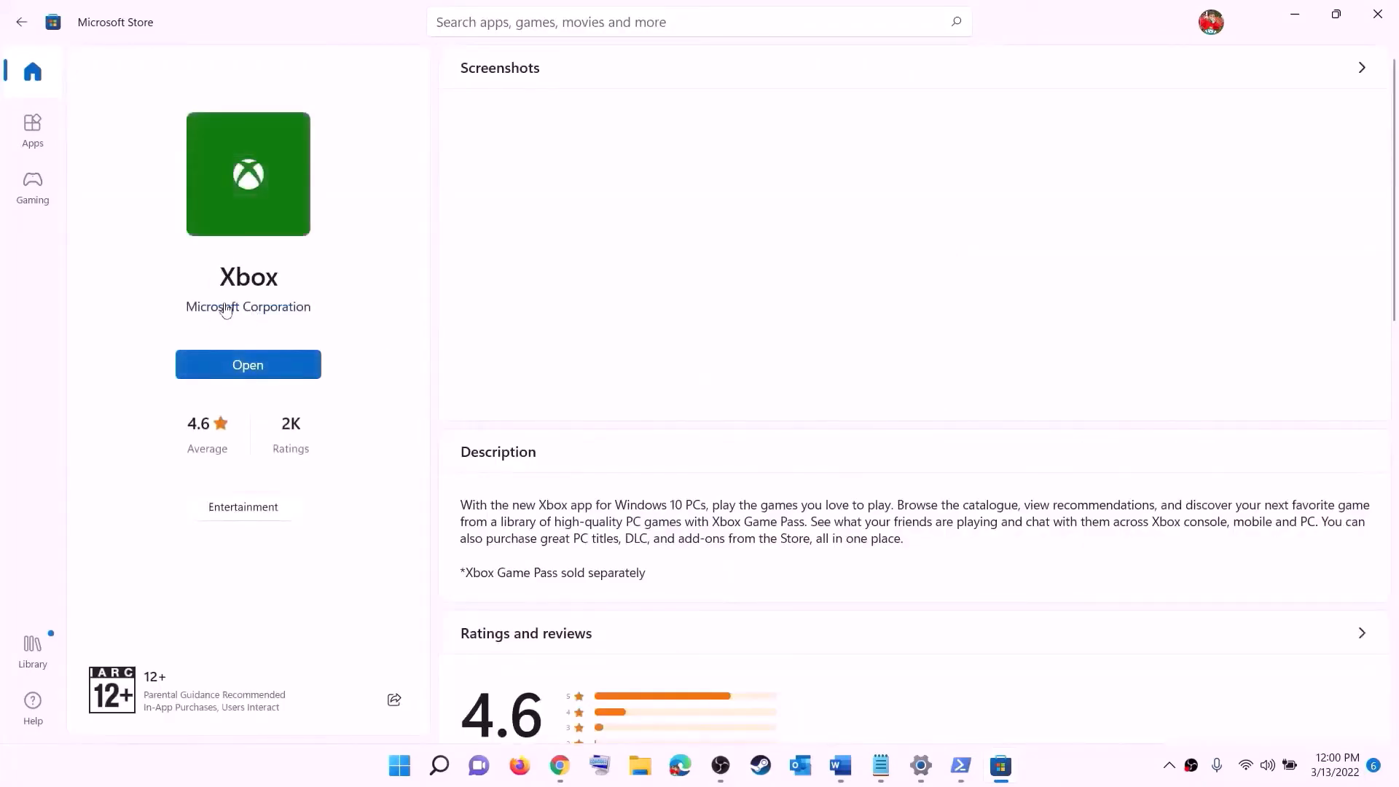
# Go to Step 12 in the Word document and highlight its advice on installing to the C drive or a different drive
pyautogui.click(842, 765)
pyautogui.scroll(-4, 430, 365)
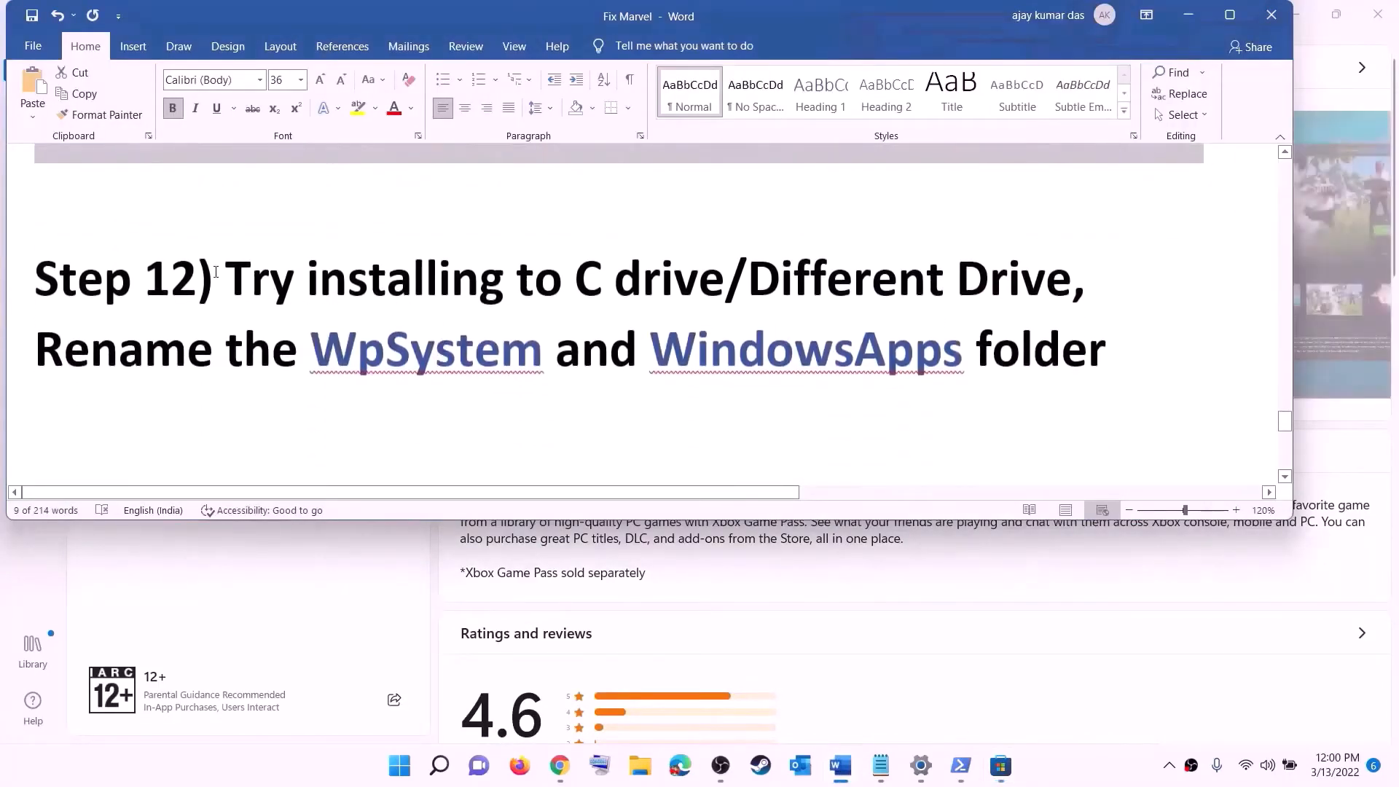
pyautogui.moveTo(198, 284); pyautogui.dragTo(845, 268)
pyautogui.click(611, 293)
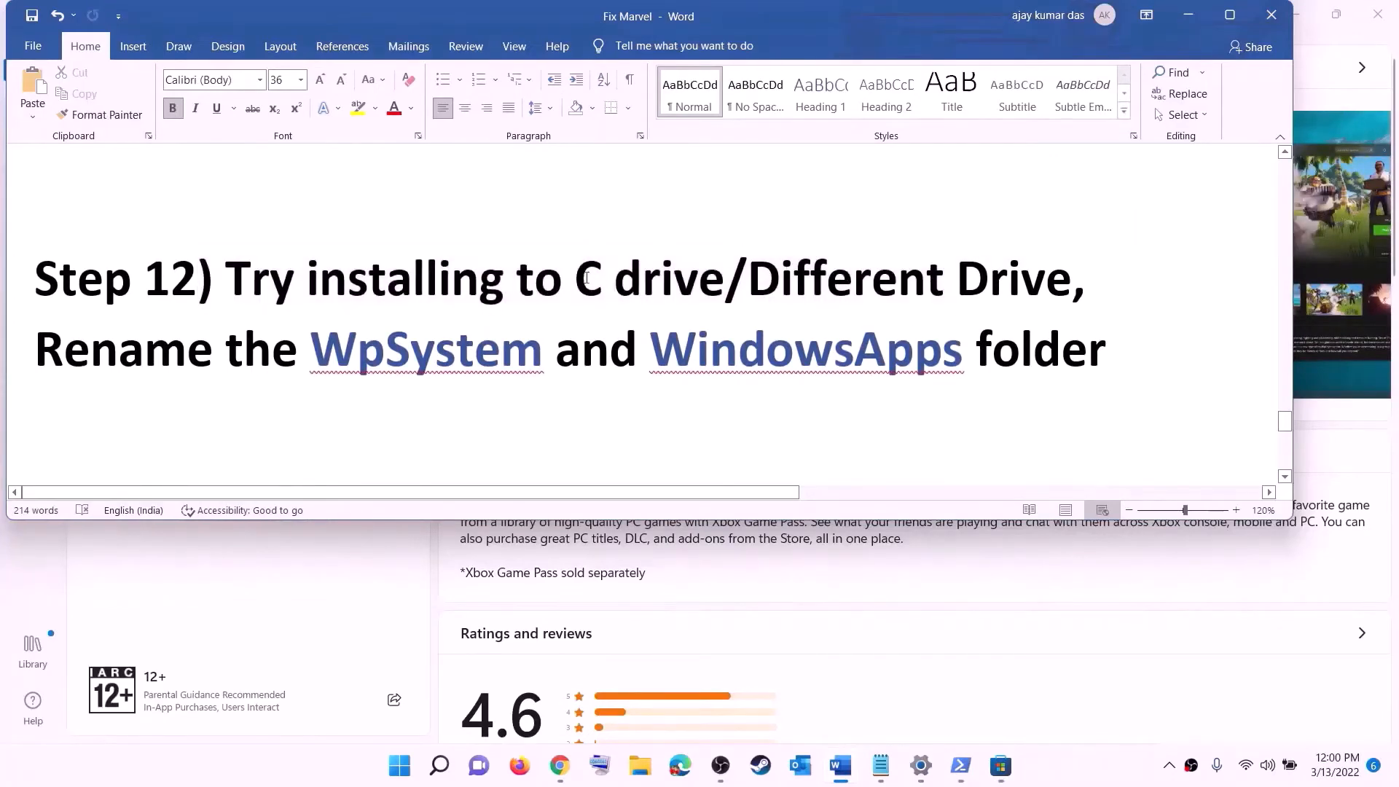
pyautogui.doubleClick(587, 279)
pyautogui.moveTo(749, 280); pyautogui.dragTo(1045, 280)
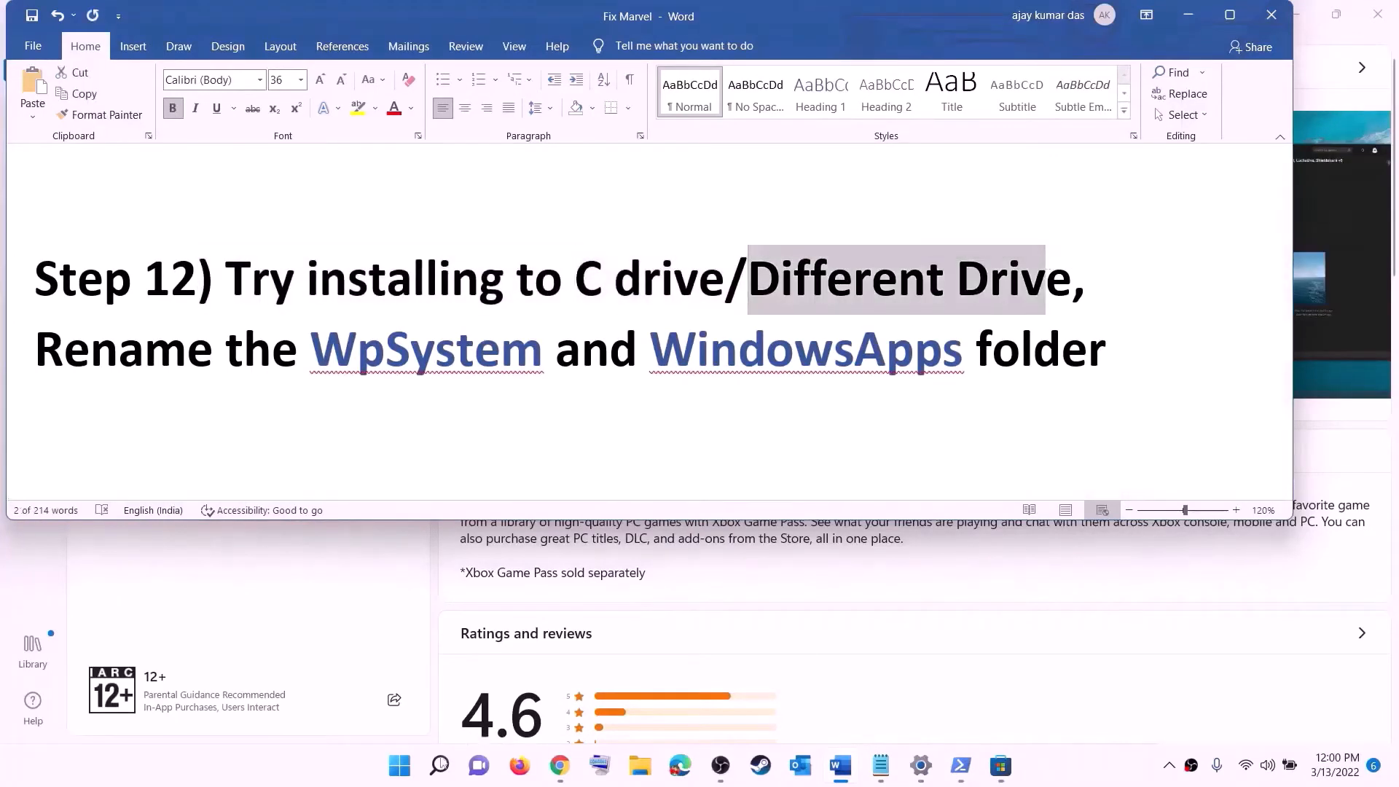
# Open the Windows storage settings page that controls where new content is saved
pyautogui.click(399, 765)
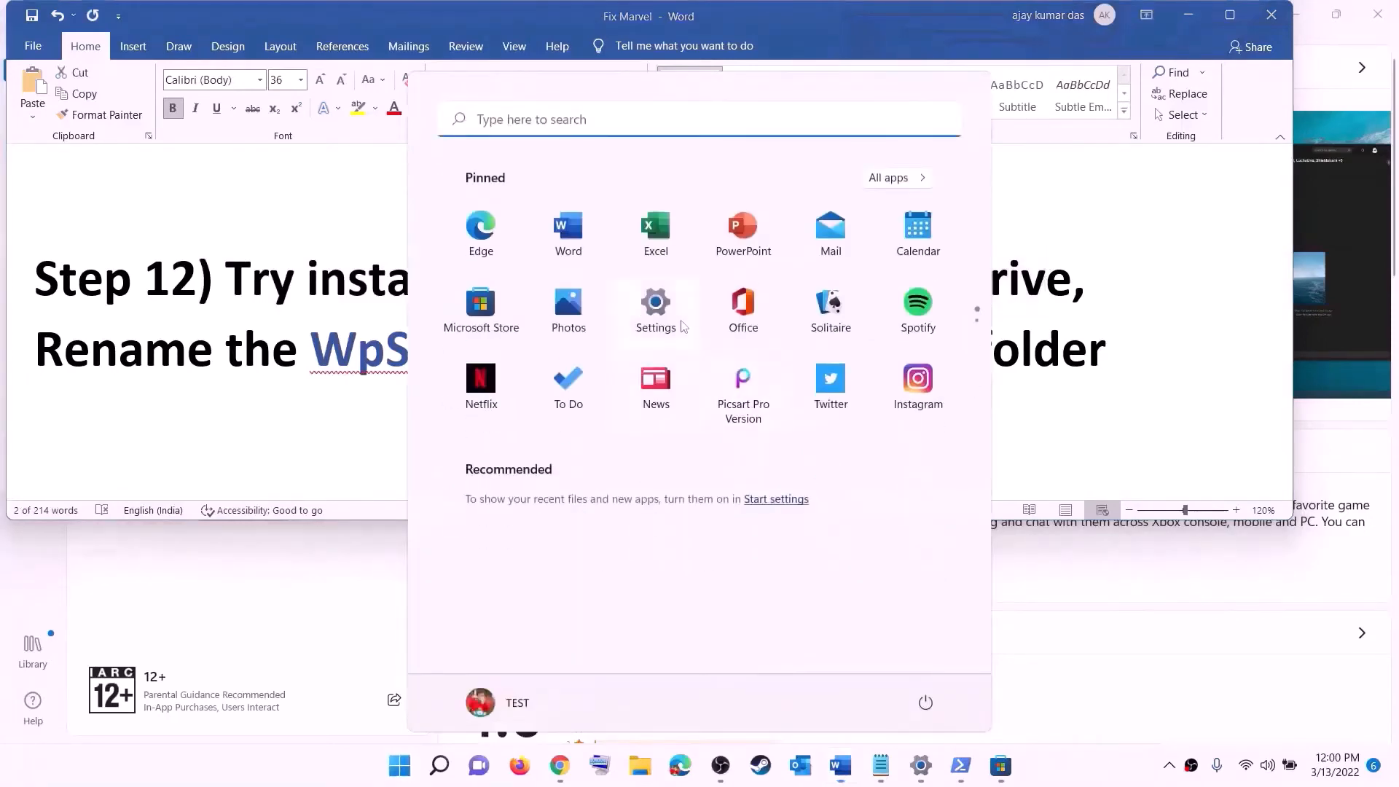
pyautogui.click(678, 324)
pyautogui.click(44, 198)
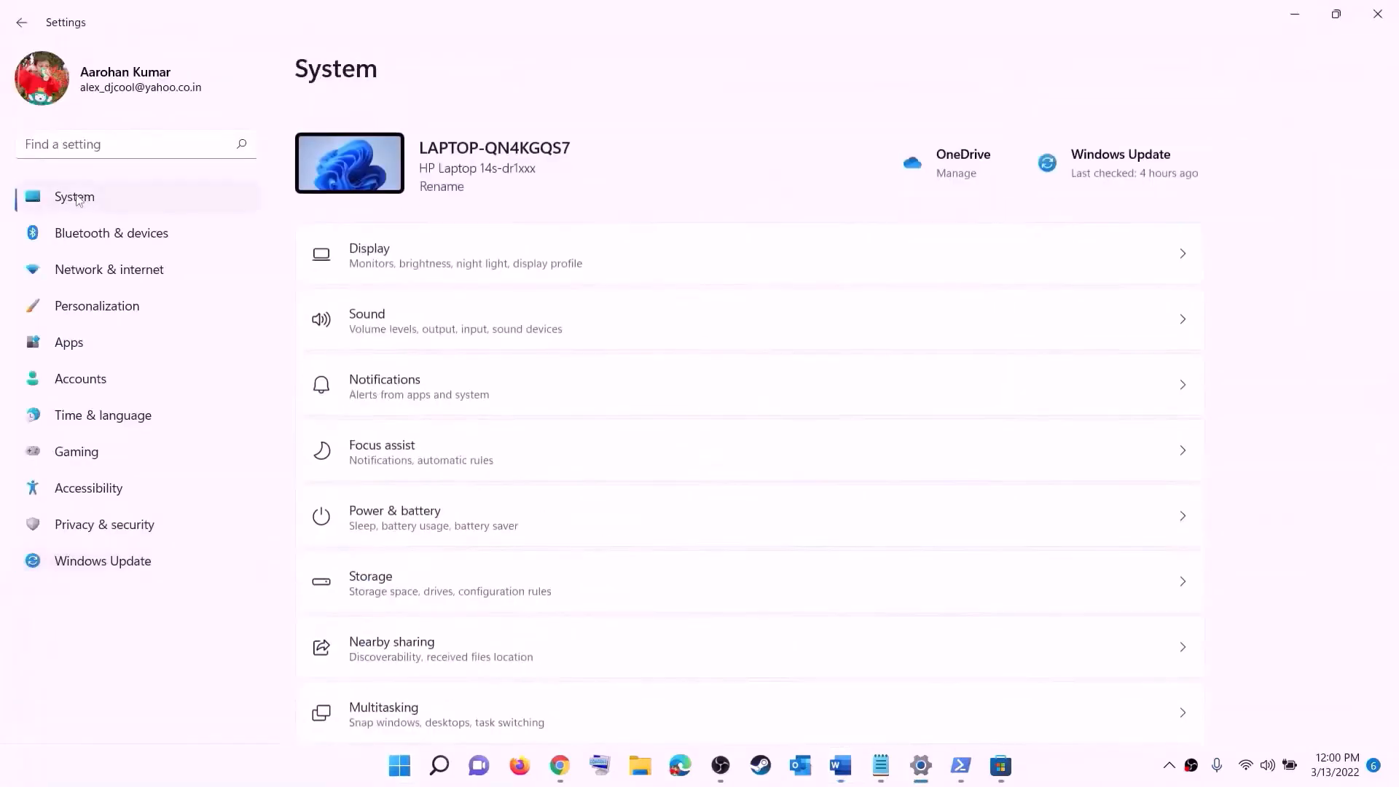
pyautogui.scroll(-3, 378, 343)
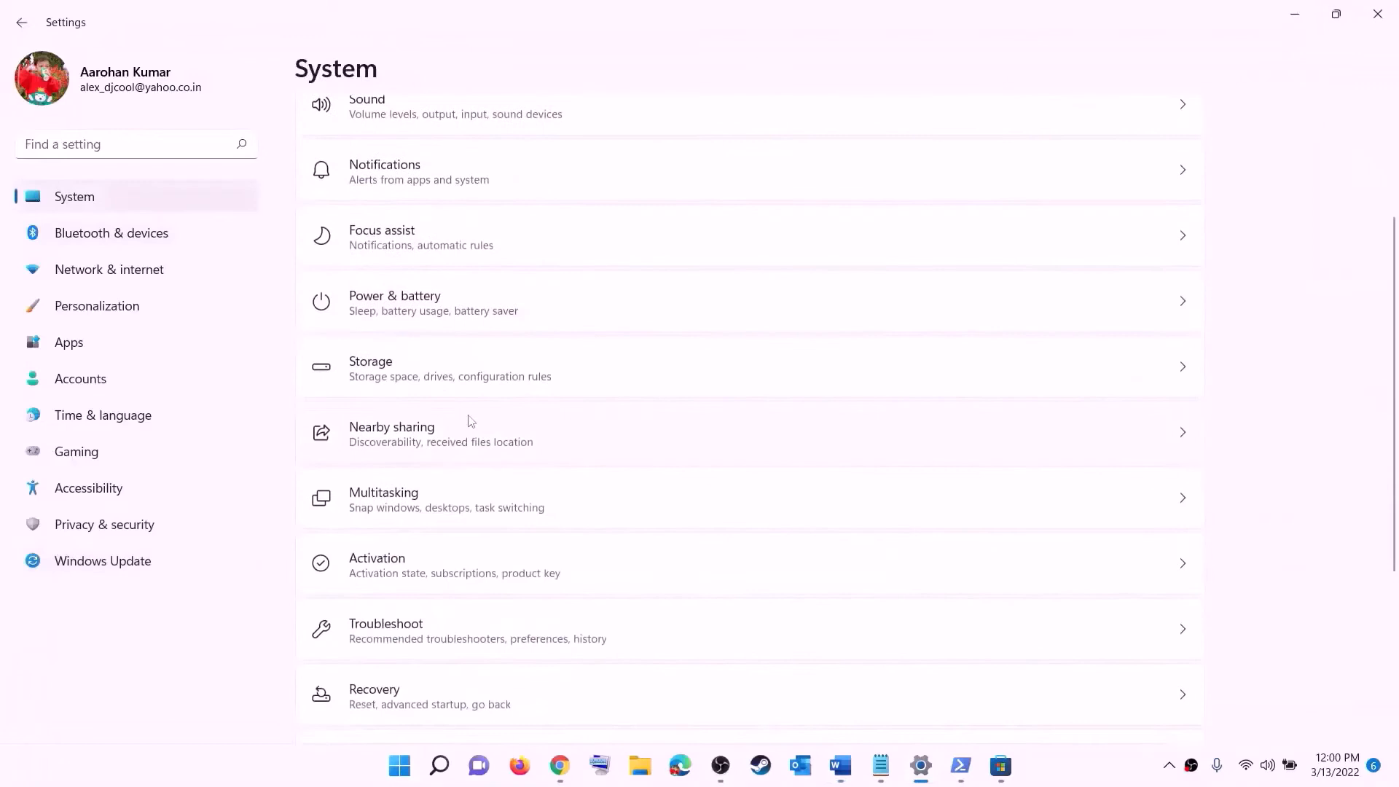
pyautogui.click(374, 386)
pyautogui.scroll(-5, 519, 514)
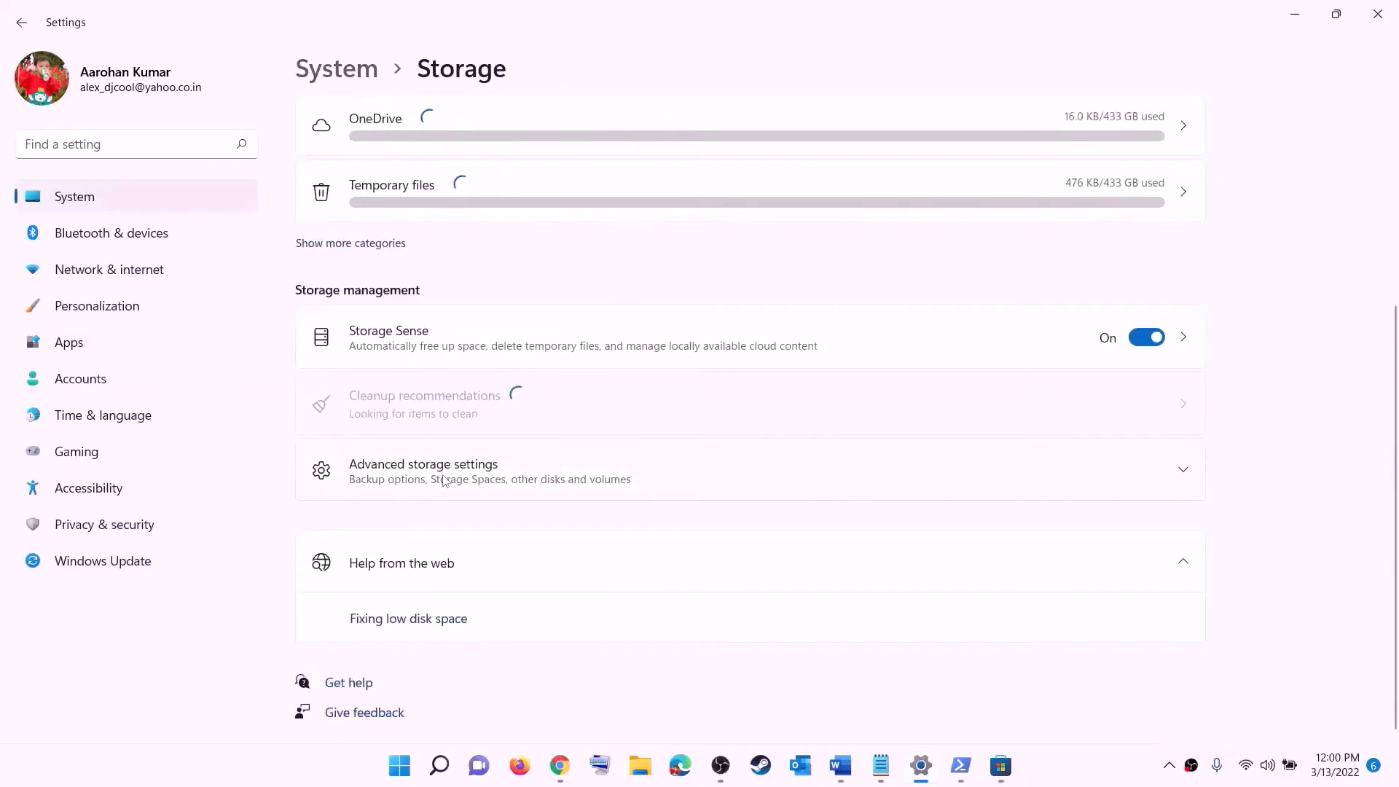
pyautogui.click(445, 480)
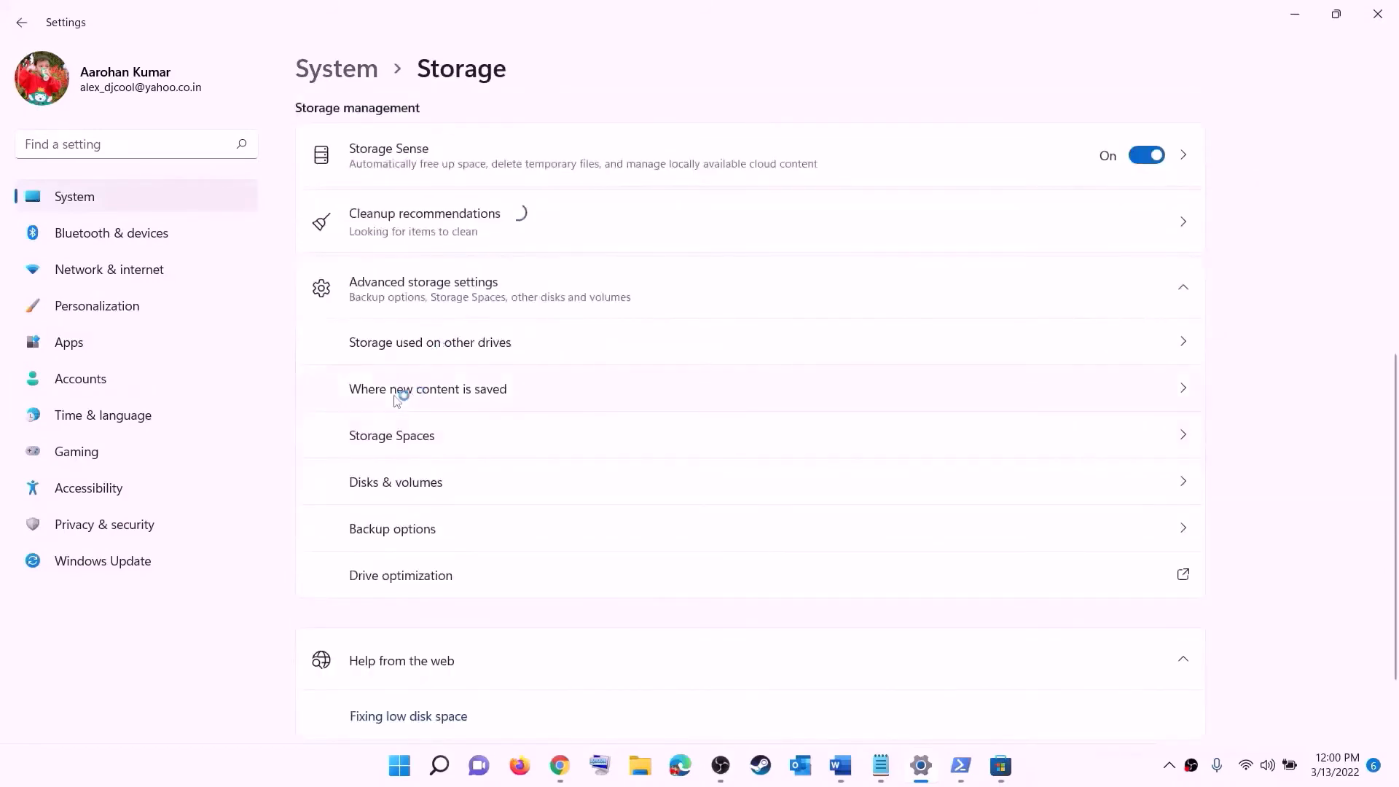
pyautogui.click(452, 391)
# Check the available drive choices for where new apps will save
pyautogui.click(427, 208)
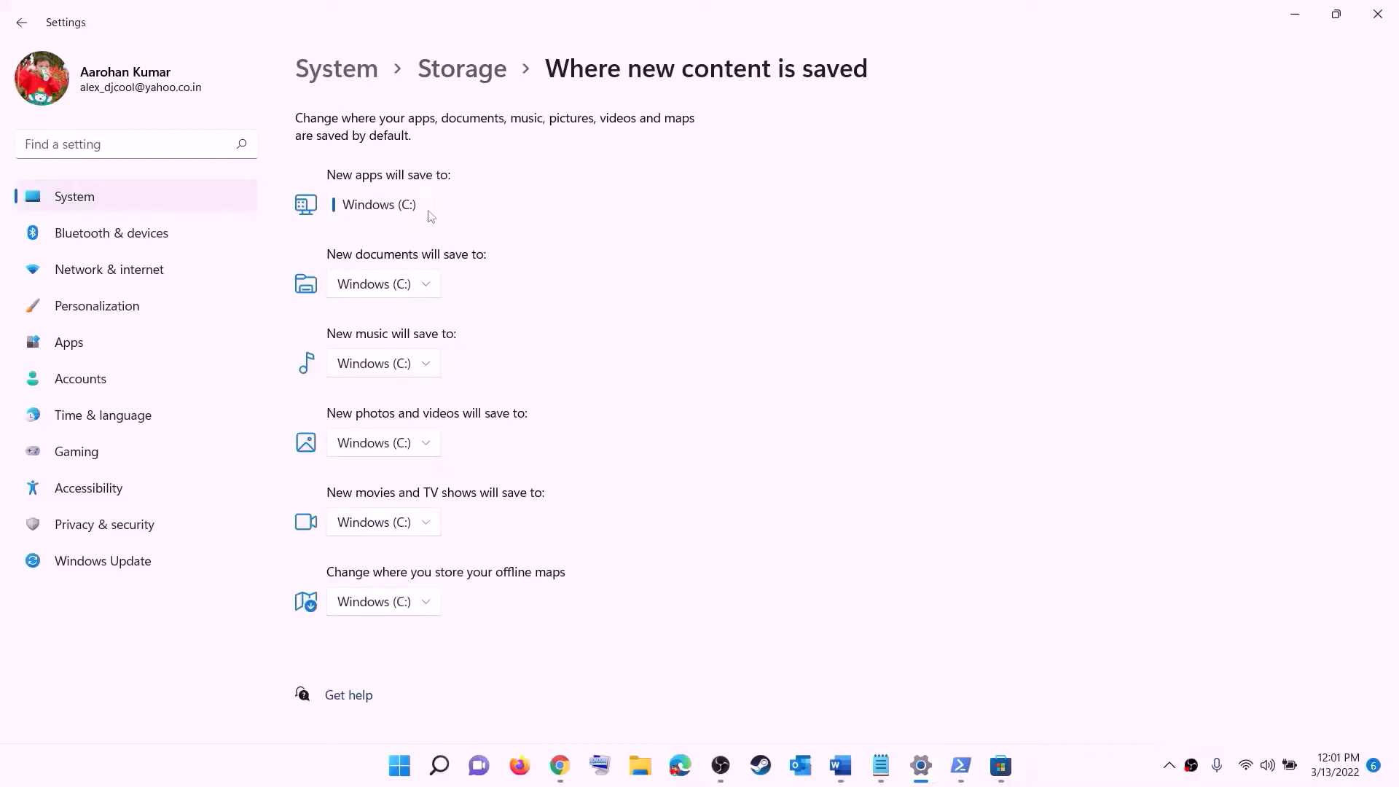
pyautogui.click(431, 214)
pyautogui.click(430, 211)
pyautogui.click(463, 222)
pyautogui.click(430, 211)
pyautogui.click(486, 214)
# Close Settings and highlight Step 12's instruction in the Word document to rename the WpSystem and WindowsApps folders
pyautogui.click(1376, 15)
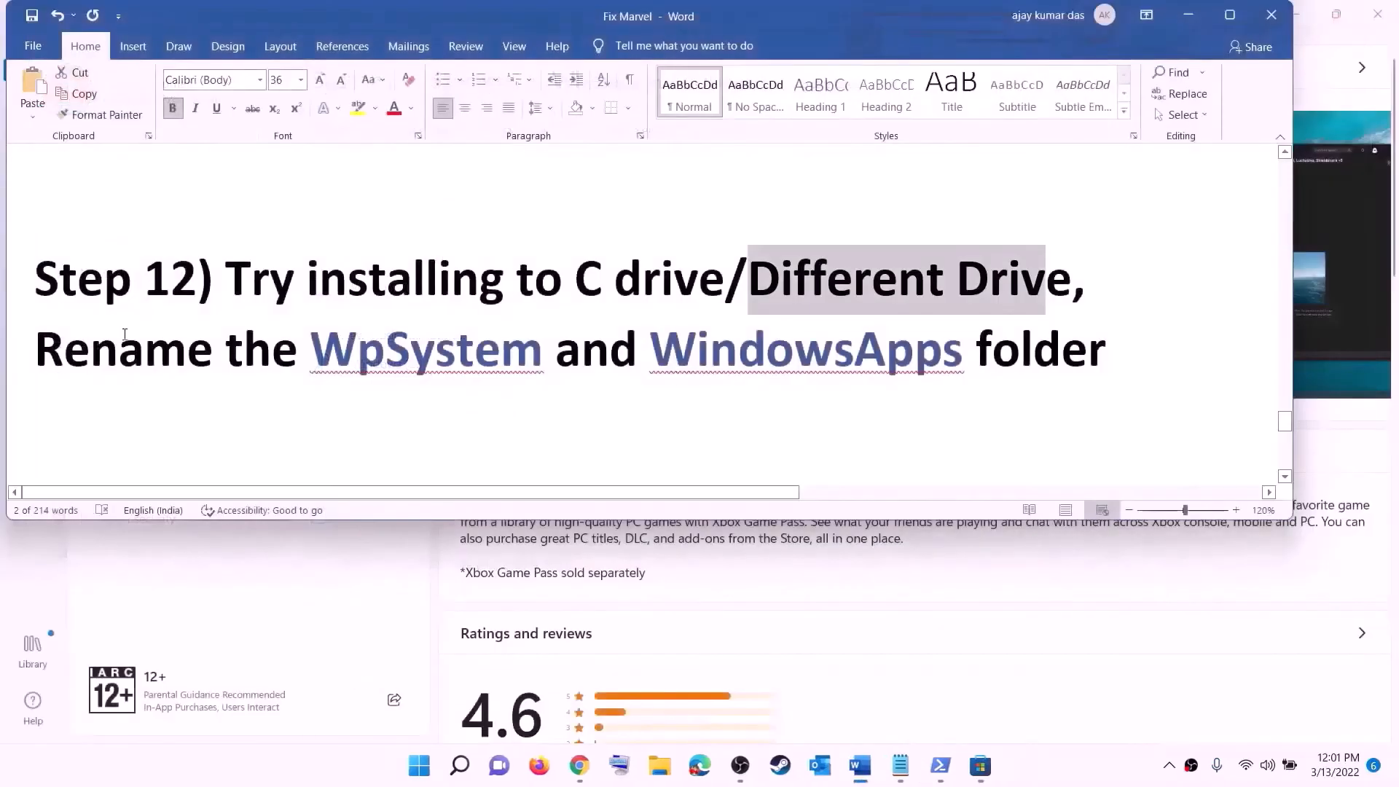
pyautogui.moveTo(37, 353); pyautogui.dragTo(1043, 563)
pyautogui.click(1072, 778)
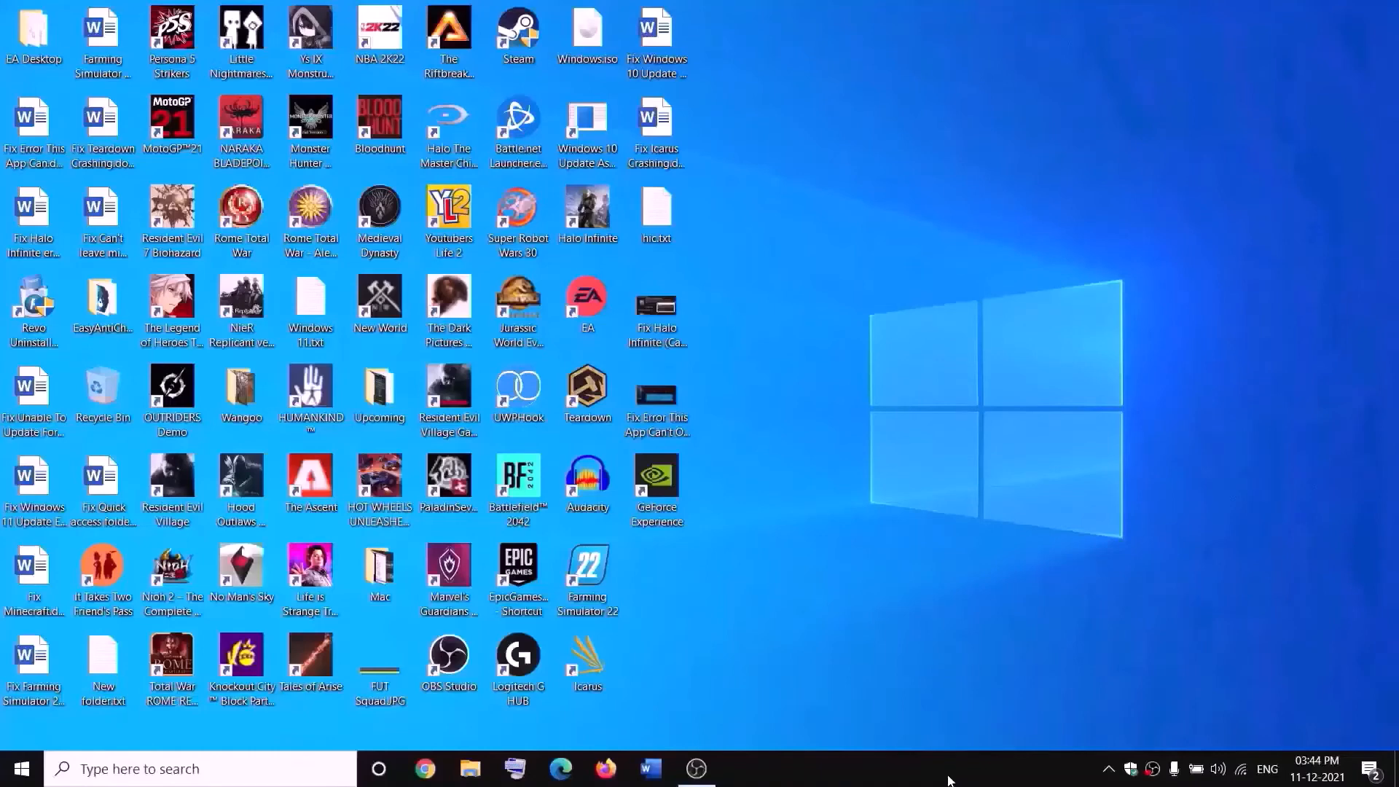
# Open the New Volume (D:) drive in File Explorer
pyautogui.click(480, 770)
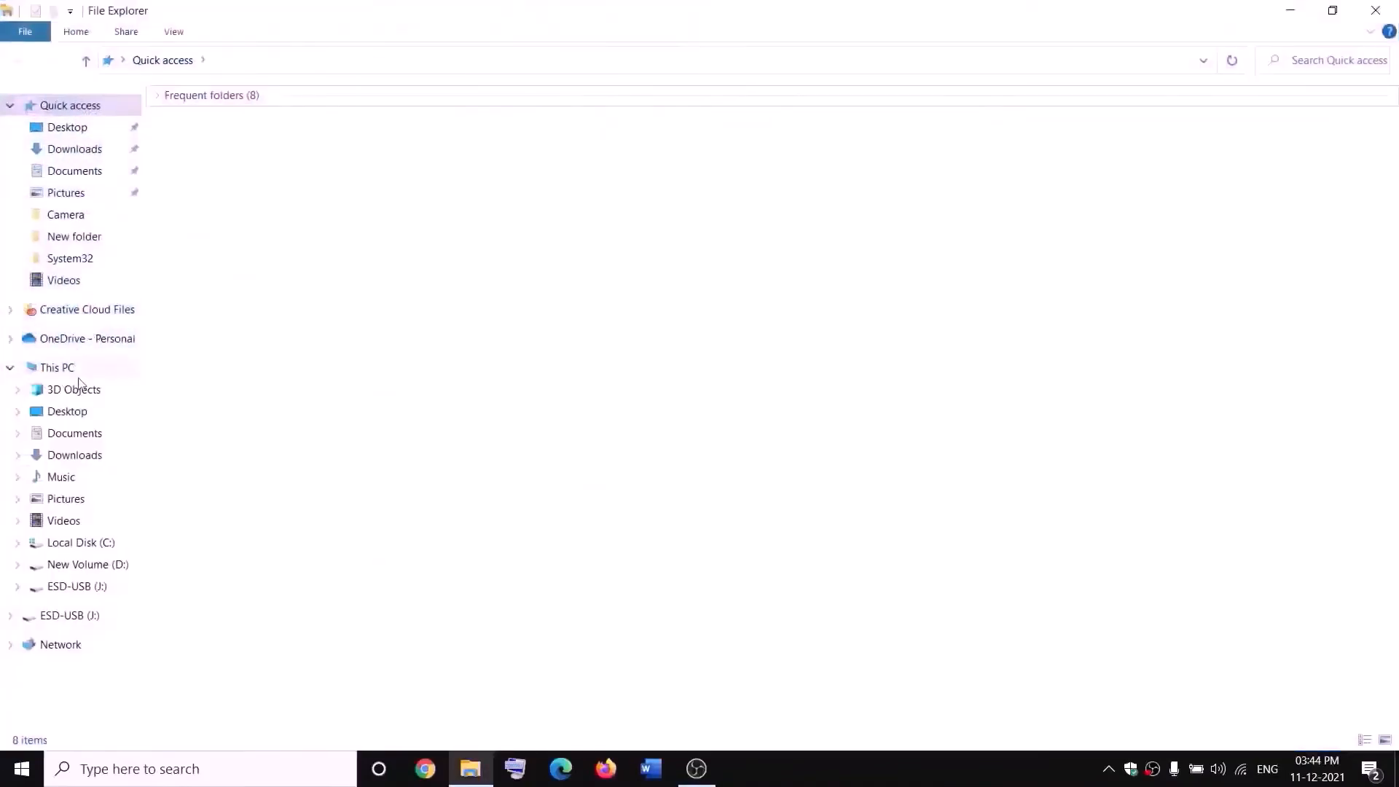
pyautogui.click(112, 366)
pyautogui.doubleClick(523, 271)
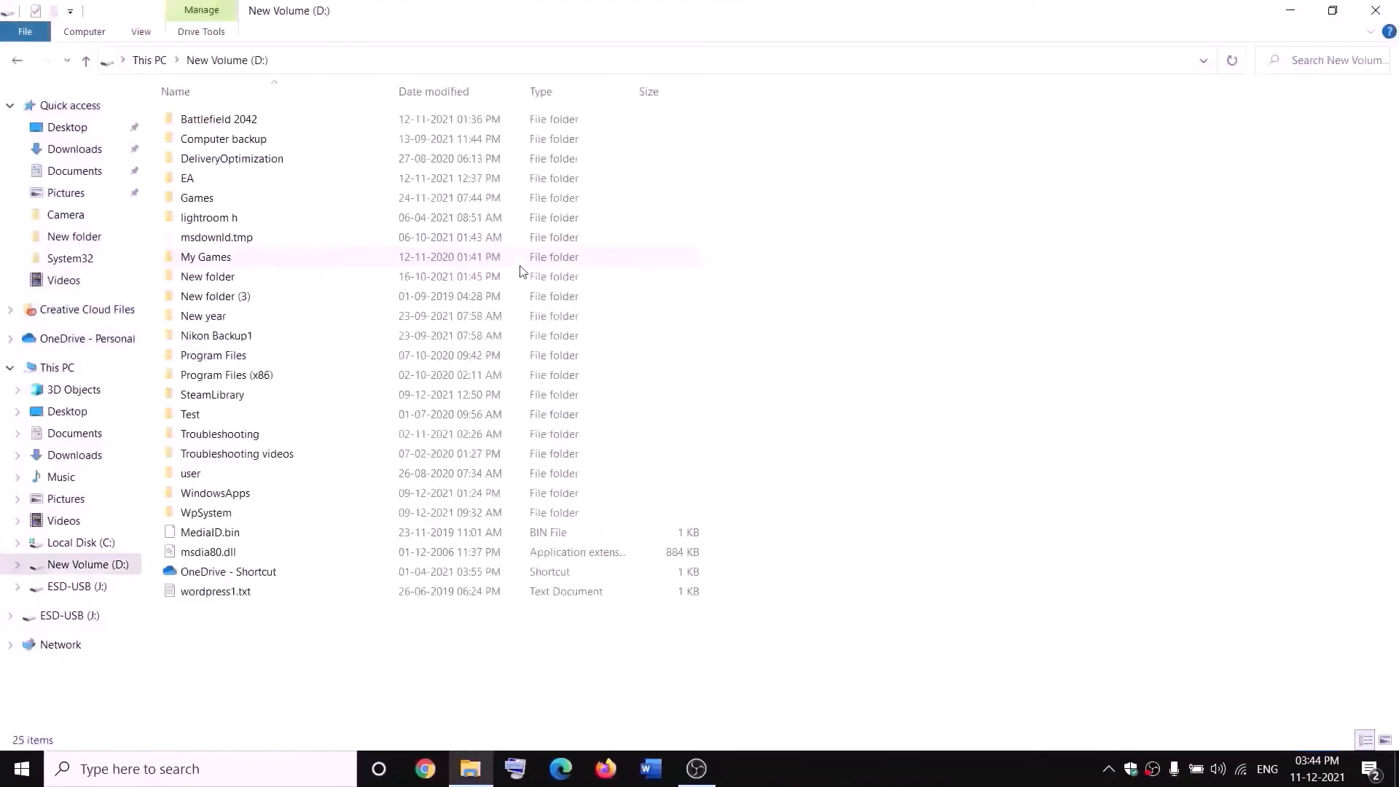
pyautogui.click(226, 514)
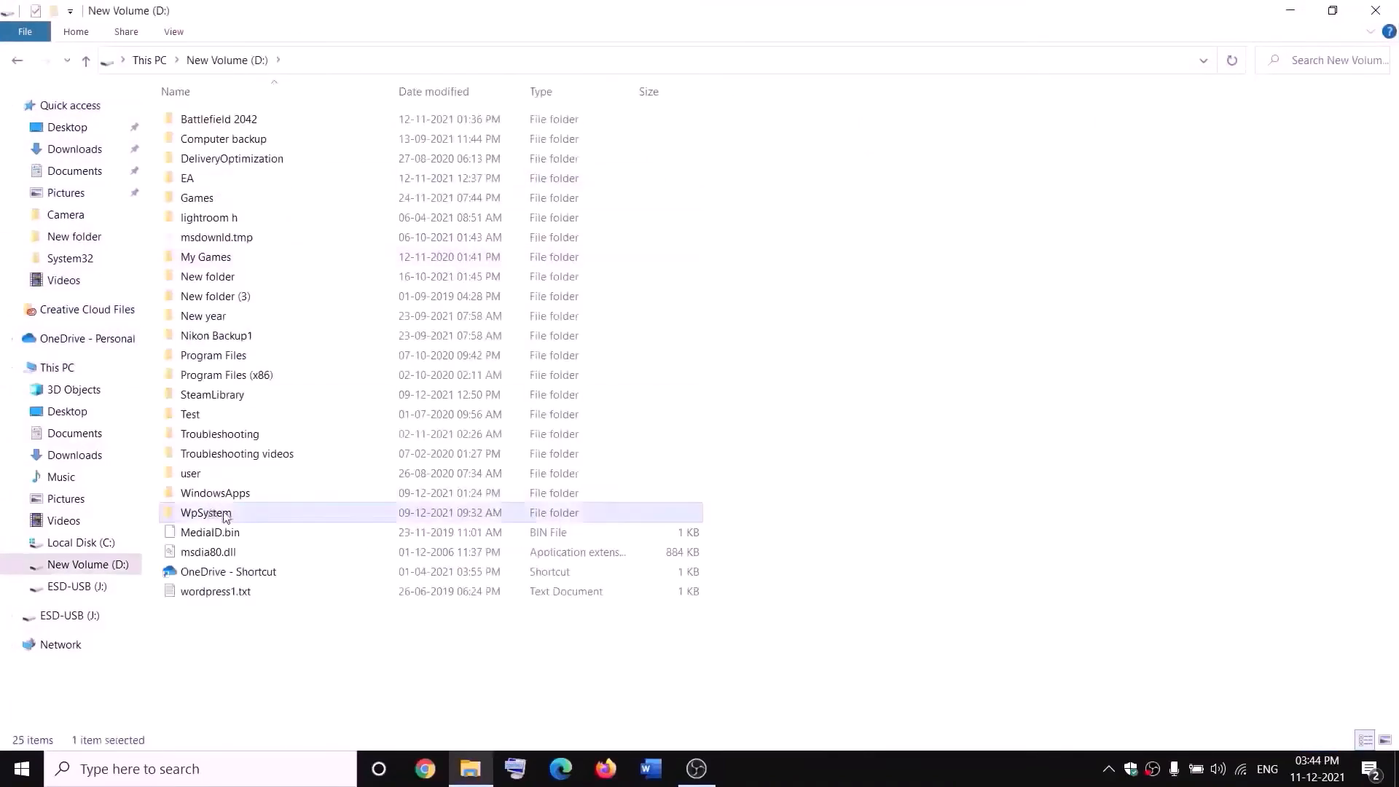
pyautogui.rightClick(226, 516)
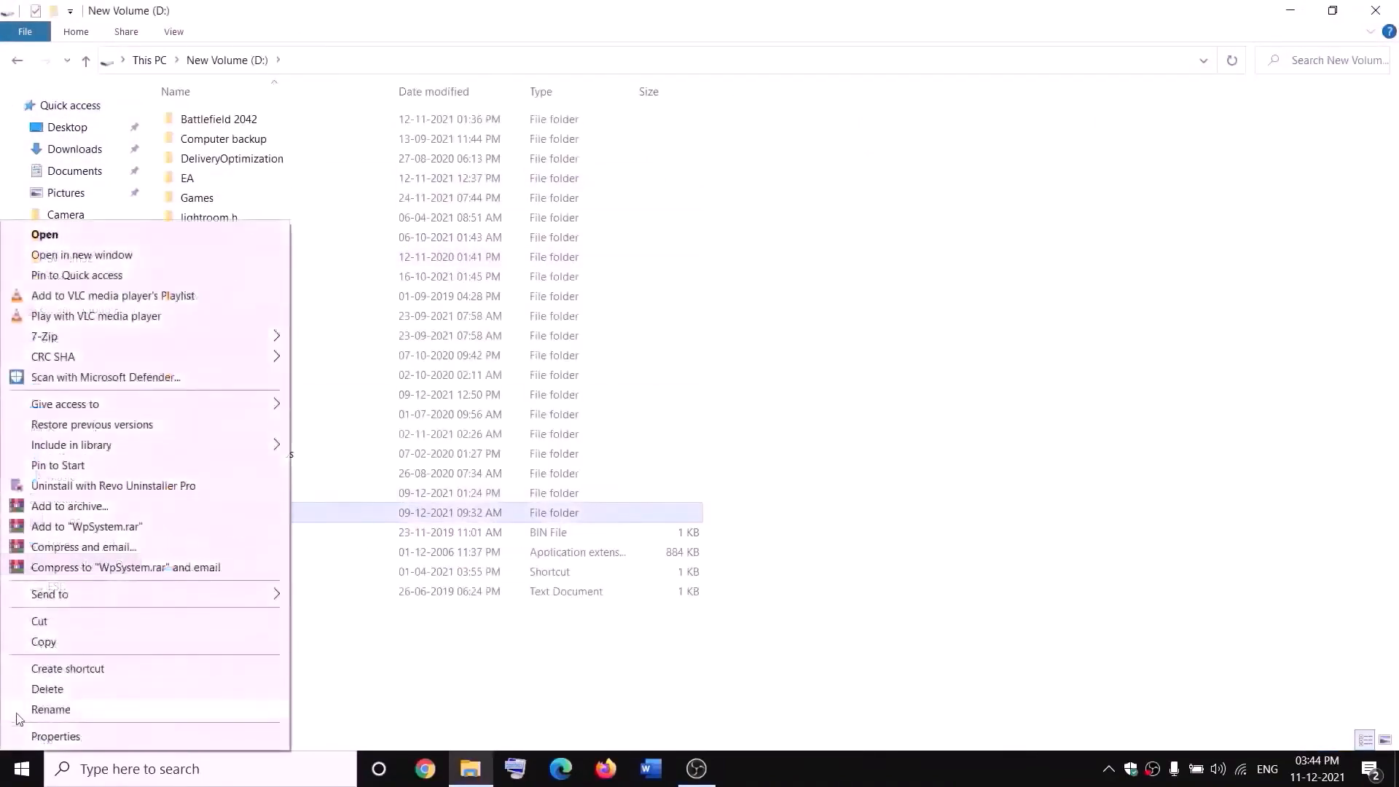
pyautogui.click(442, 665)
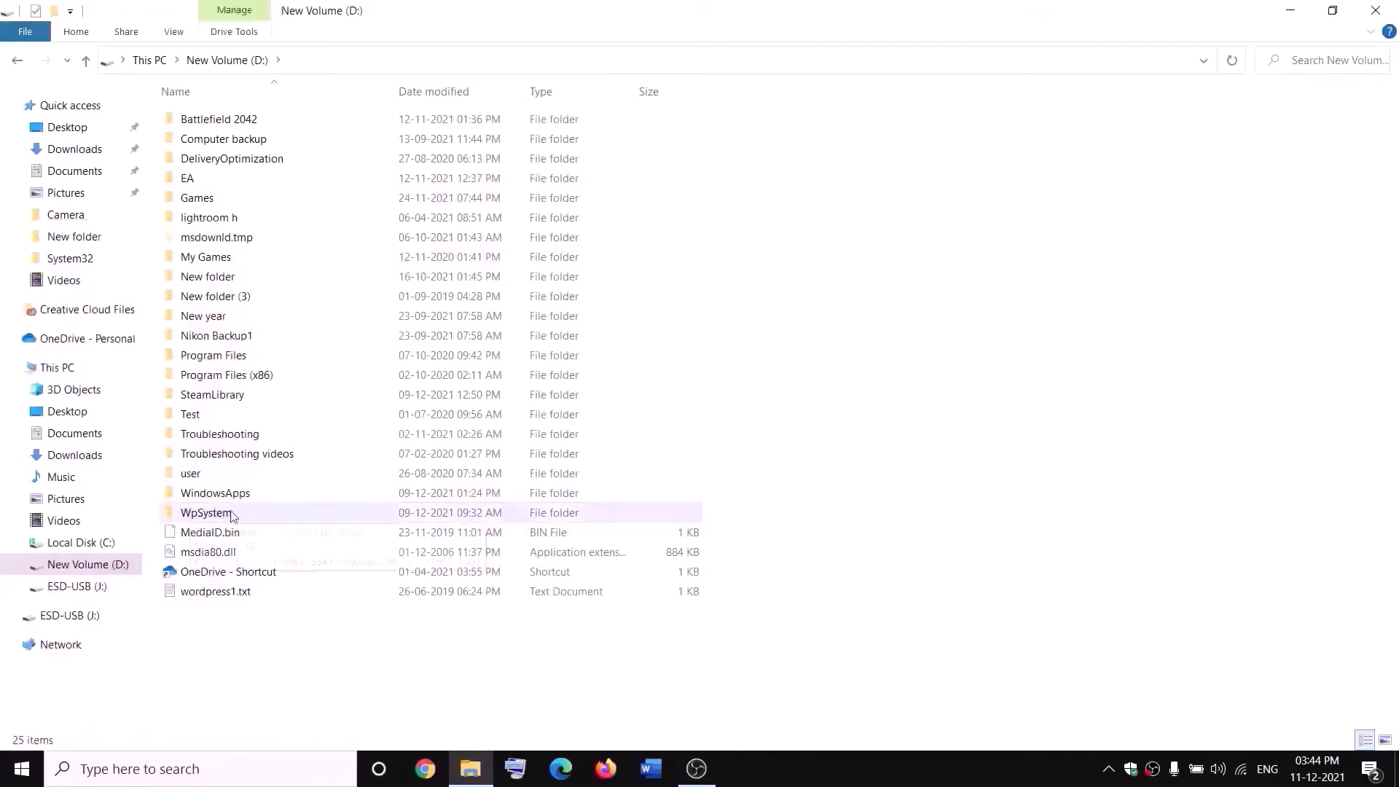
# Open the advanced security settings of the WpSystem folder on the D: drive from its properties
pyautogui.moveTo(218, 518)
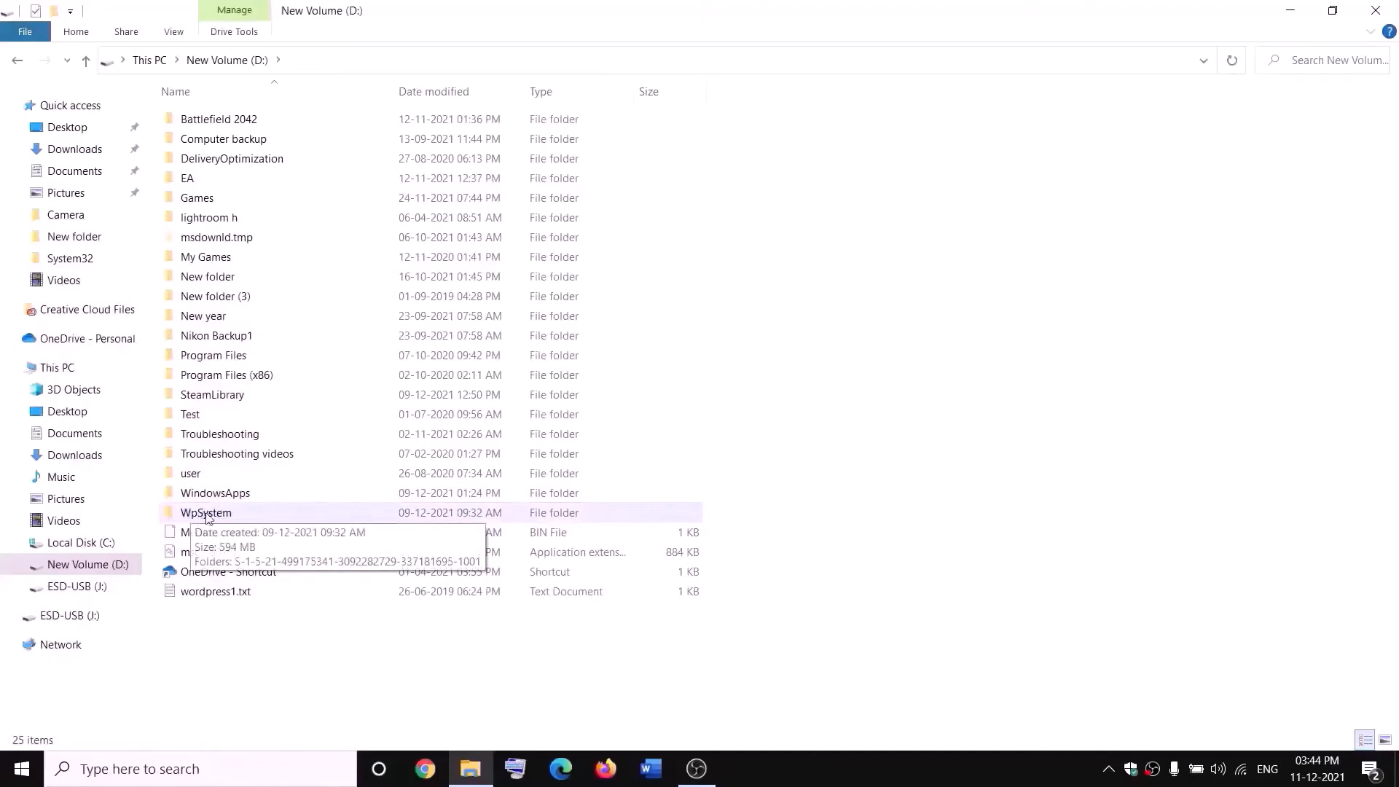
pyautogui.rightClick(205, 516)
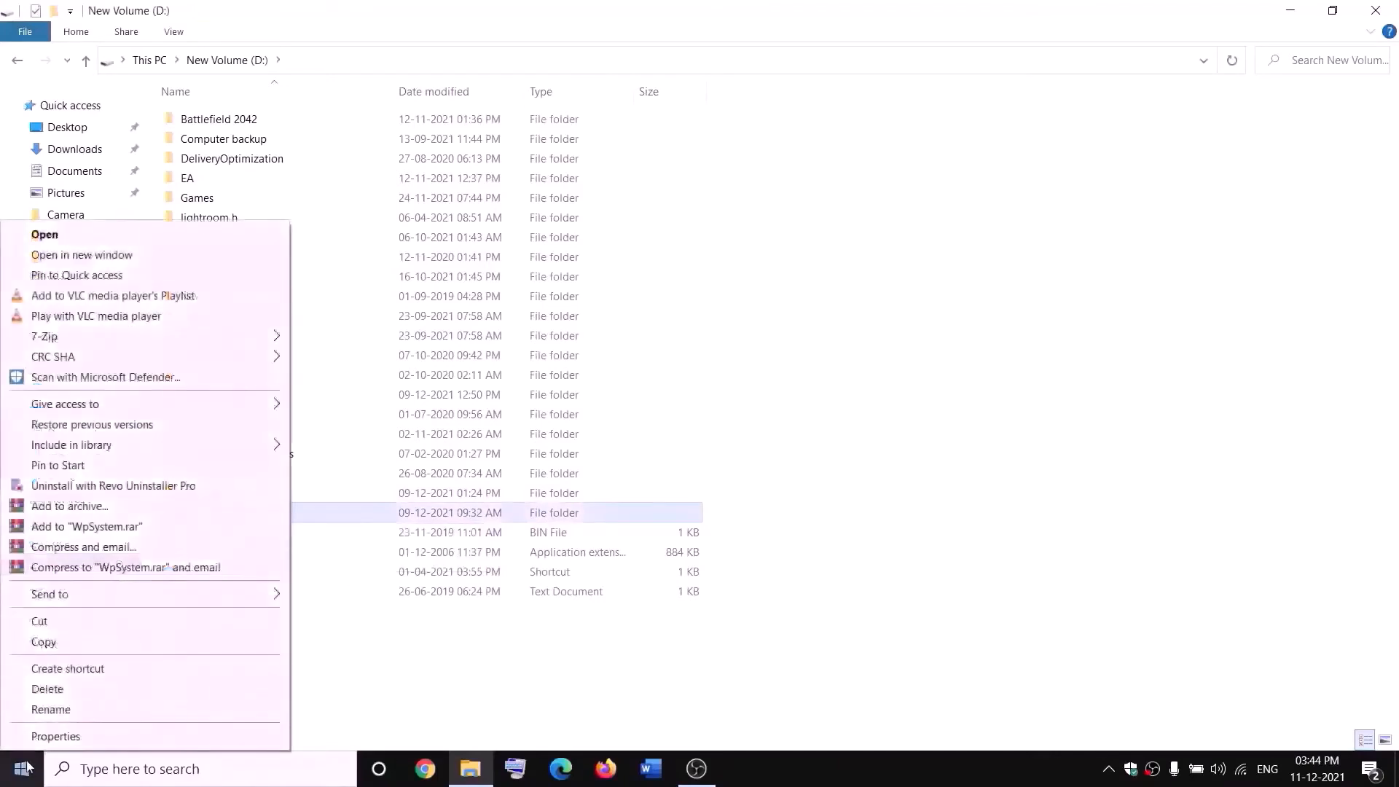
pyautogui.click(56, 735)
pyautogui.moveTo(414, 322); pyautogui.dragTo(591, 210)
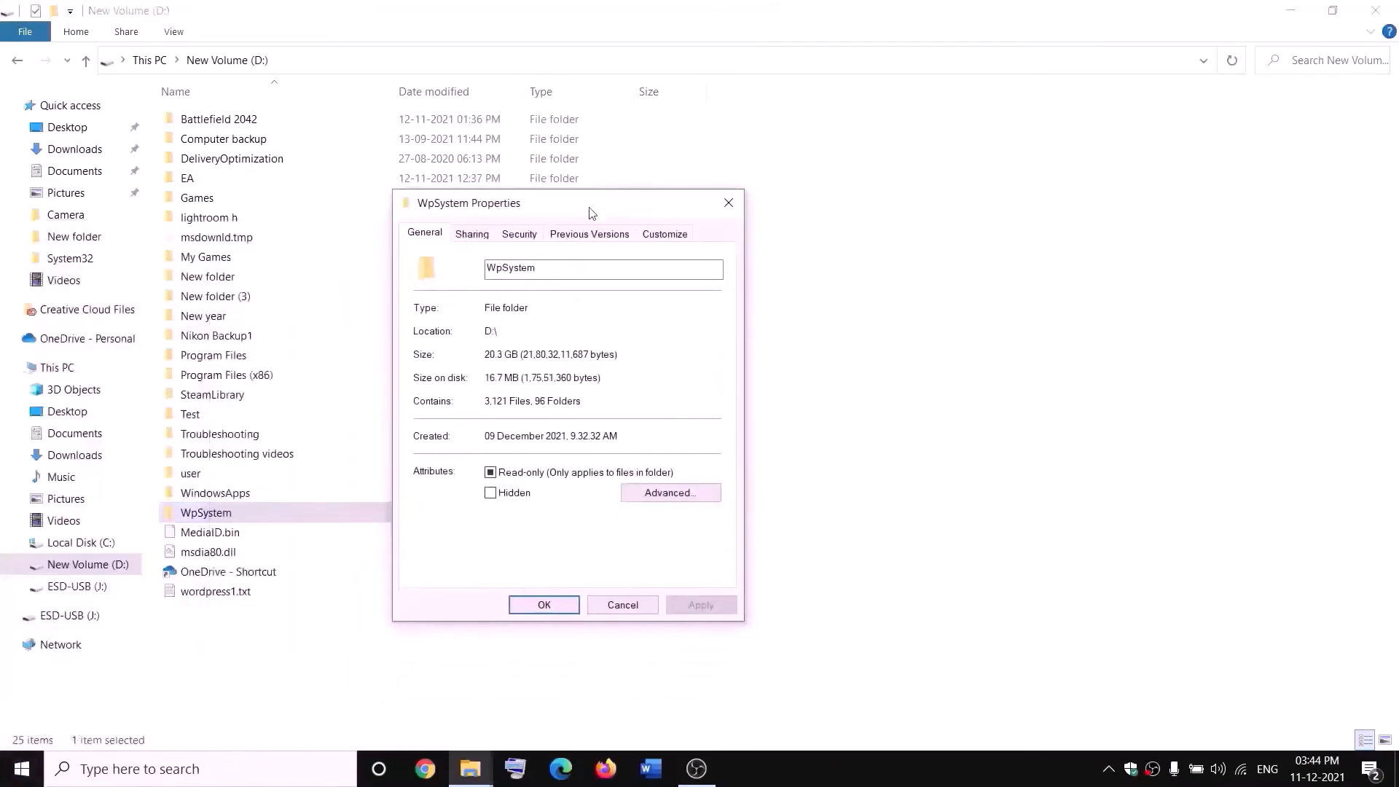
pyautogui.click(520, 236)
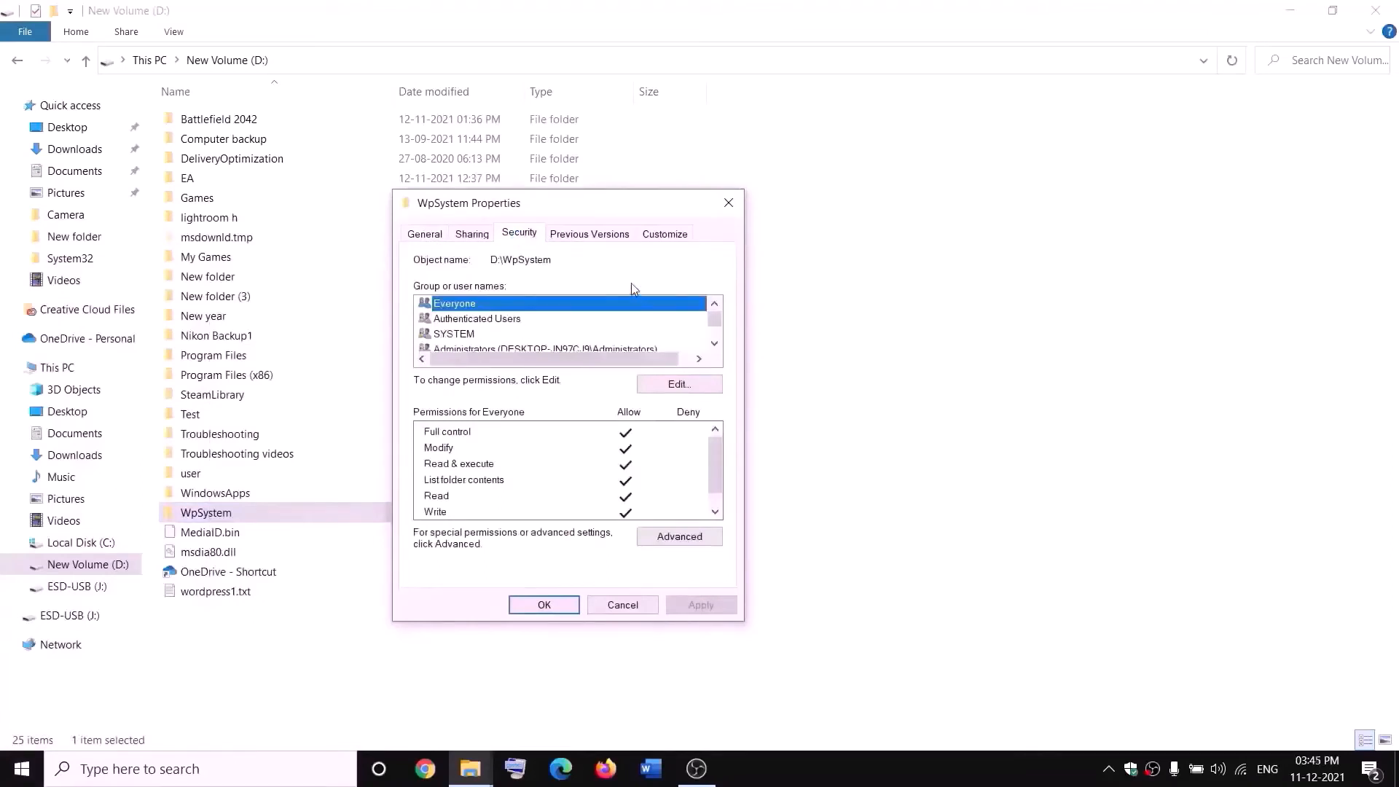
pyautogui.click(688, 537)
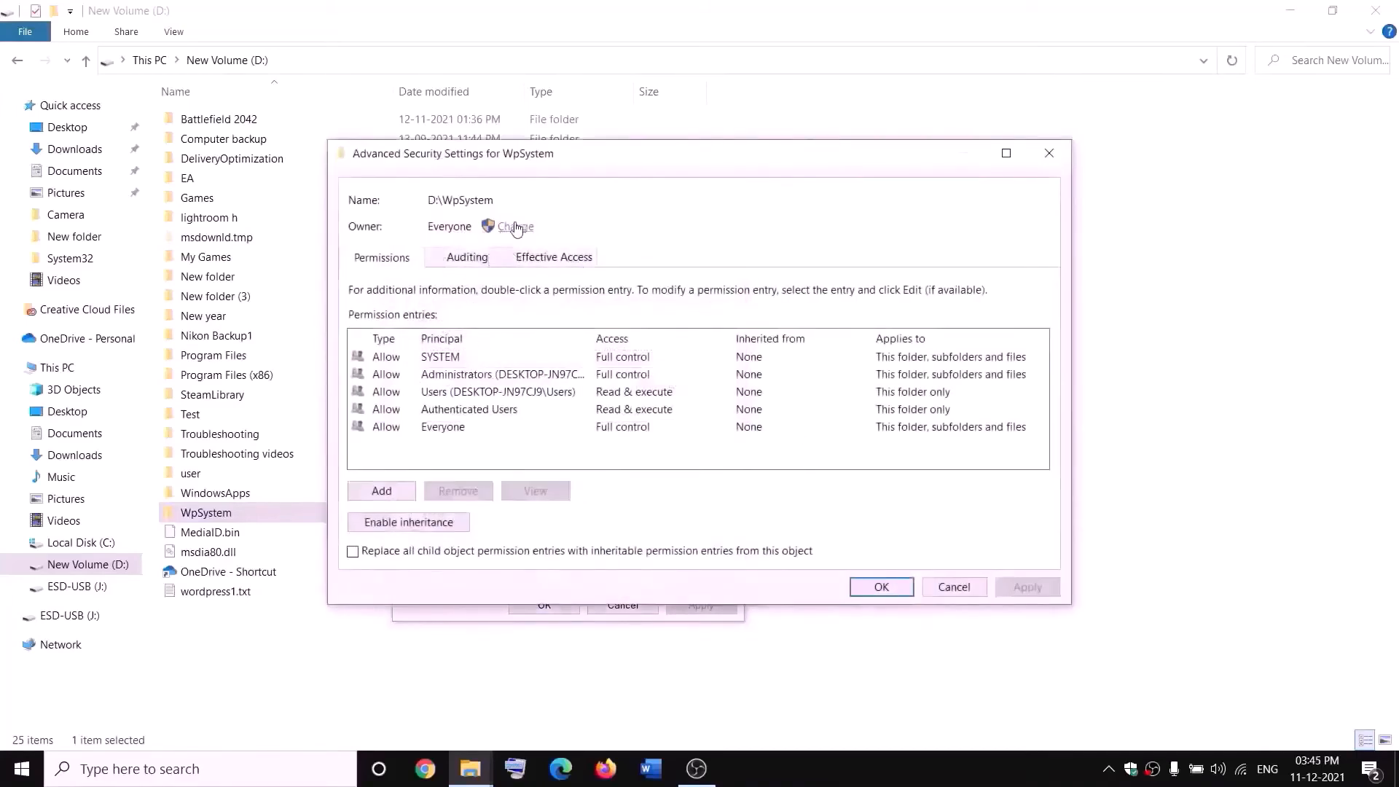
# Change the WpSystem folder's owner to everyone, including its subcontainers and objects, apply it, and close the folder's properties
pyautogui.click(518, 228)
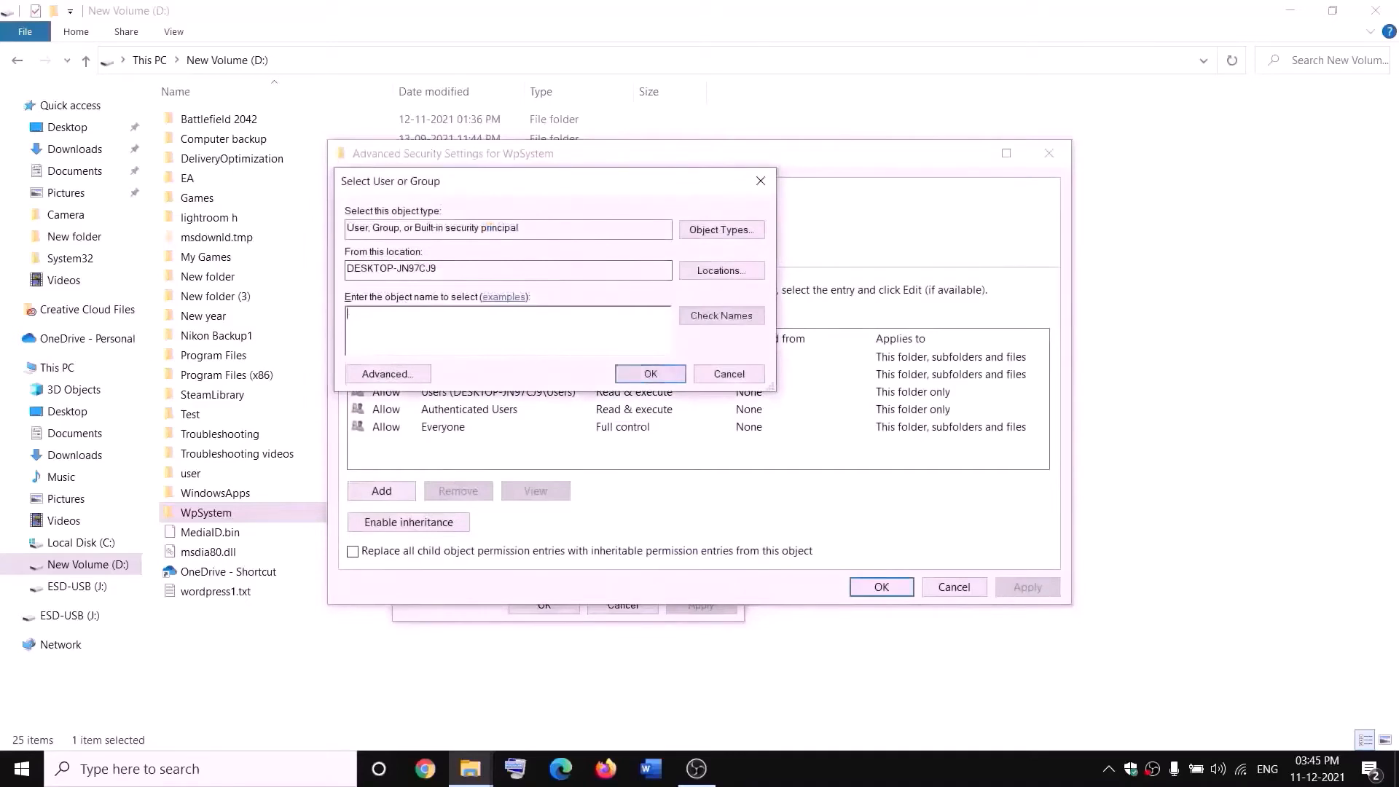
pyautogui.write('everyone')
pyautogui.moveTo(422, 311); pyautogui.dragTo(345, 313)
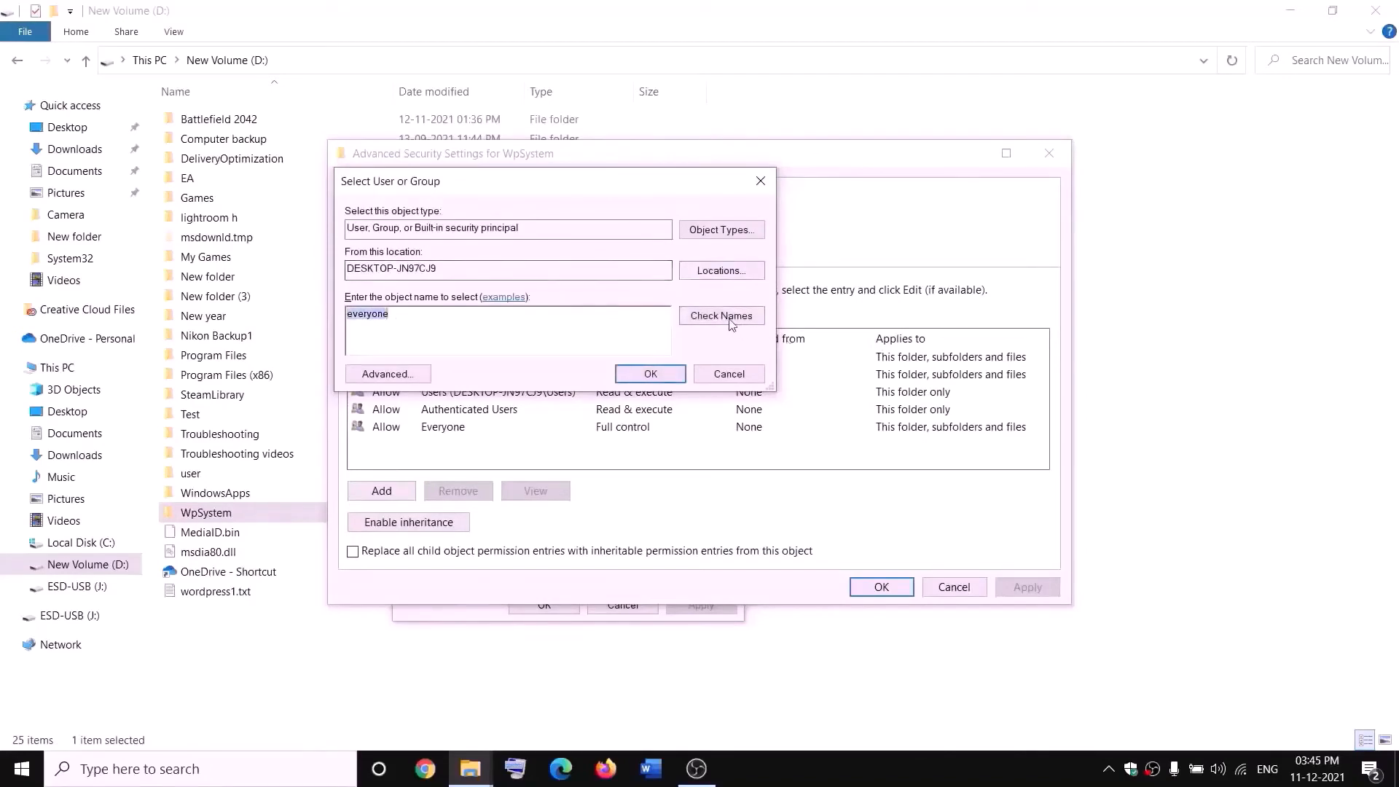
pyautogui.click(650, 372)
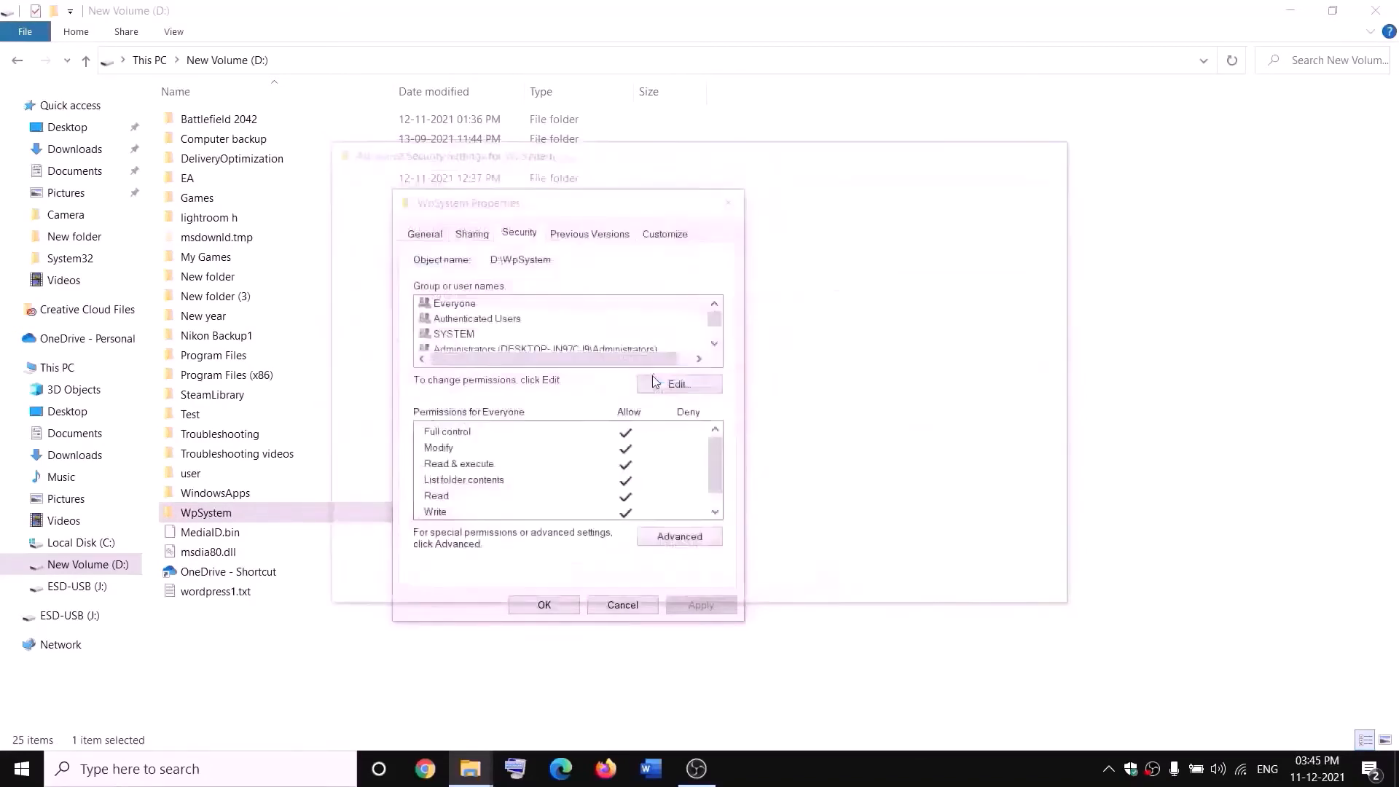
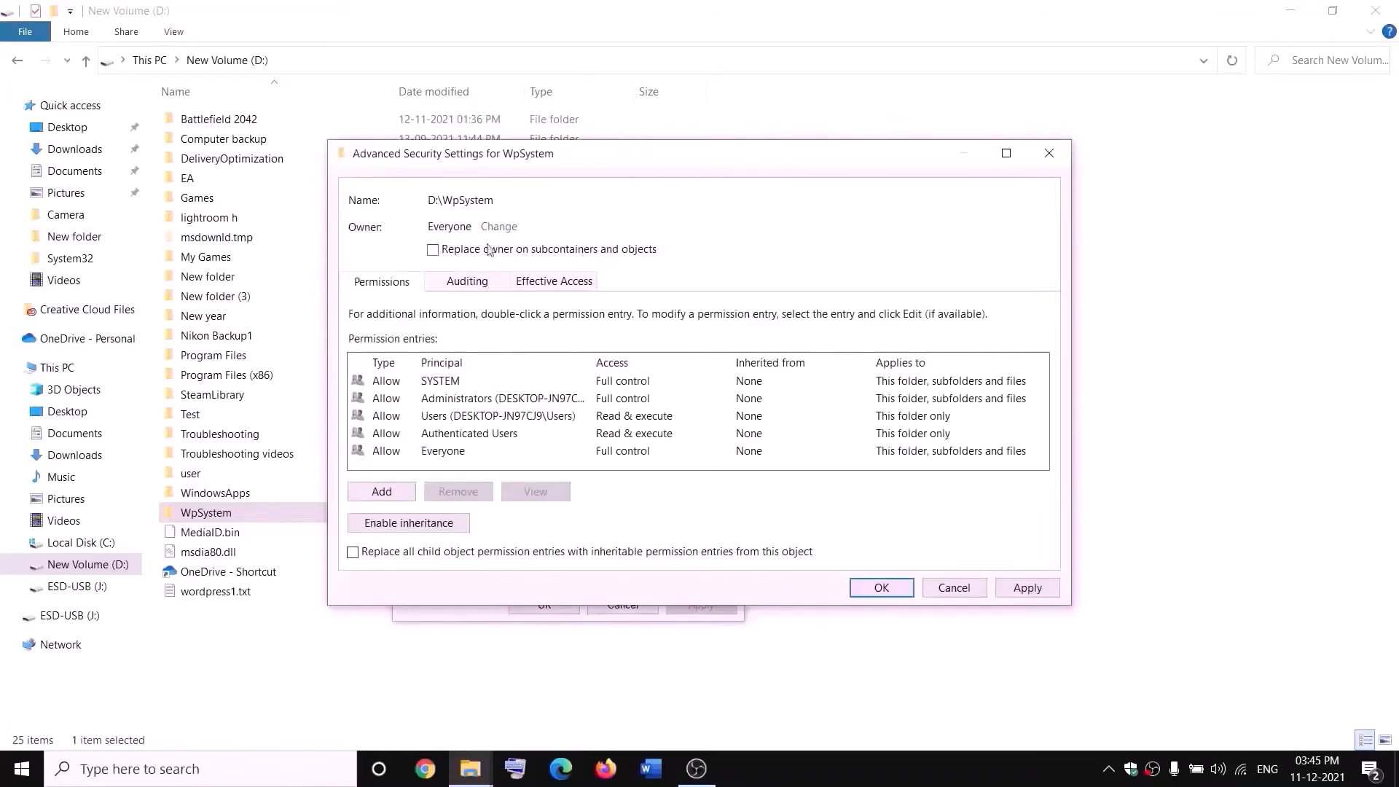
pyautogui.click(1027, 587)
pyautogui.click(881, 587)
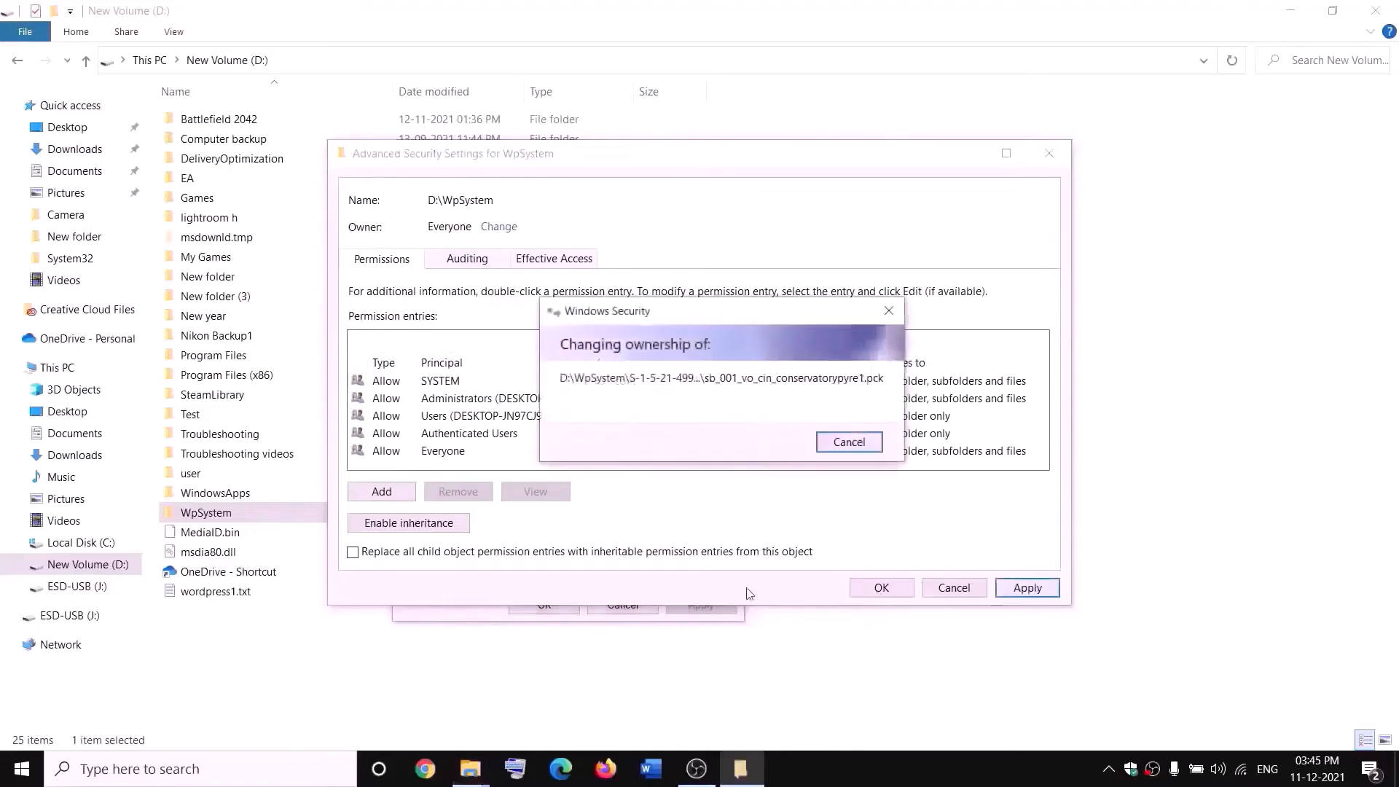
pyautogui.click(851, 459)
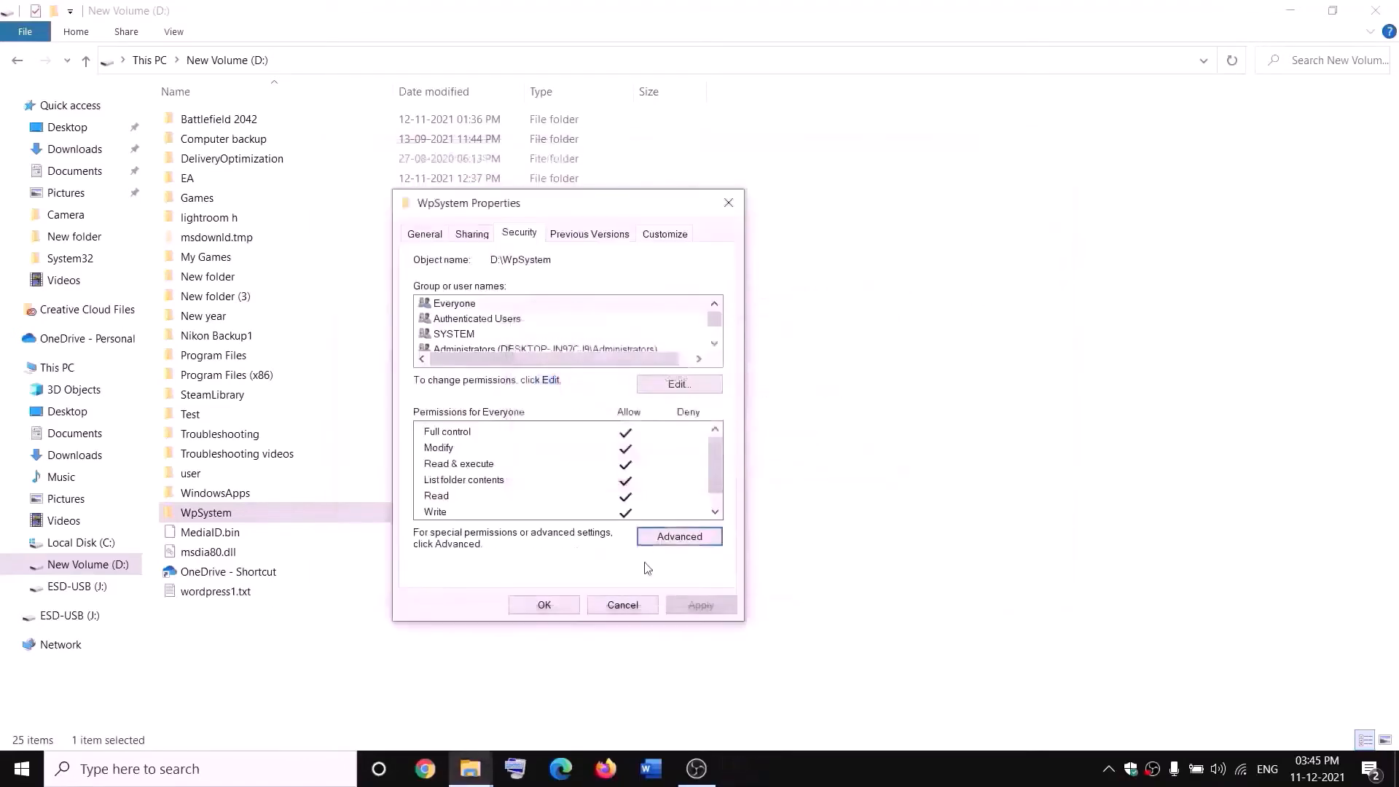
pyautogui.click(544, 605)
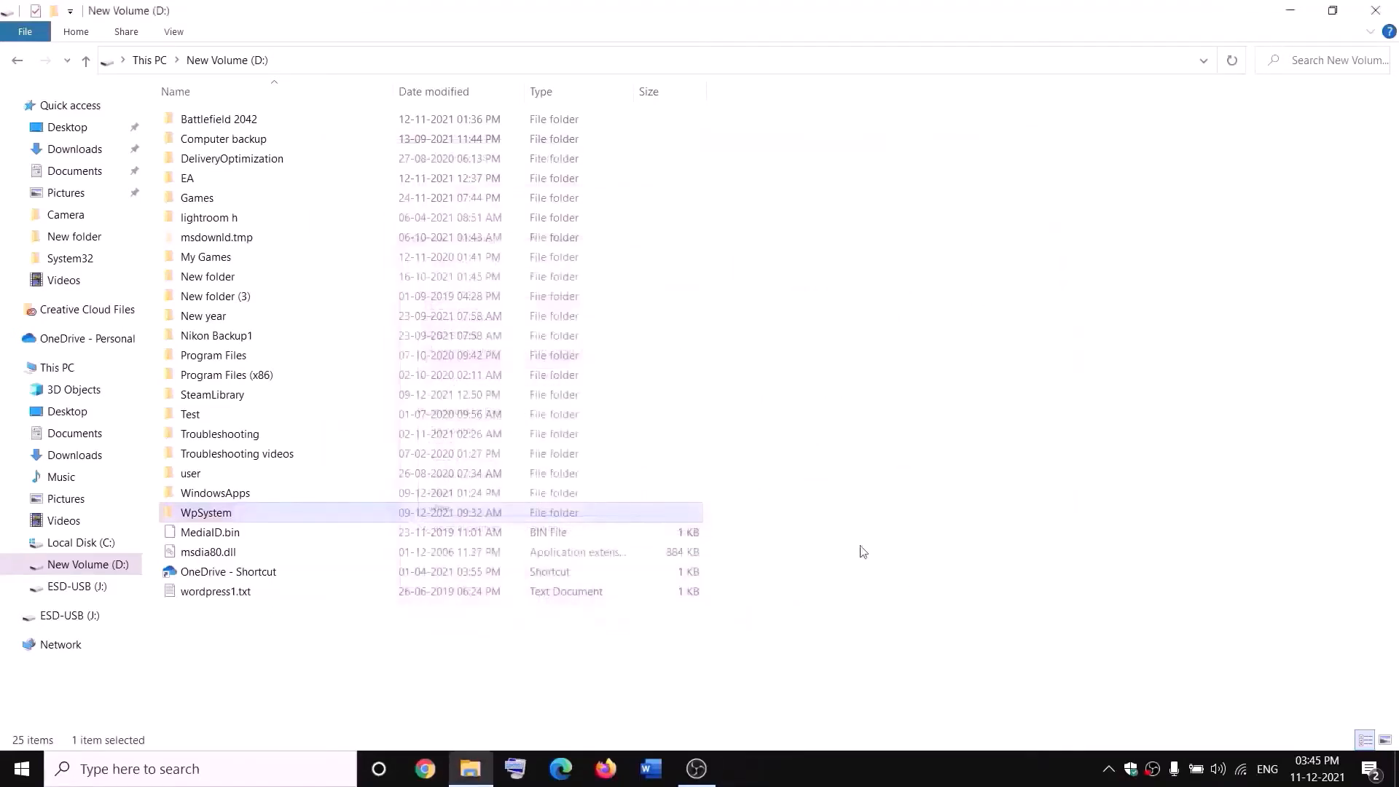
# Reopen the WpSystem folder's properties and go to its advanced security settings
pyautogui.rightClick(209, 516)
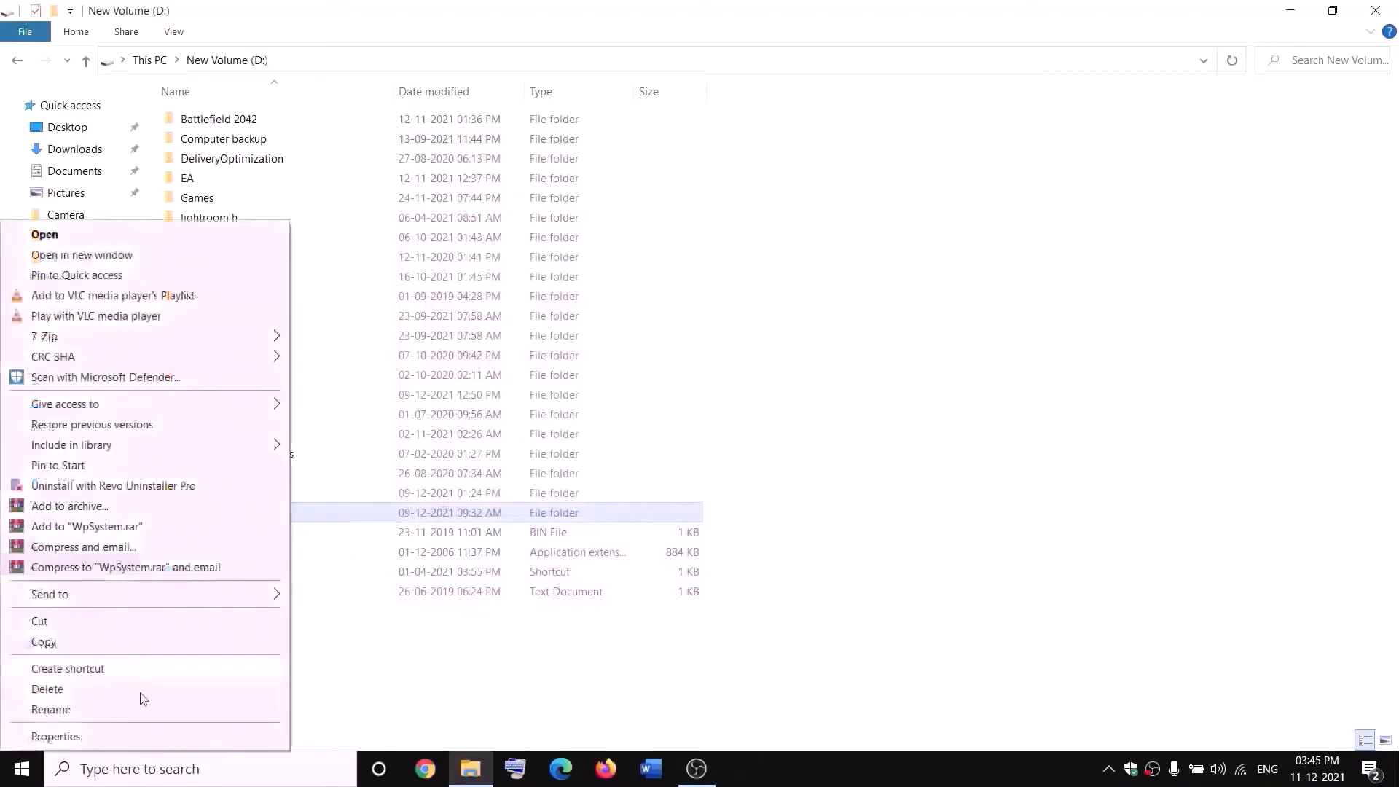
pyautogui.click(85, 734)
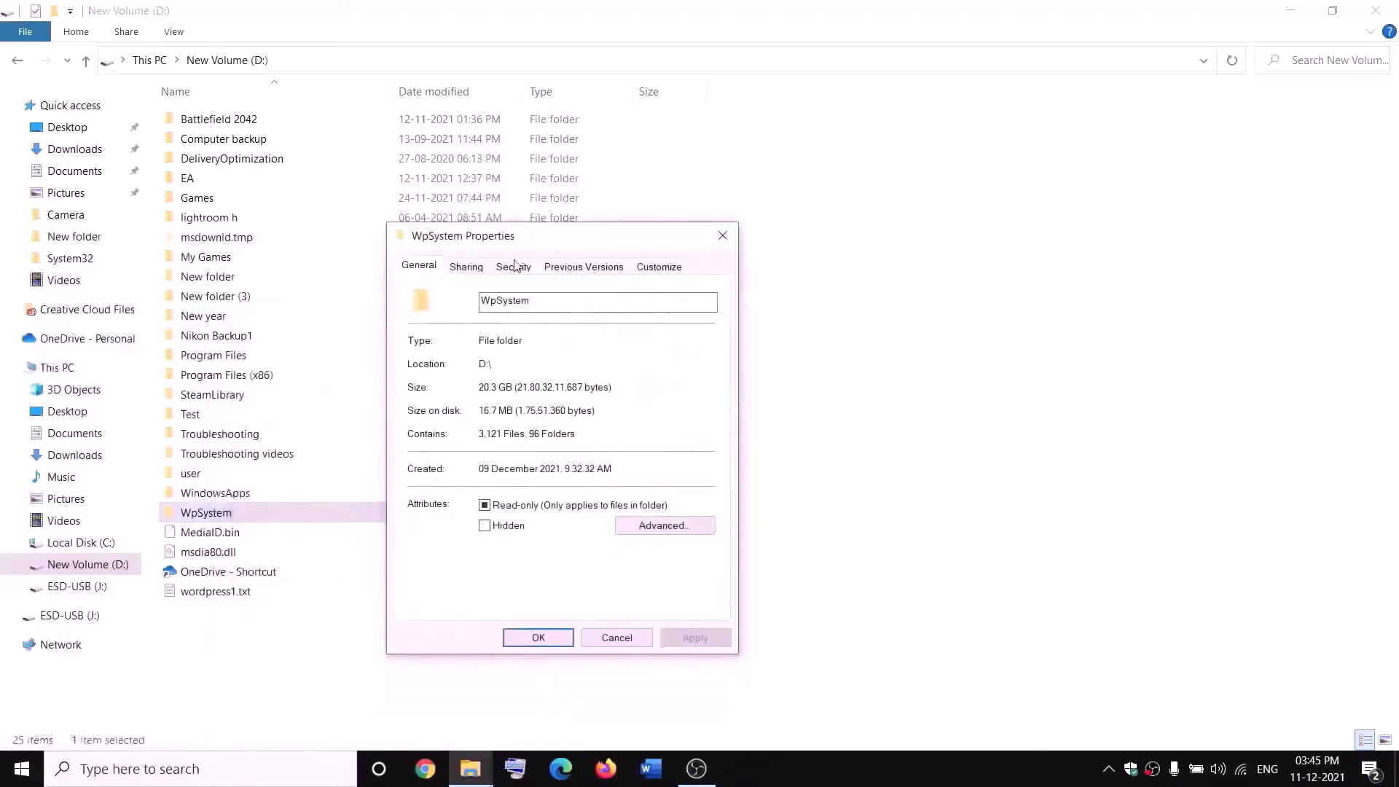
pyautogui.click(515, 266)
pyautogui.click(679, 577)
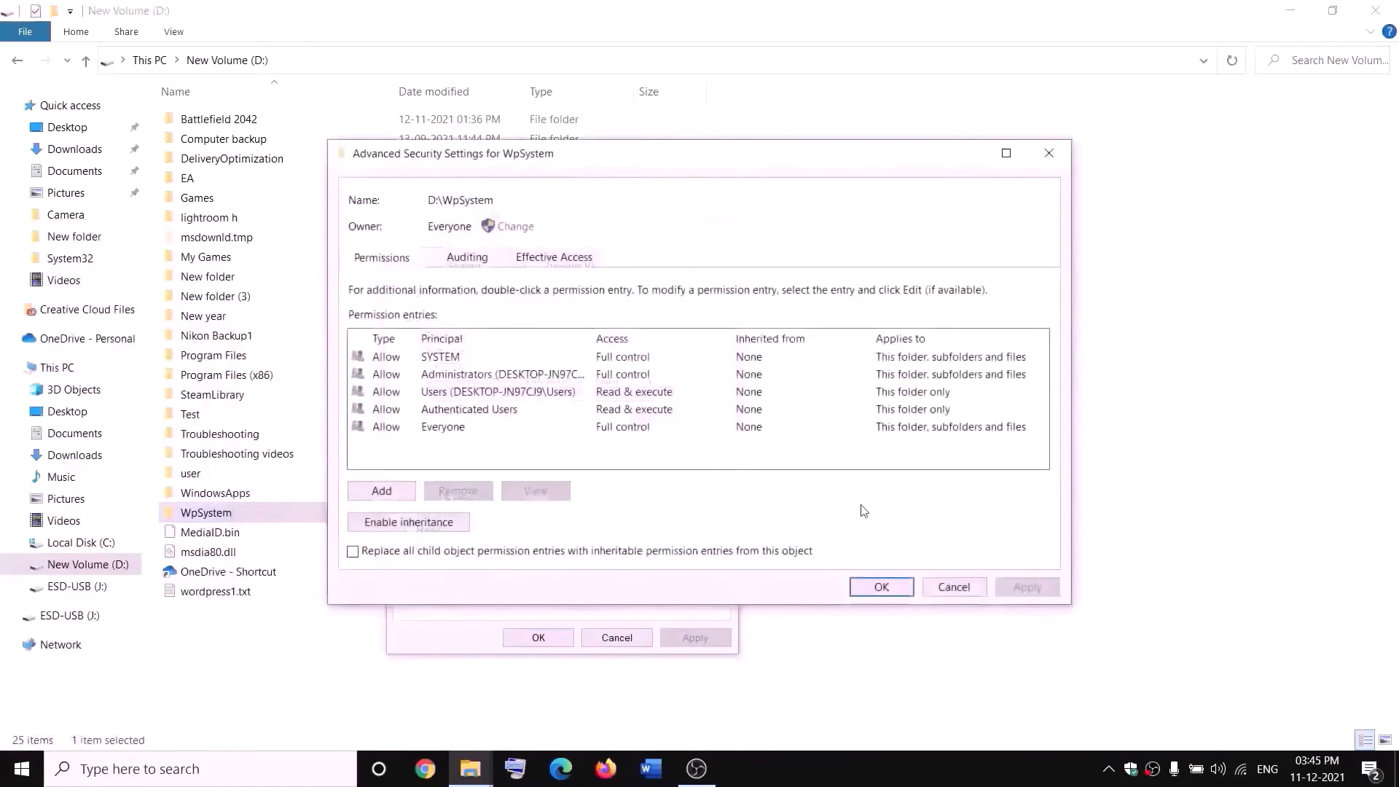
# Add an Allow permission entry giving Everyone full control of the WpSystem folder, subfolders and files, and apply it
pyautogui.click(381, 491)
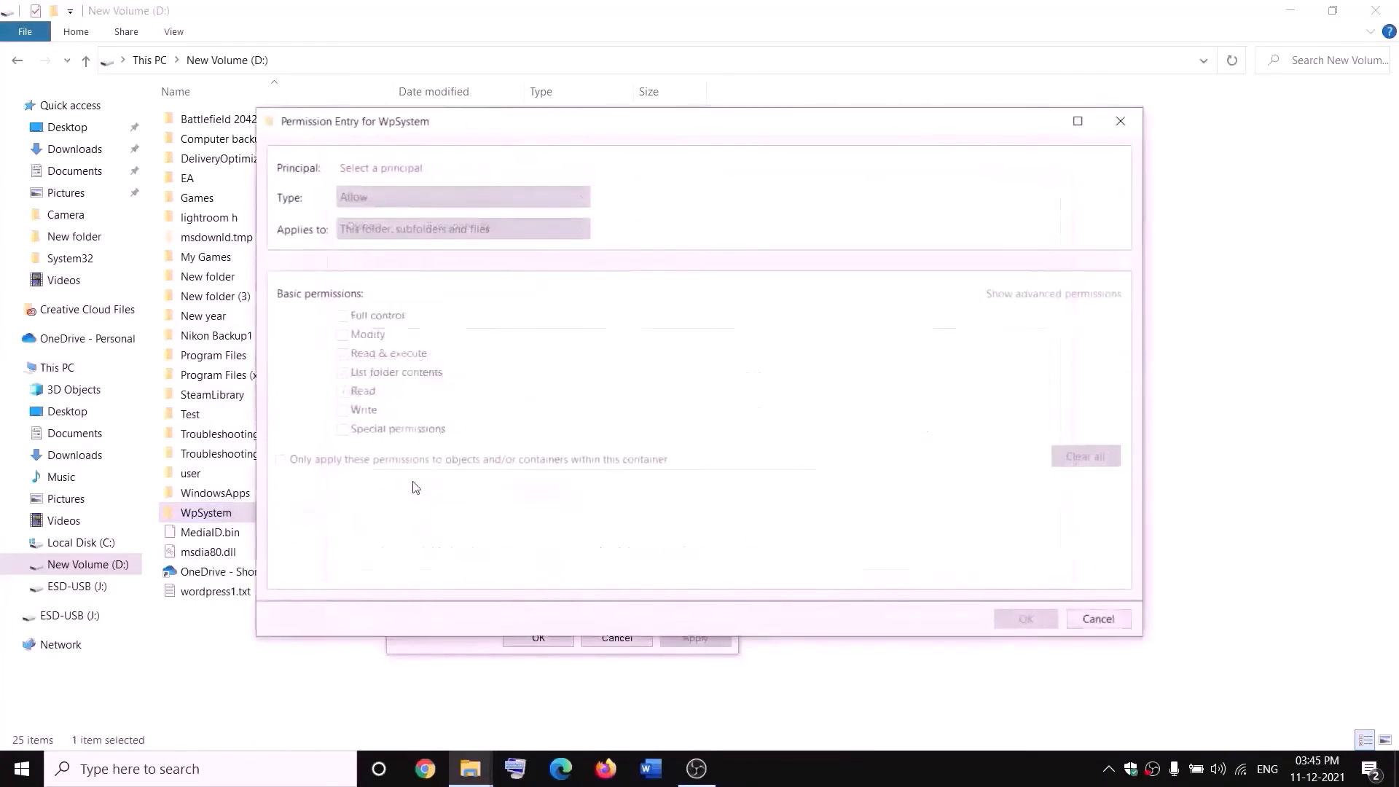
pyautogui.click(382, 170)
pyautogui.write('e')
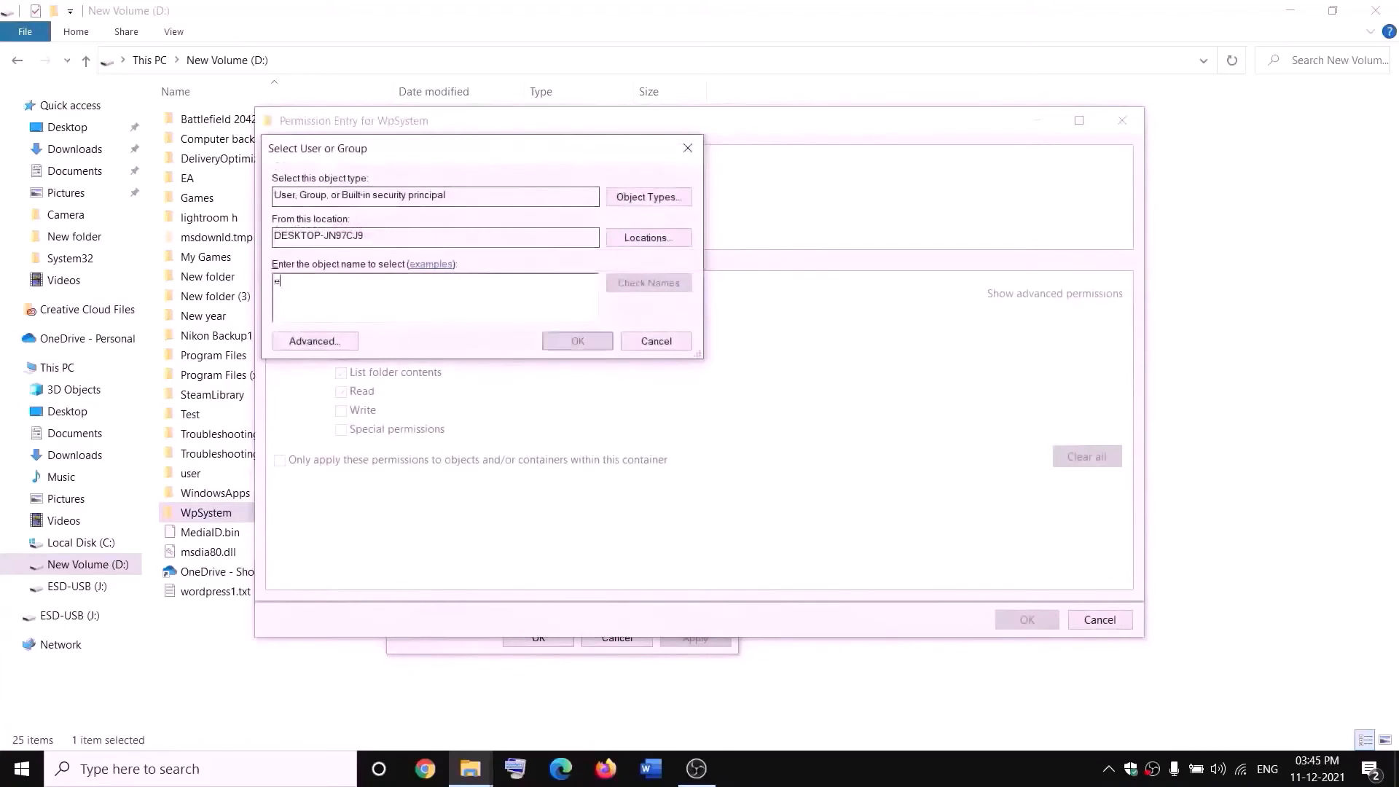
pyautogui.write('veryone')
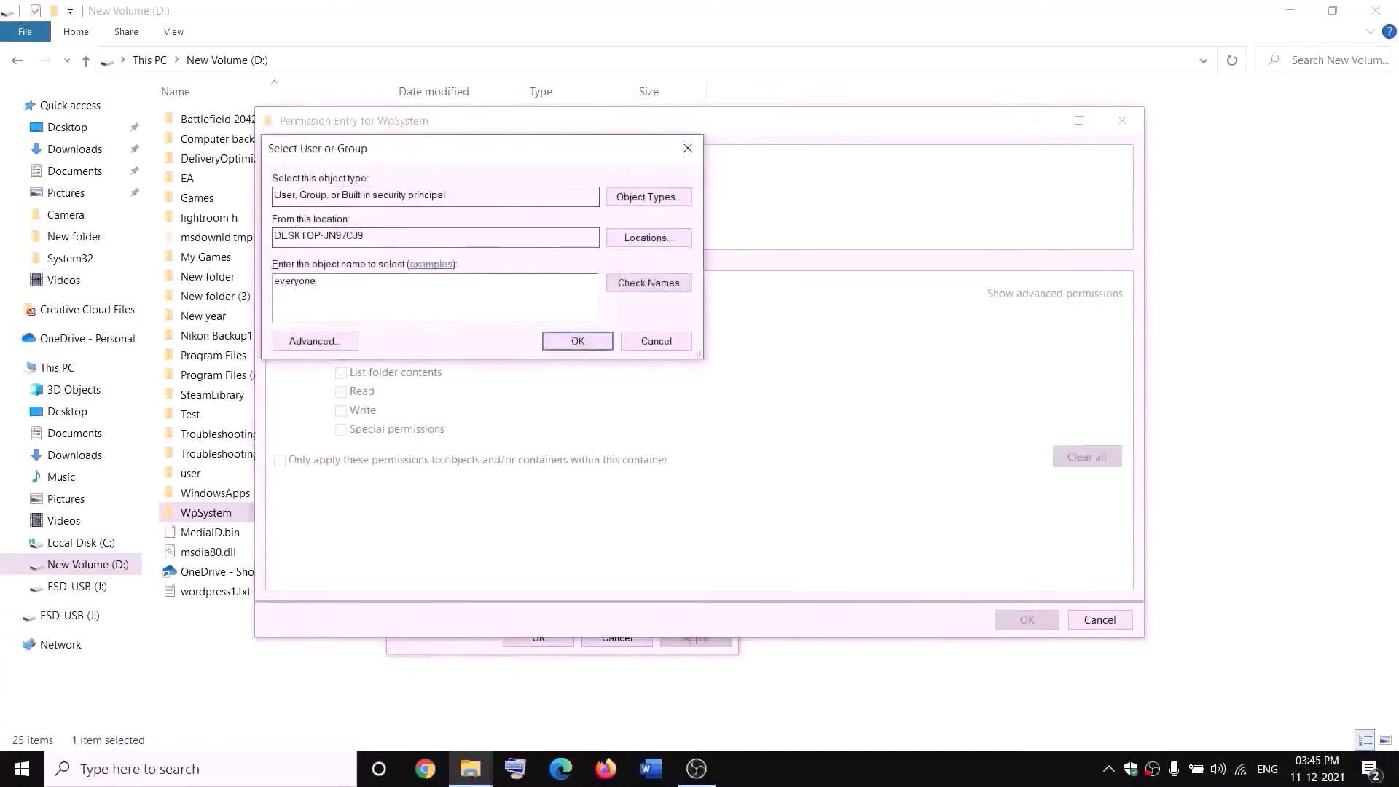
pyautogui.click(655, 284)
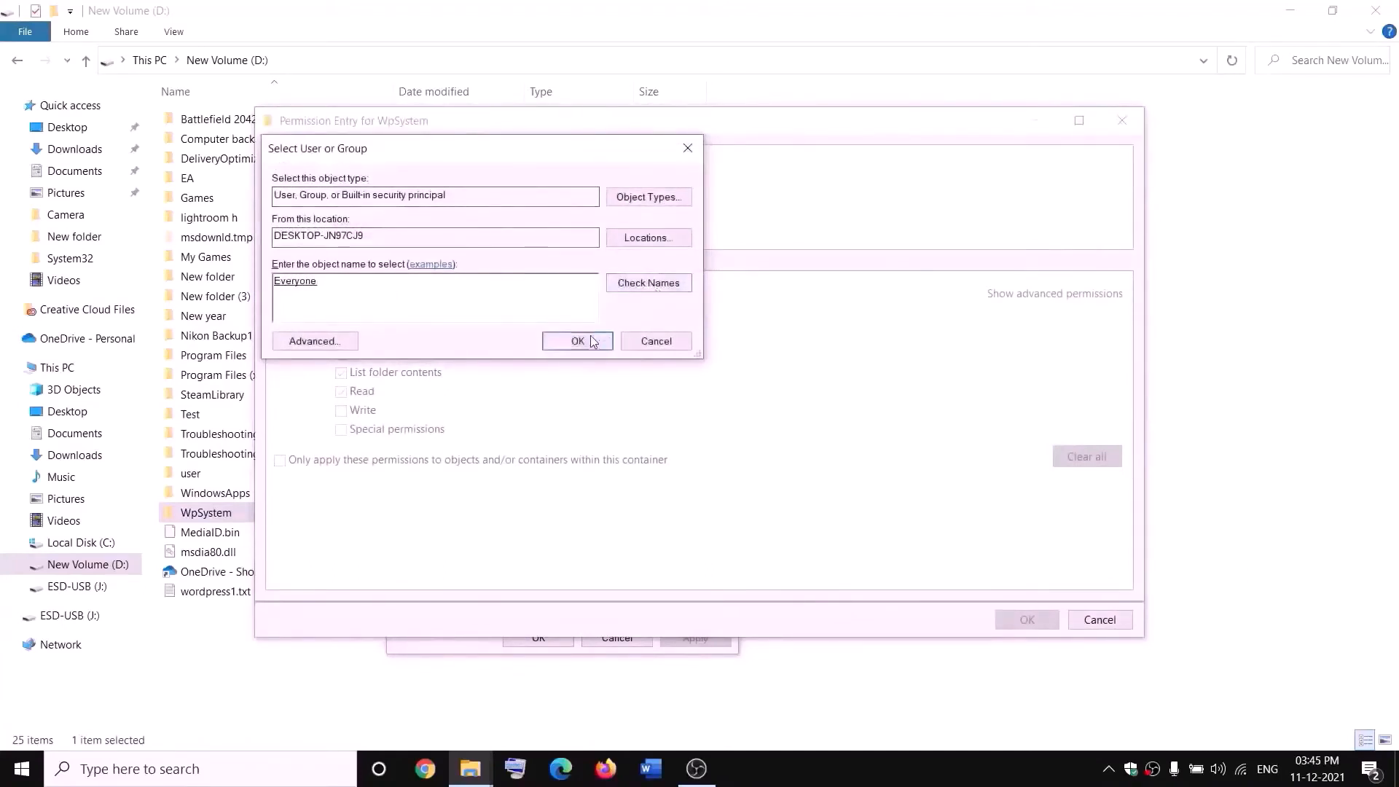
pyautogui.click(577, 341)
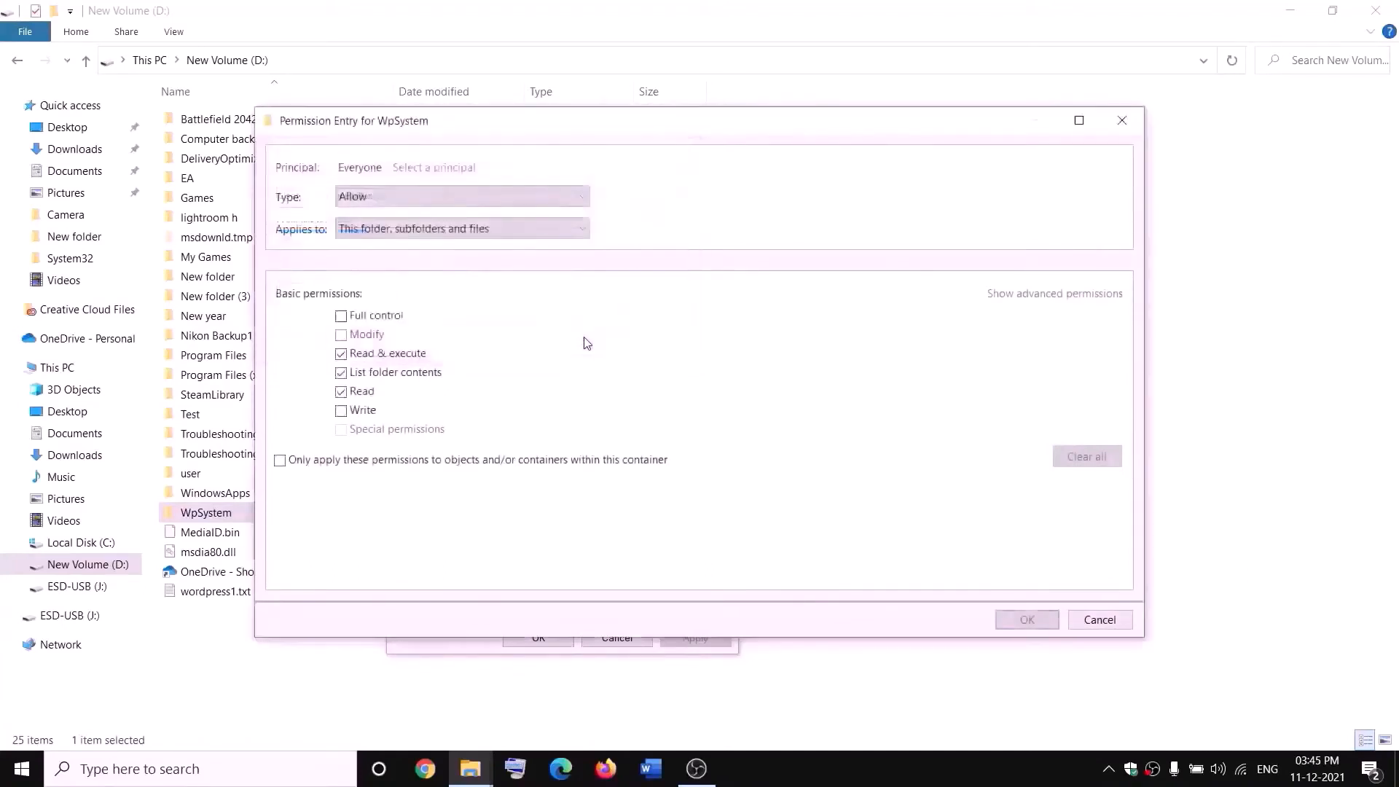
pyautogui.click(341, 318)
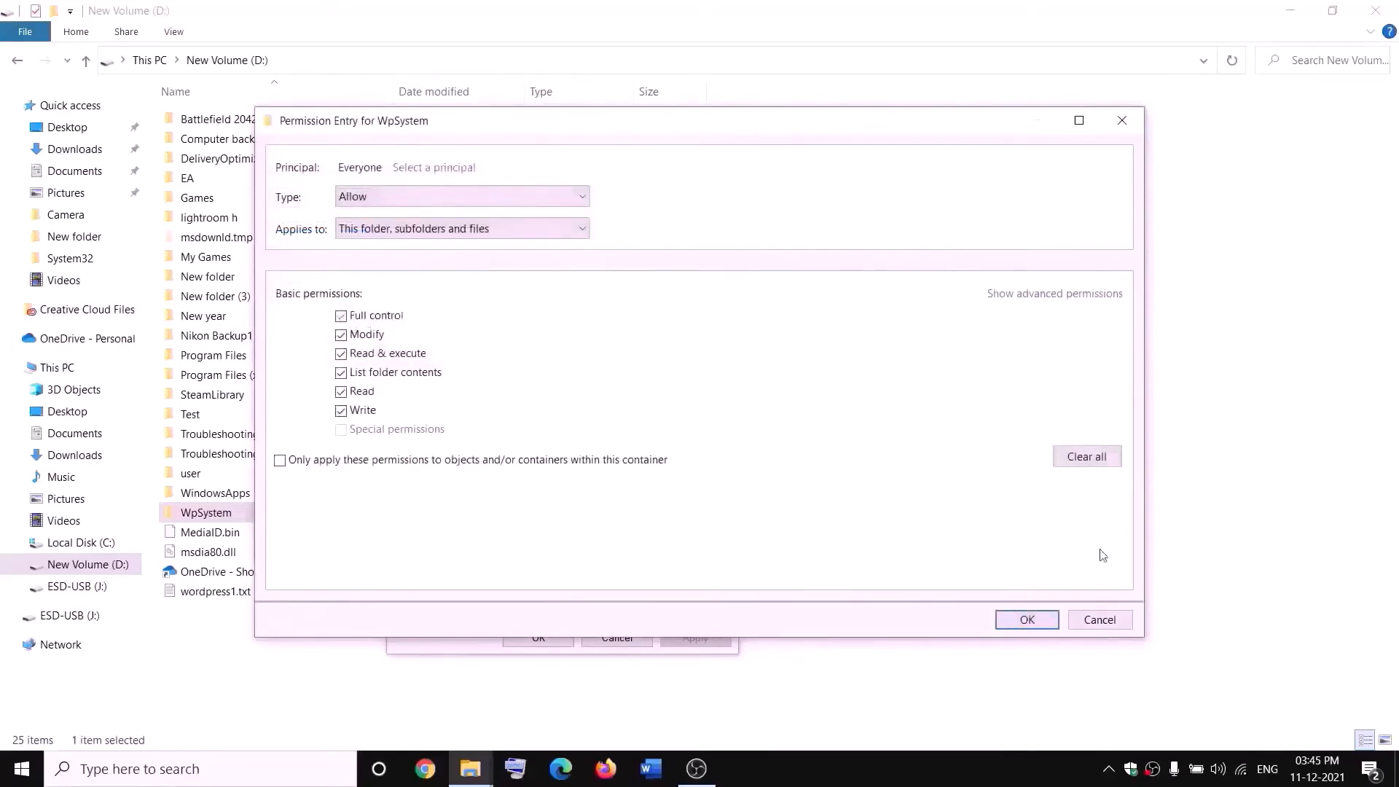
pyautogui.click(1026, 619)
pyautogui.click(1026, 588)
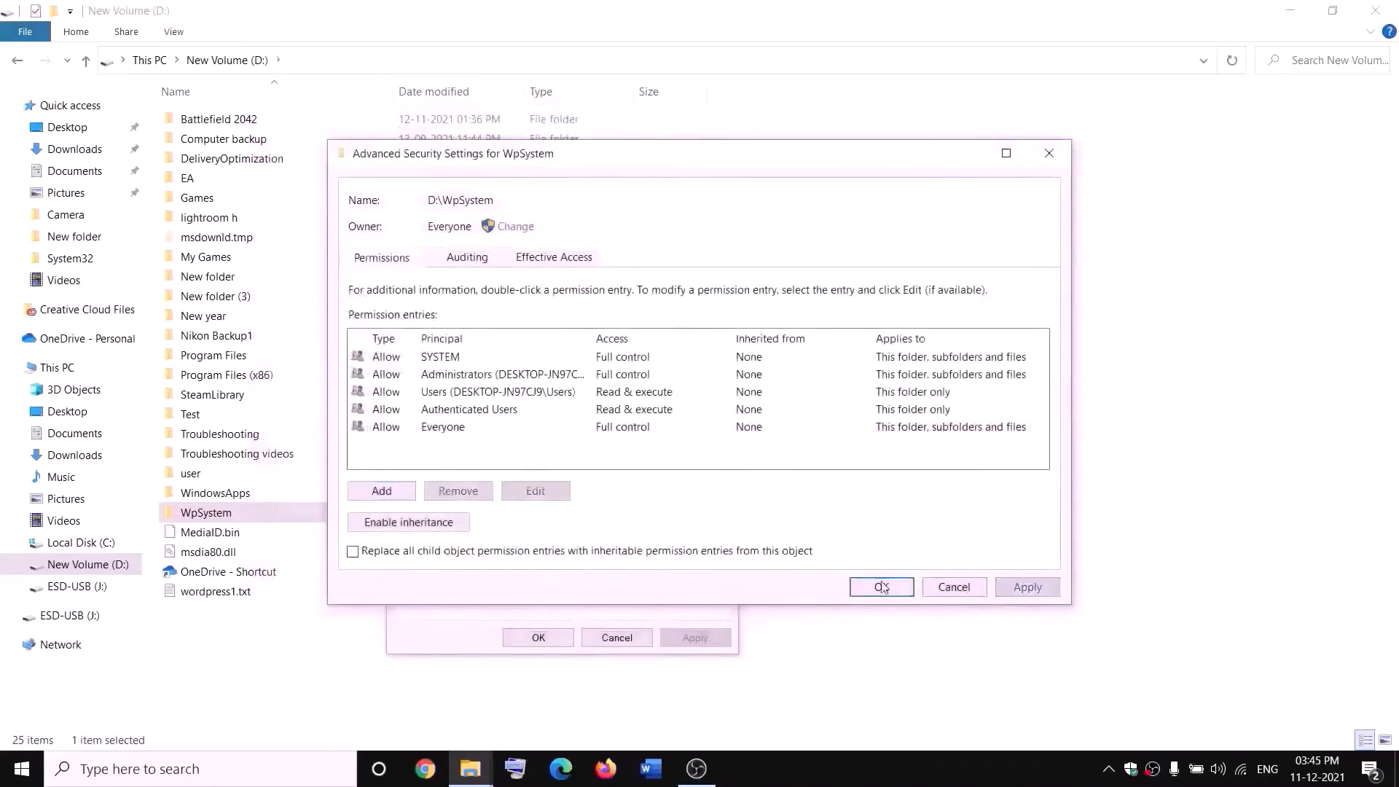
# Close the WpSystem security settings and properties, and rename the WpSystem folder as WpSystem.old
pyautogui.click(883, 587)
pyautogui.click(558, 640)
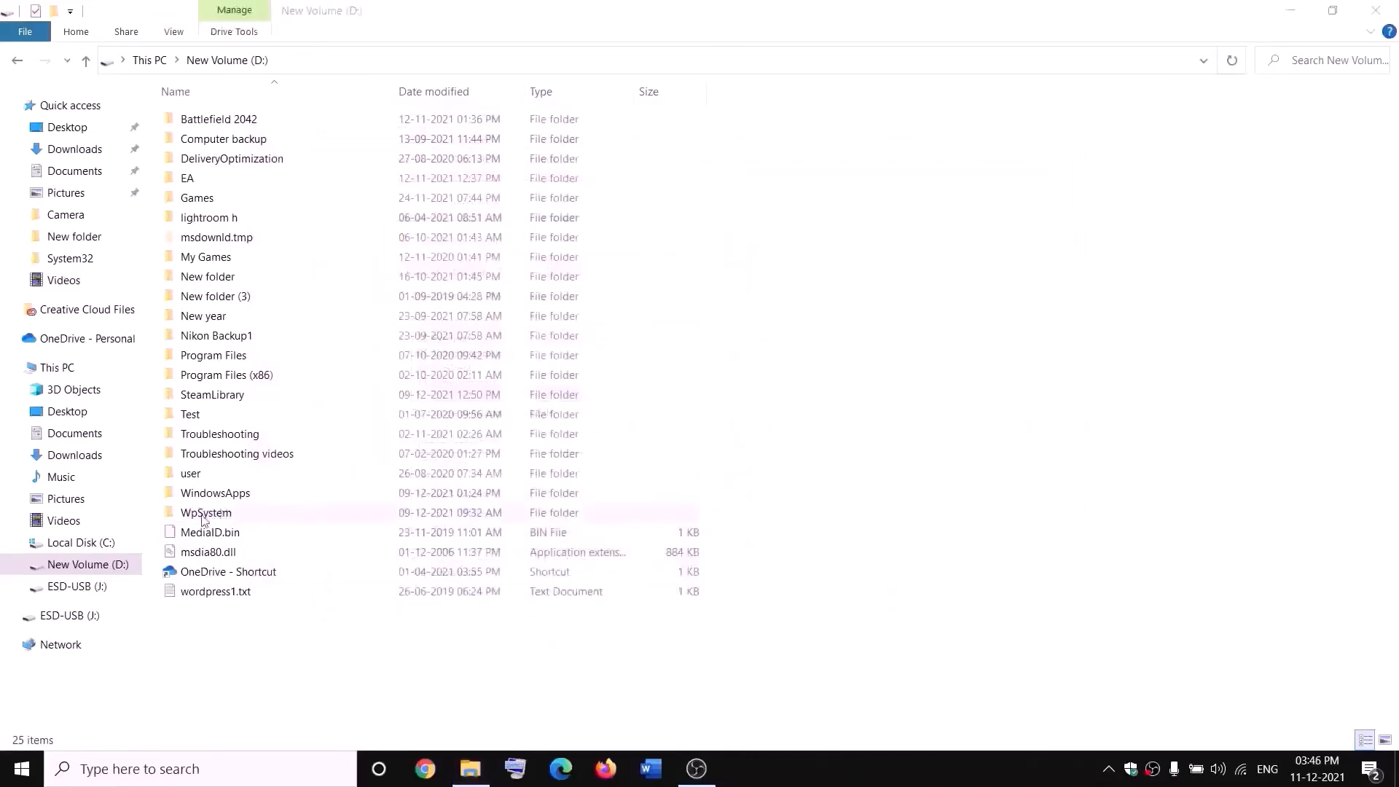
pyautogui.rightClick(210, 518)
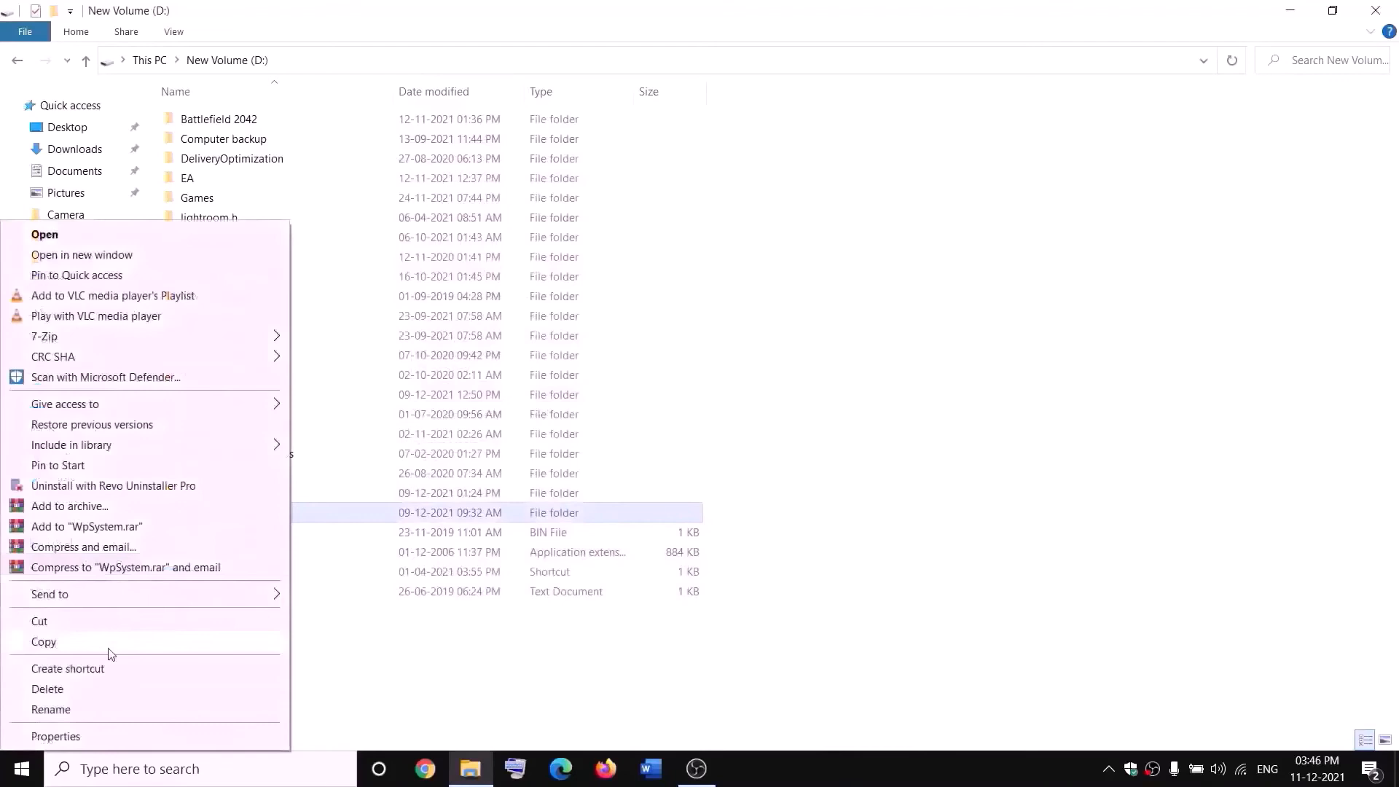
pyautogui.click(56, 710)
pyautogui.press('End')
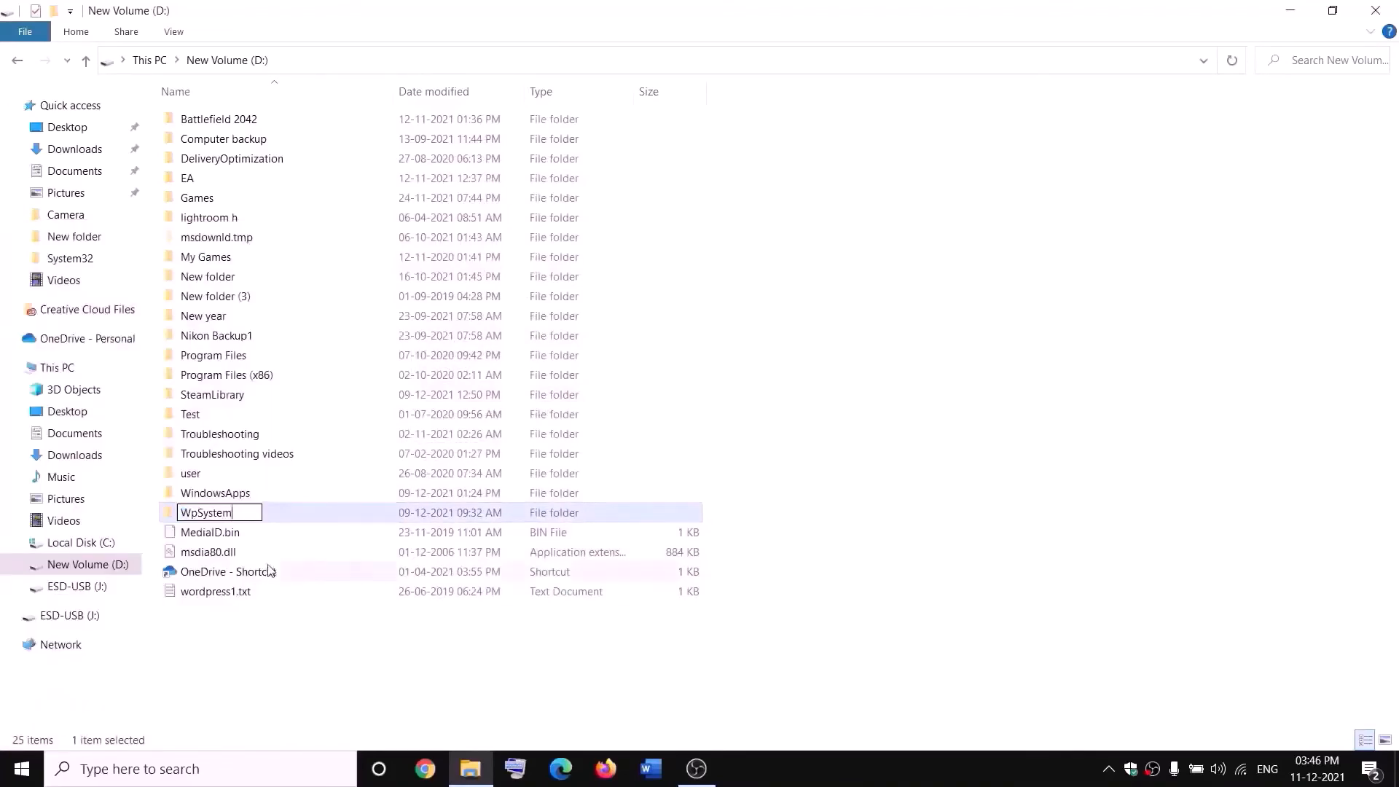
pyautogui.write('.old')
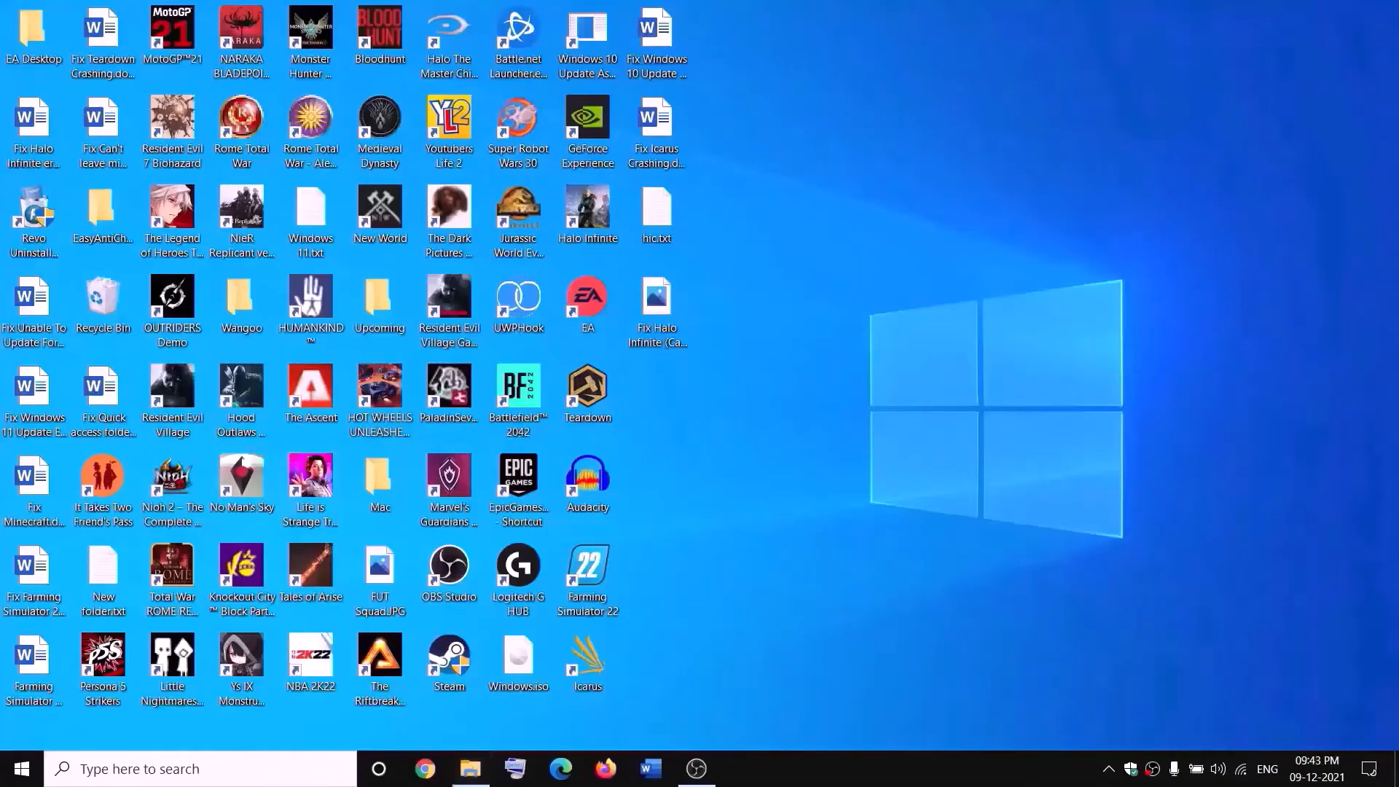
# Open the advanced security settings of the WindowsApps folder on the D: drive from its properties
pyautogui.click(469, 769)
pyautogui.click(33, 368)
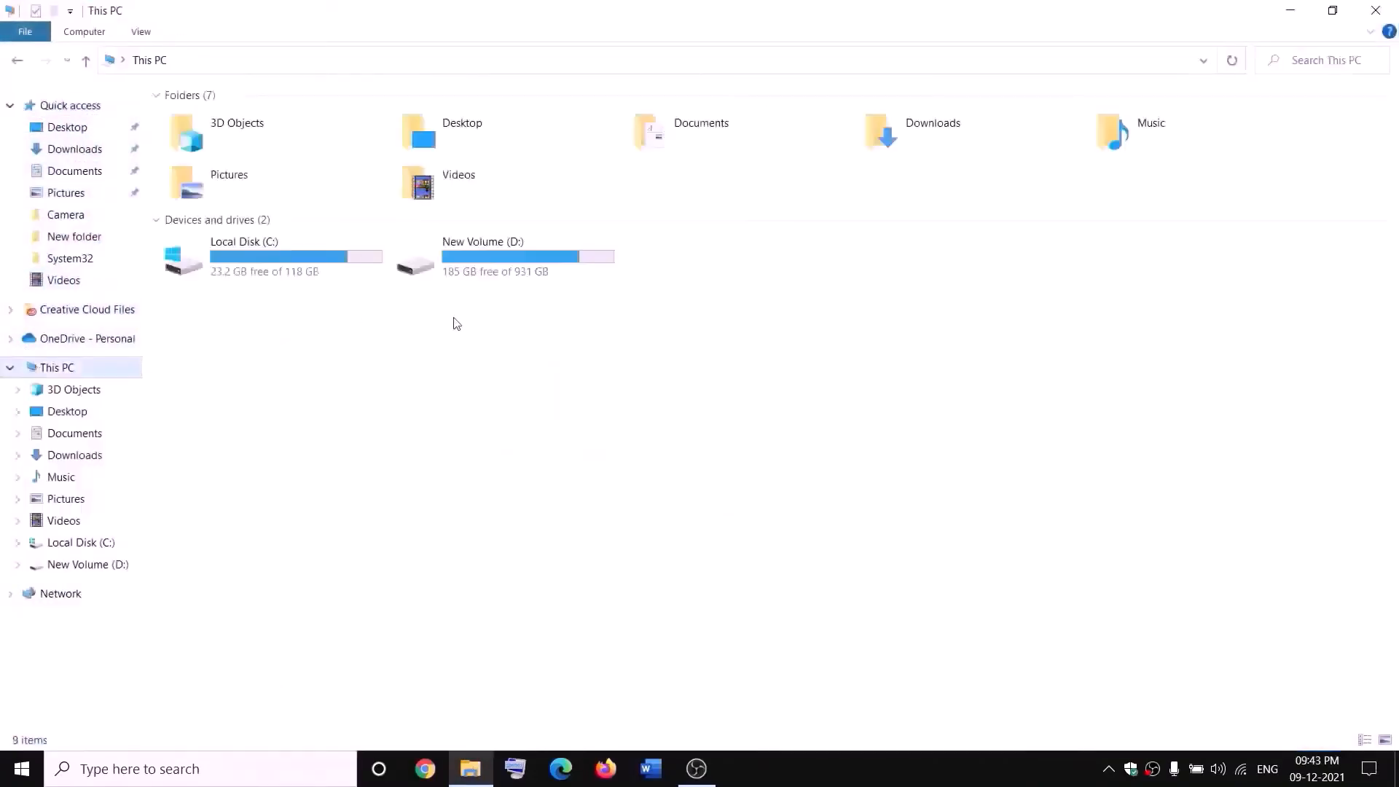
pyautogui.doubleClick(500, 263)
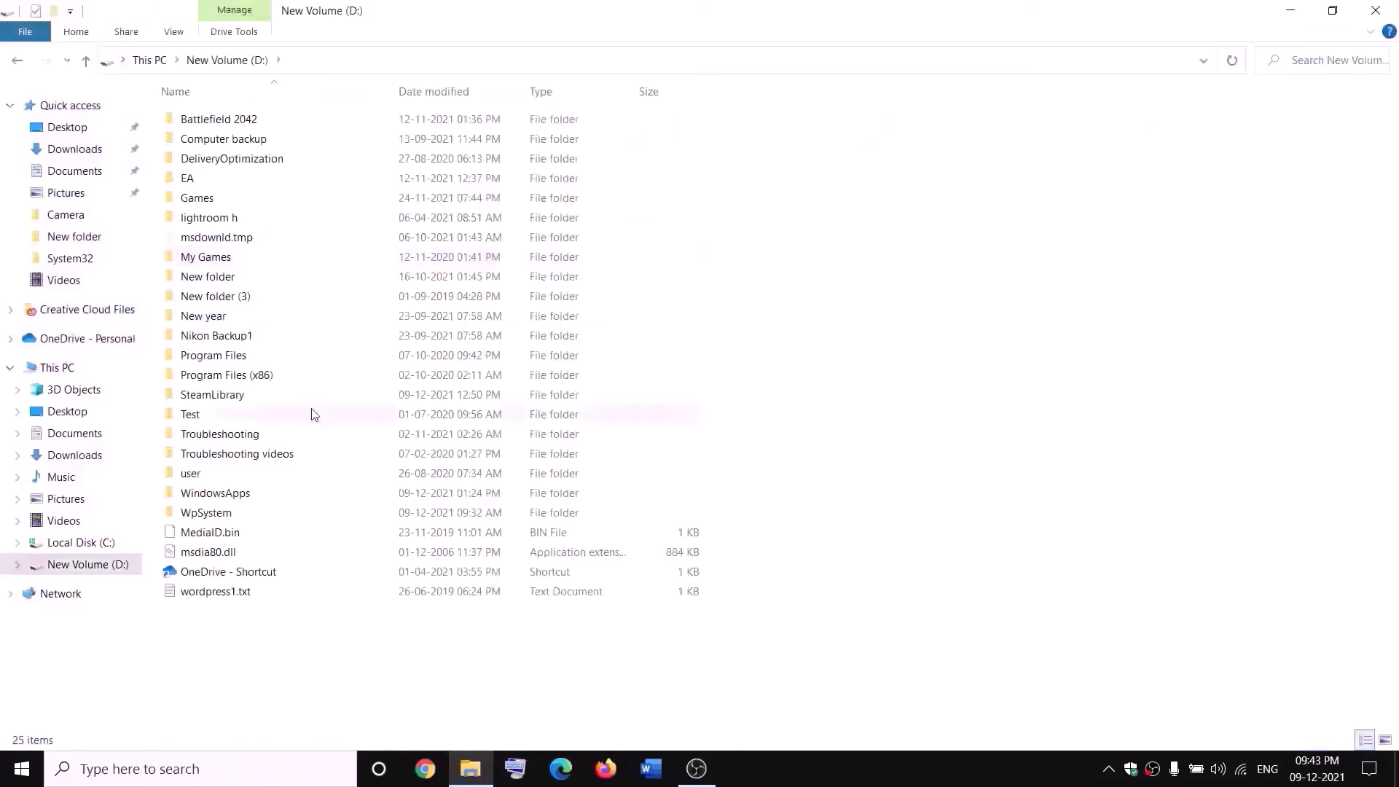
pyautogui.click(247, 493)
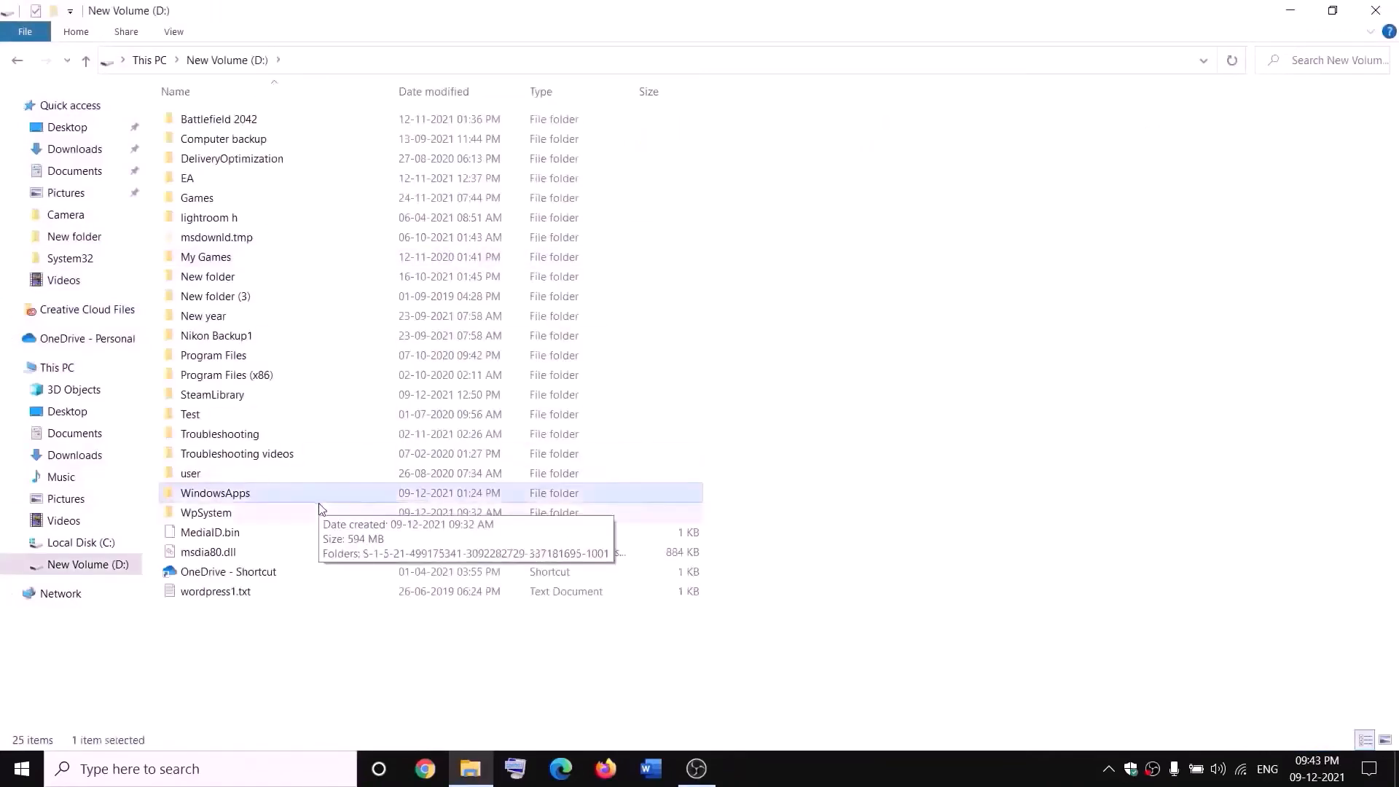
pyautogui.rightClick(265, 501)
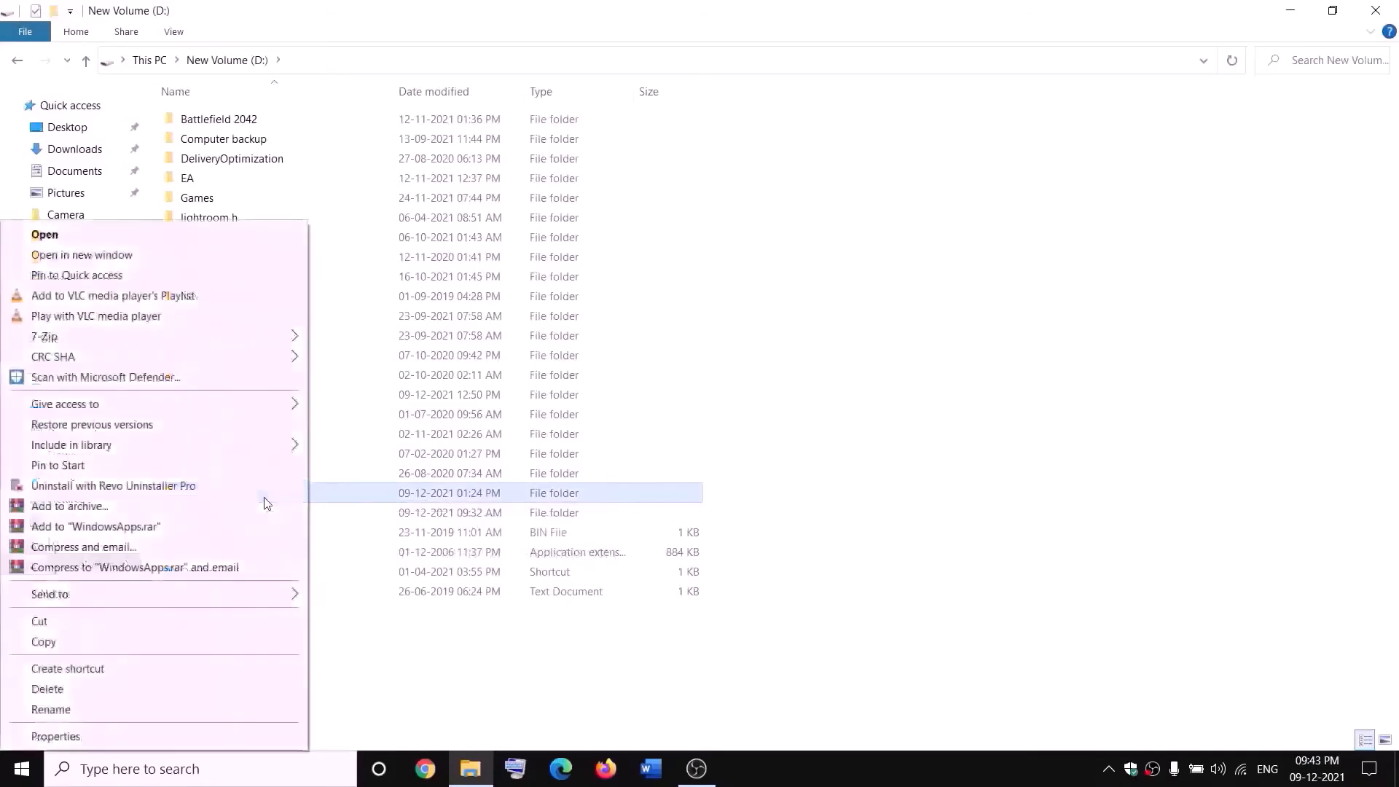
pyautogui.click(68, 739)
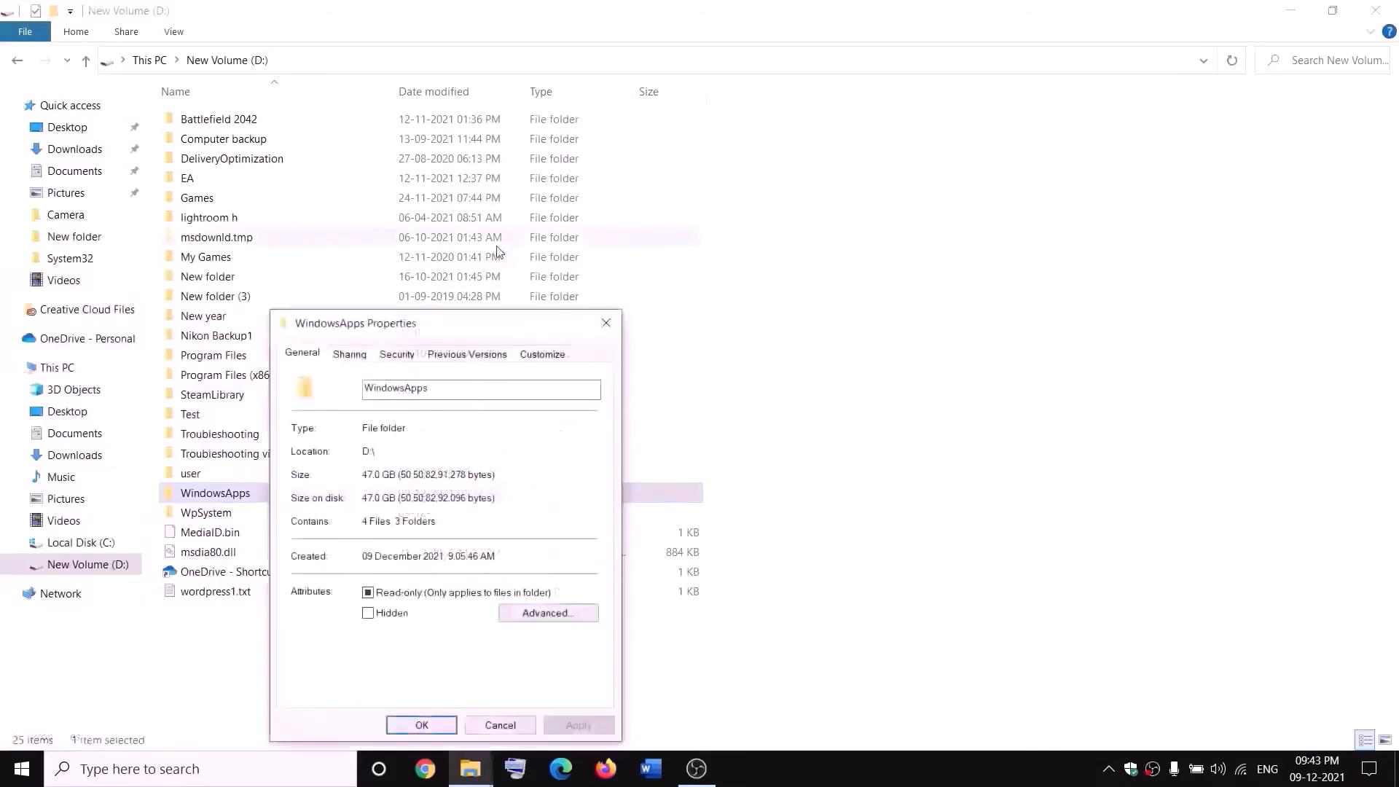
pyautogui.click(395, 356)
pyautogui.click(556, 655)
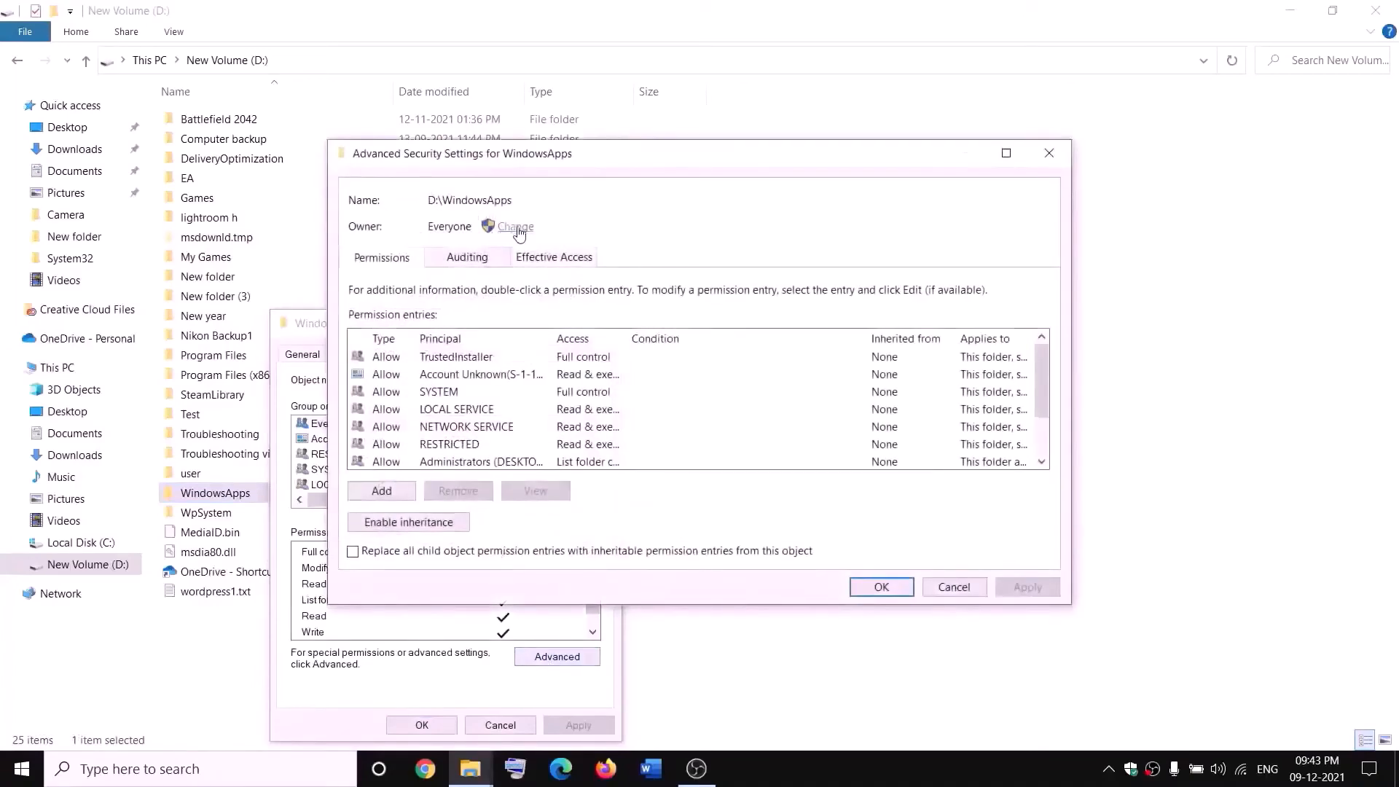
# Change the WindowsApps folder's owner to everyone, including its subcontainers and objects, apply it, and close the folder's properties
pyautogui.click(515, 227)
pyautogui.write('e')
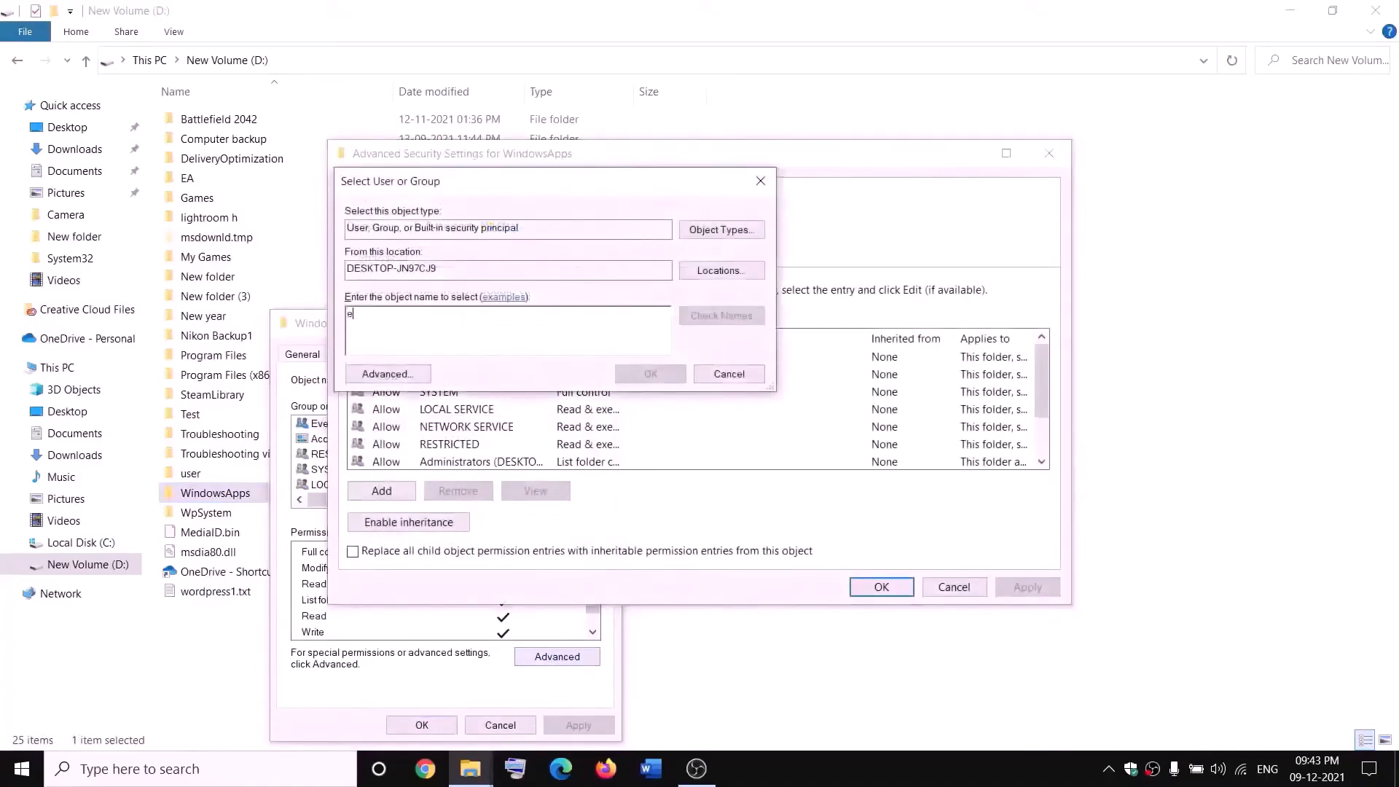
pyautogui.write('veryone')
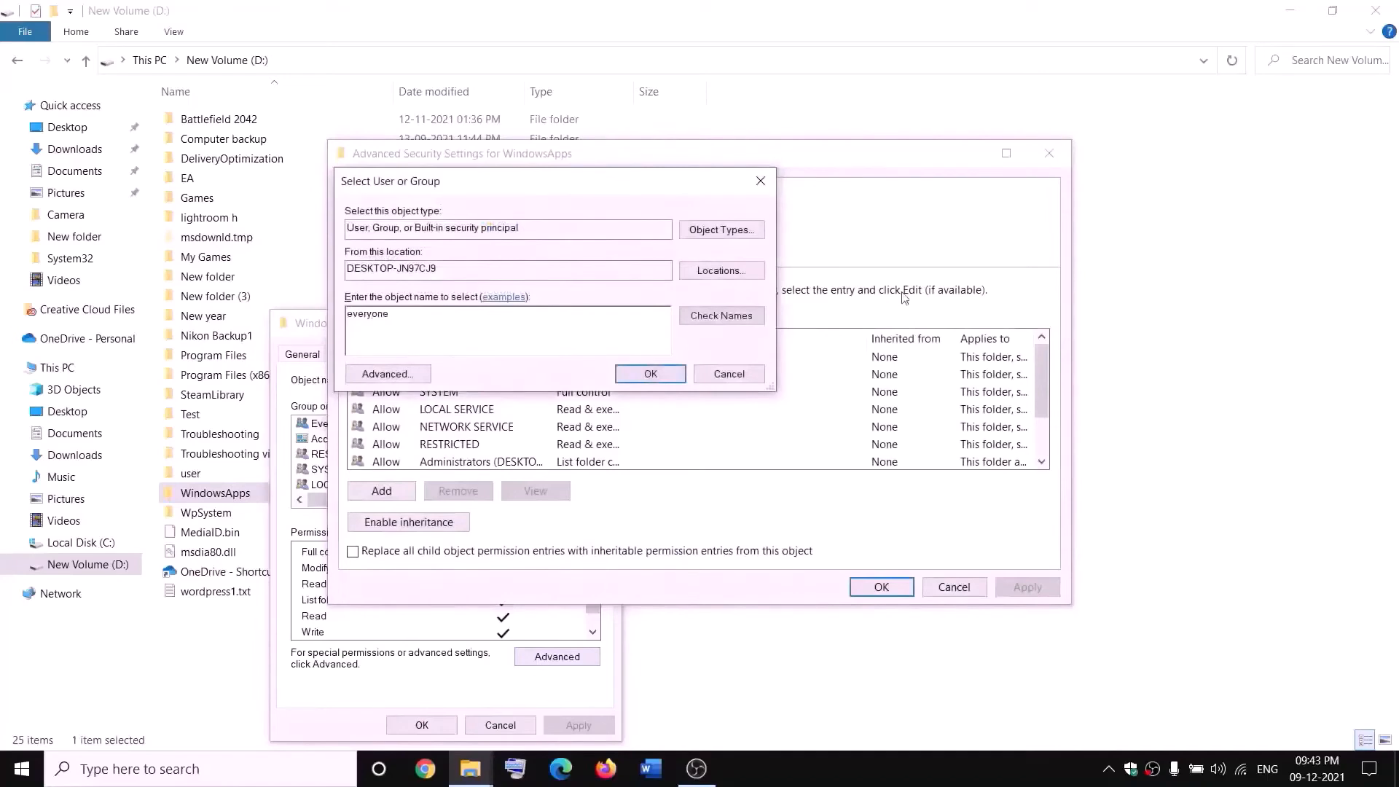
pyautogui.click(739, 321)
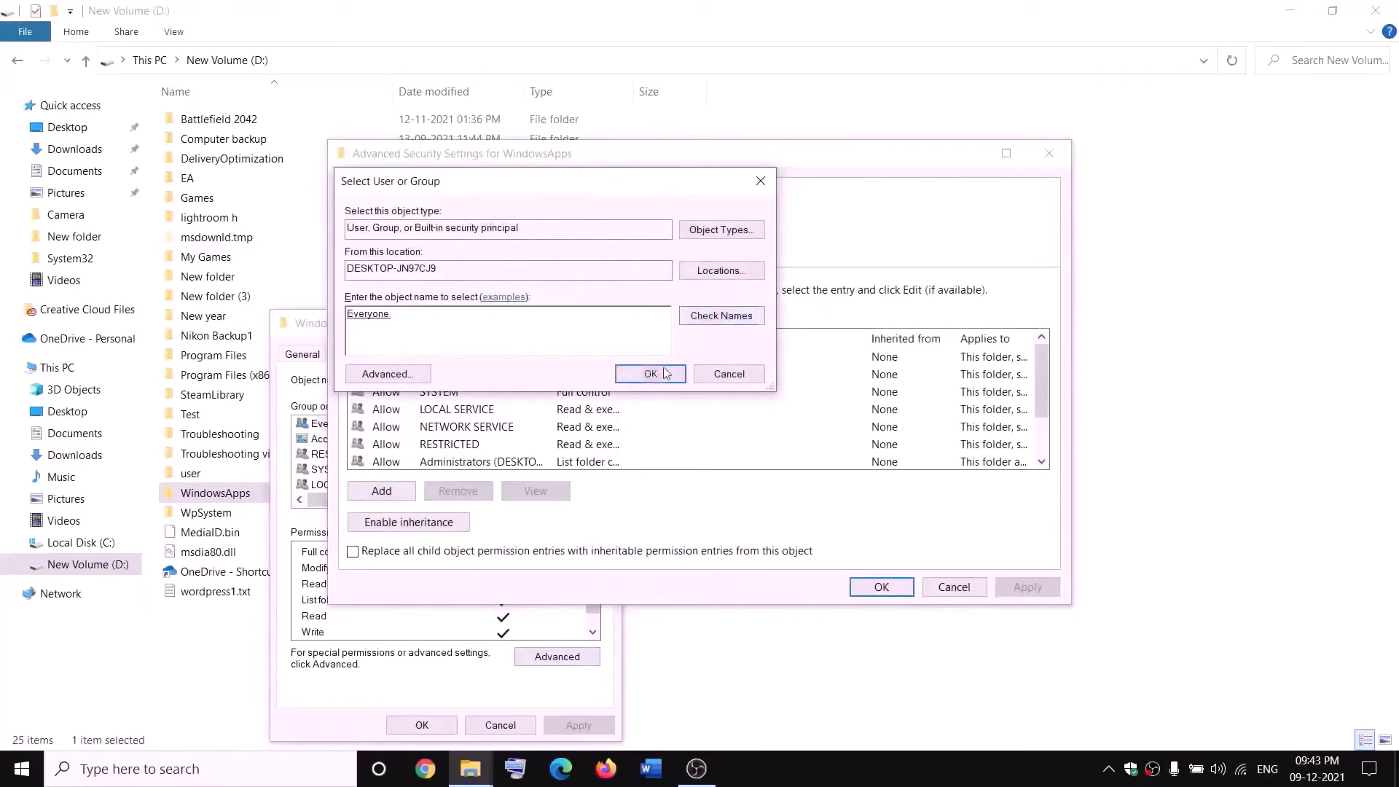
pyautogui.click(651, 375)
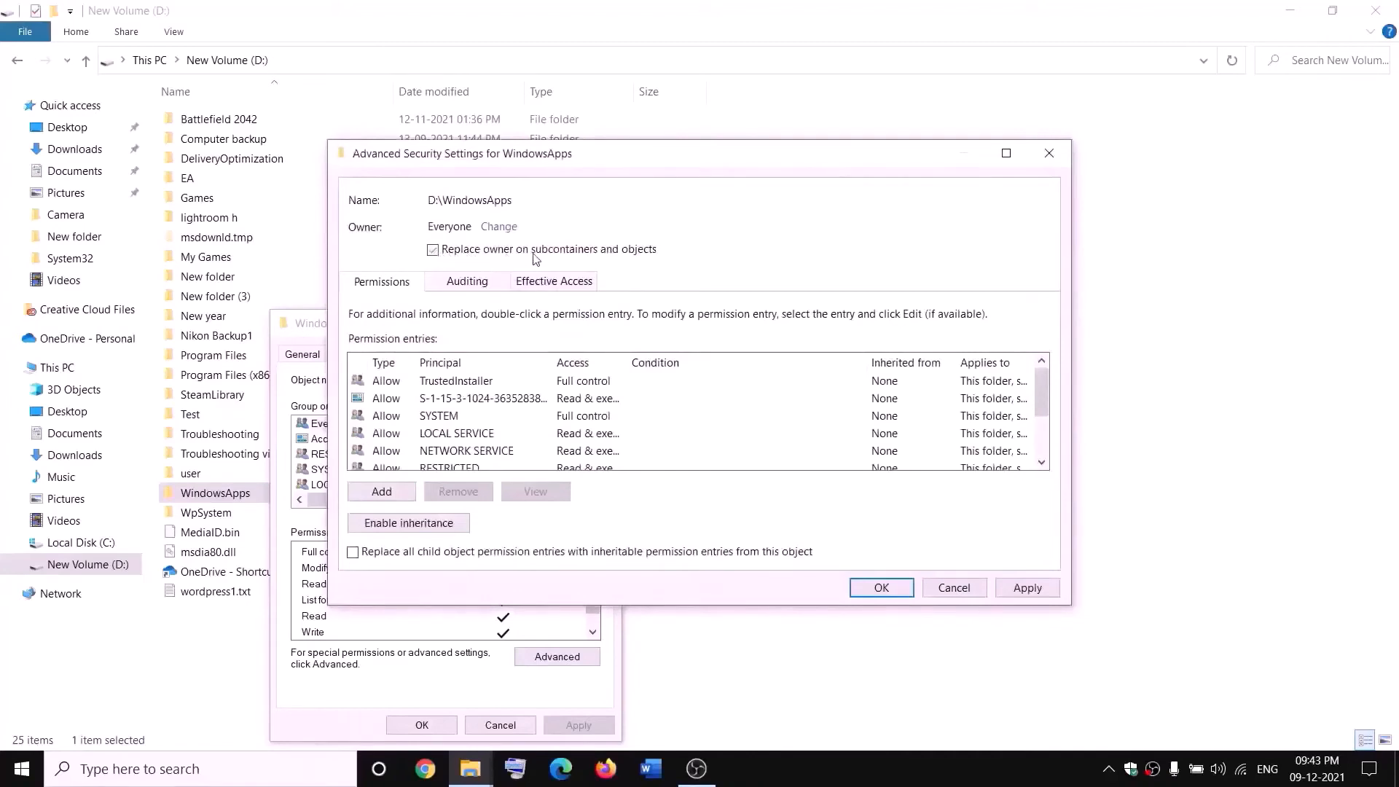
pyautogui.click(1026, 587)
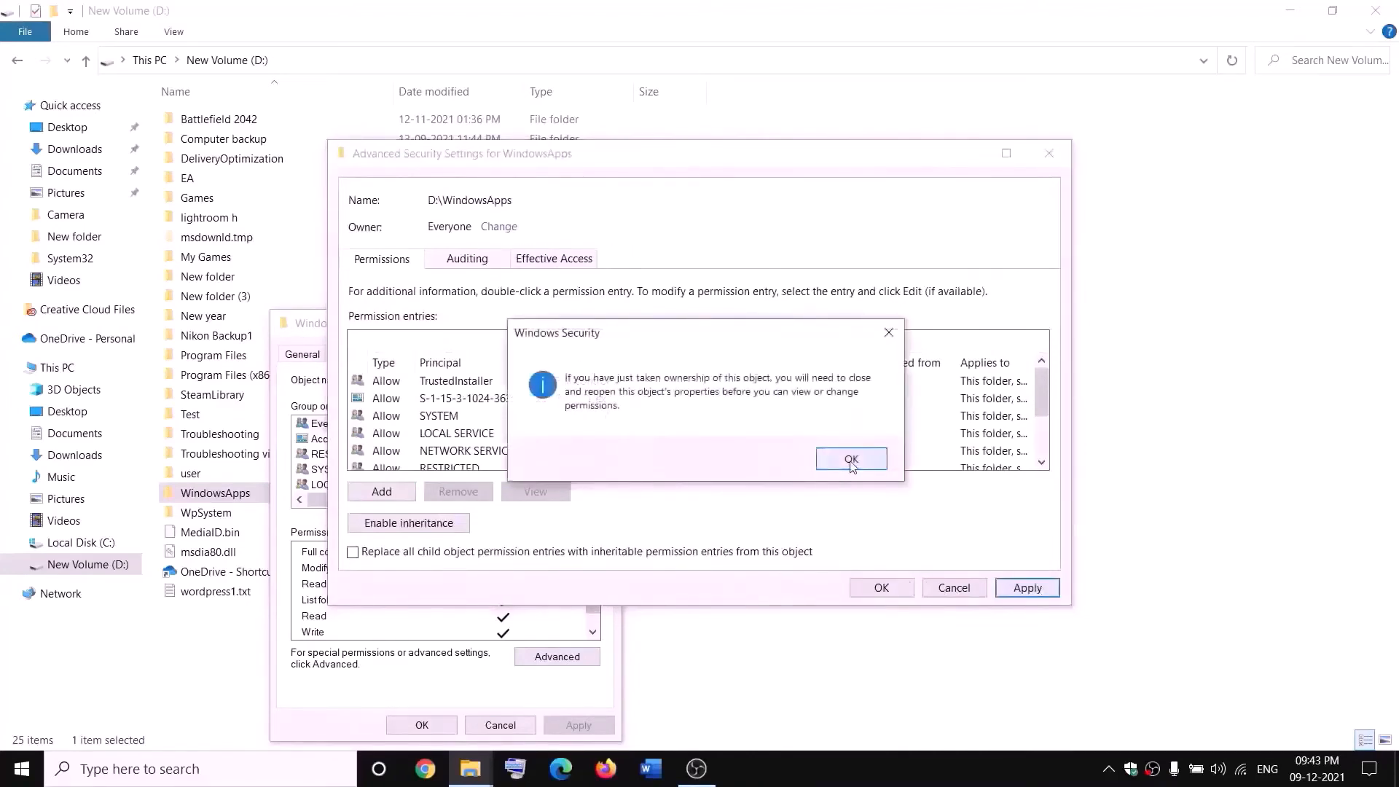
pyautogui.click(851, 463)
pyautogui.click(880, 590)
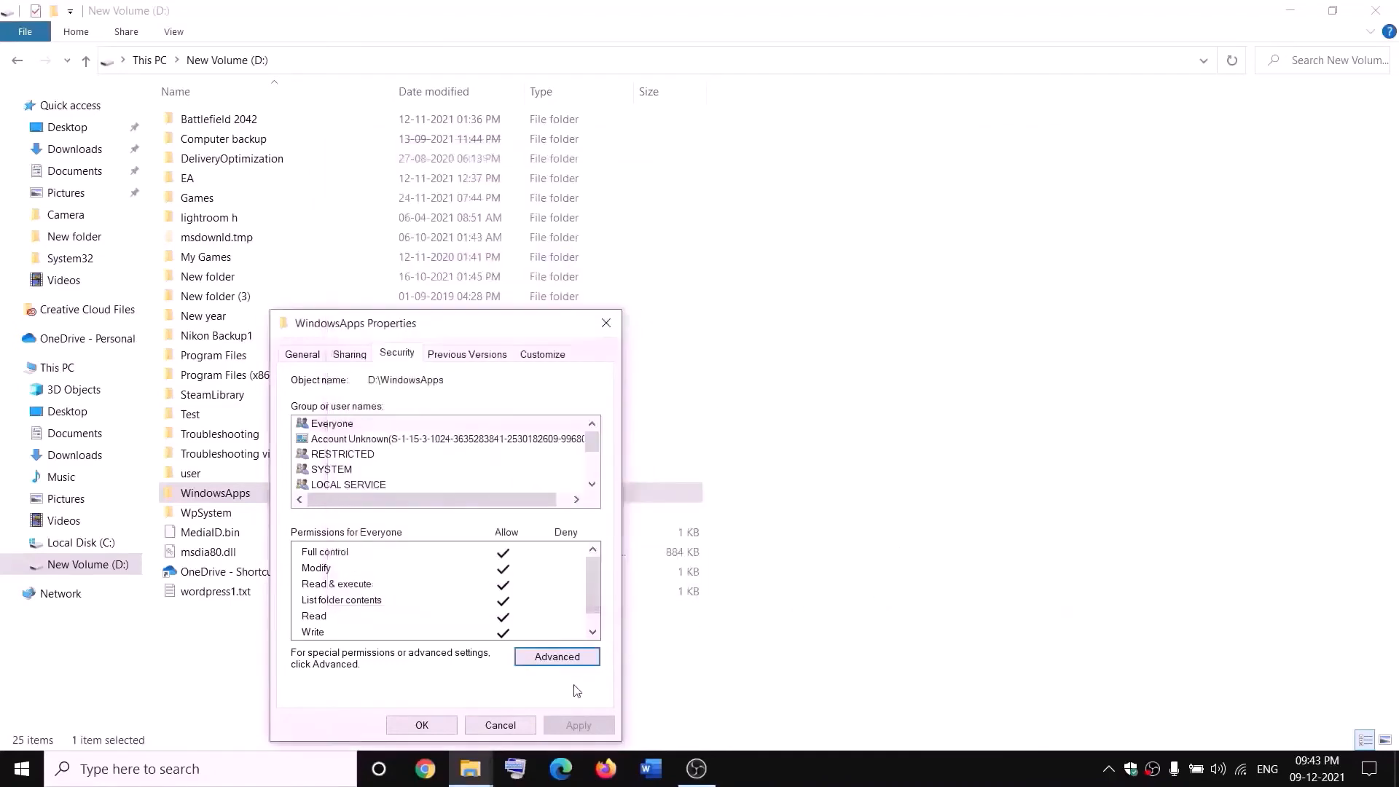
pyautogui.click(435, 728)
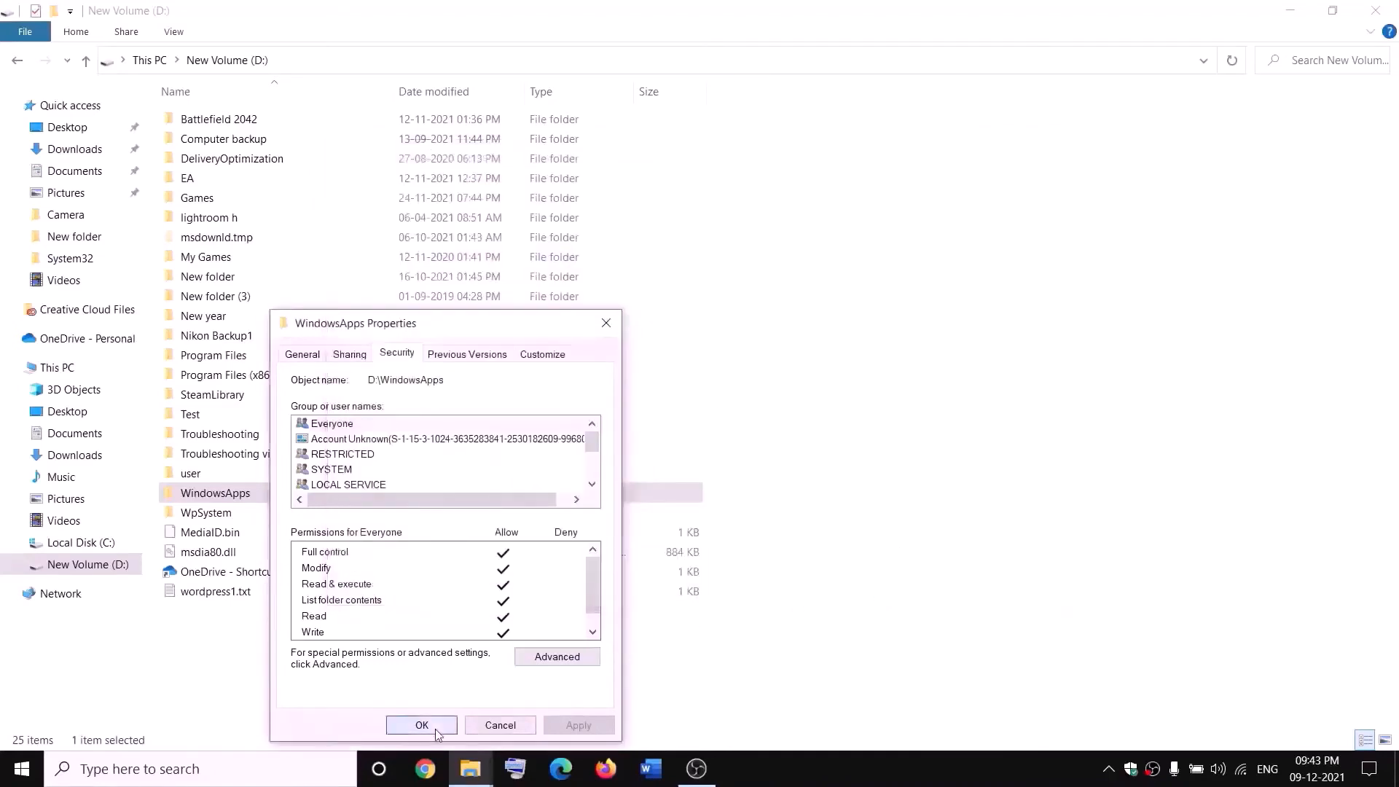
# Reopen the WindowsApps folder's properties and go to its advanced security settings
pyautogui.rightClick(266, 499)
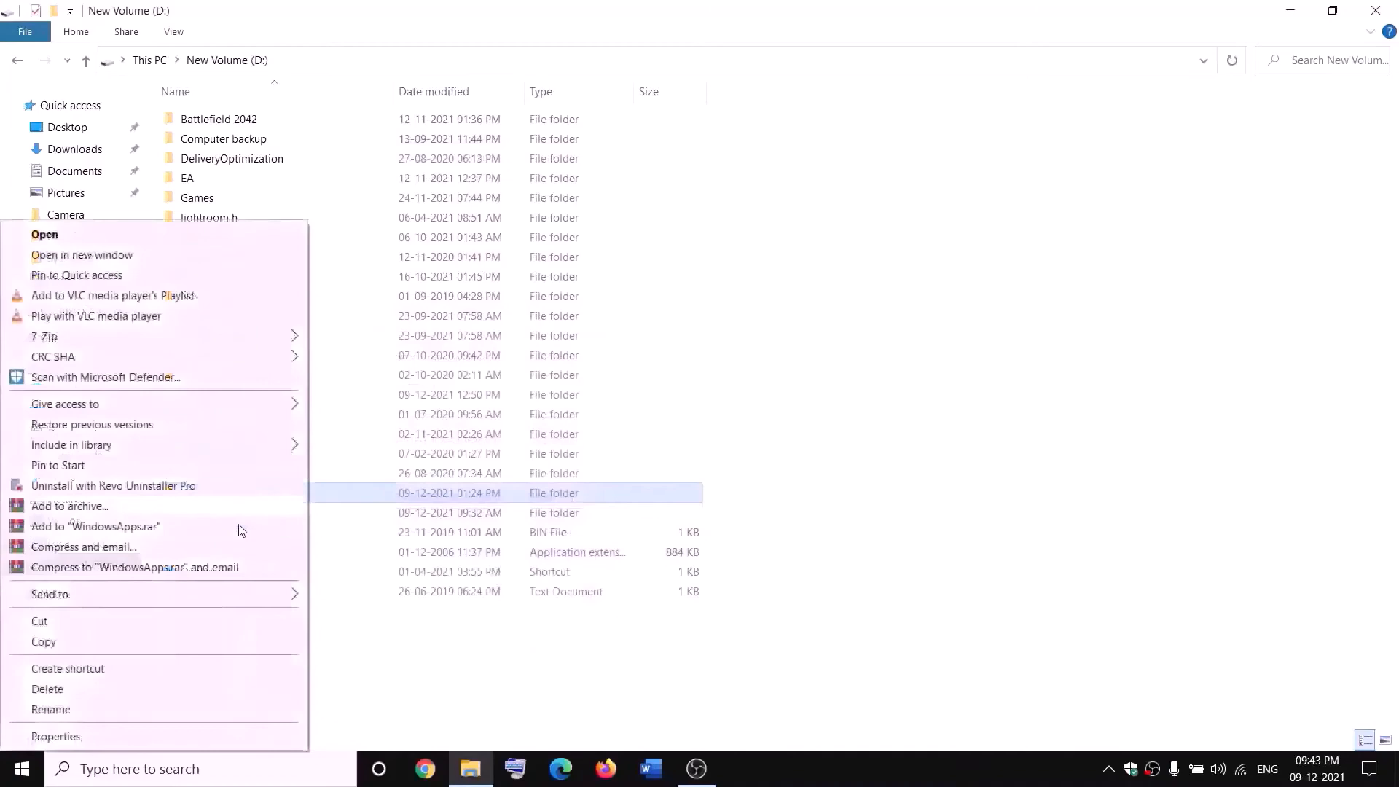
pyautogui.click(52, 737)
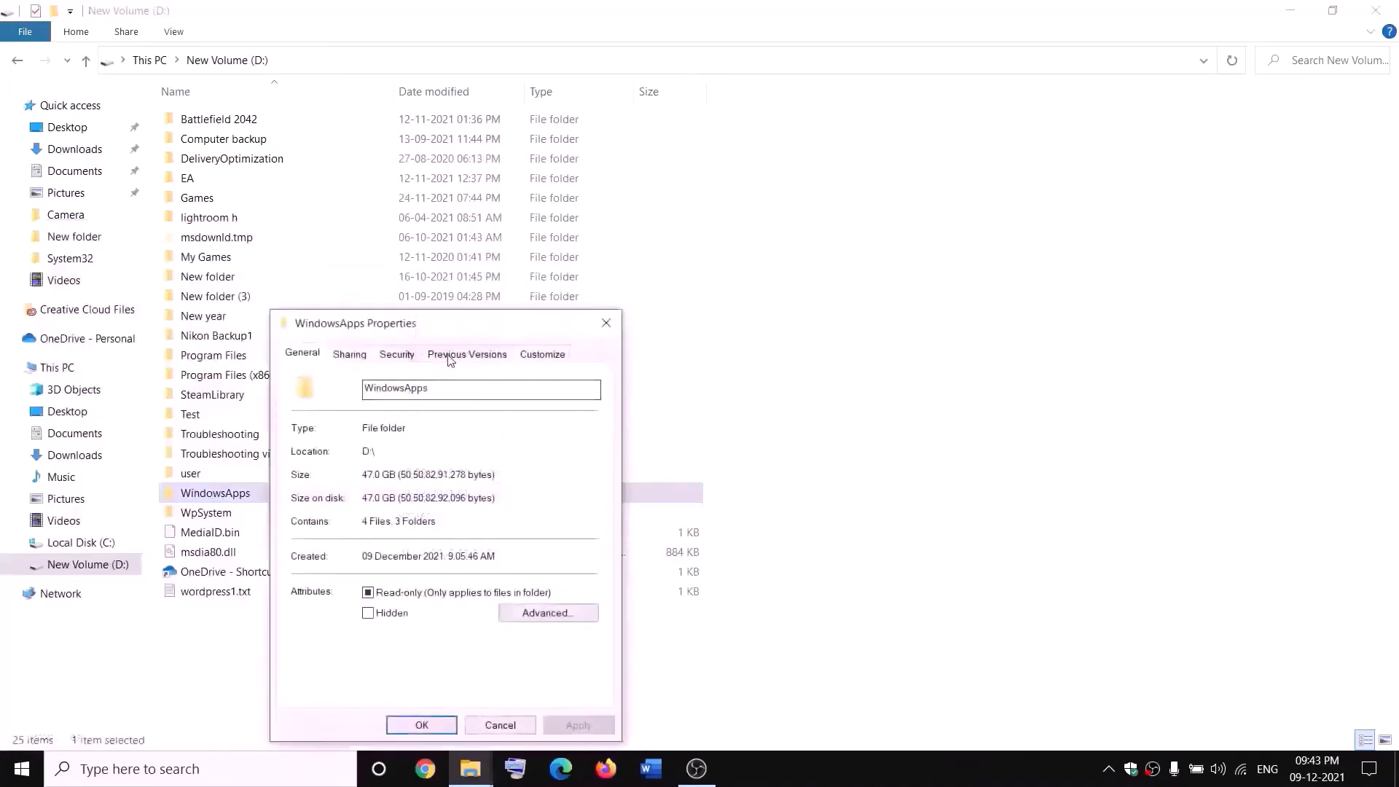
pyautogui.click(409, 357)
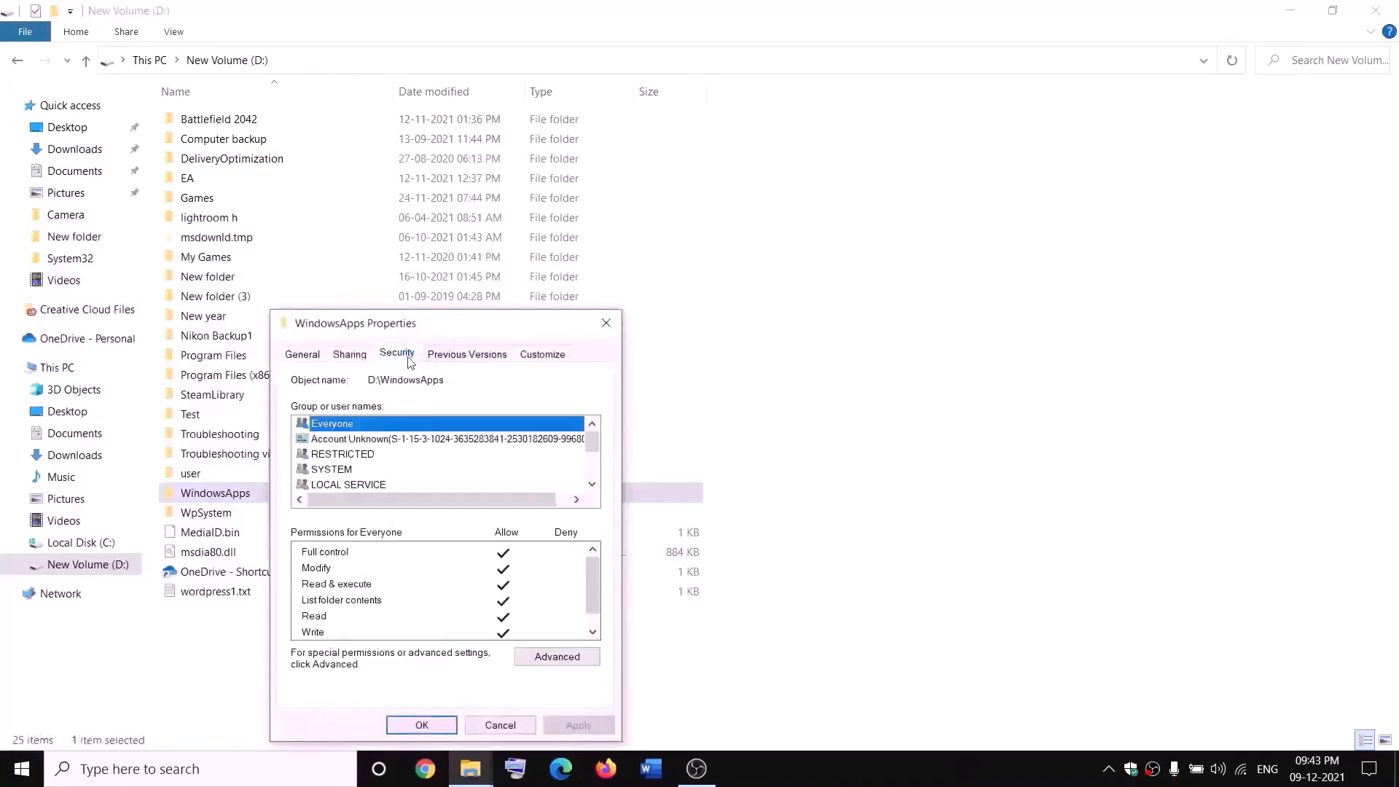
pyautogui.click(589, 656)
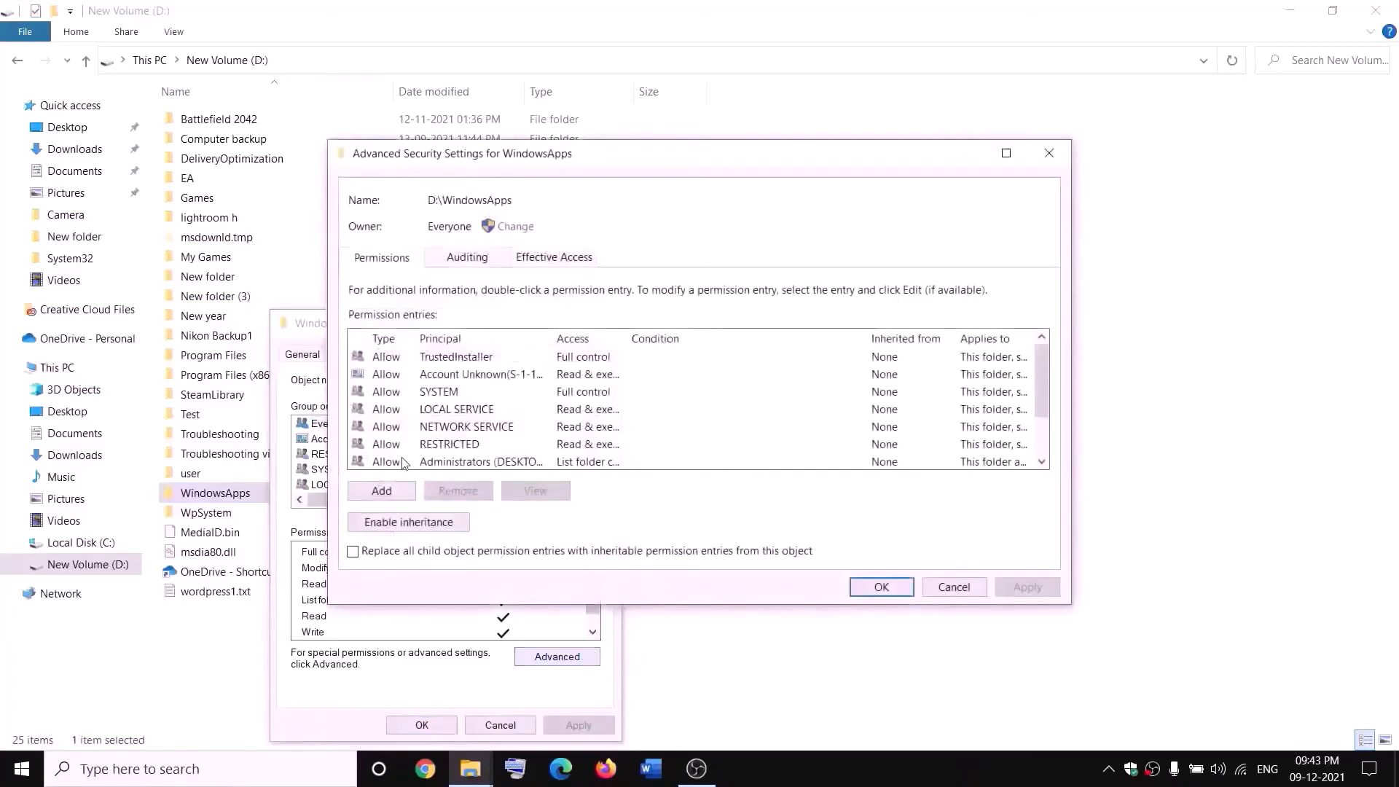
# Add an Allow permission entry giving Everyone full control of the WindowsApps folder, subfolders and files, apply it, and close the folder's properties
pyautogui.click(381, 490)
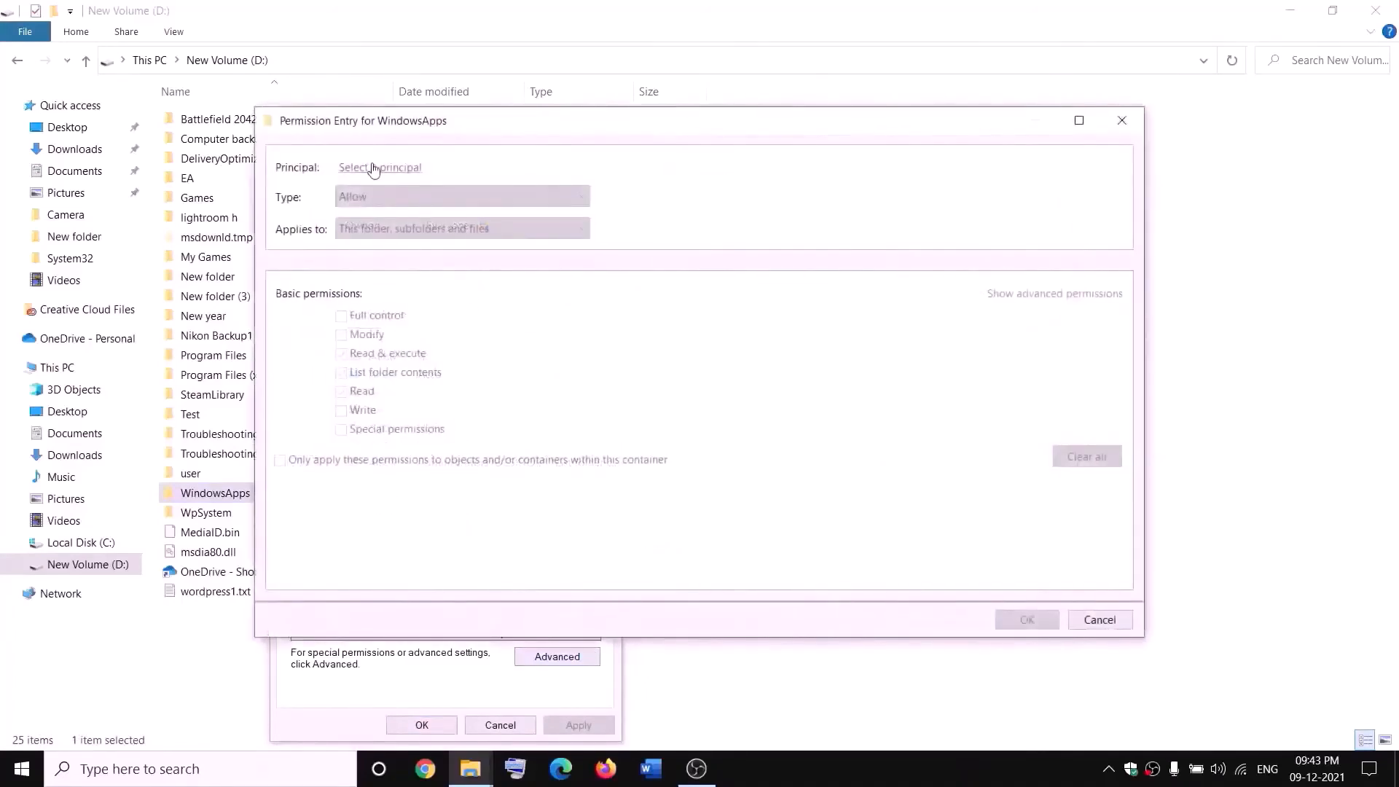
pyautogui.click(373, 168)
pyautogui.write('e')
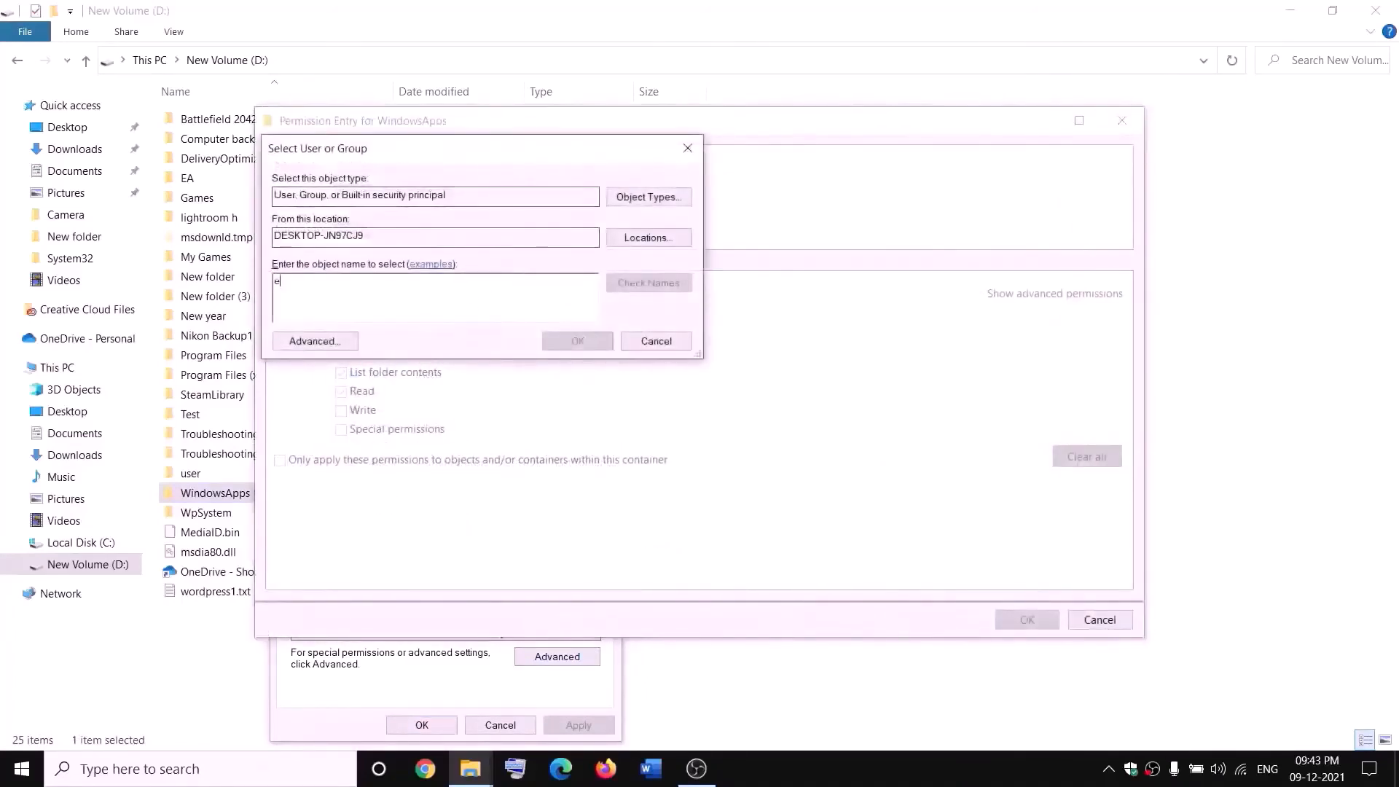
pyautogui.write('ver')
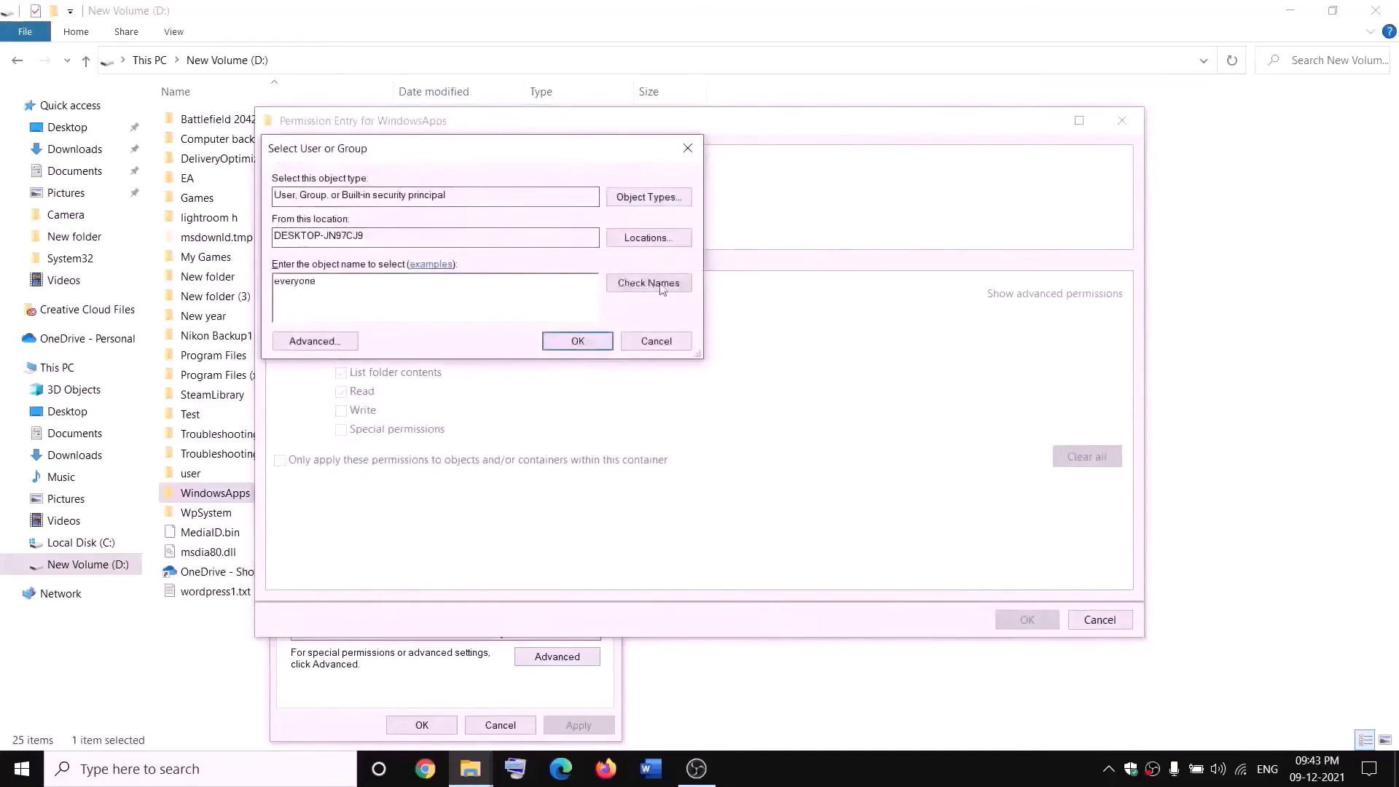
pyautogui.write('yone')
pyautogui.click(662, 289)
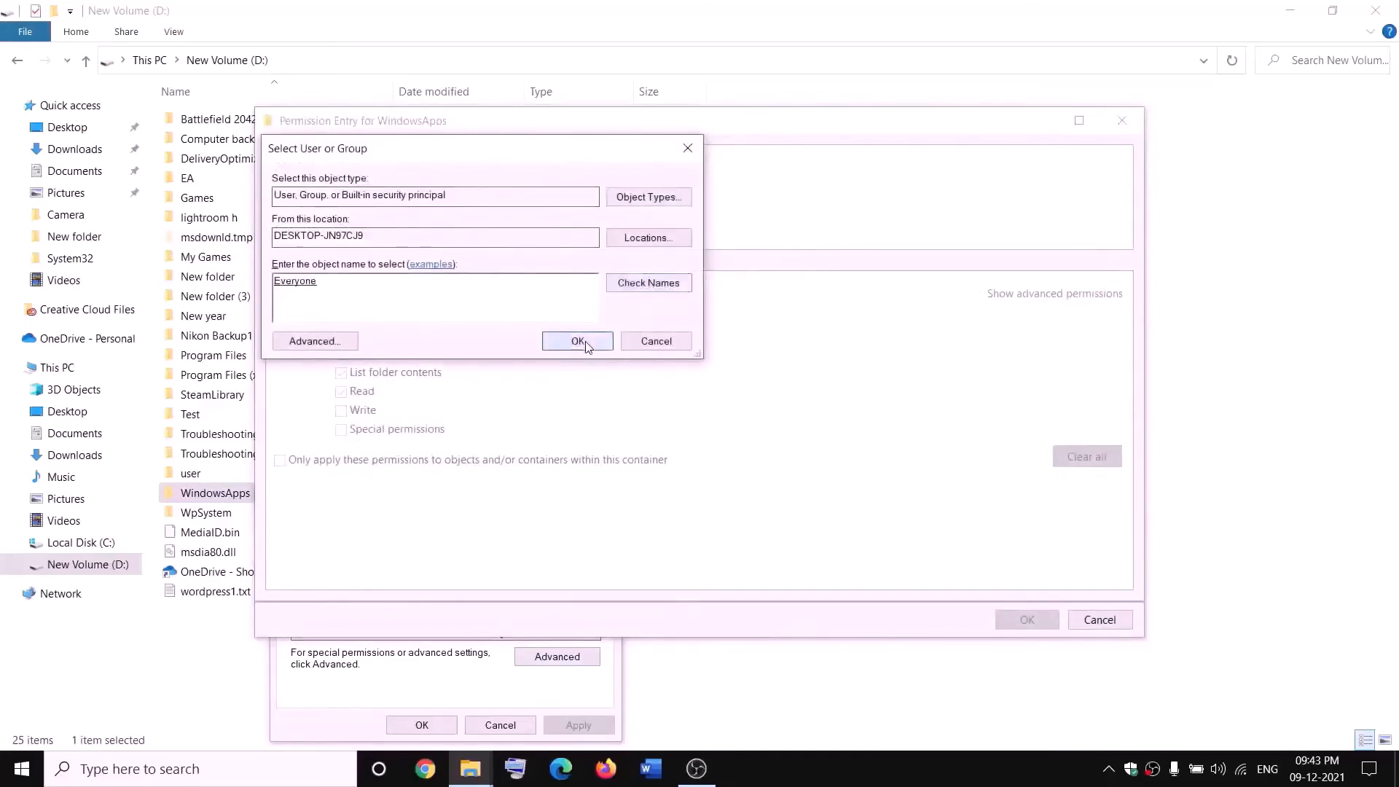
pyautogui.click(578, 341)
pyautogui.click(343, 318)
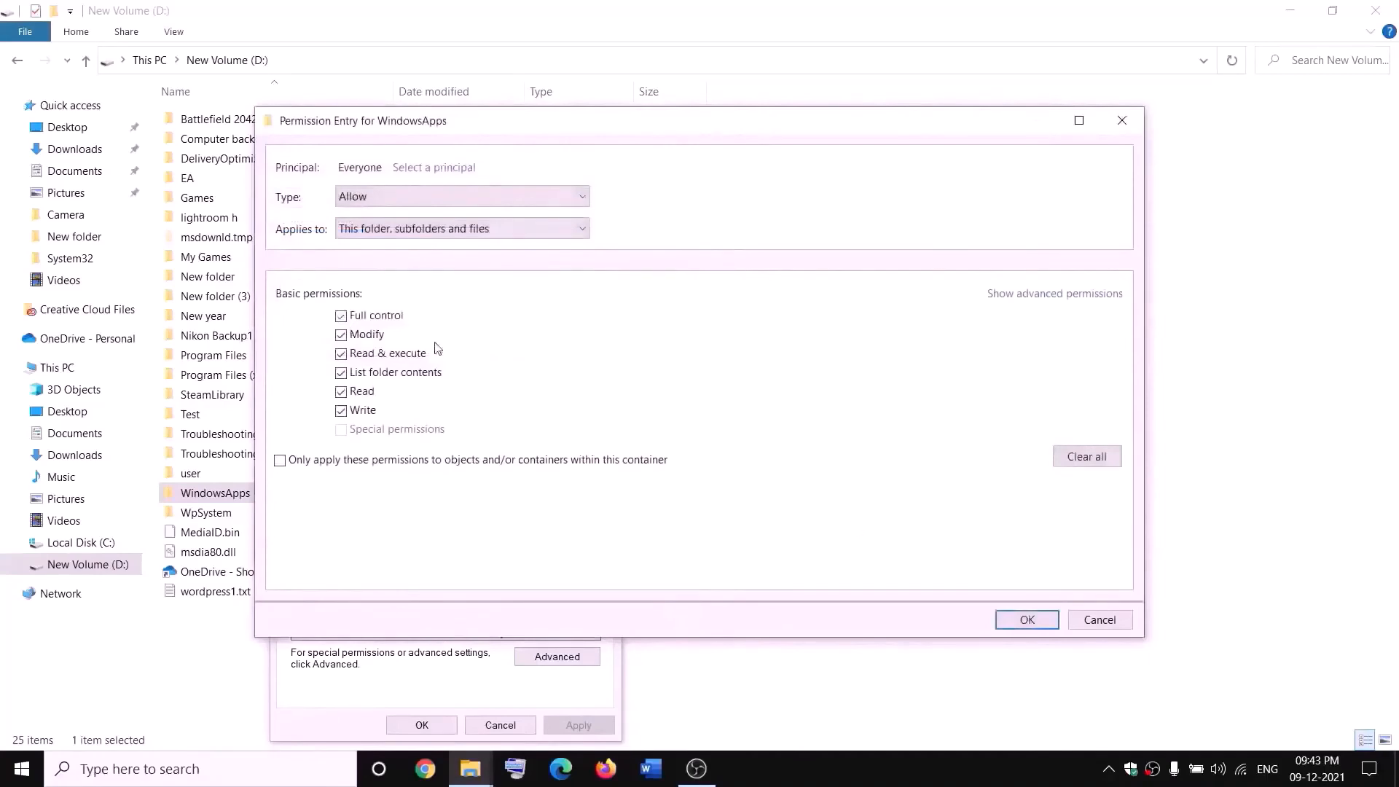
pyautogui.click(1027, 620)
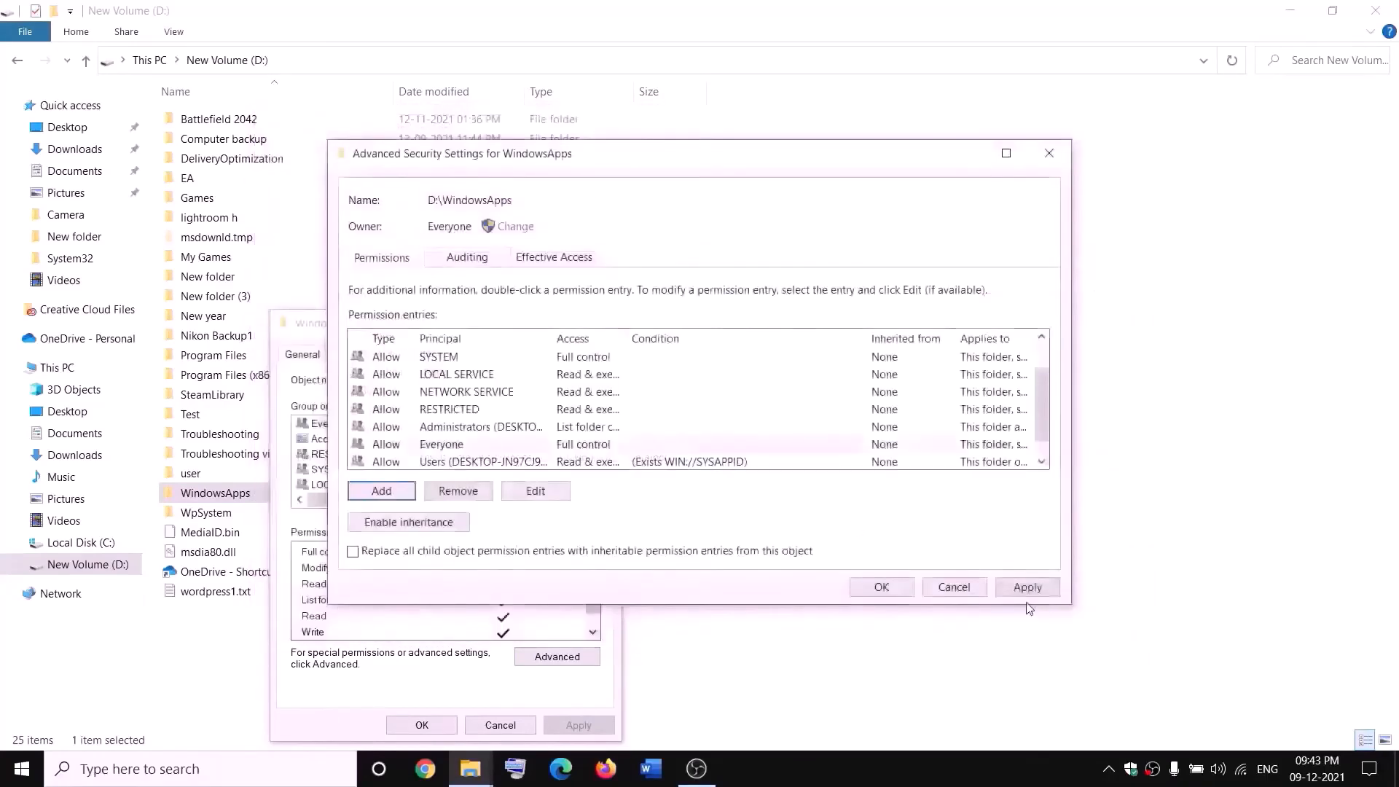
pyautogui.click(1027, 592)
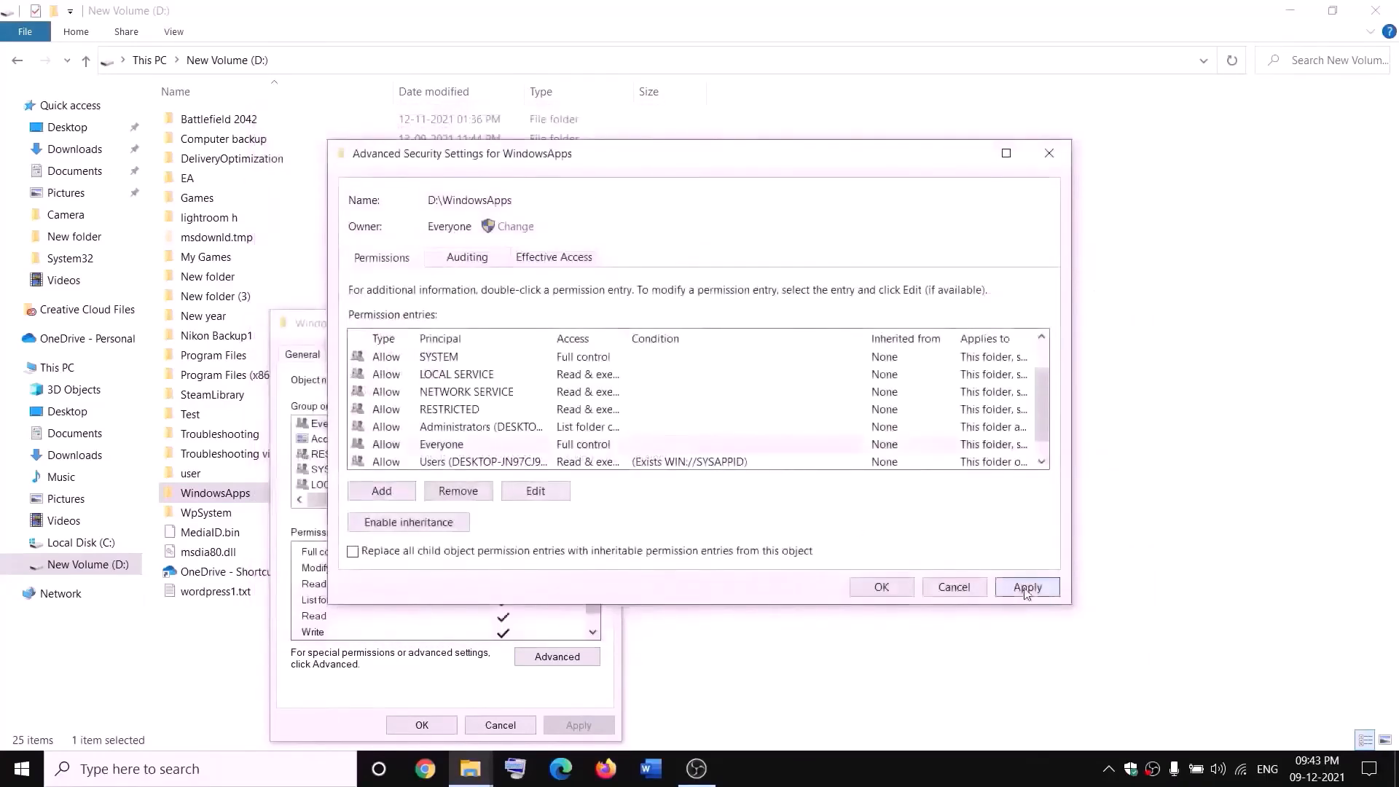
pyautogui.click(881, 587)
pyautogui.click(411, 724)
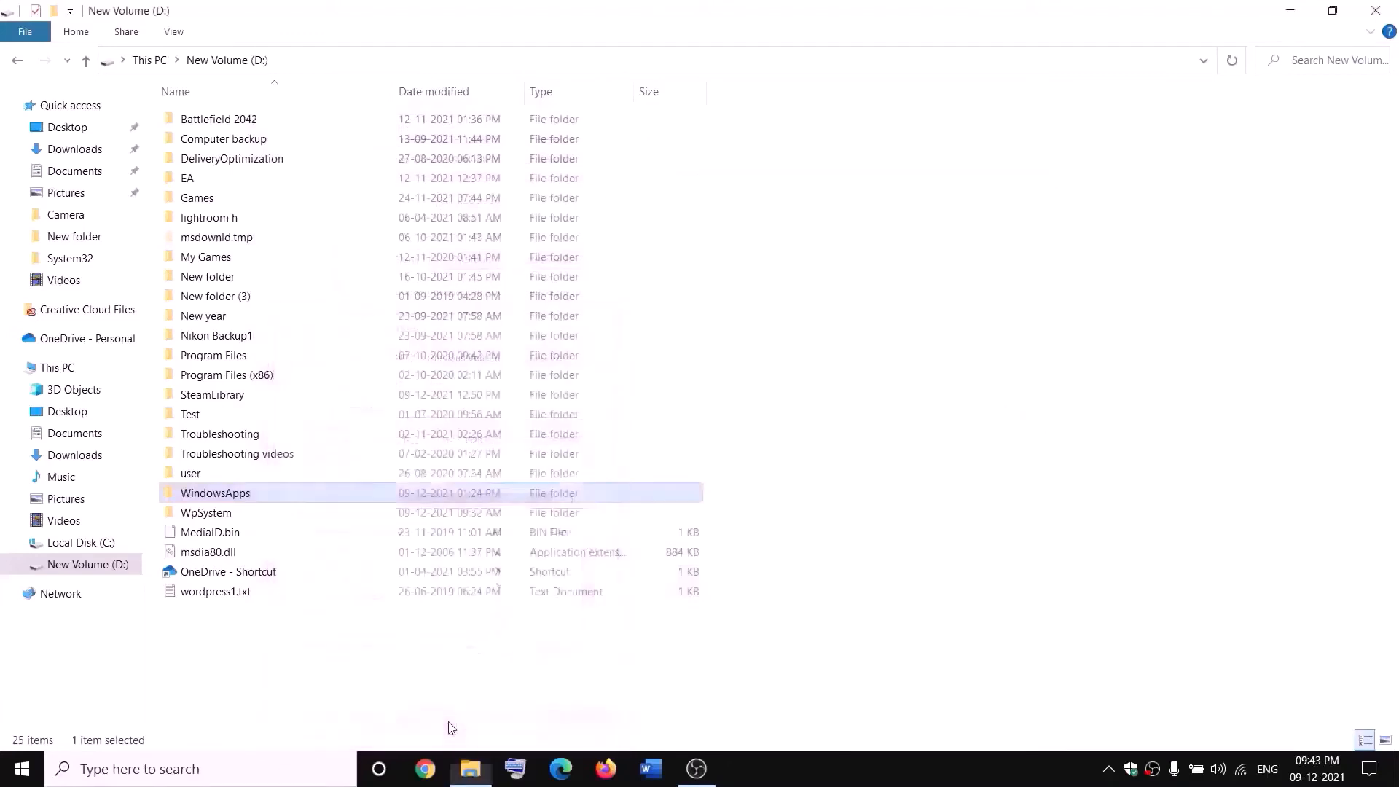
# Rename the WindowsApps folder on the D: drive as WindowsApps.old
pyautogui.rightClick(266, 501)
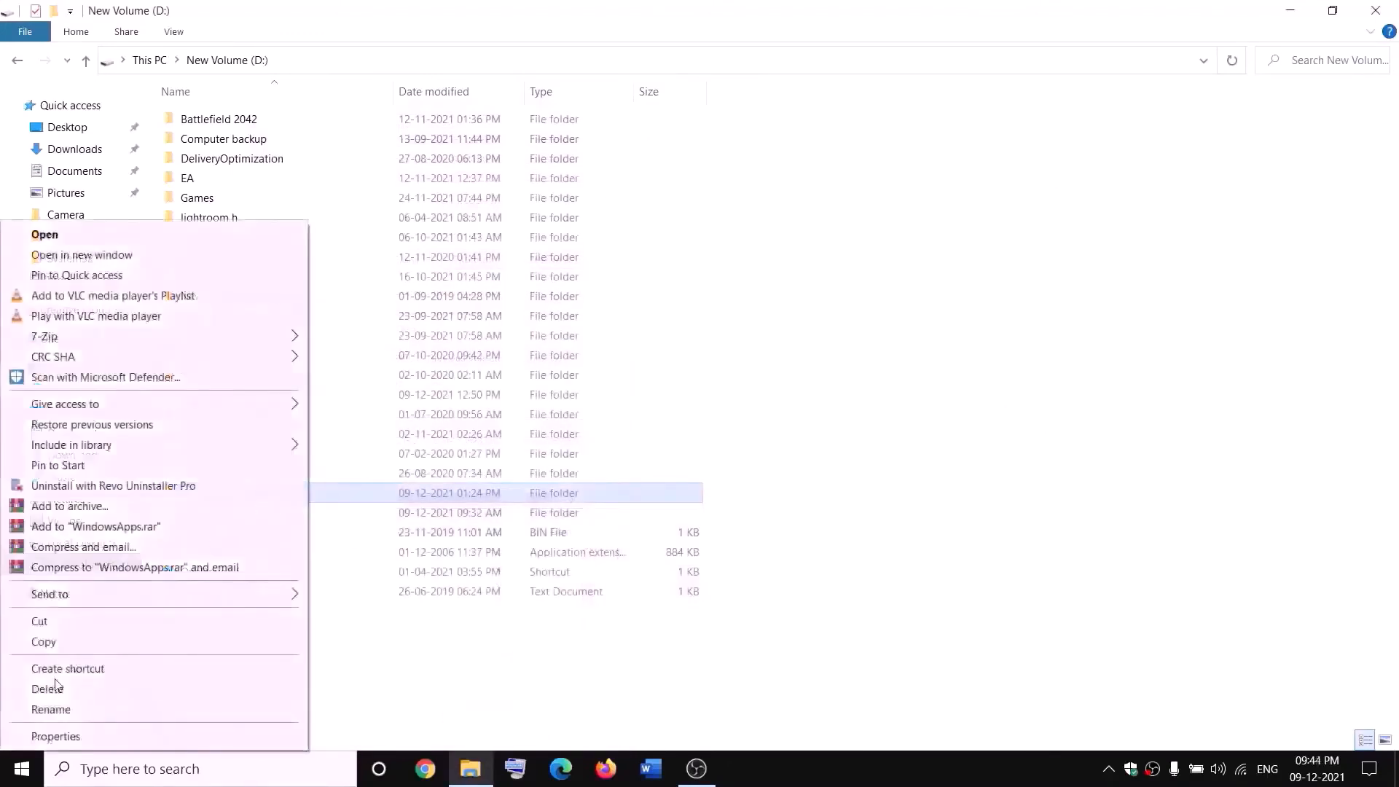
pyautogui.click(44, 709)
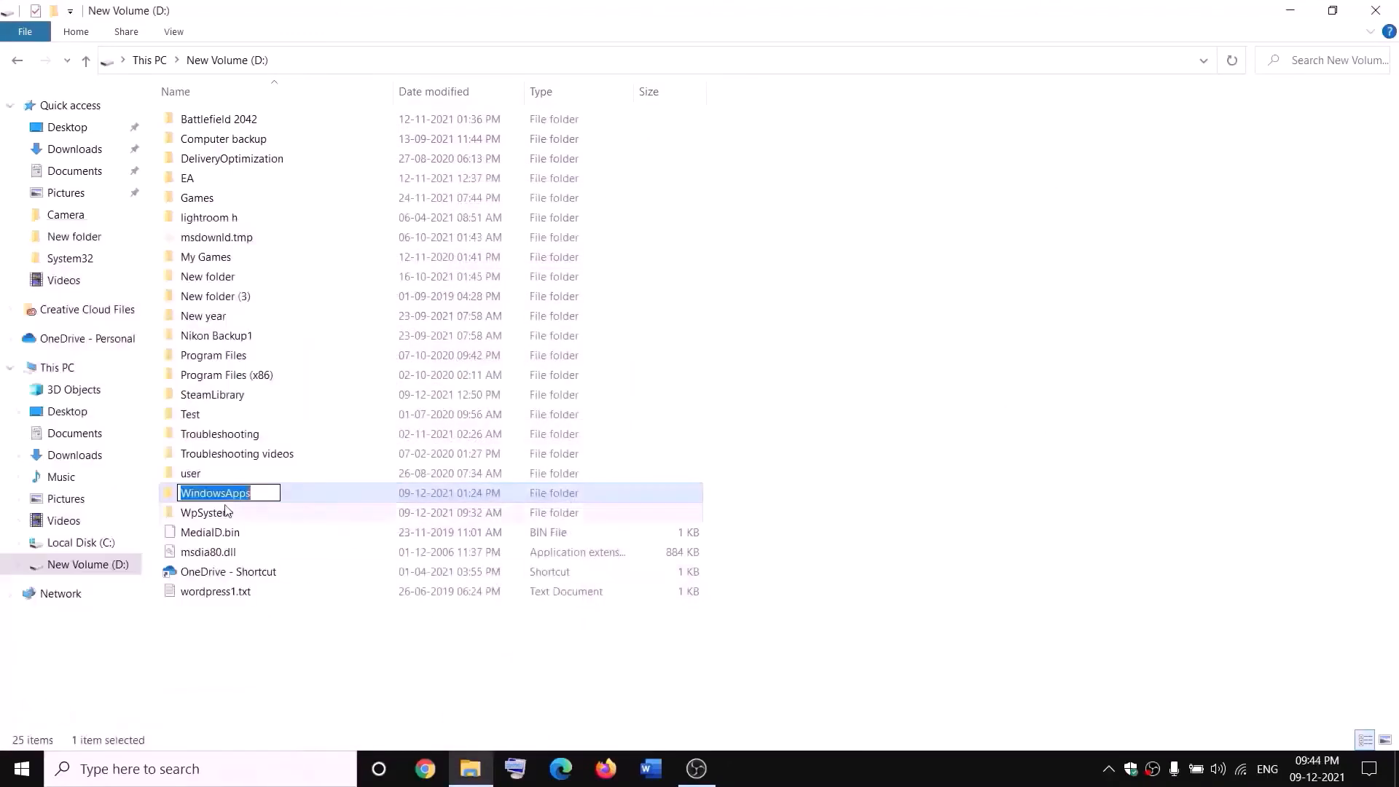
pyautogui.click(261, 489)
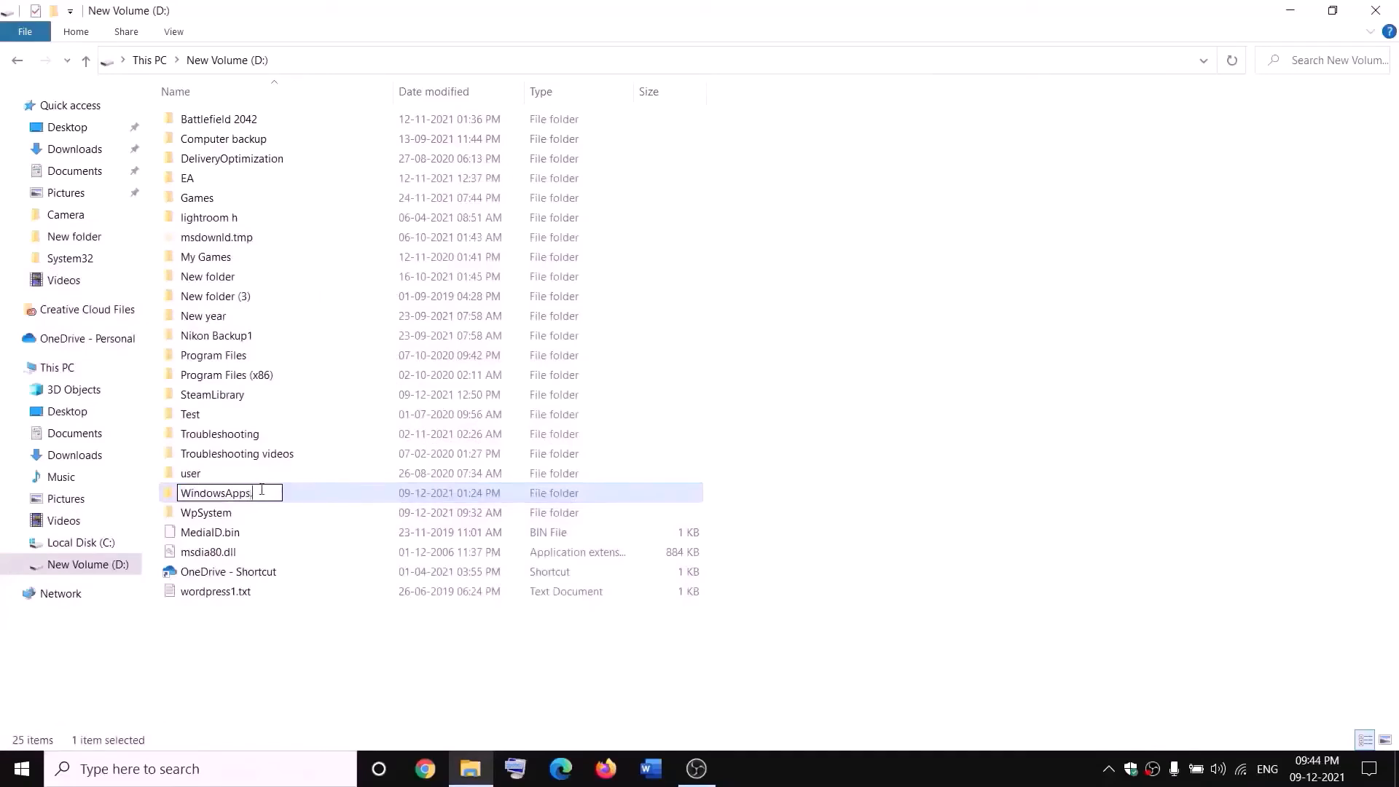
pyautogui.write('.old')
pyautogui.click(318, 636)
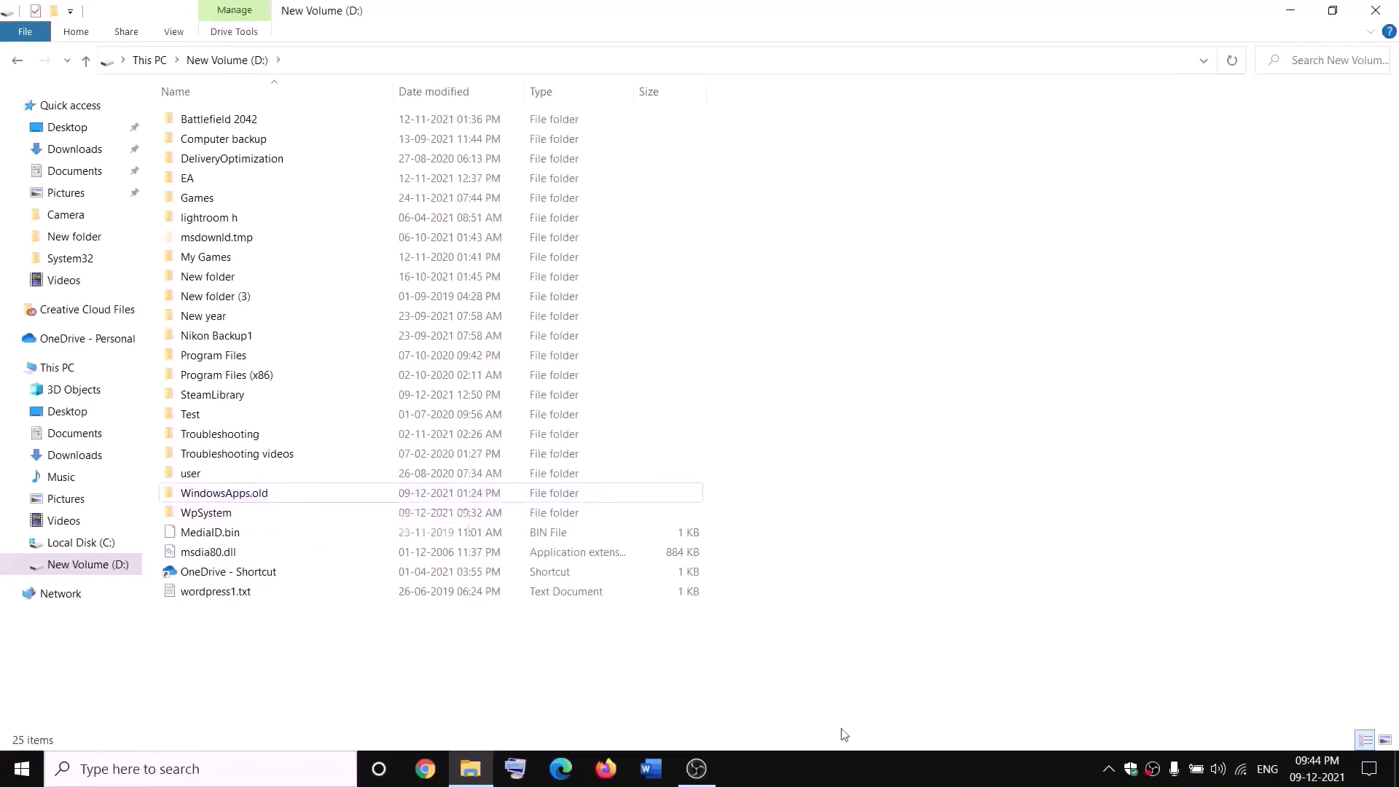
# End the Gaming Services background process in Task Manager and close Task Manager
pyautogui.rightClick(22, 769)
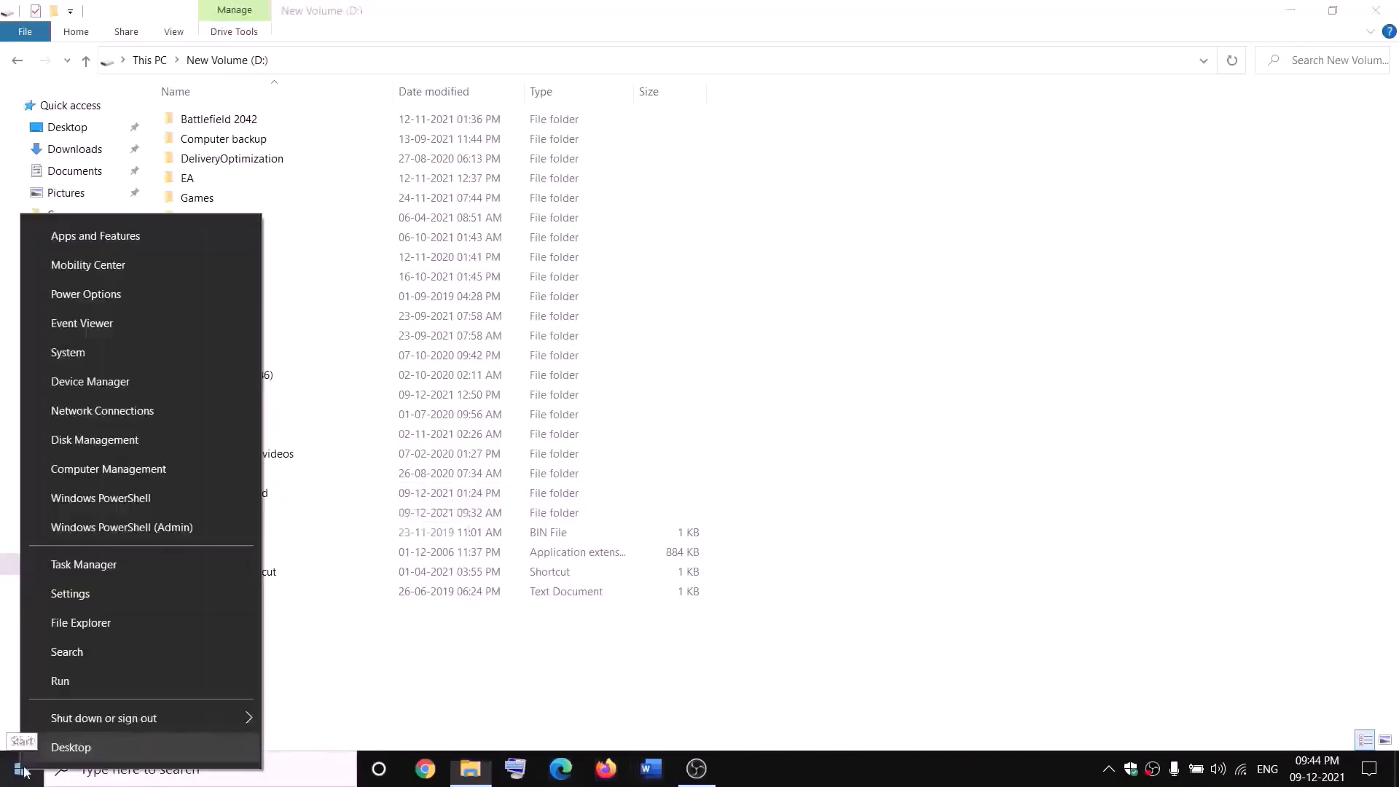
pyautogui.click(76, 571)
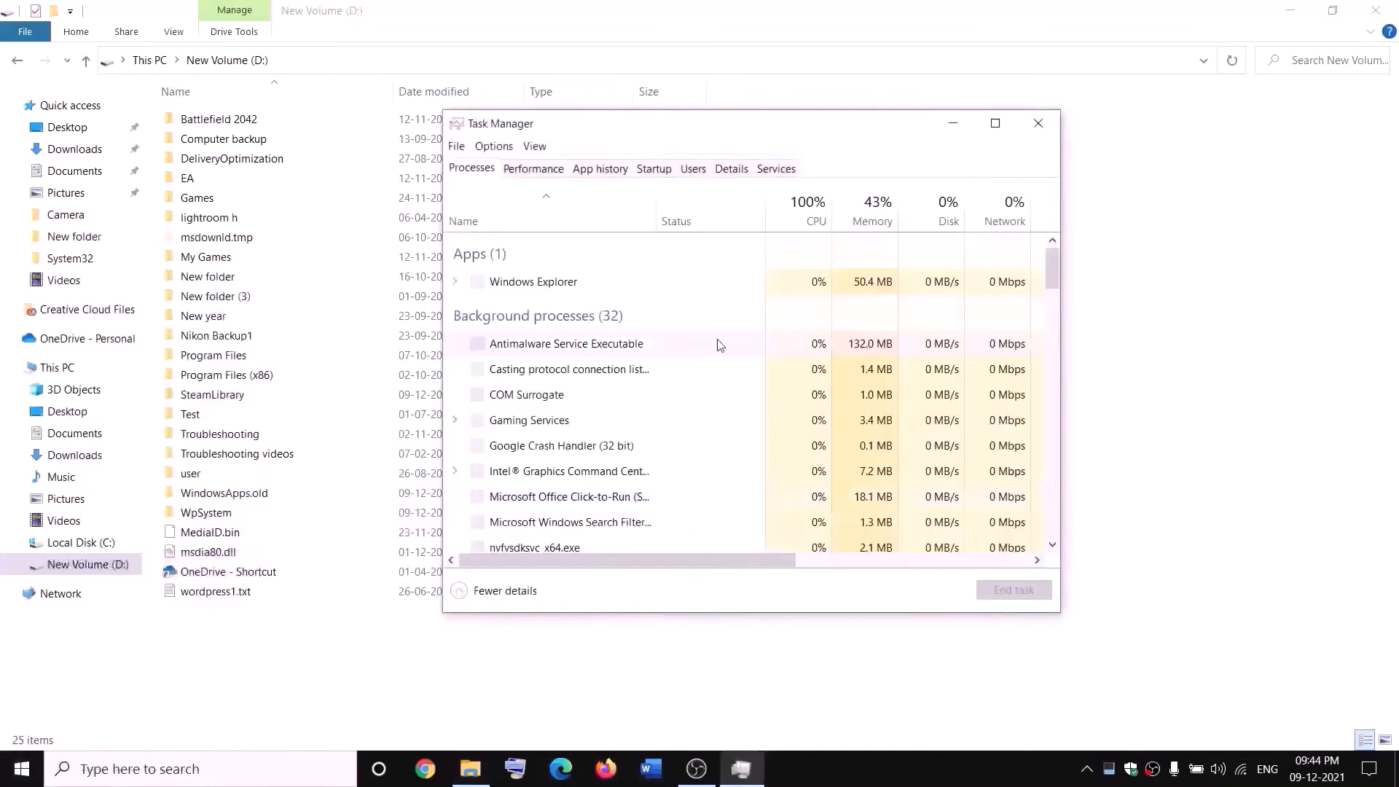
pyautogui.scroll(-2, 636, 412)
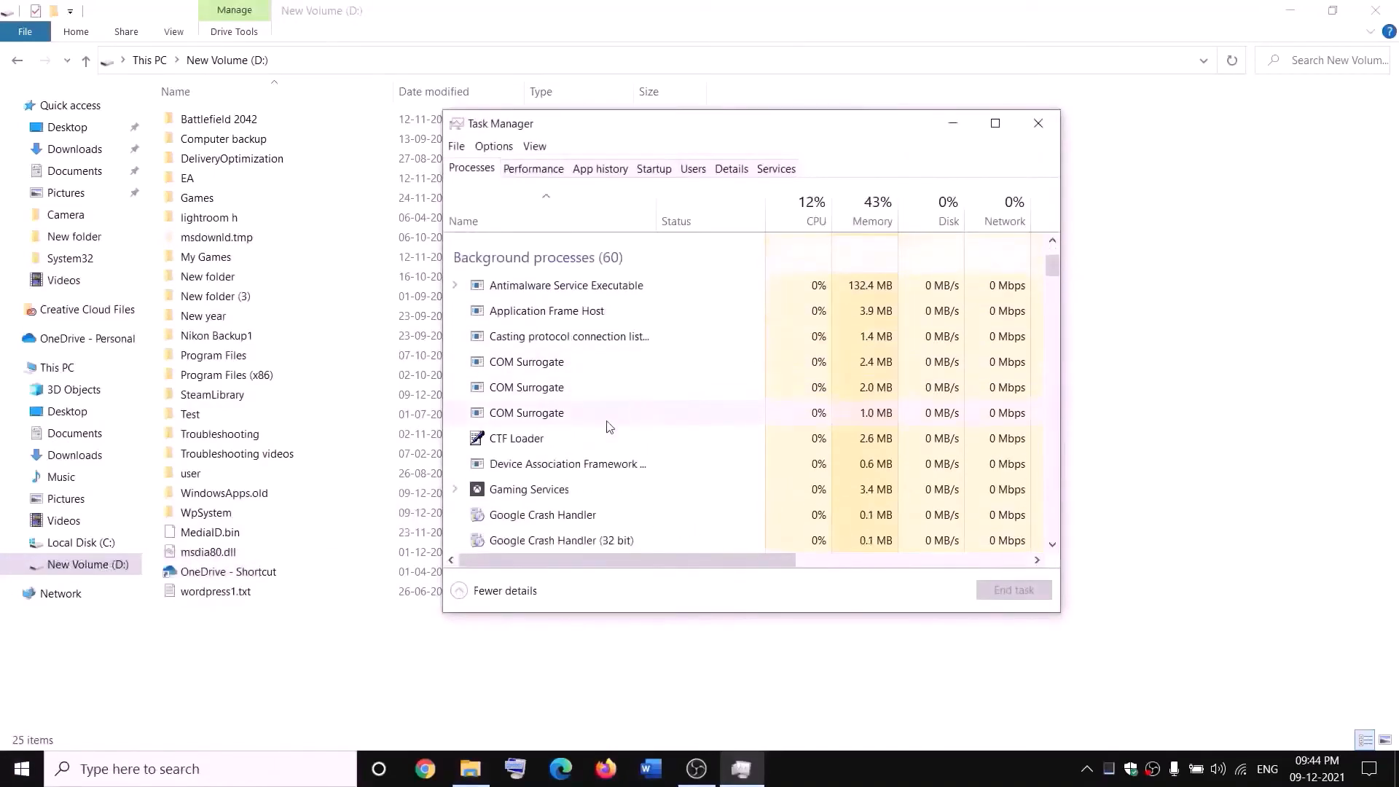
pyautogui.rightClick(508, 495)
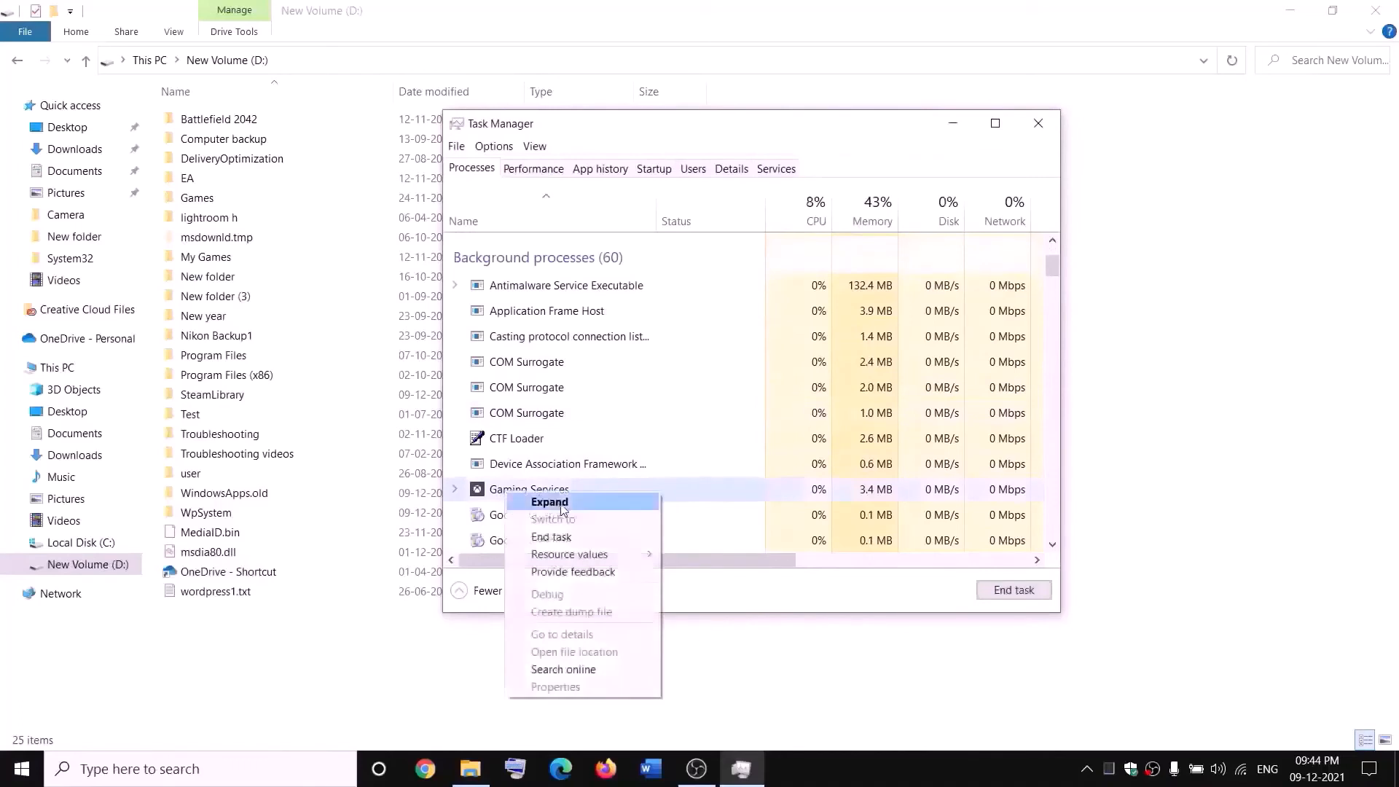
pyautogui.click(558, 541)
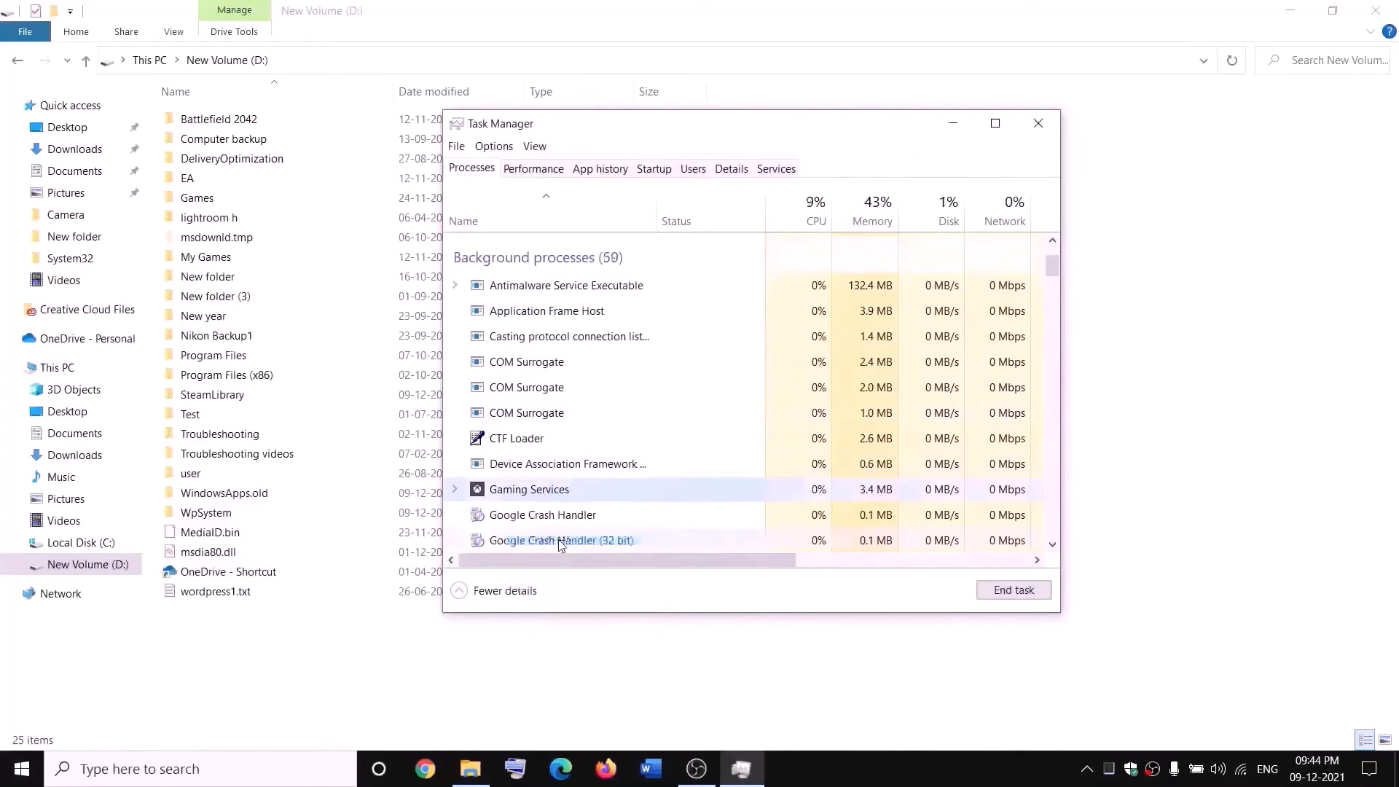
pyautogui.click(1050, 123)
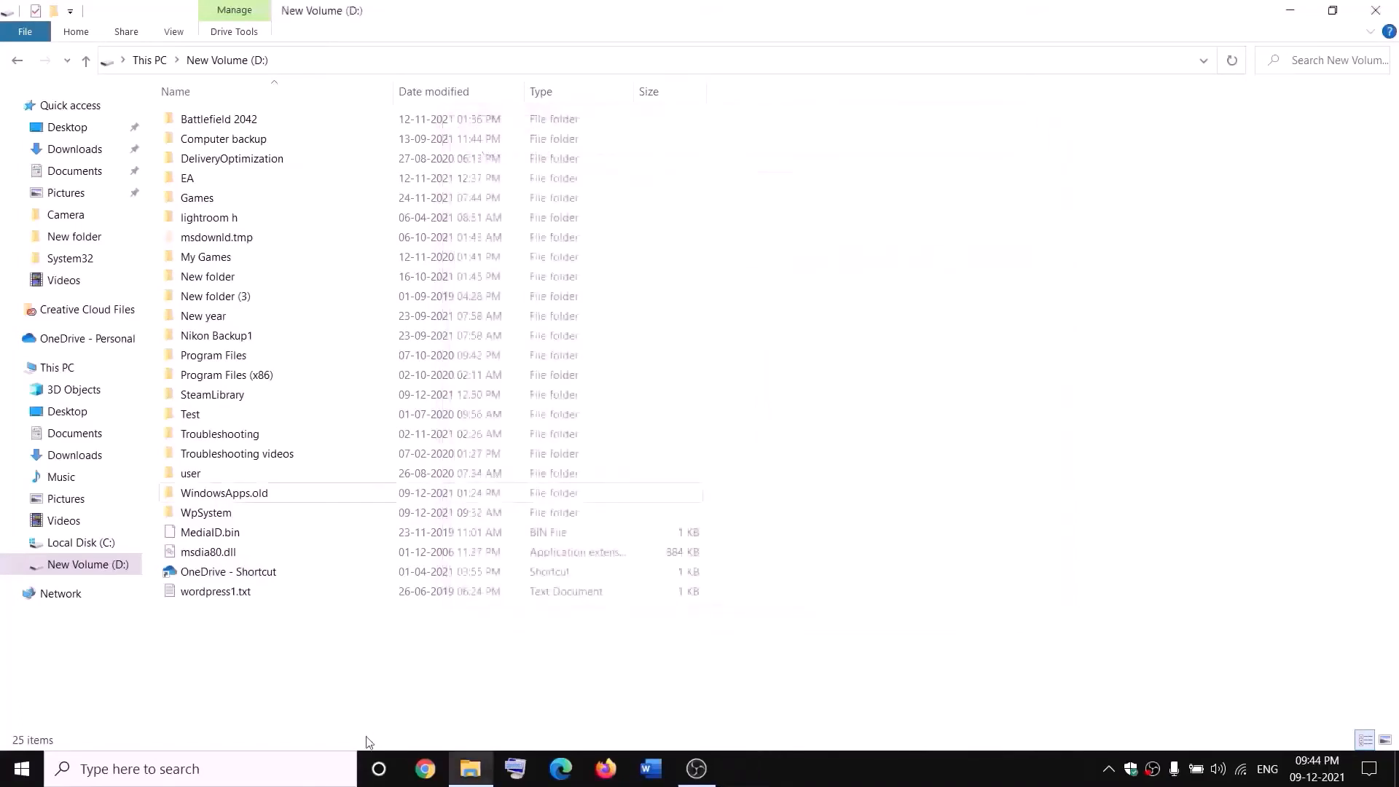
# Open the Windows Services console and jump to the services beginning with G
pyautogui.click(309, 774)
pyautogui.write('servic')
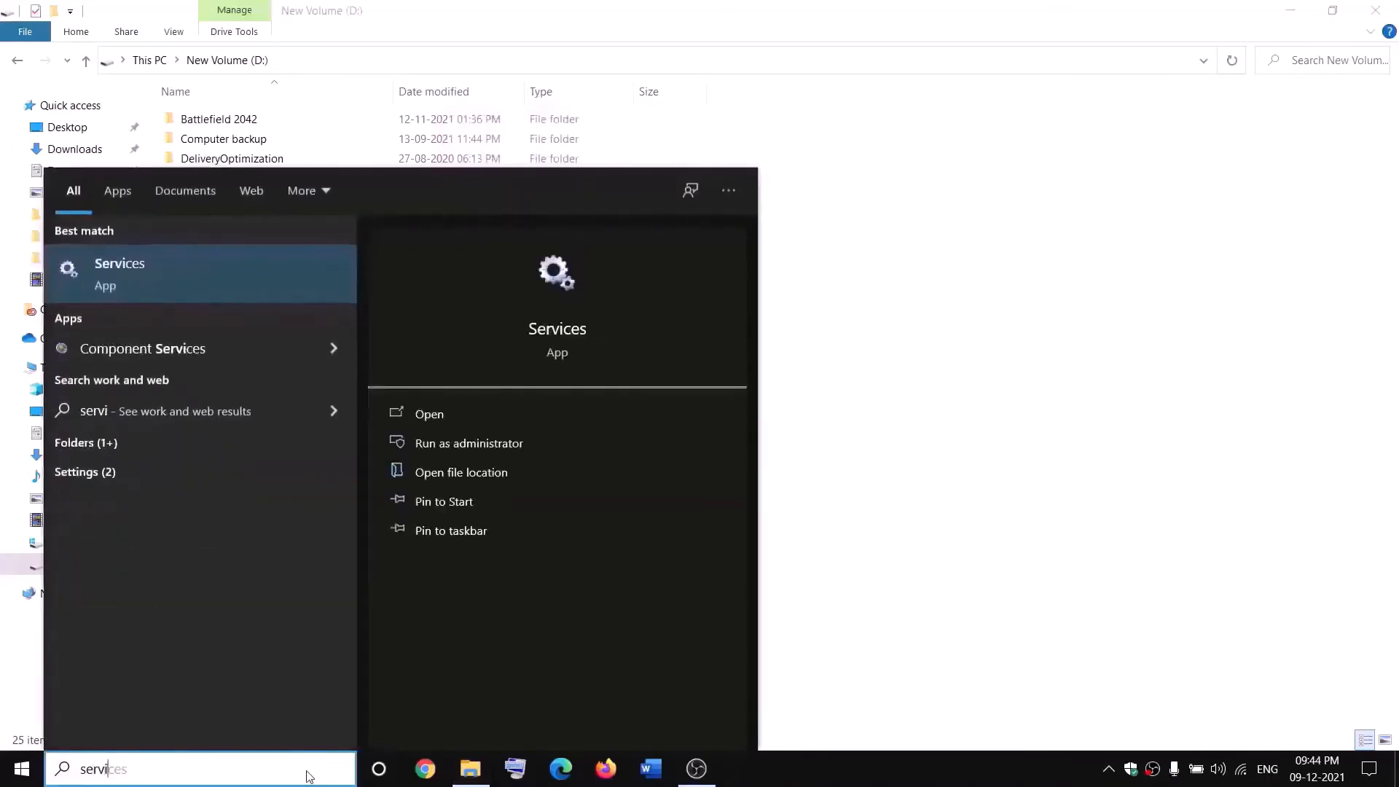
pyautogui.press('Return')
pyautogui.click(605, 386)
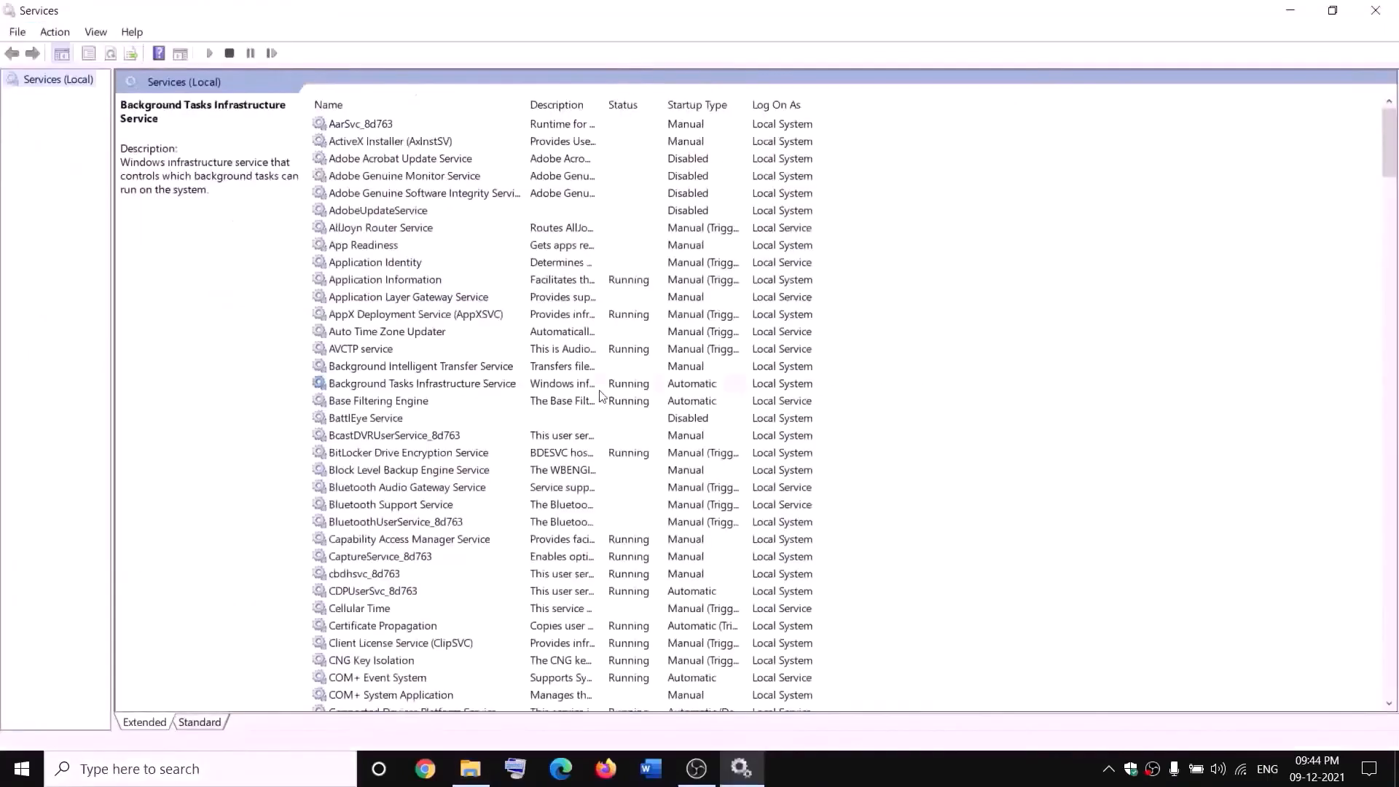
pyautogui.press('g')
pyautogui.click(612, 192)
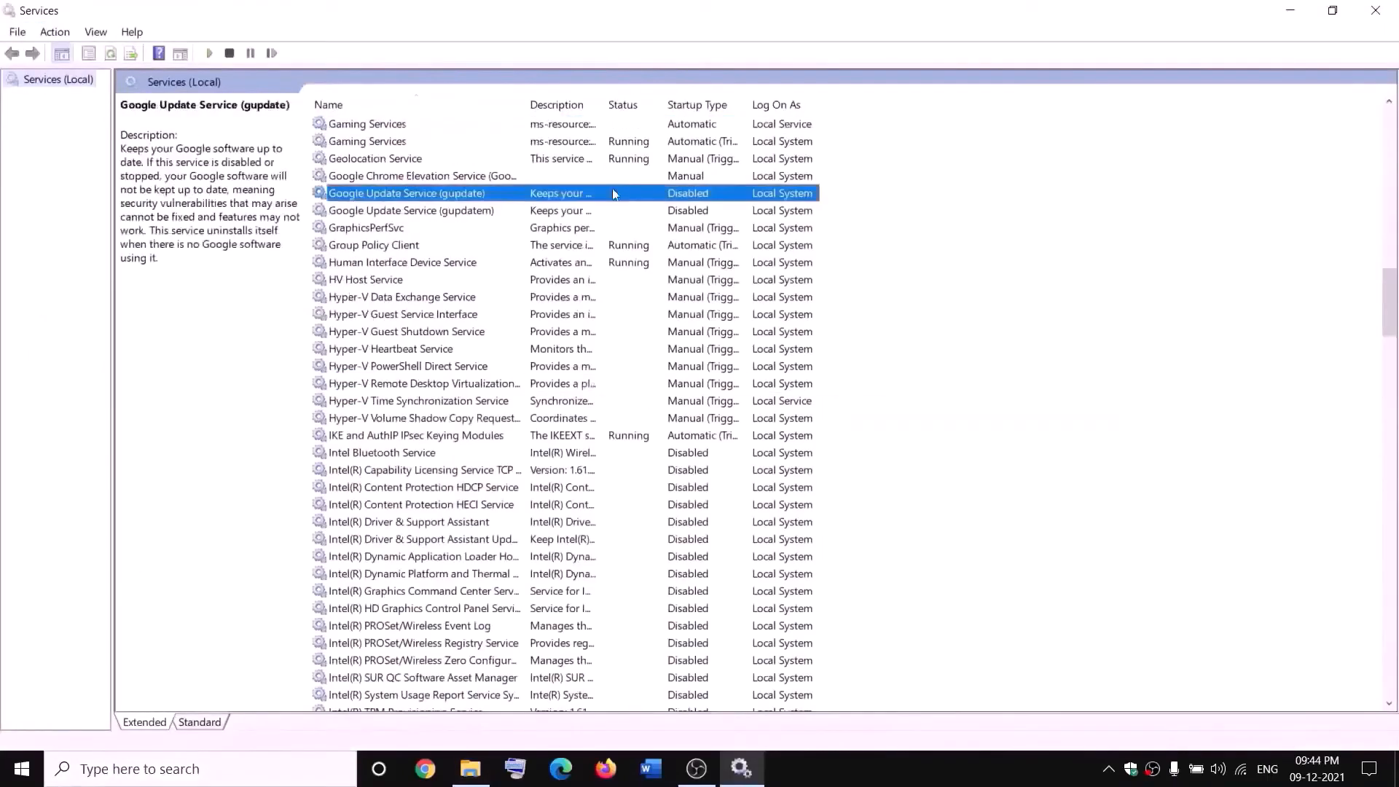
# Start the stopped Gaming Services entry that logs on as Local Service
pyautogui.click(580, 127)
pyautogui.rightClick(580, 127)
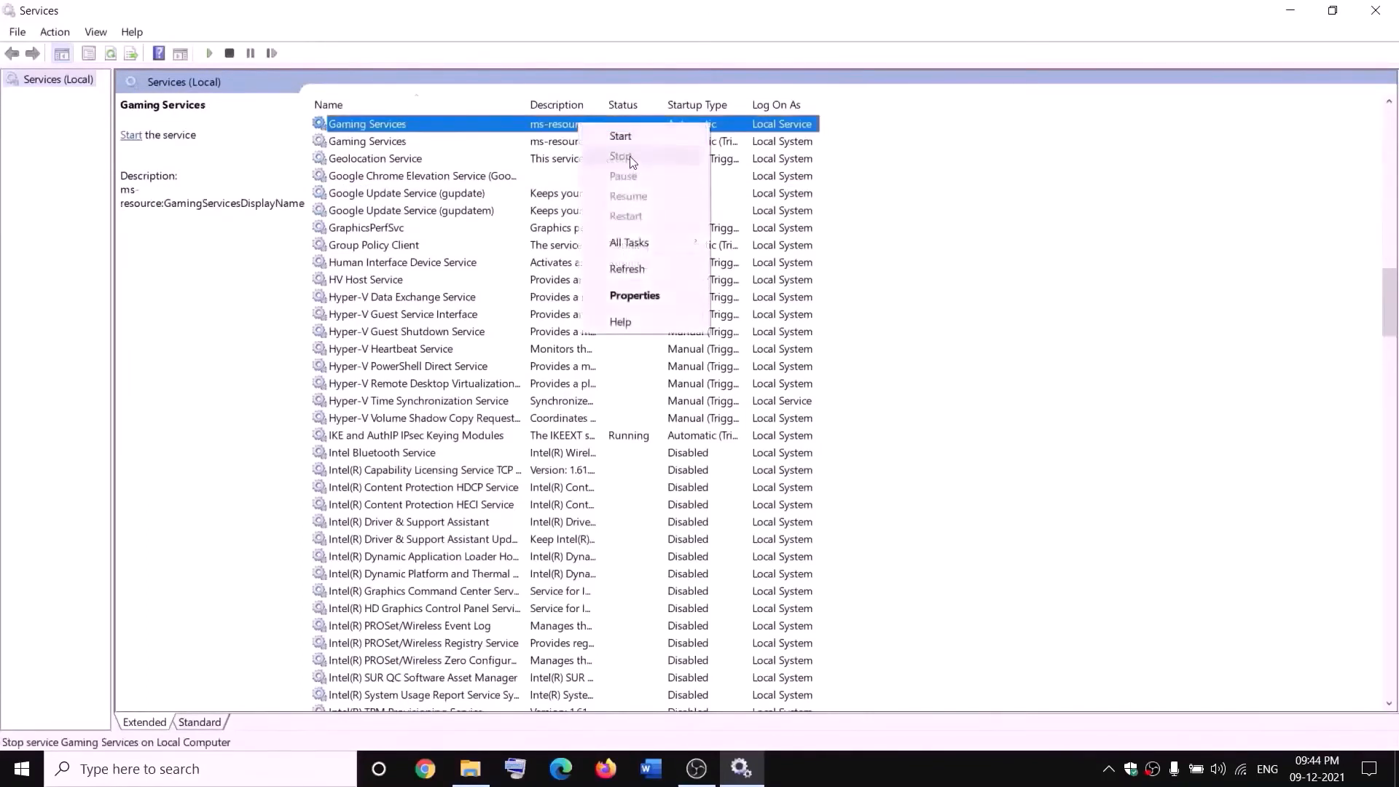
pyautogui.click(621, 137)
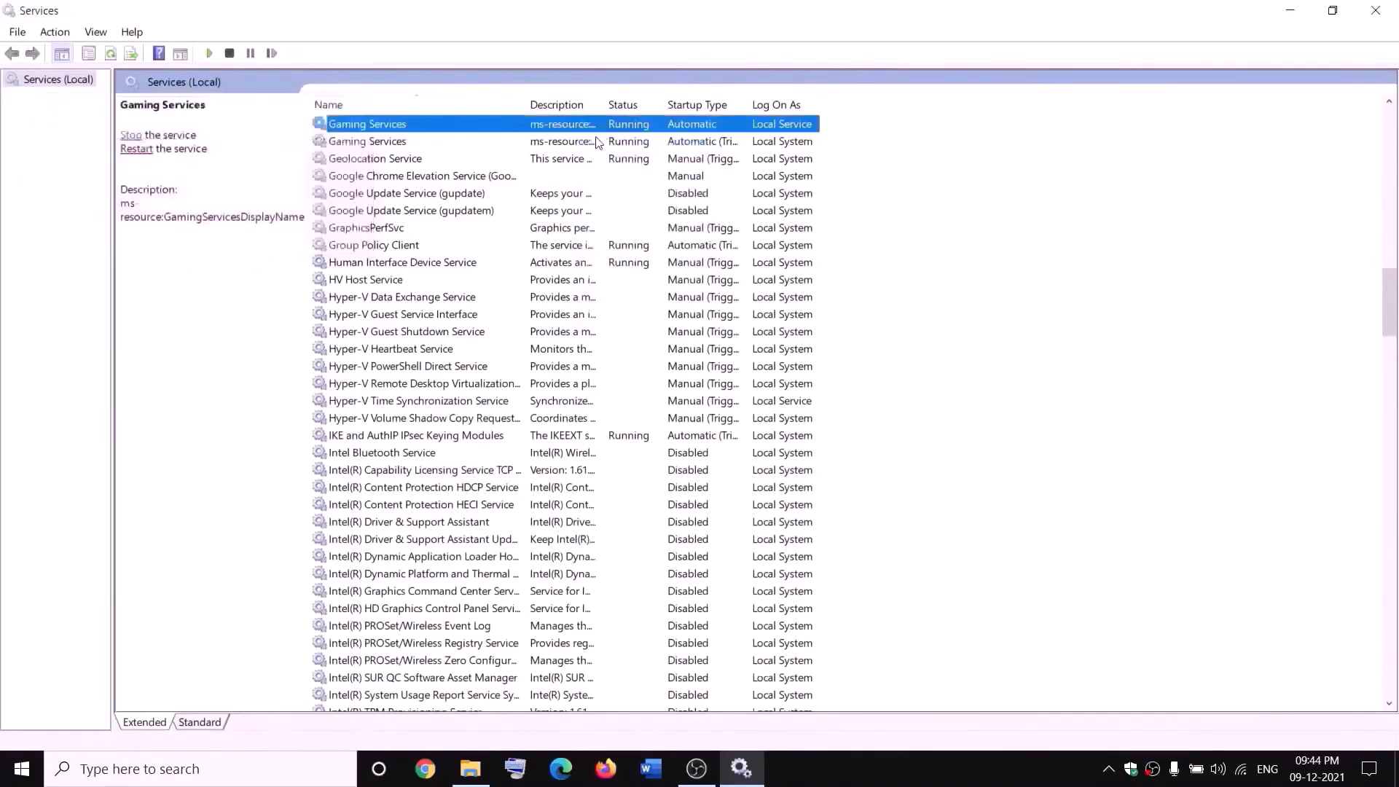
# Stop both Gaming Services entries, the Local Service one and the Local System one
pyautogui.rightClick(569, 127)
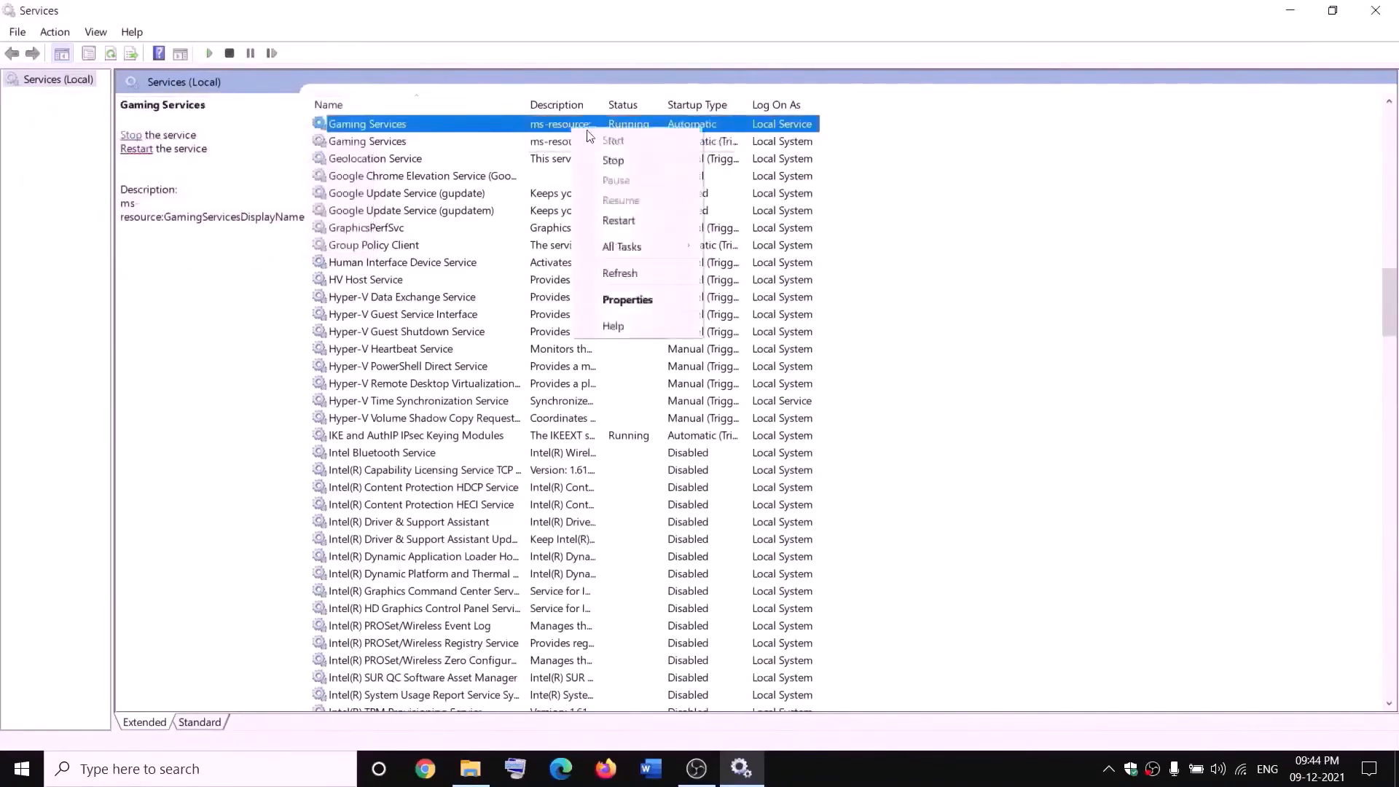
pyautogui.click(612, 157)
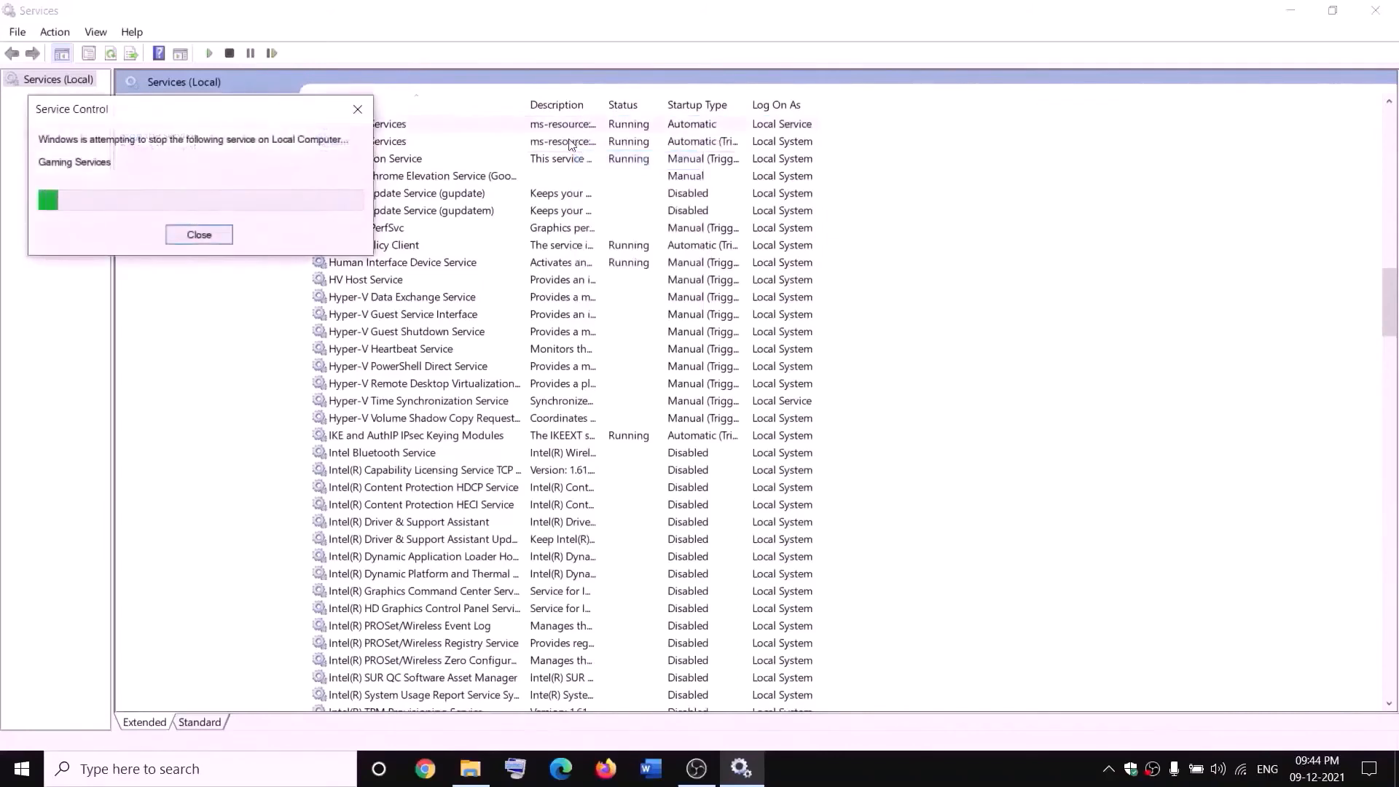
pyautogui.click(570, 146)
pyautogui.rightClick(570, 145)
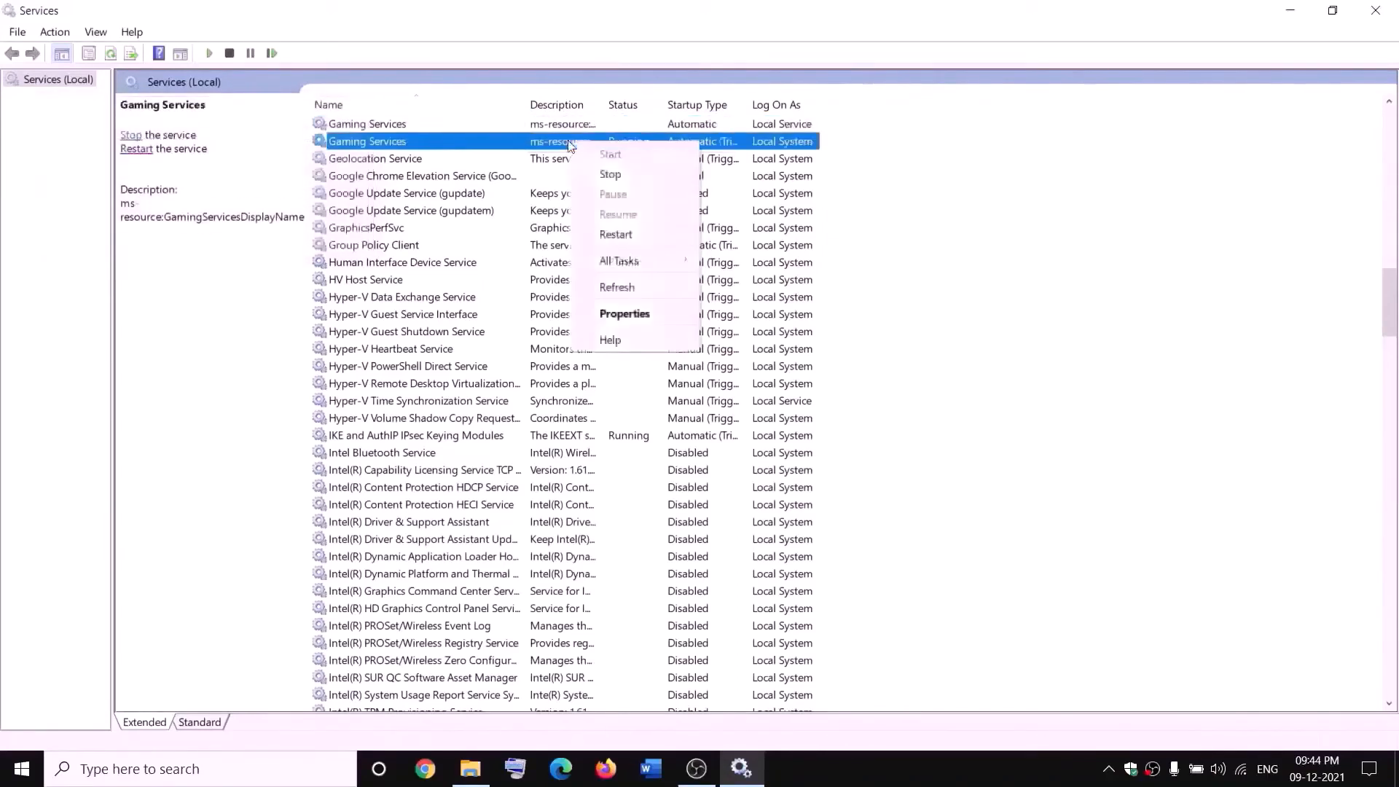
pyautogui.click(636, 175)
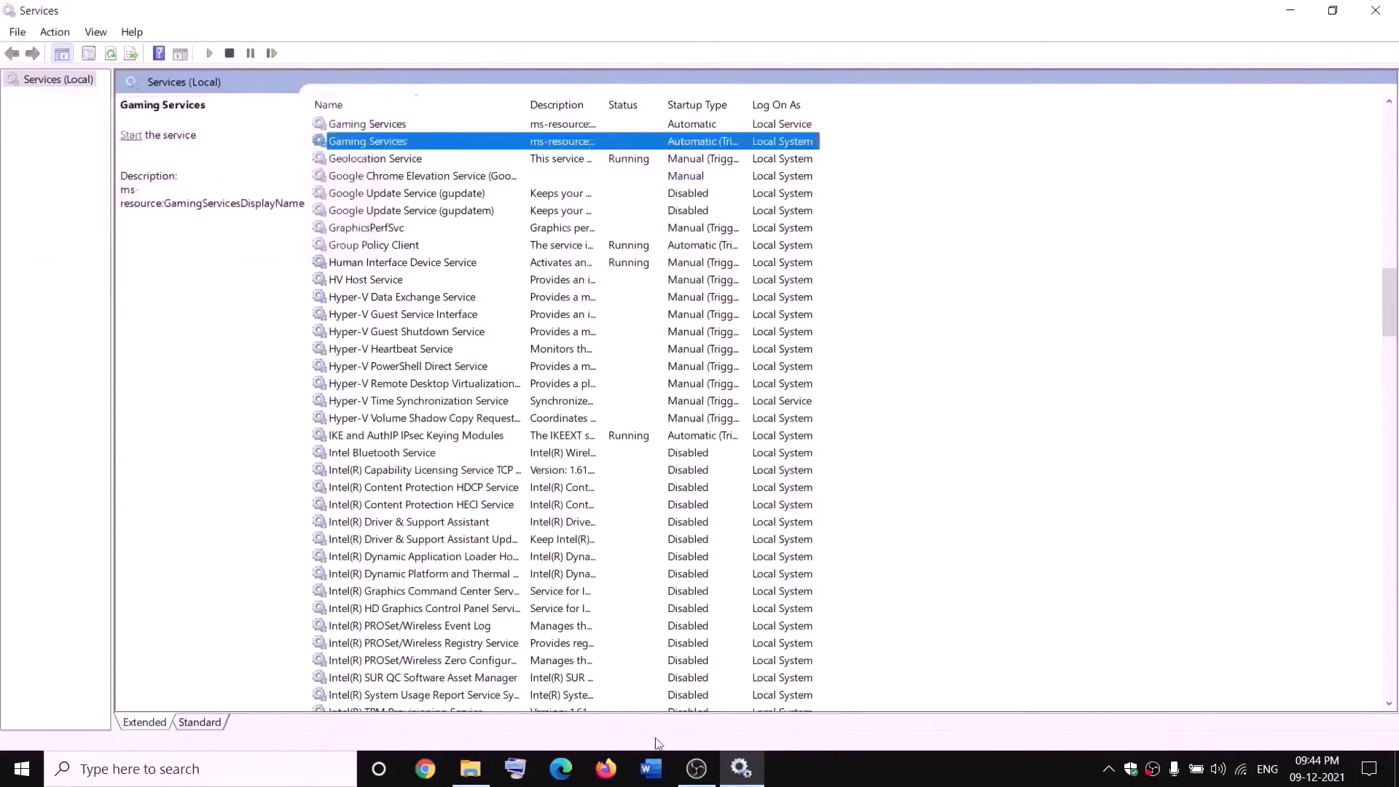
# Check the D: drive folders in File Explorer, return to Services, and start both Gaming Services entries again
pyautogui.click(471, 769)
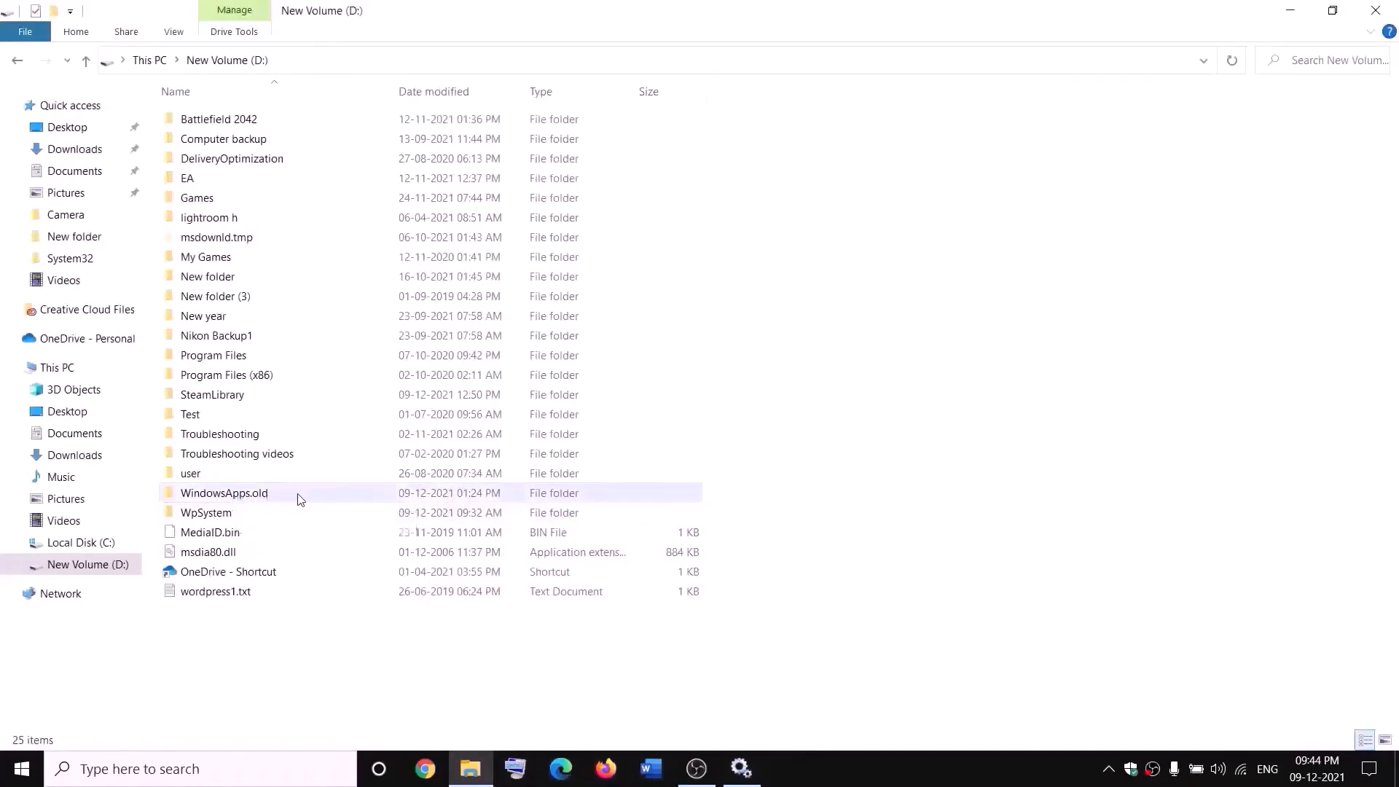
pyautogui.hotkey('alt', 'Tab')
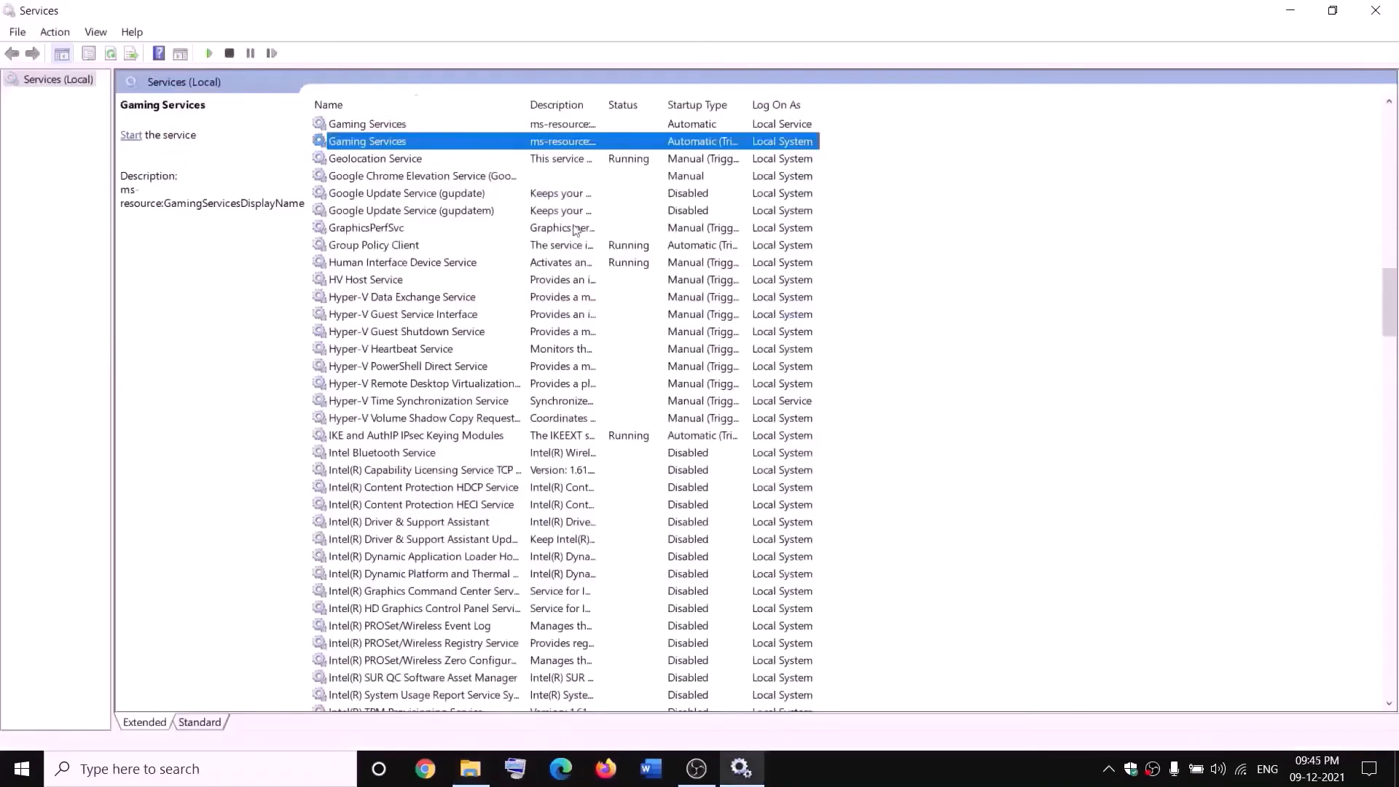
pyautogui.rightClick(517, 126)
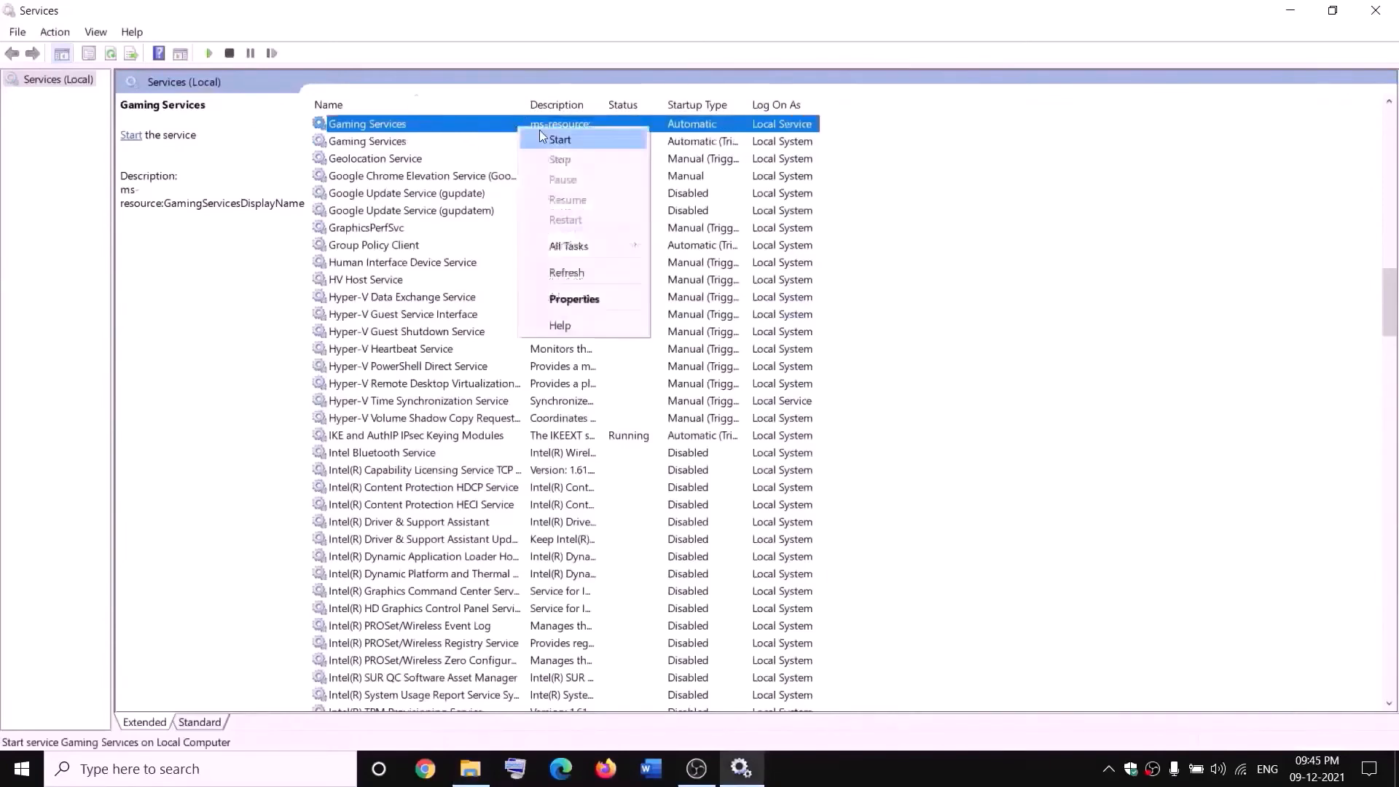
pyautogui.click(554, 140)
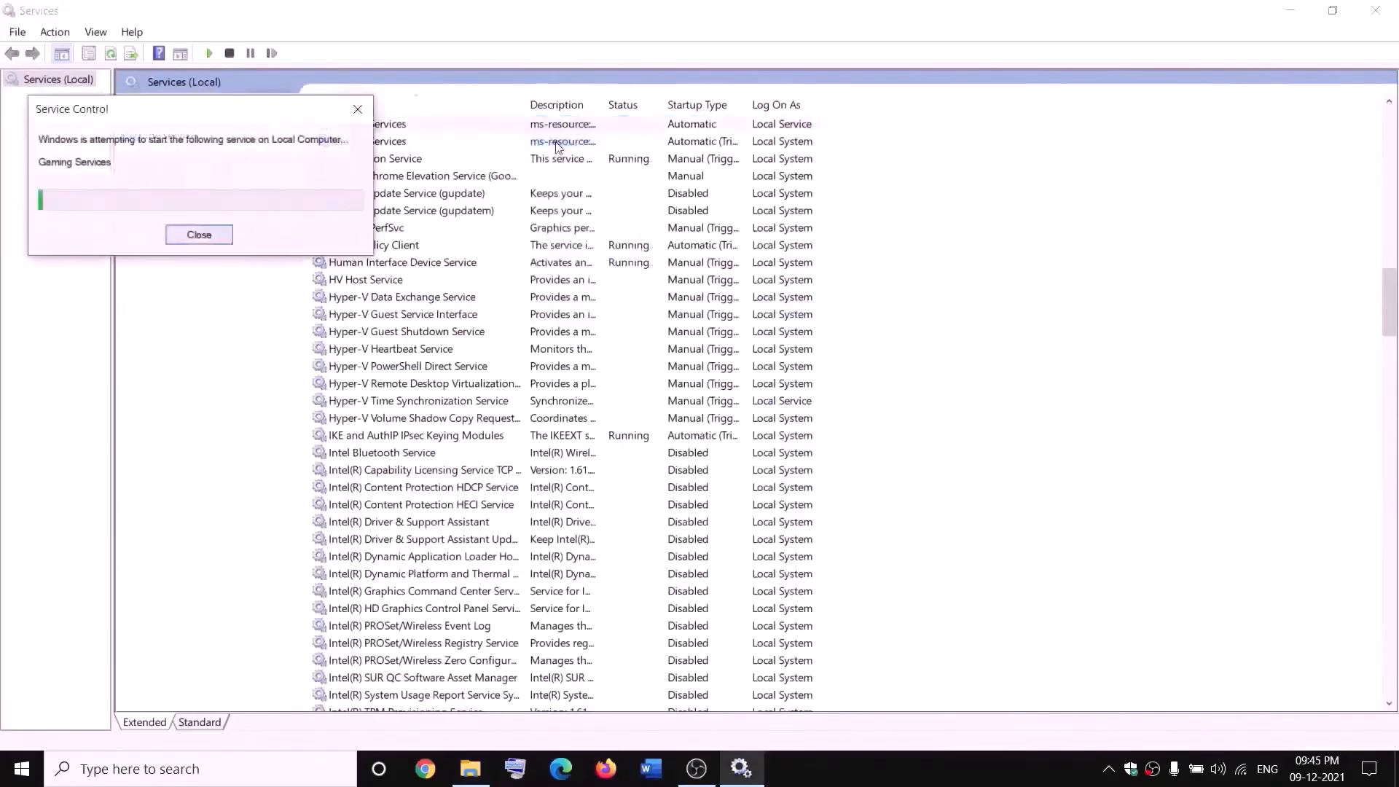
pyautogui.click(557, 141)
pyautogui.rightClick(565, 143)
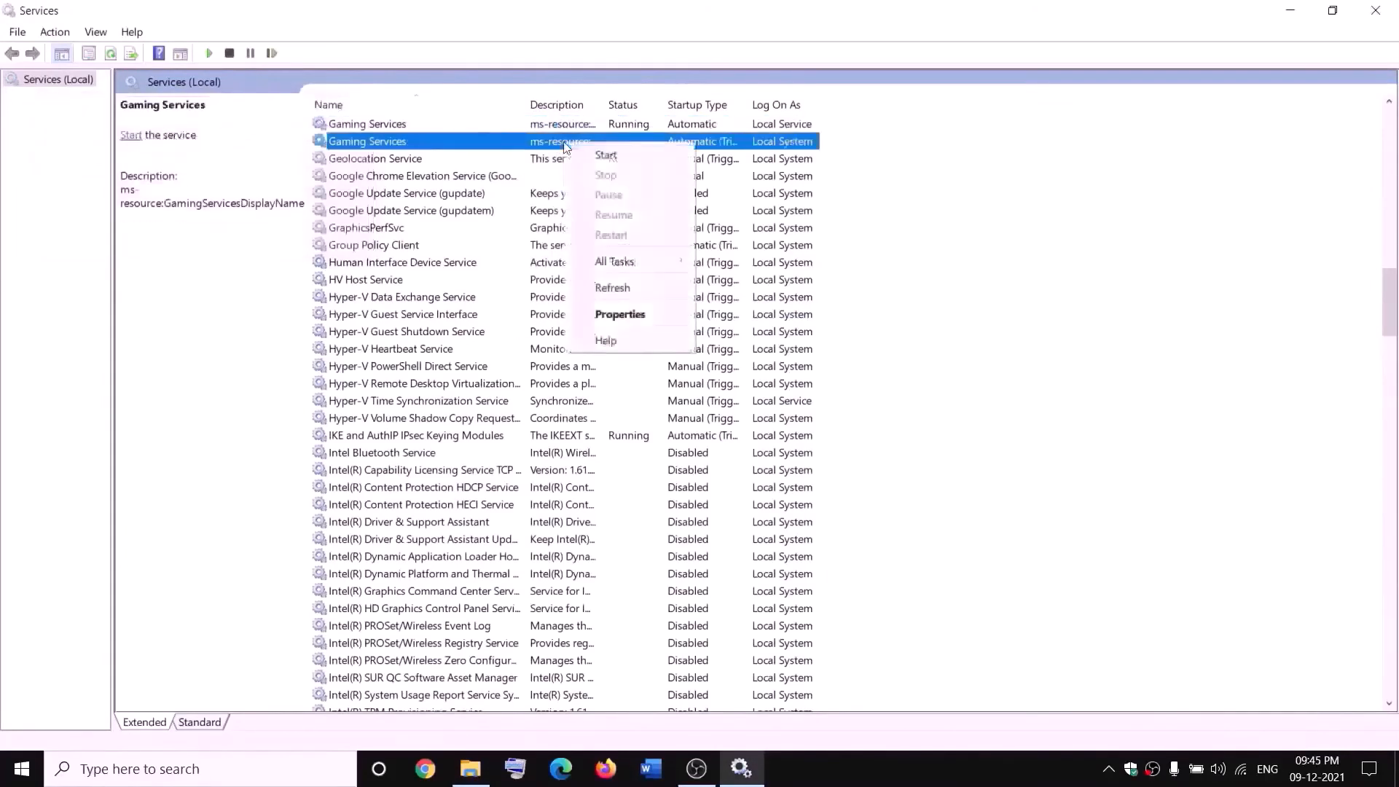
pyautogui.click(597, 155)
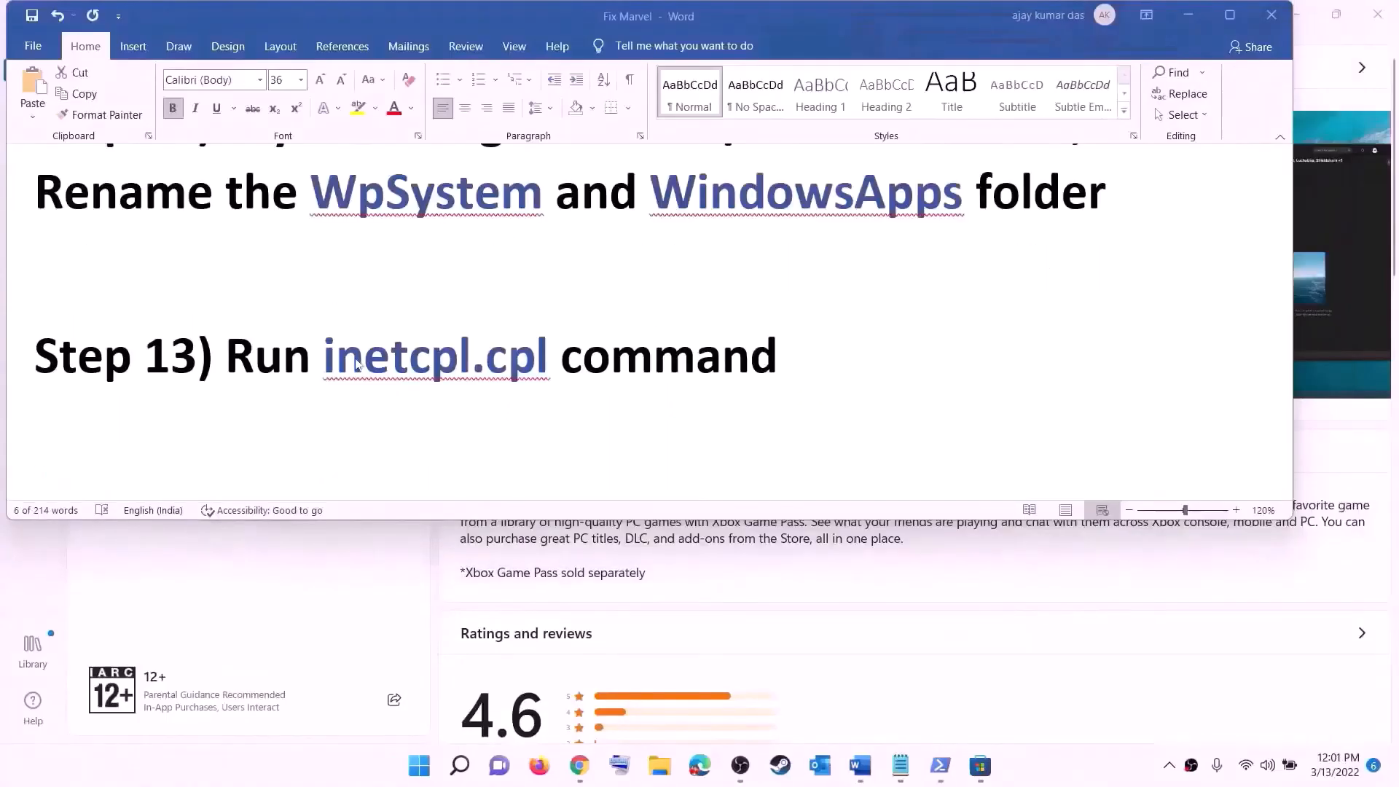
# Copy the inetcpl.cpl command from step 13 of the Word document and run it from Windows search to open Internet Properties
pyautogui.moveTo(332, 355); pyautogui.dragTo(557, 357)
pyautogui.hotkey('ctrl', 'c')
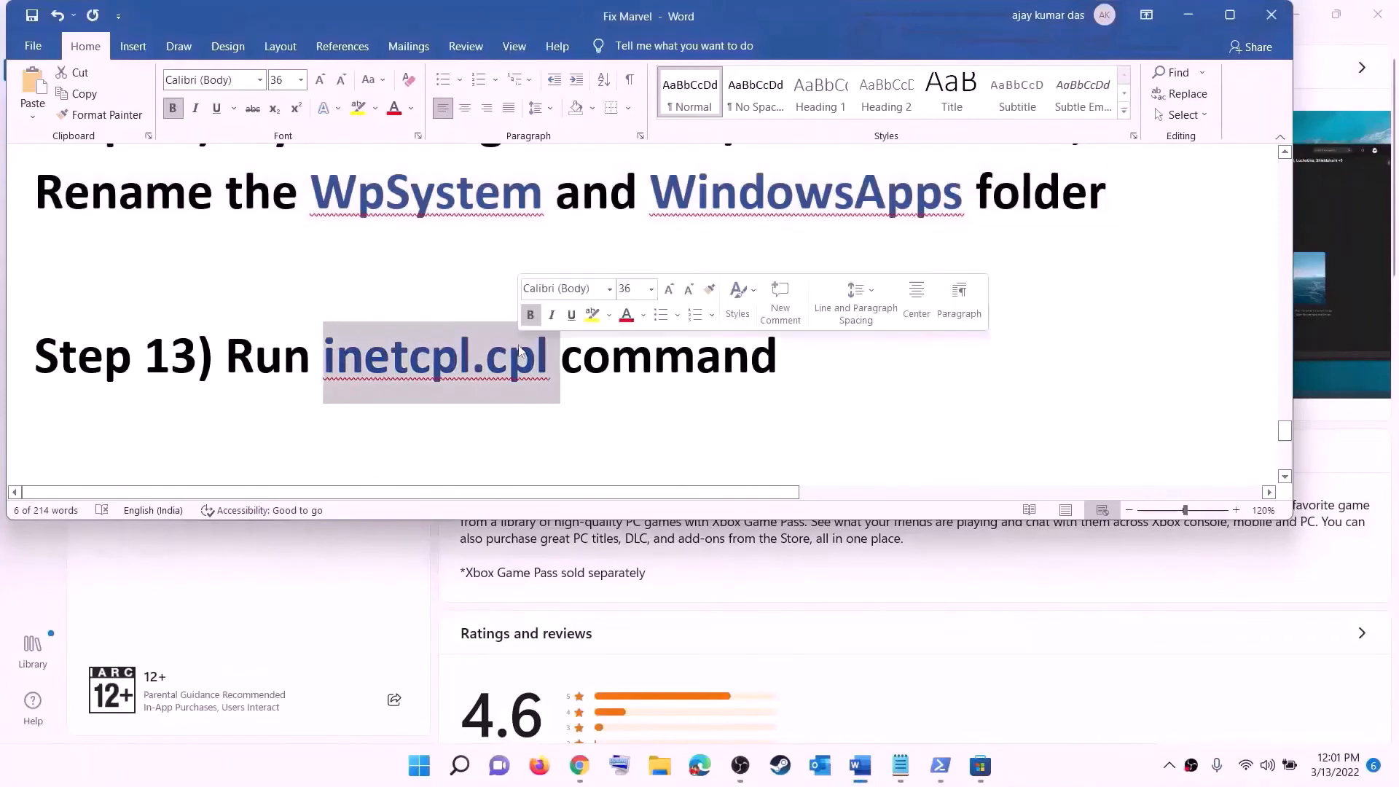
pyautogui.click(457, 766)
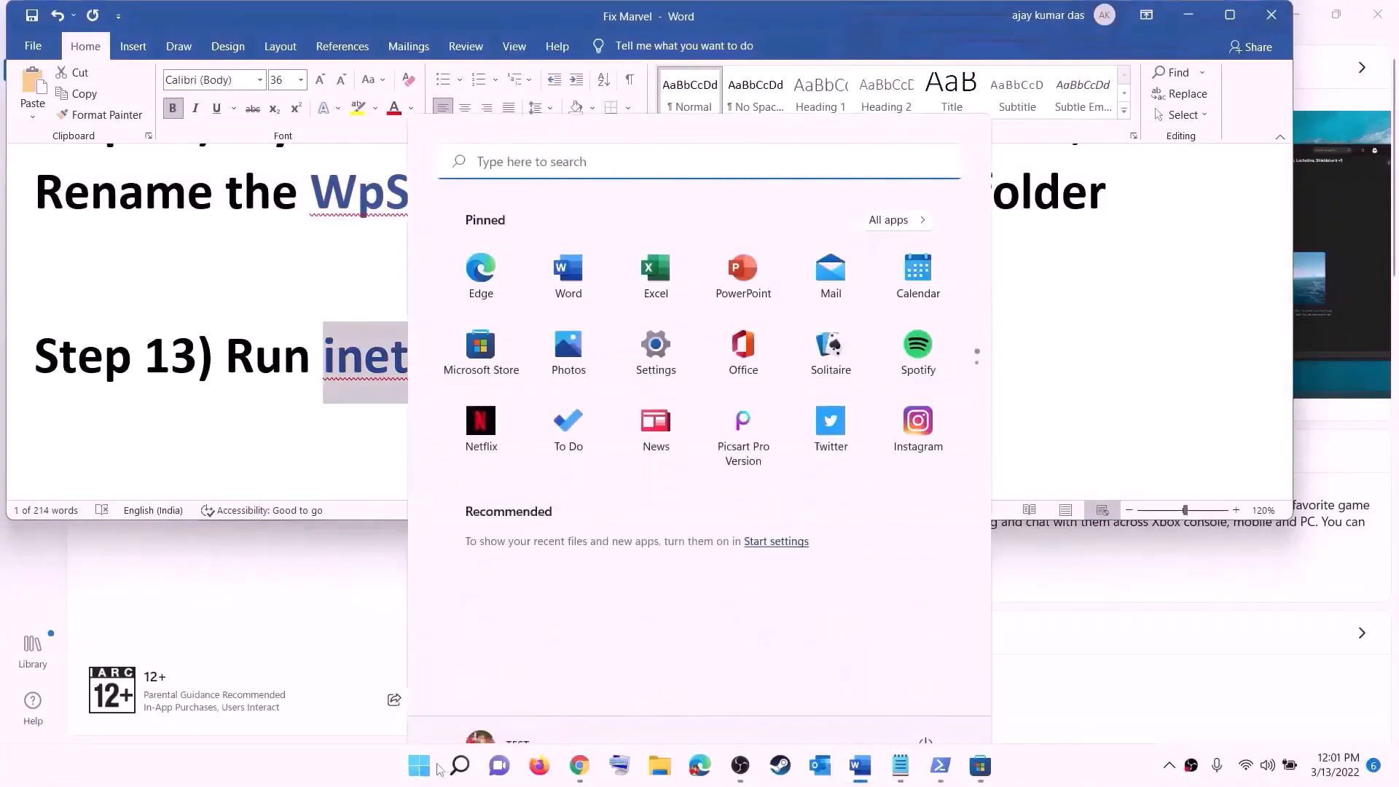
pyautogui.hotkey('ctrl', 'v')
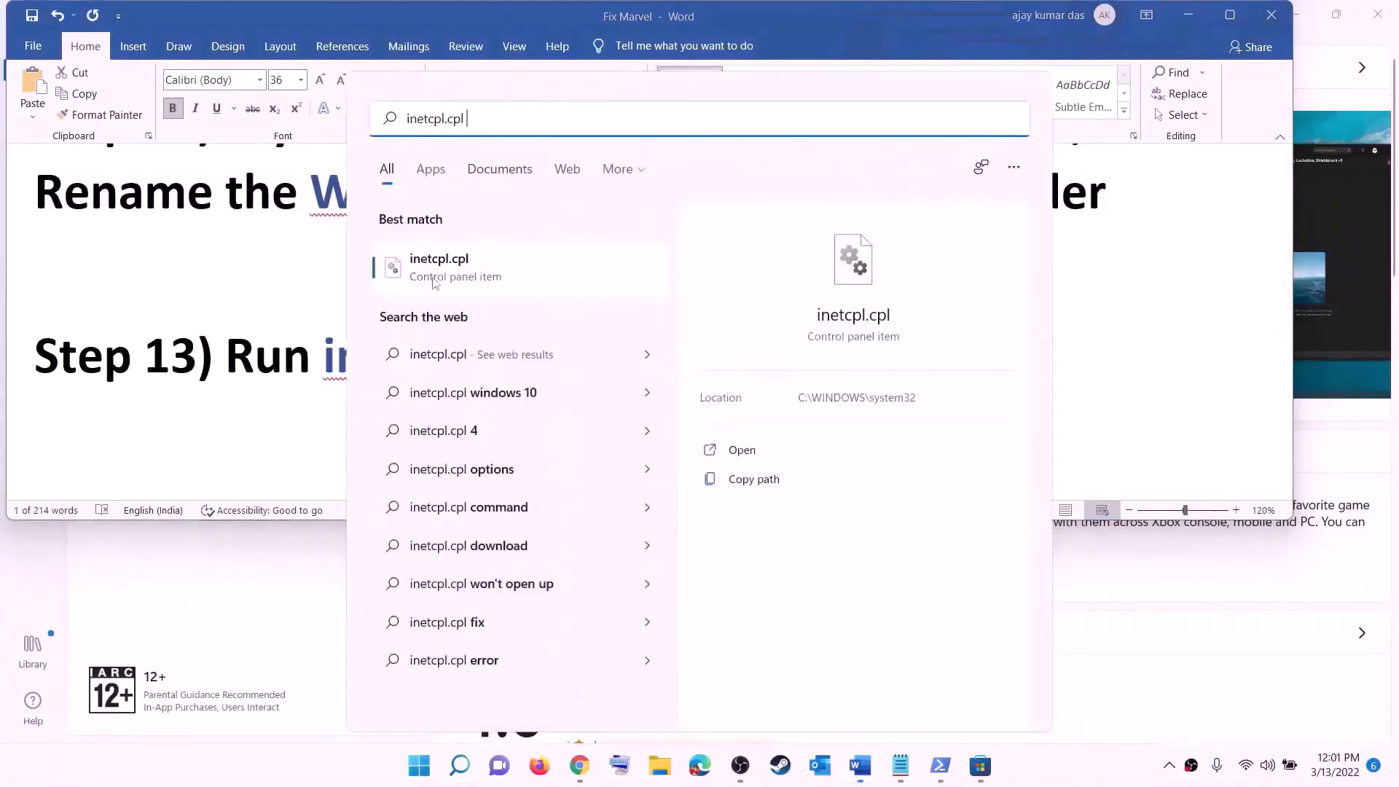
pyautogui.click(446, 269)
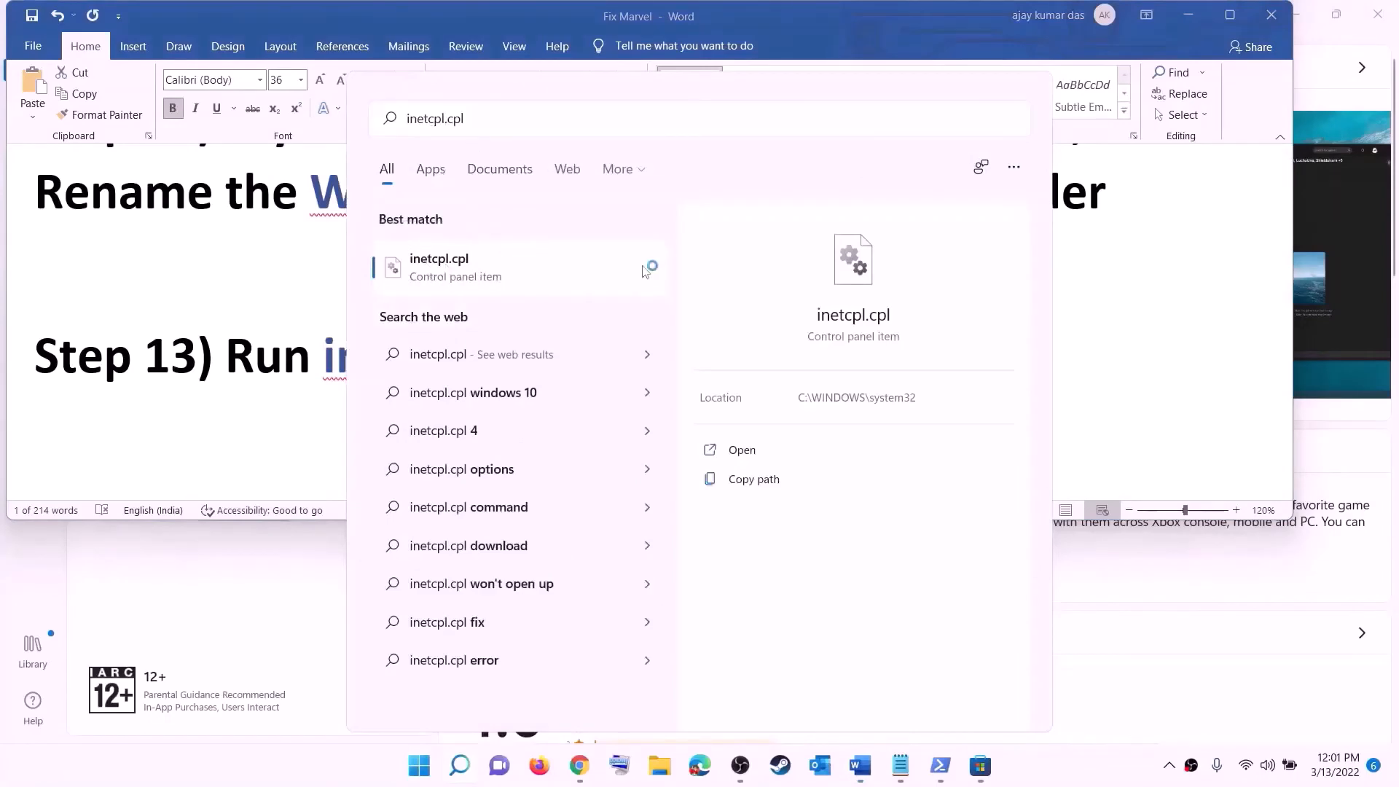
pyautogui.moveTo(269, 85); pyautogui.dragTo(912, 149)
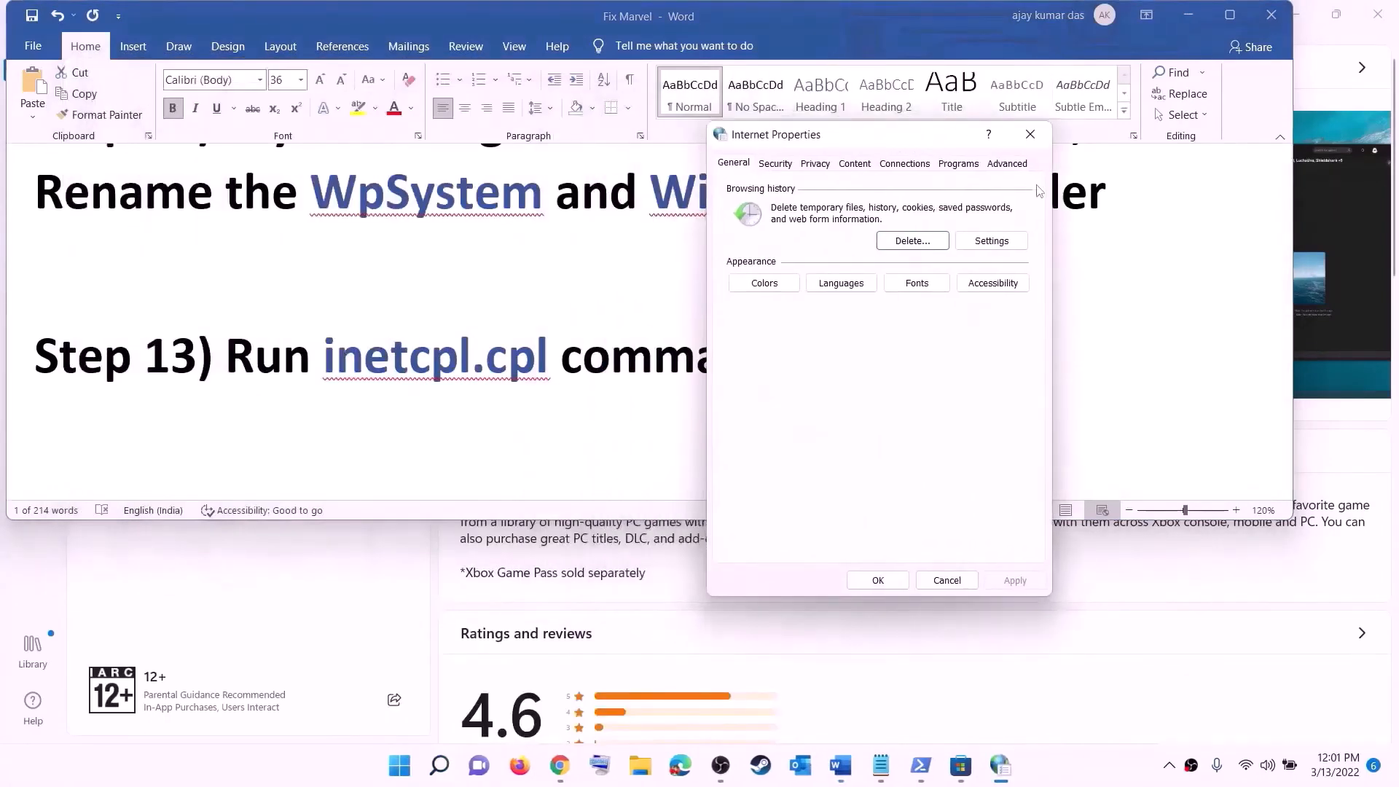
# Check the Use TLS 1.0, 1.1, 1.2 and 1.3 options in the advanced Internet Properties settings and confirm the dialog
pyautogui.click(1007, 162)
pyautogui.scroll(-15, 887, 348)
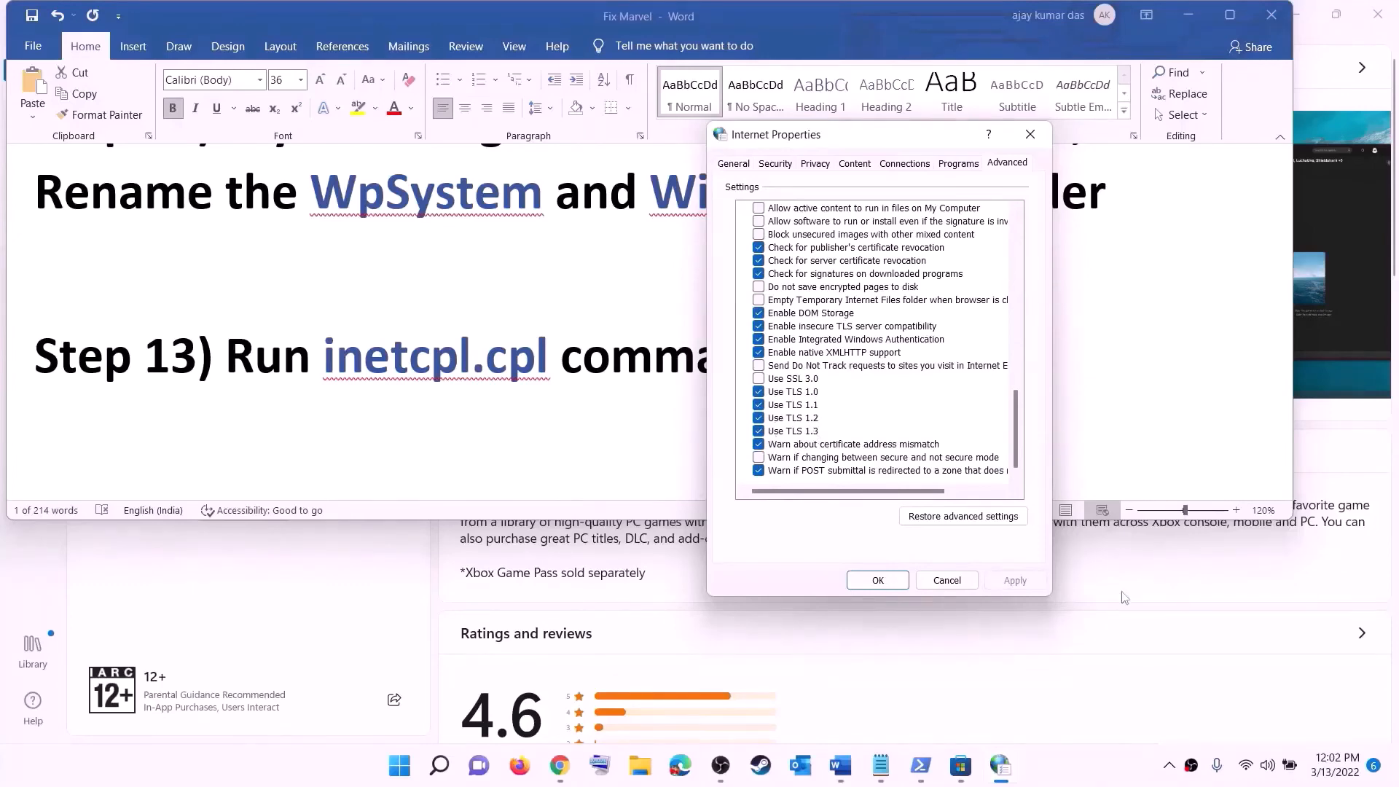
pyautogui.click(880, 583)
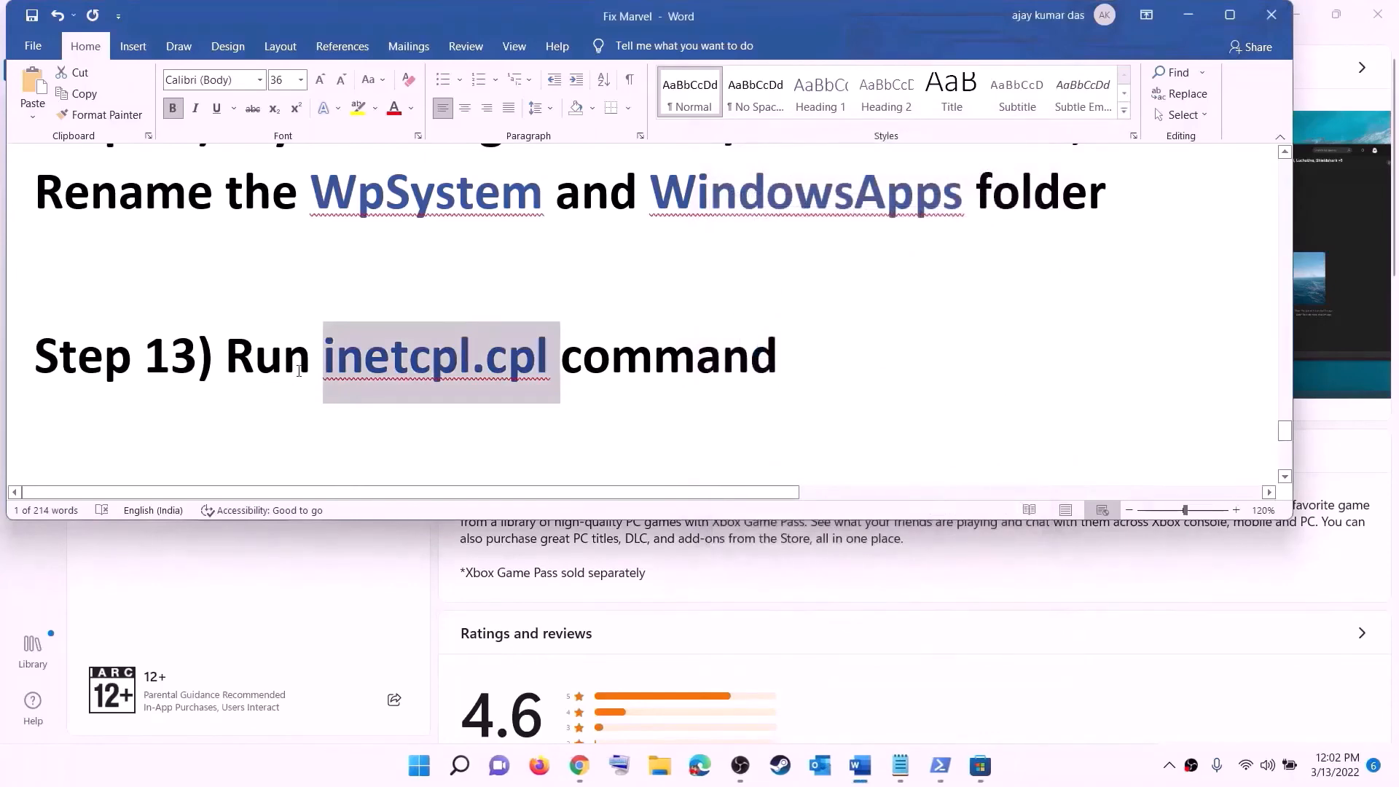
# Read step 14 of the Word document on updating Windows with the media creation tool, including its download links
pyautogui.scroll(-3, 299, 372)
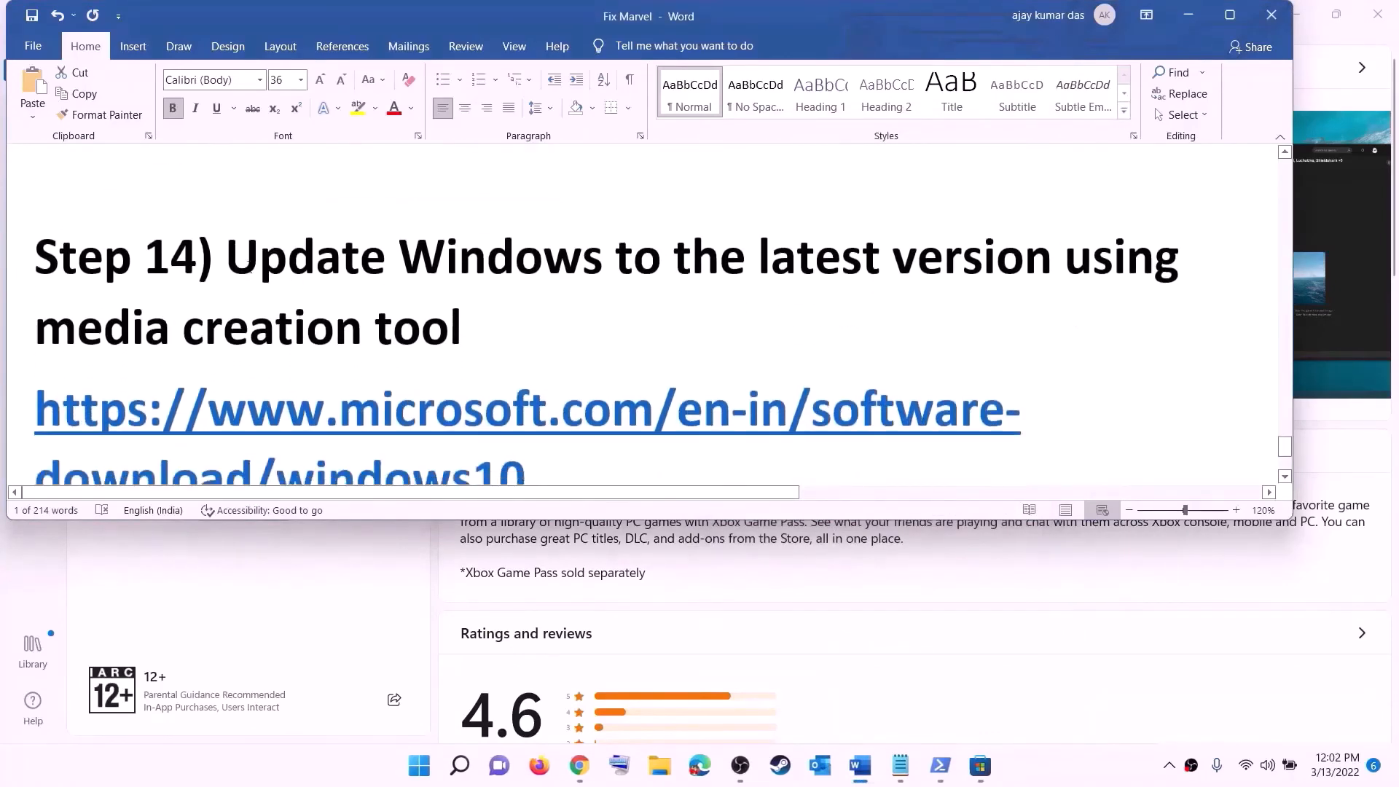
pyautogui.moveTo(249, 267); pyautogui.dragTo(561, 316)
pyautogui.scroll(-2, 562, 321)
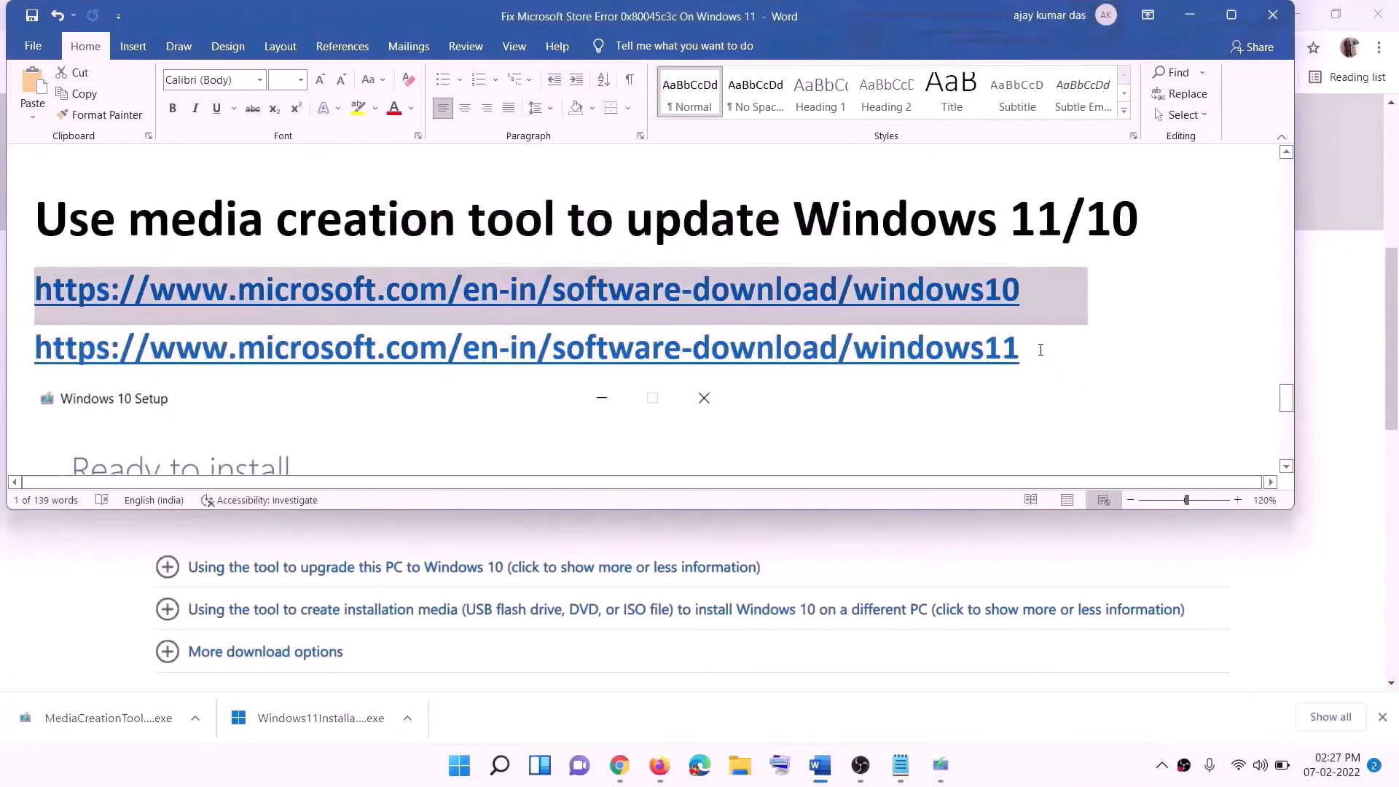
# Switch to Chrome's Download Windows 10 page, find the installation media section, and launch the downloaded MediaCreationTool executable
pyautogui.click(1191, 17)
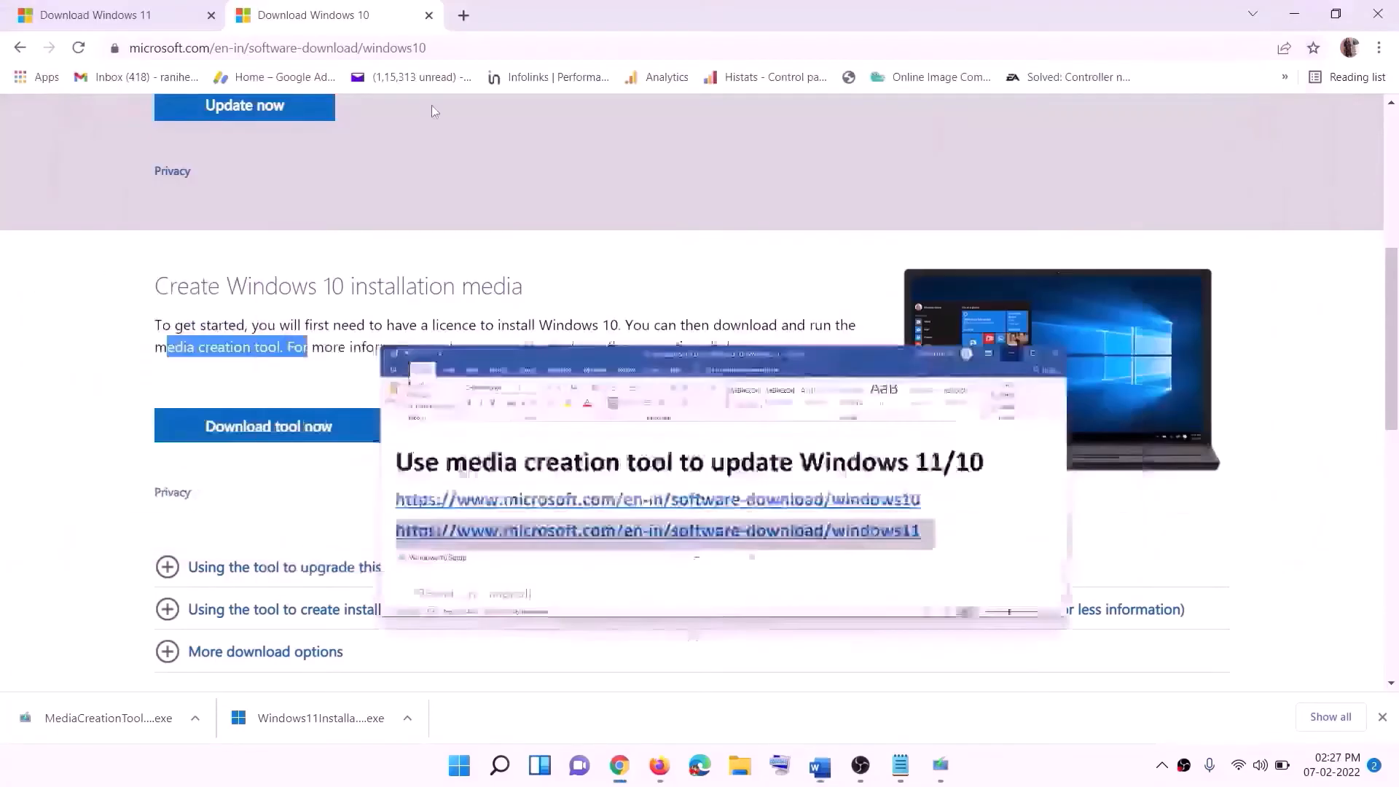
pyautogui.scroll(5, 602, 366)
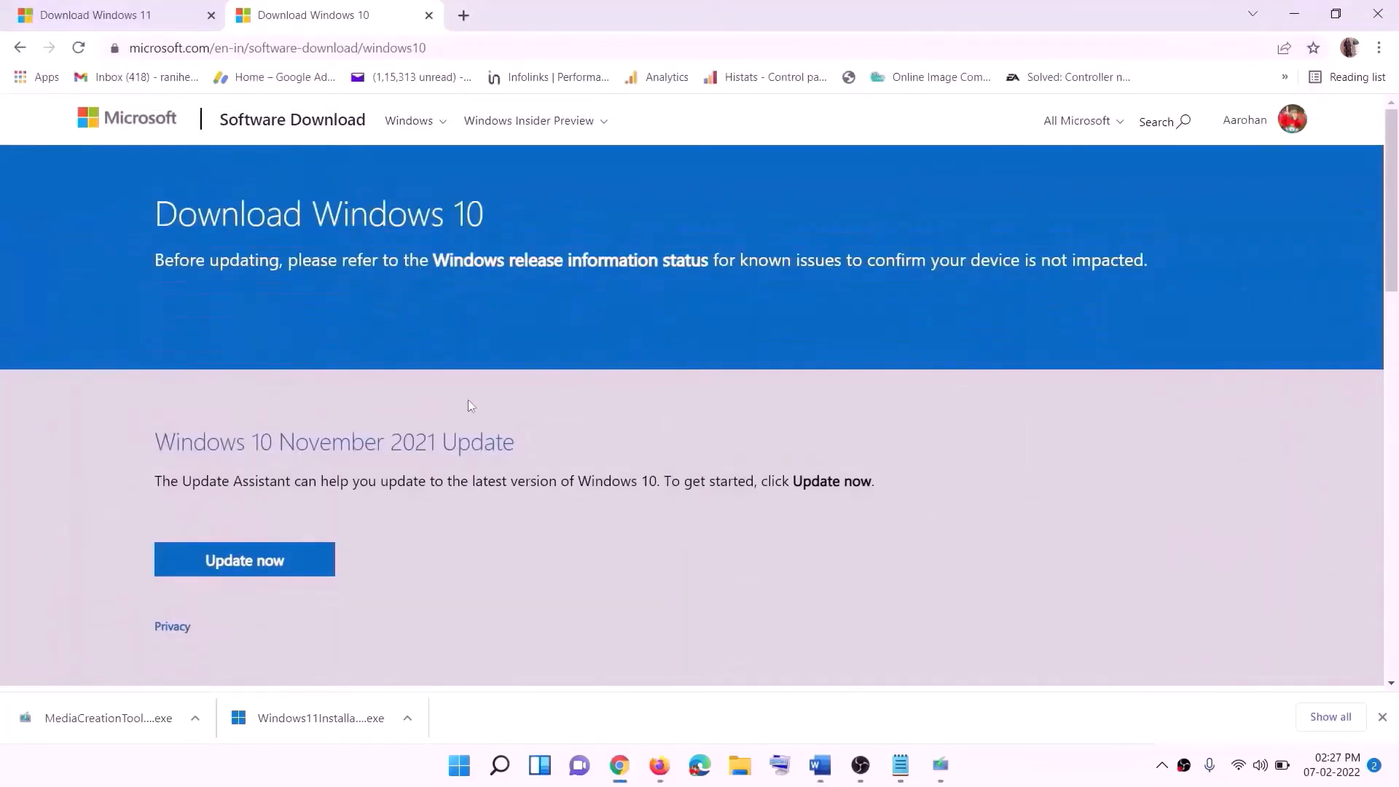
pyautogui.scroll(-5, 470, 404)
pyautogui.moveTo(166, 439); pyautogui.dragTo(312, 439)
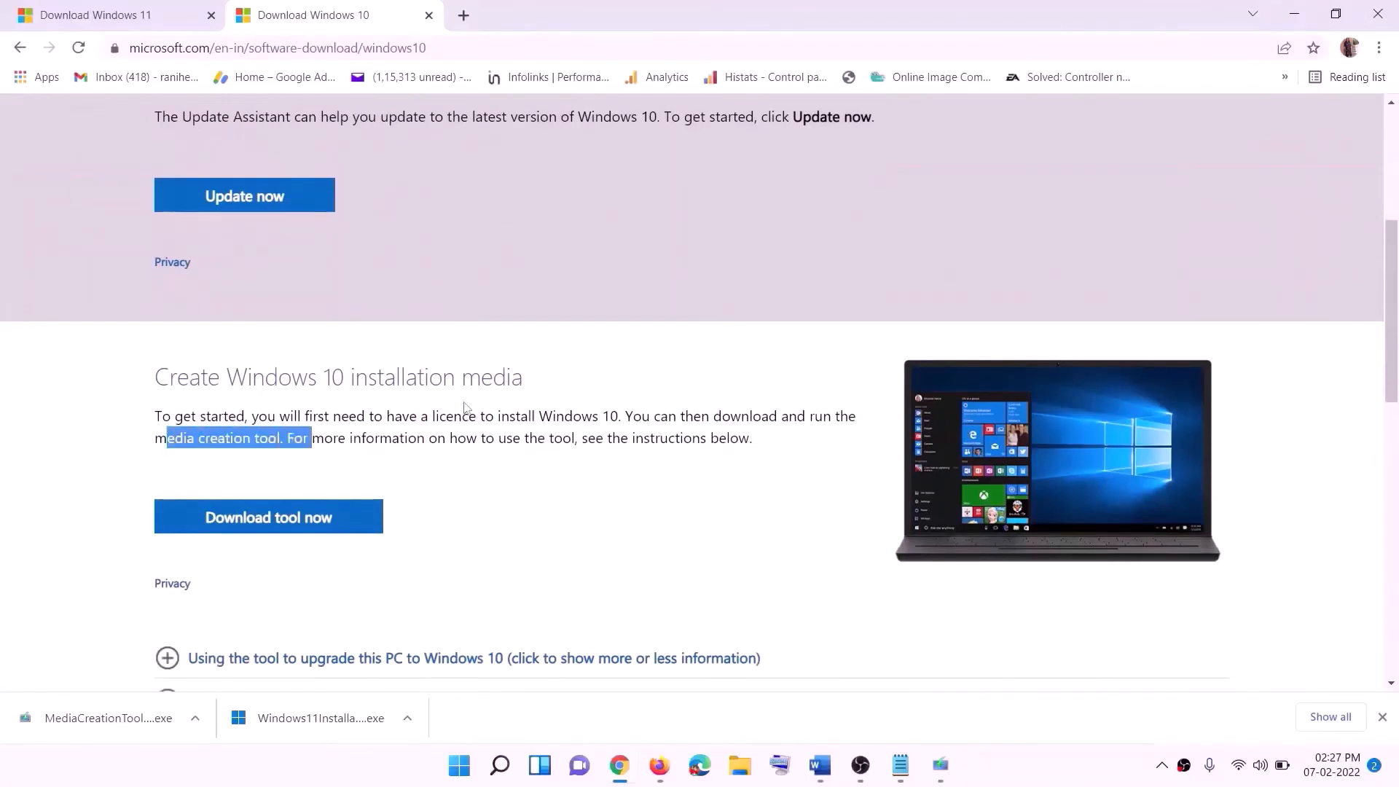
pyautogui.scroll(-2, 464, 407)
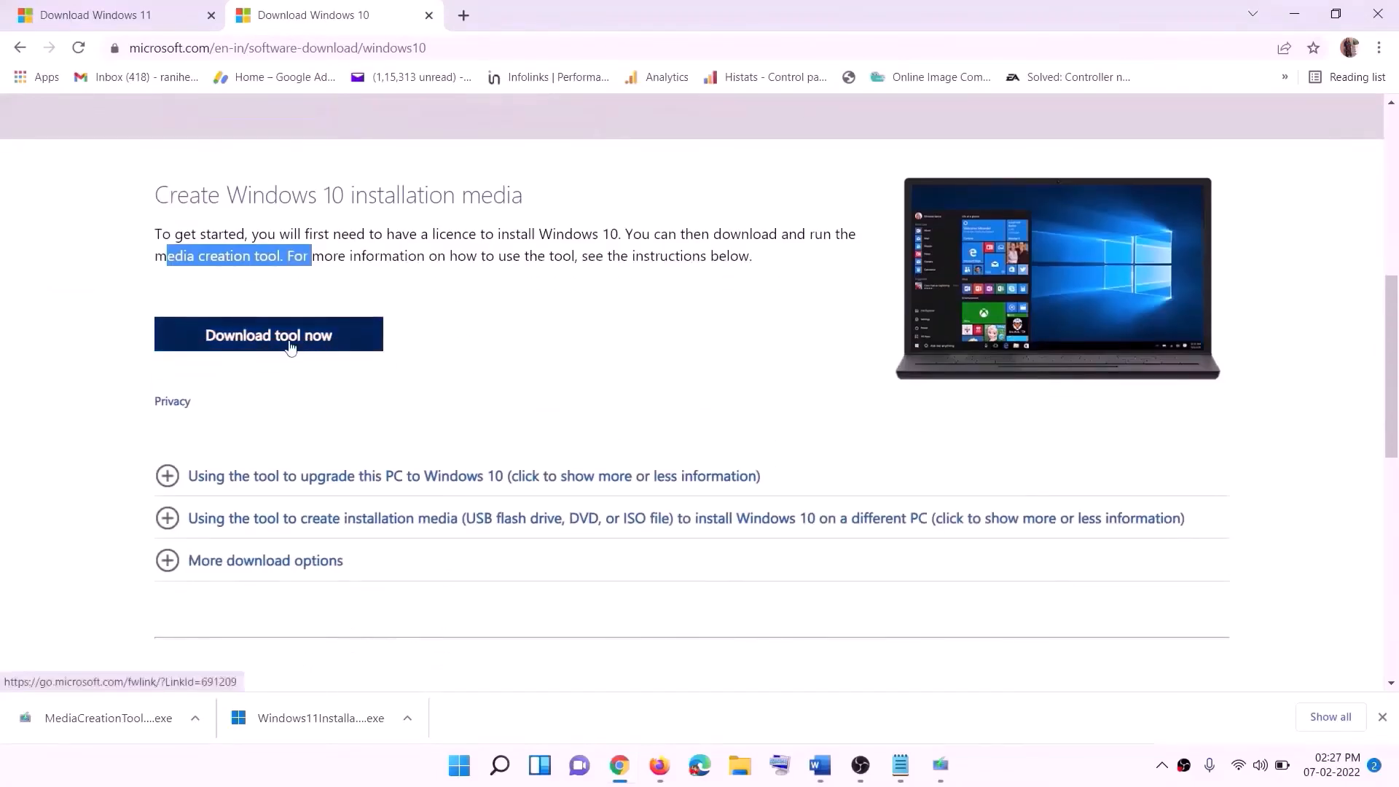
pyautogui.click(84, 719)
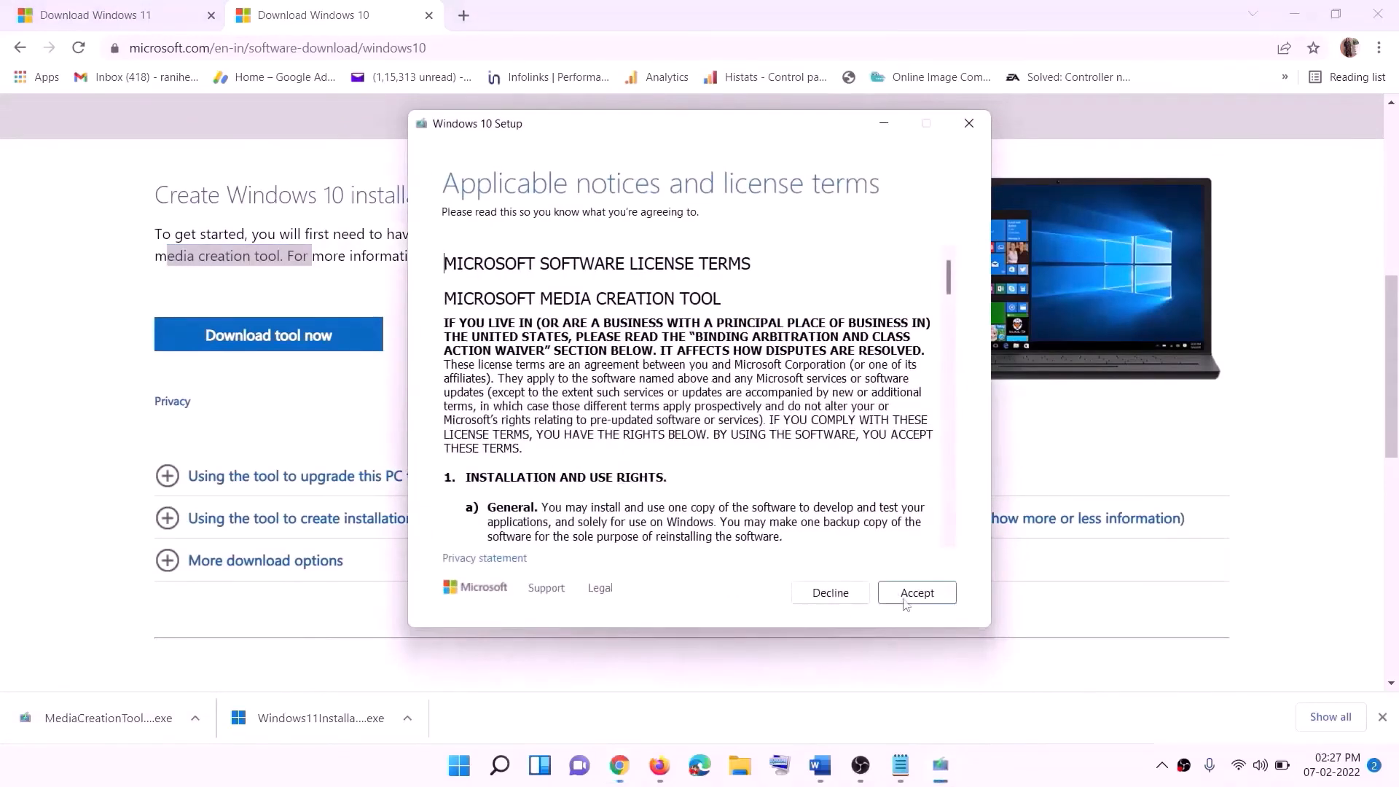
# Accept the Windows 10 Setup license terms and start the download with the Upgrade this PC now option
pyautogui.click(905, 600)
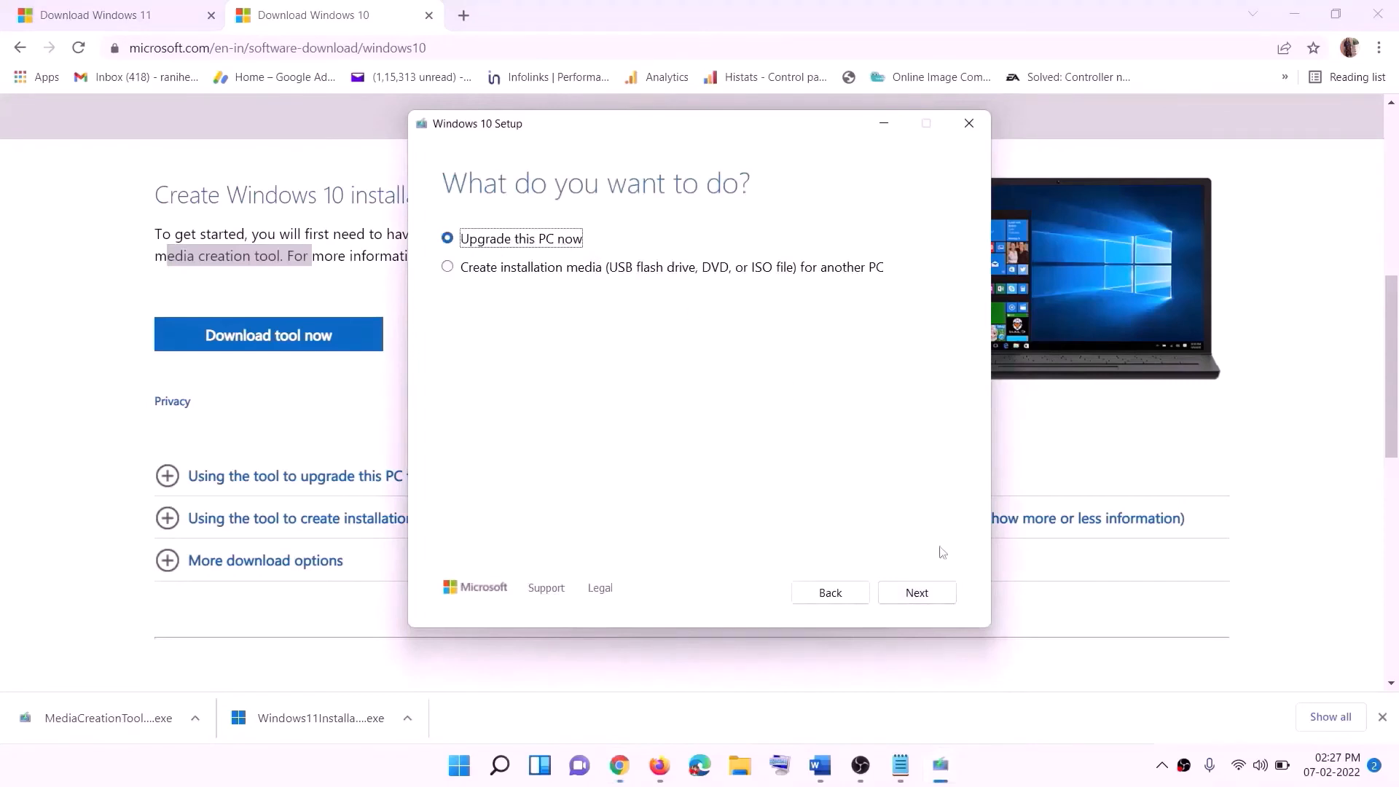
pyautogui.click(916, 596)
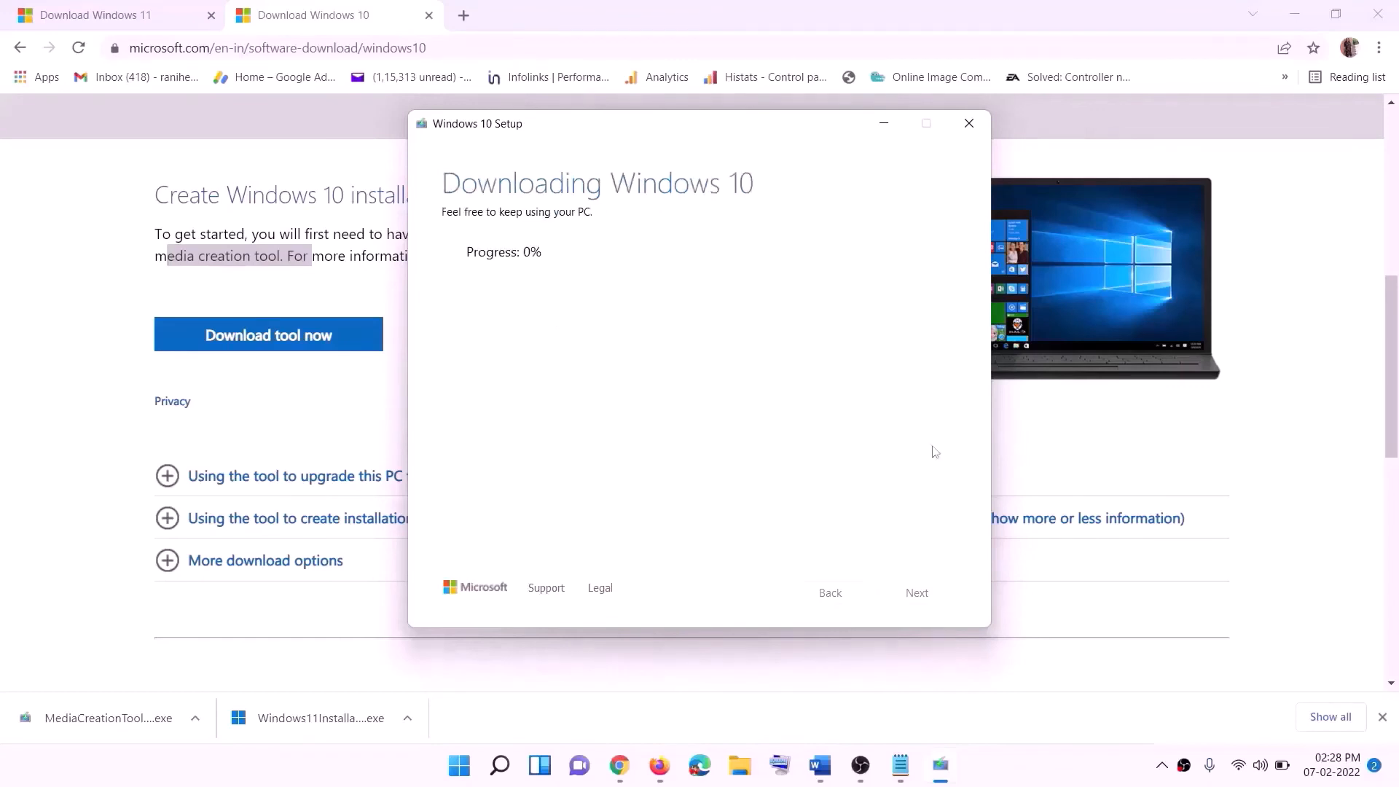
pyautogui.click(1032, 780)
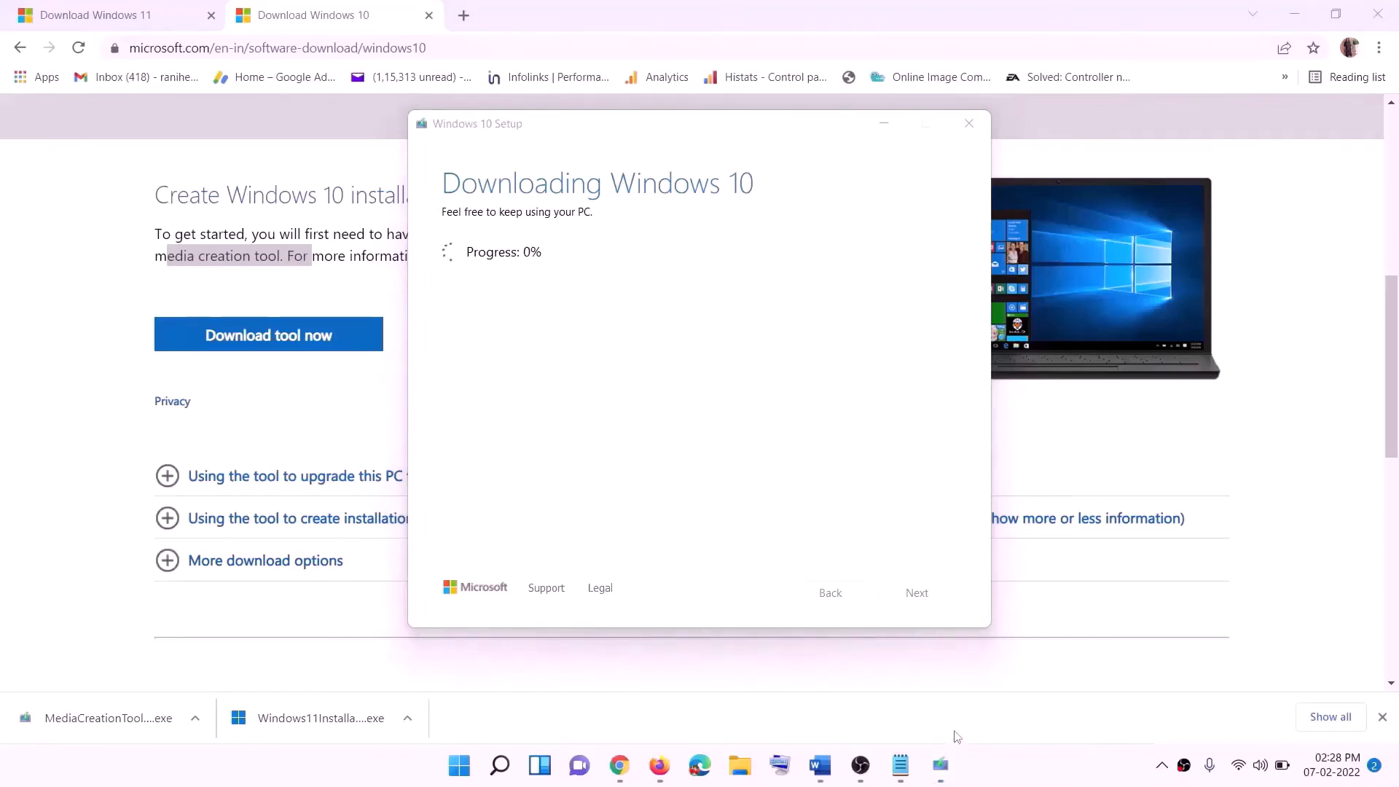
# Switch to the Word document and review the Windows 10 Ready to install picture, including the Keep personal files and apps choice
pyautogui.click(820, 765)
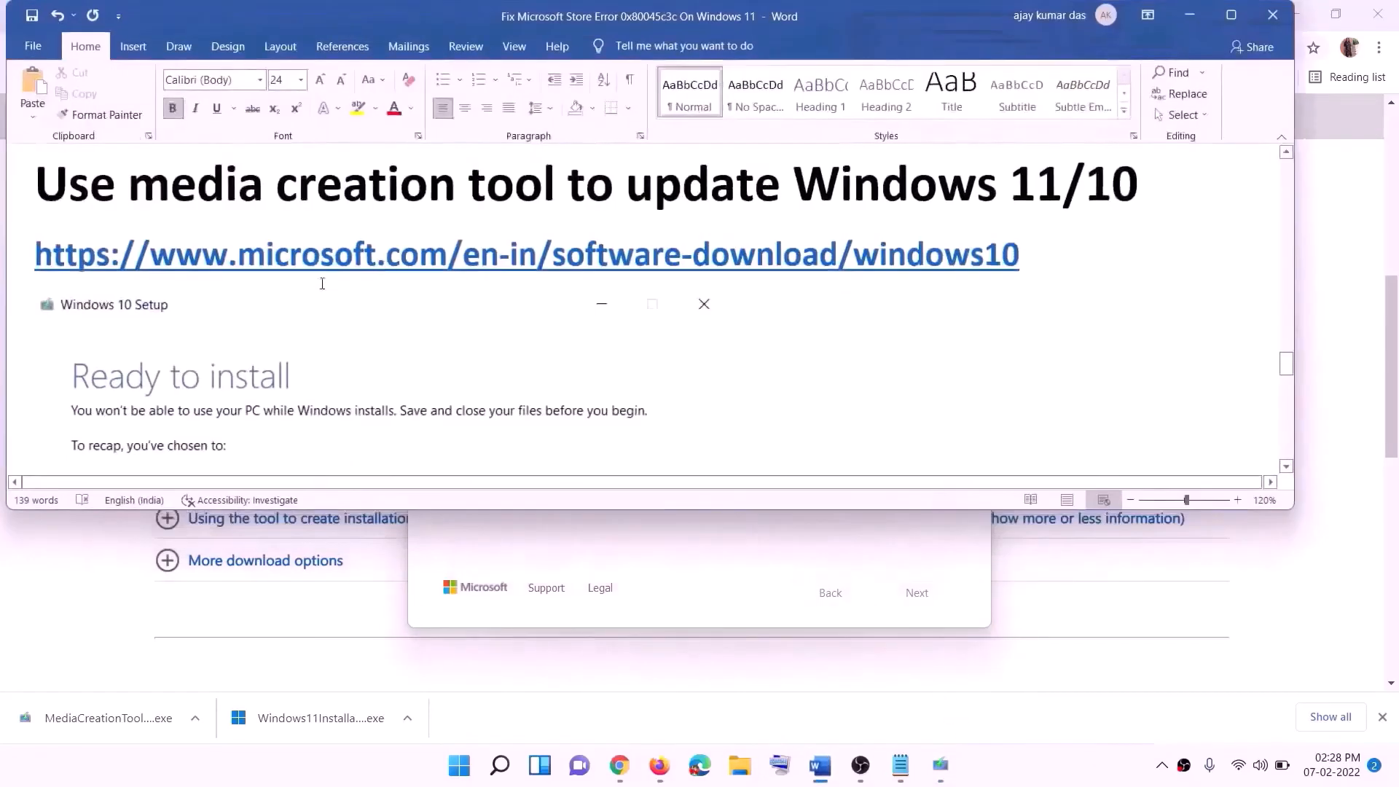
pyautogui.scroll(-1, 150, 355)
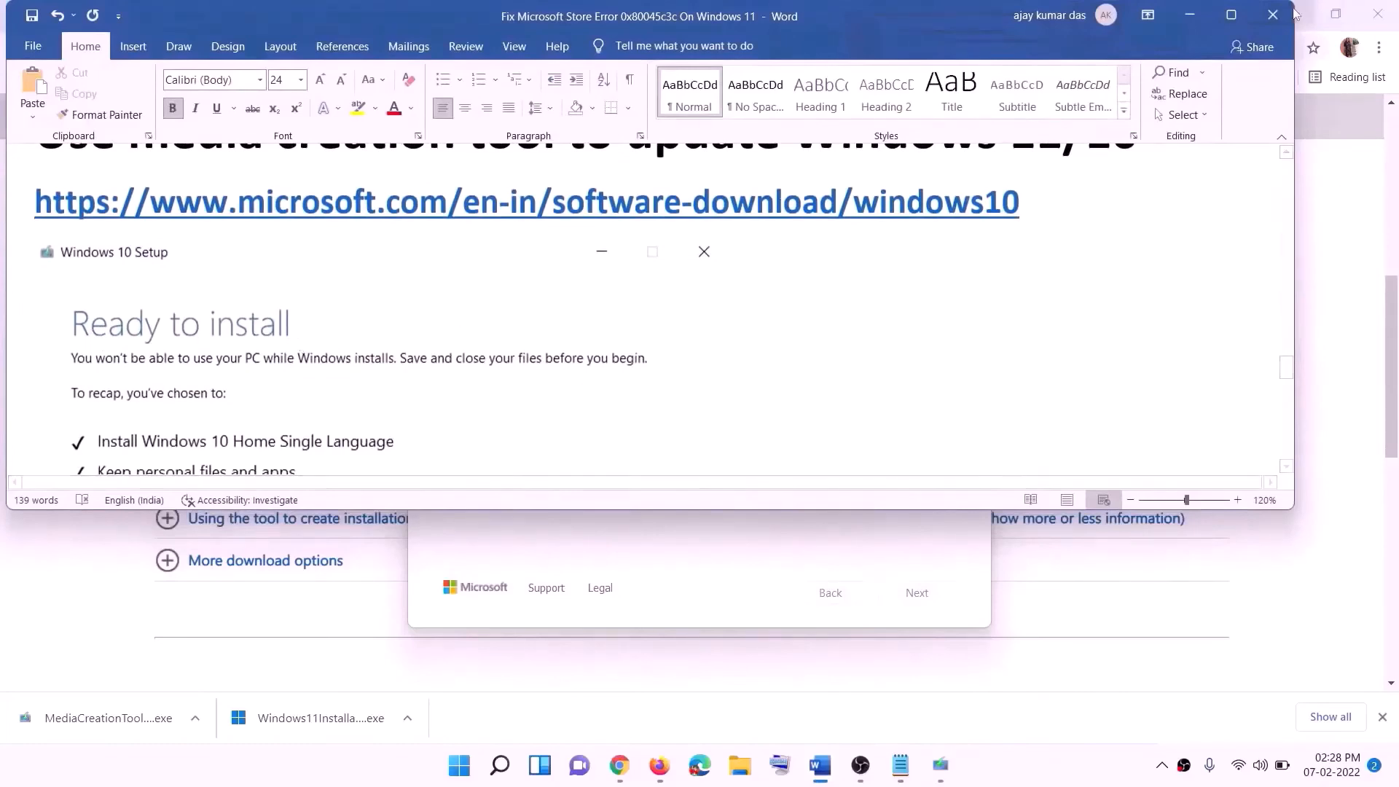
pyautogui.click(1231, 15)
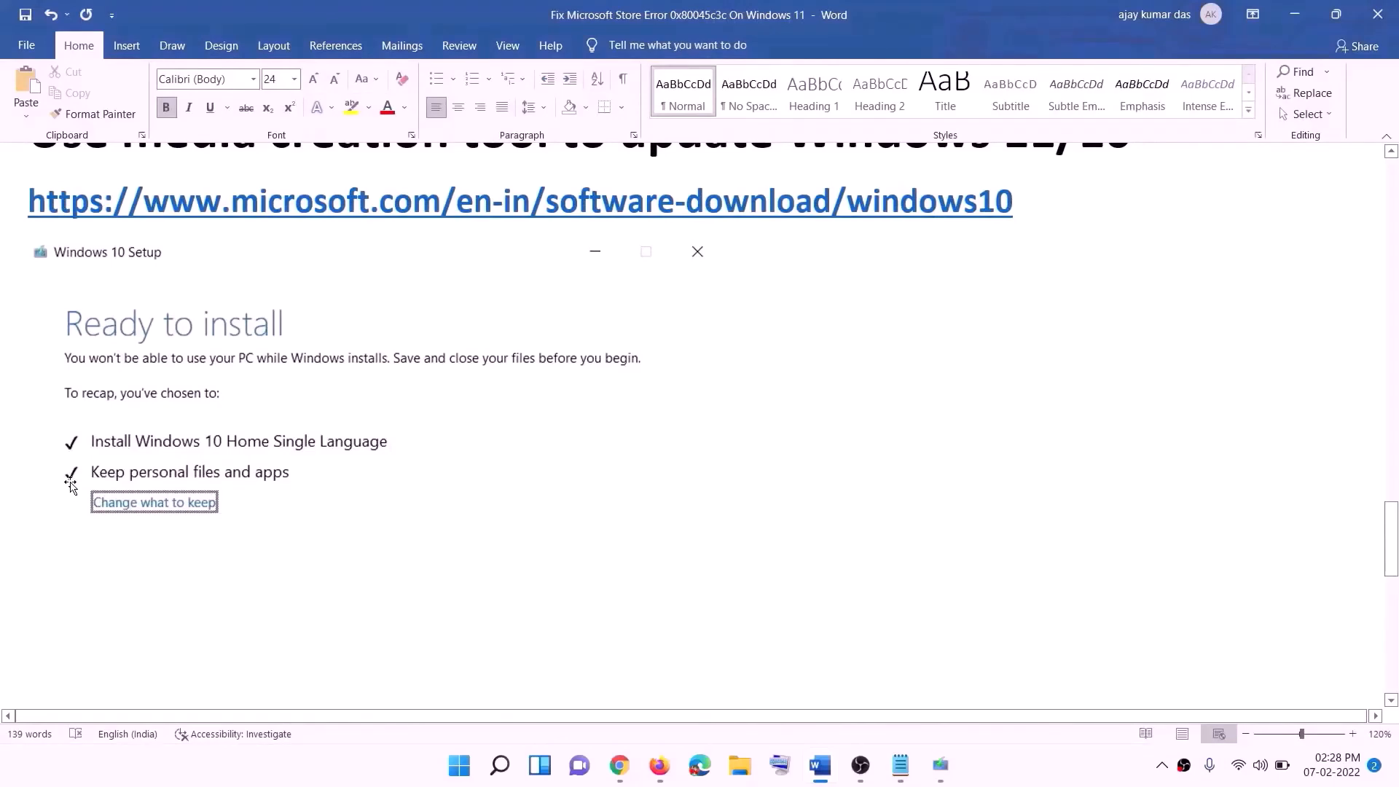
pyautogui.scroll(-3, 719, 509)
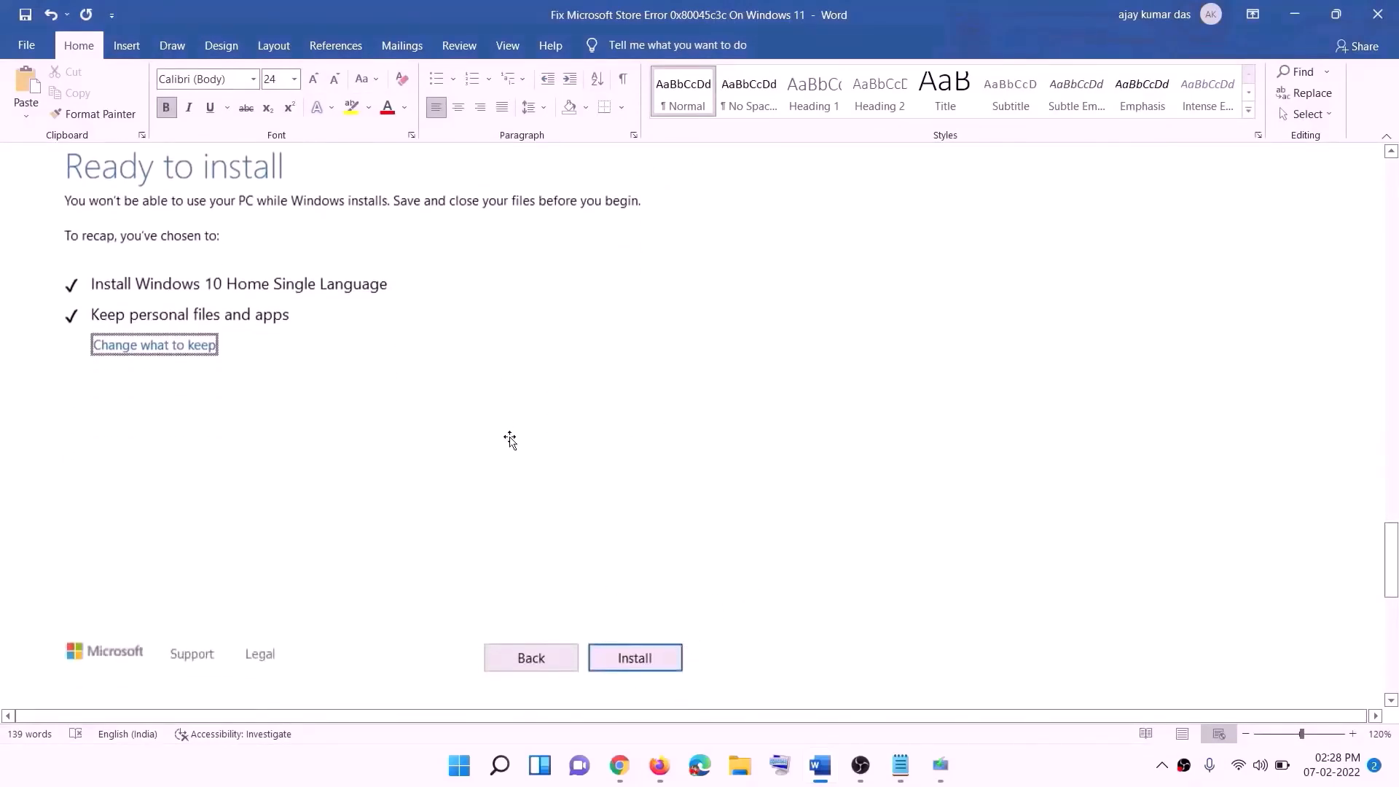
pyautogui.scroll(1, 571, 451)
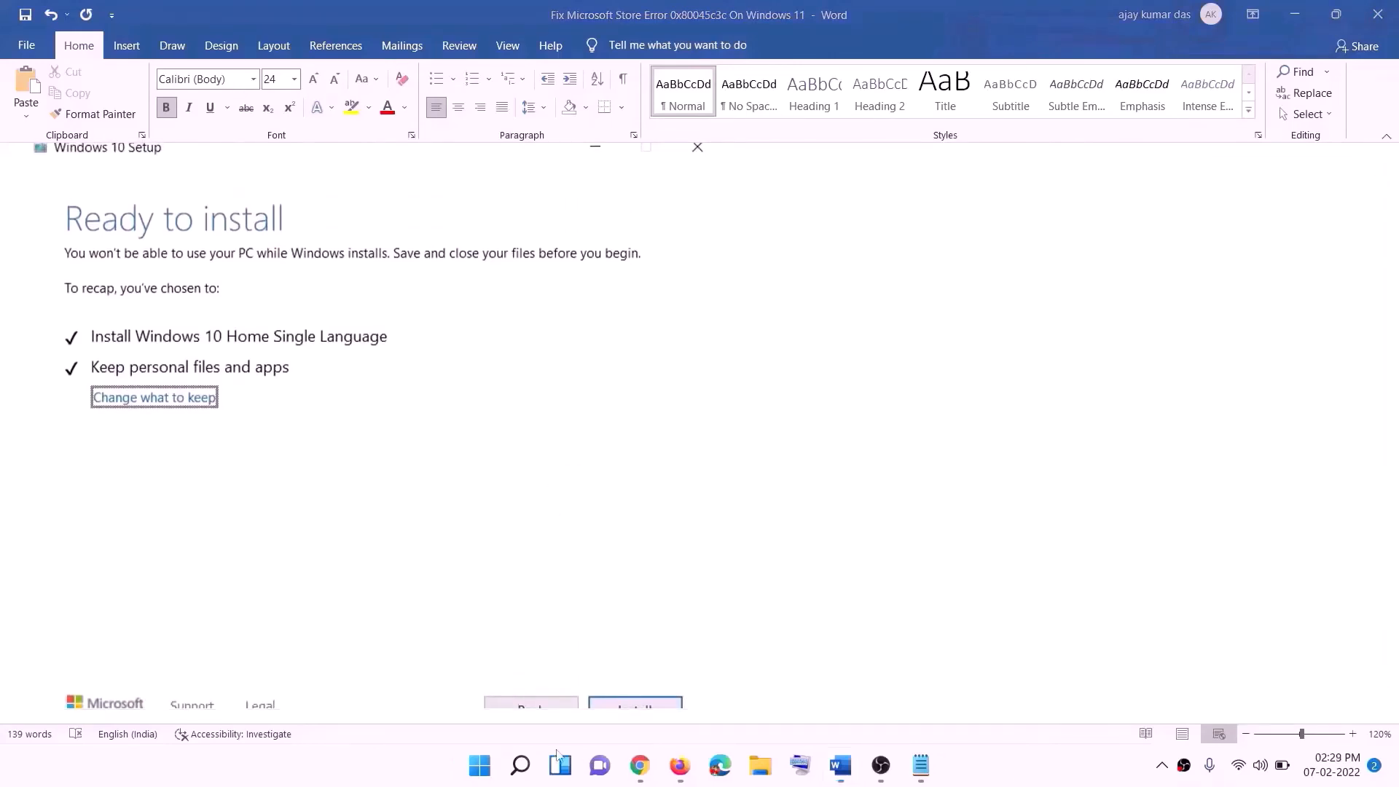
# Switch to Chrome's Download Windows 11 page, download the media creation tool under Create Windows 11 Installation Media, and launch it with permission granted
pyautogui.click(640, 765)
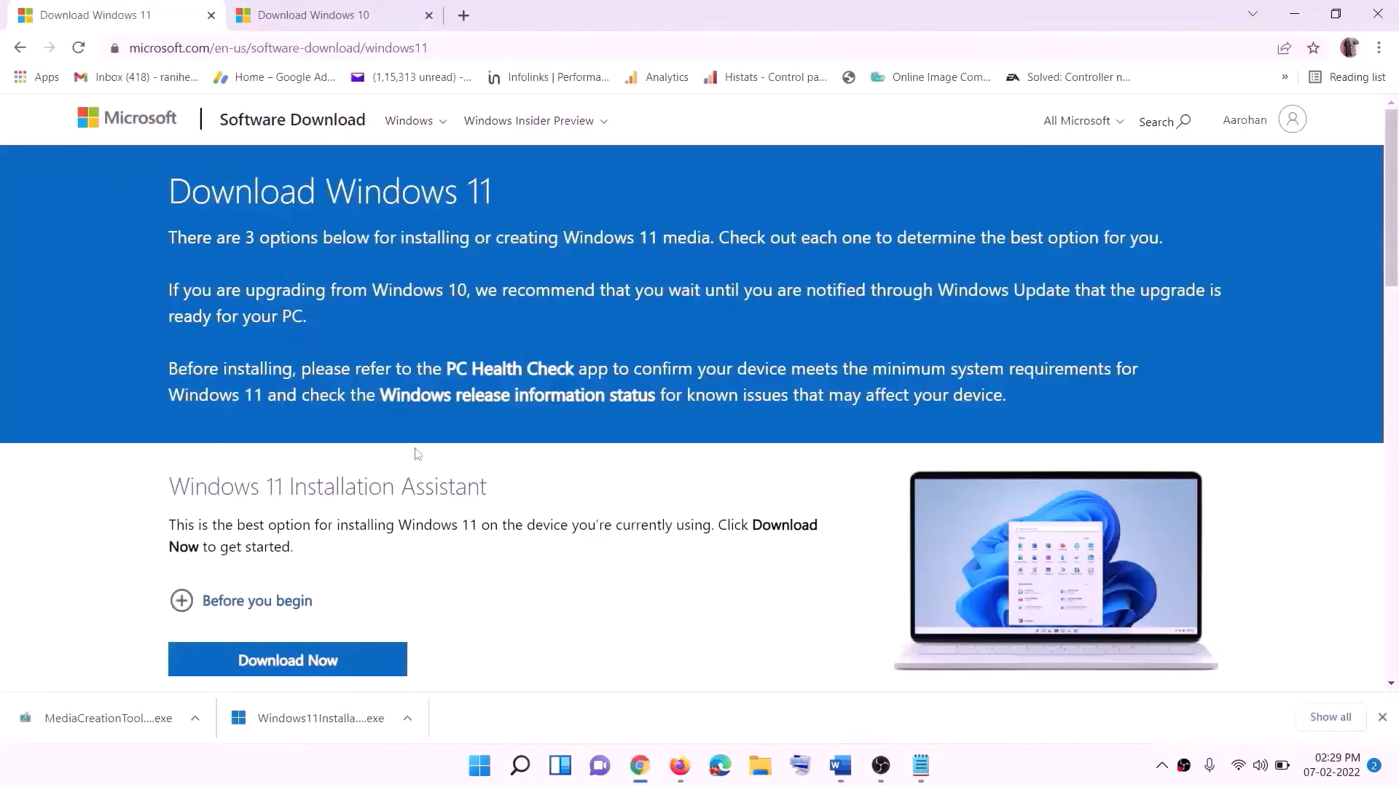
pyautogui.scroll(-5, 287, 444)
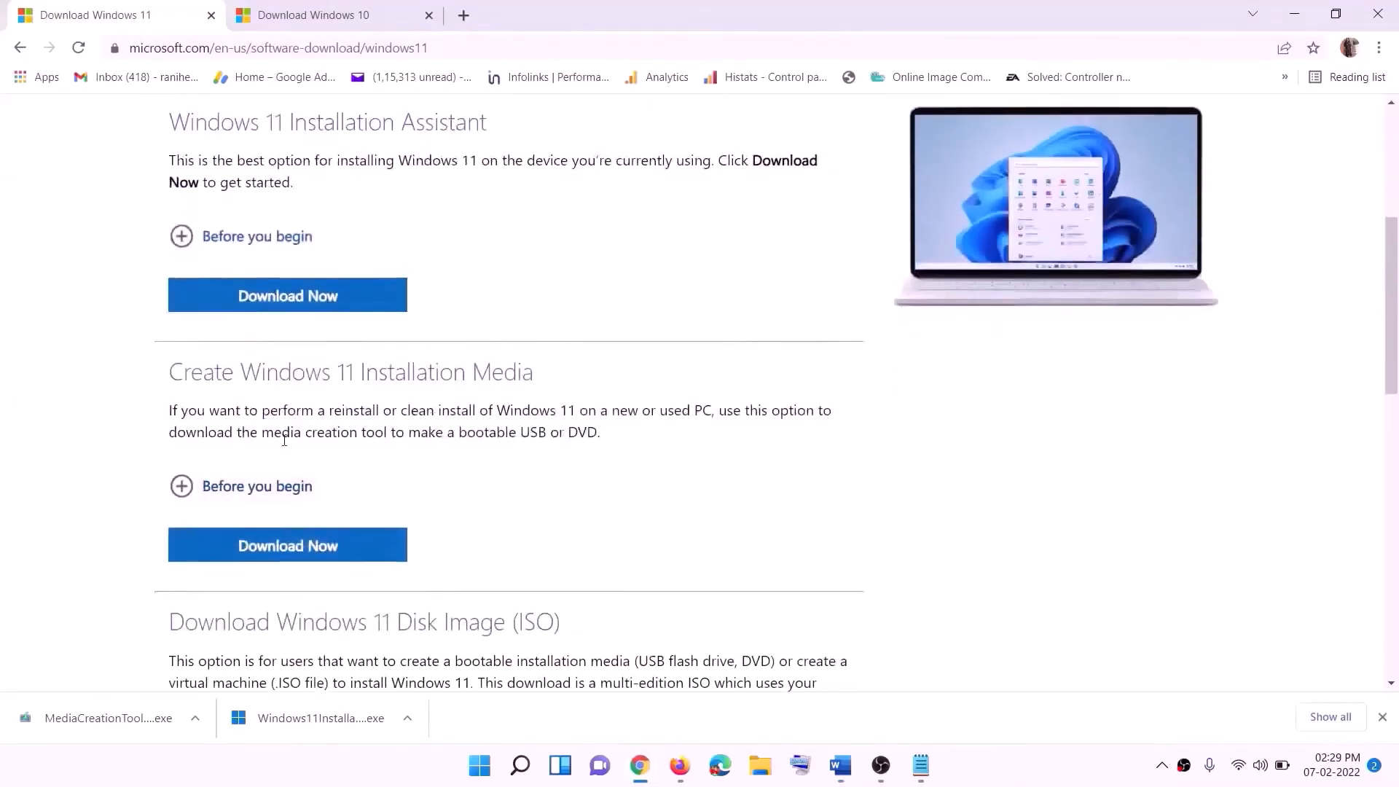
pyautogui.moveTo(262, 433); pyautogui.dragTo(403, 434)
pyautogui.click(277, 556)
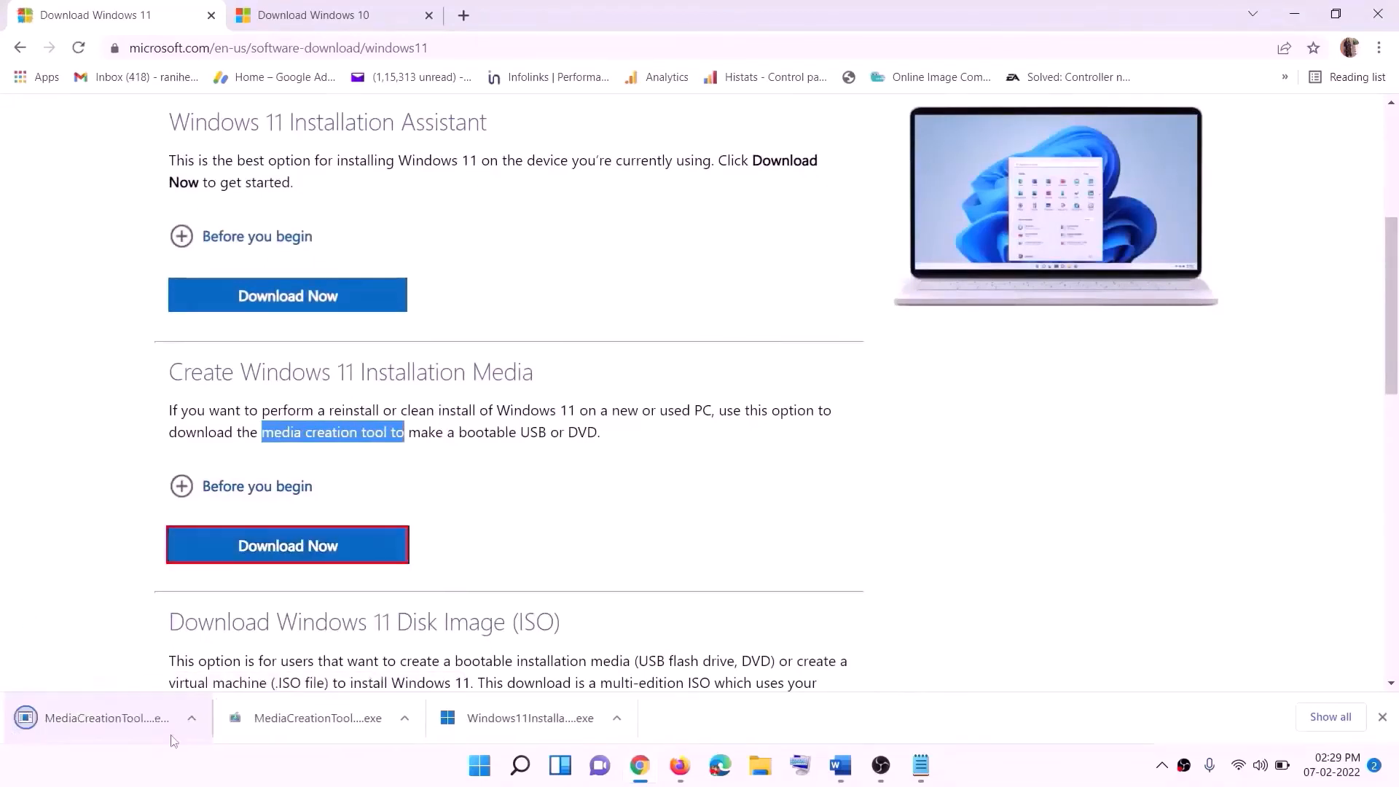
pyautogui.click(106, 722)
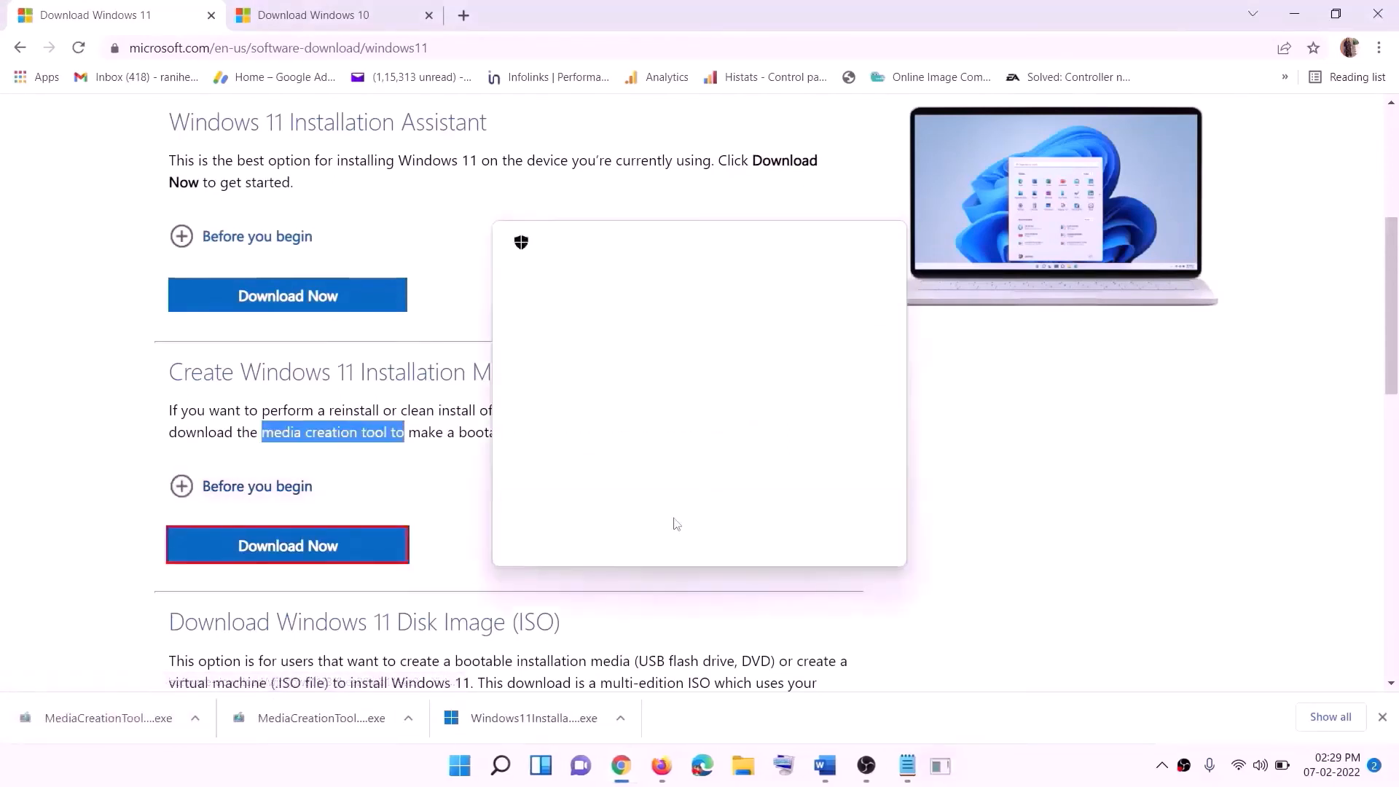
pyautogui.click(617, 534)
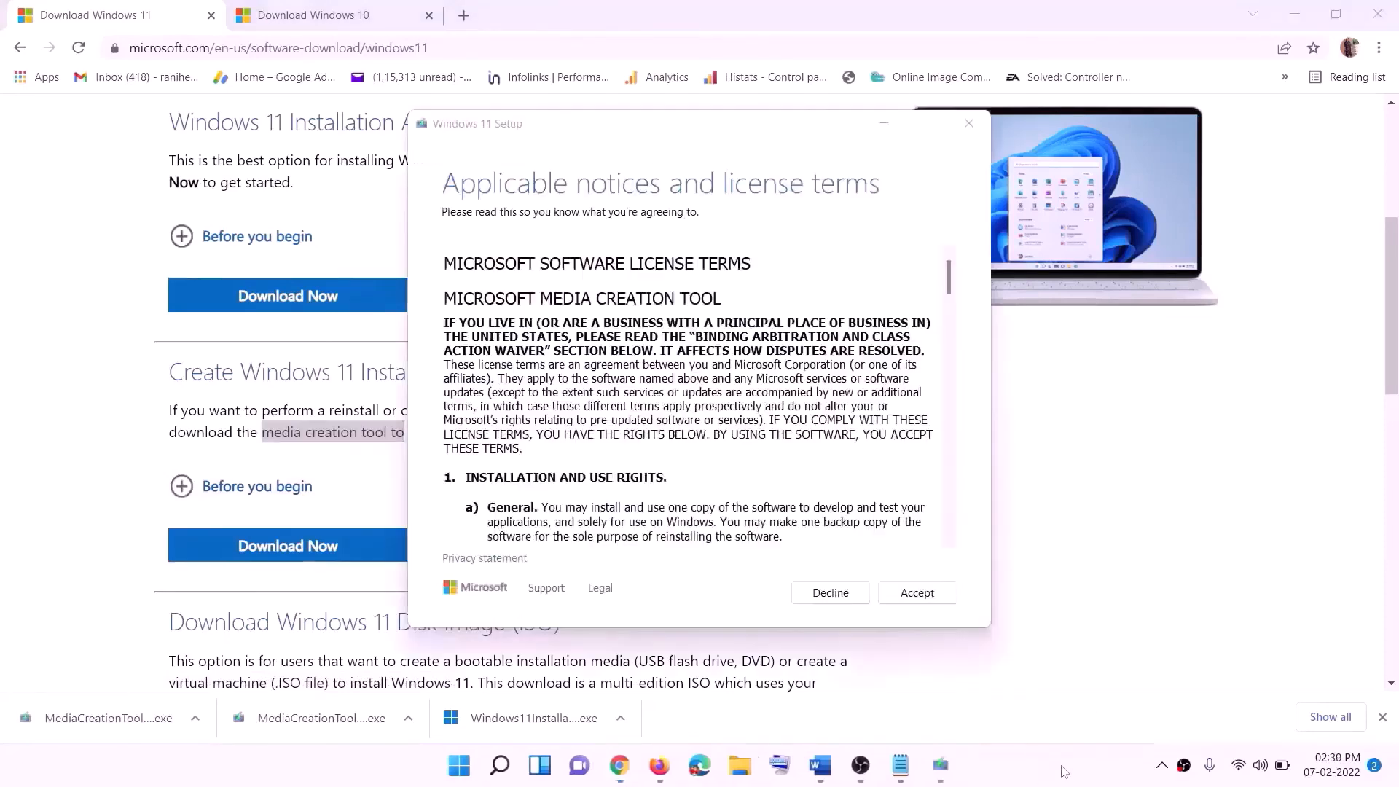
# Accept the Windows 11 Setup license, keep the recommended language and edition, and choose an ISO file with the Desktop as save location
pyautogui.click(908, 593)
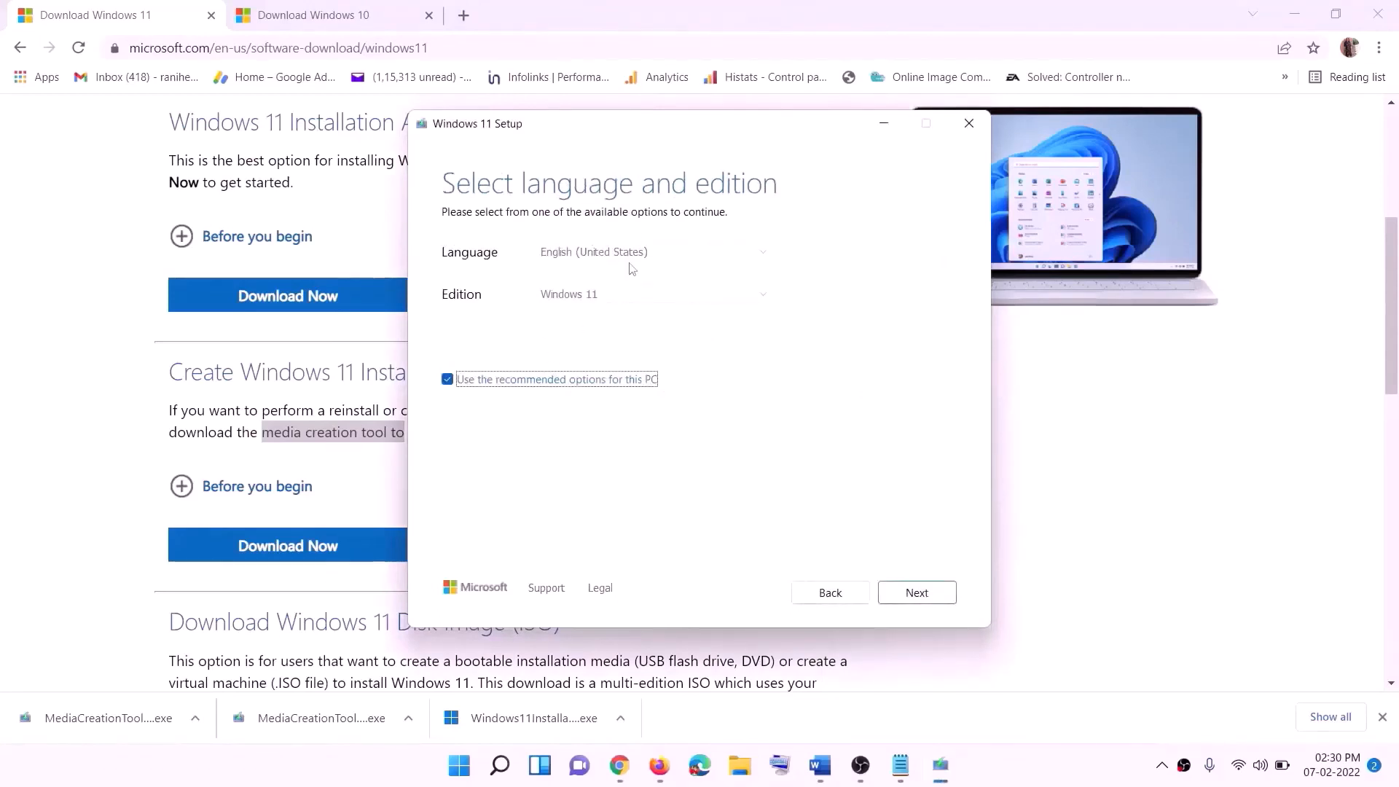
pyautogui.click(906, 595)
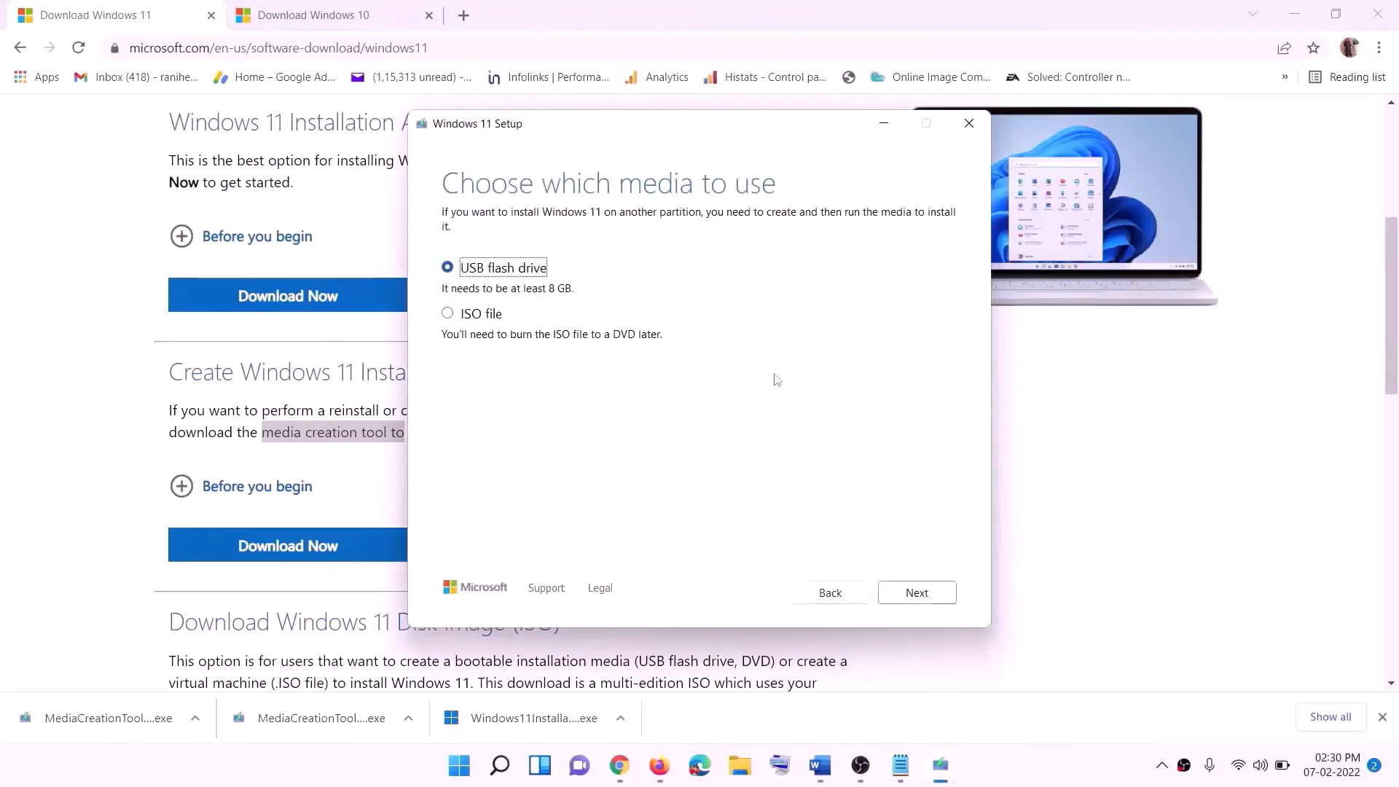
pyautogui.click(477, 314)
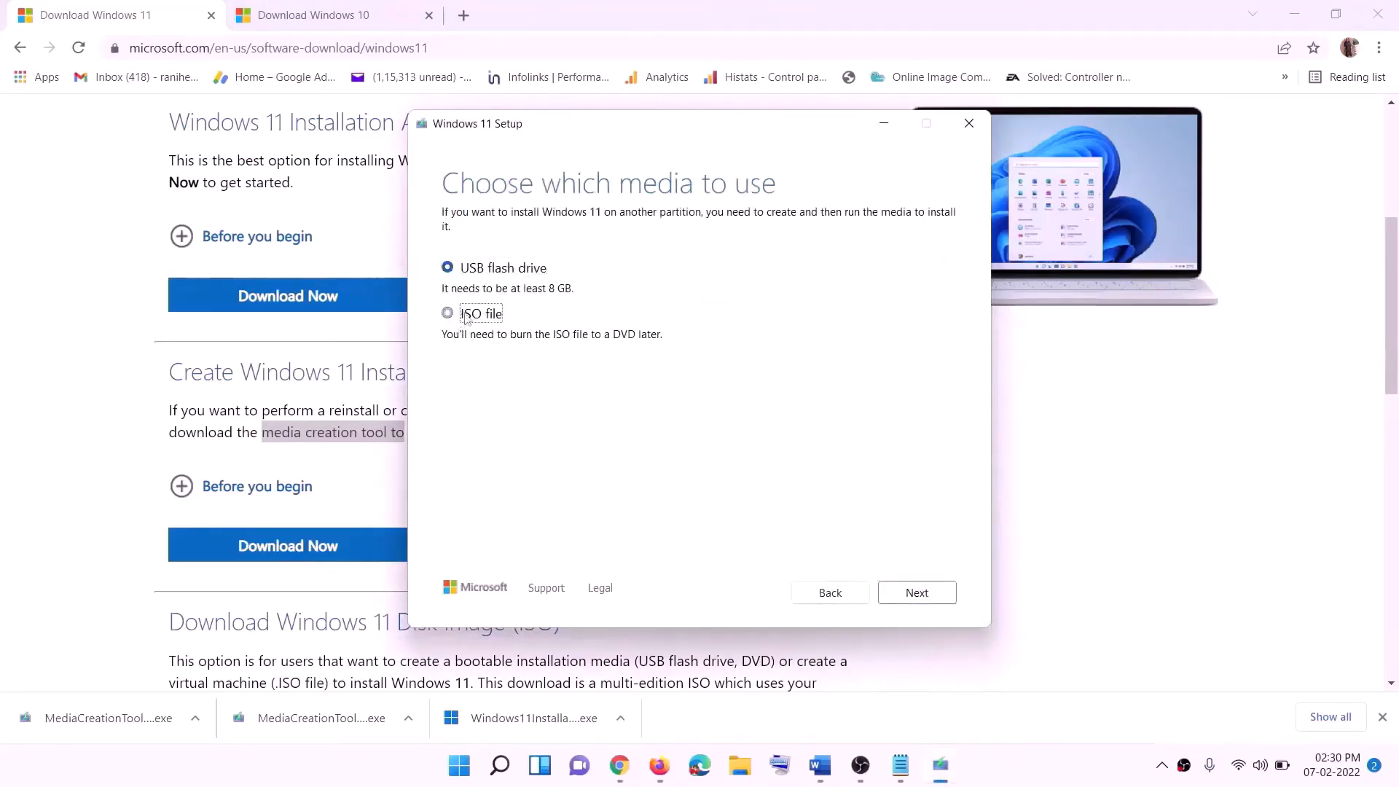
pyautogui.click(916, 592)
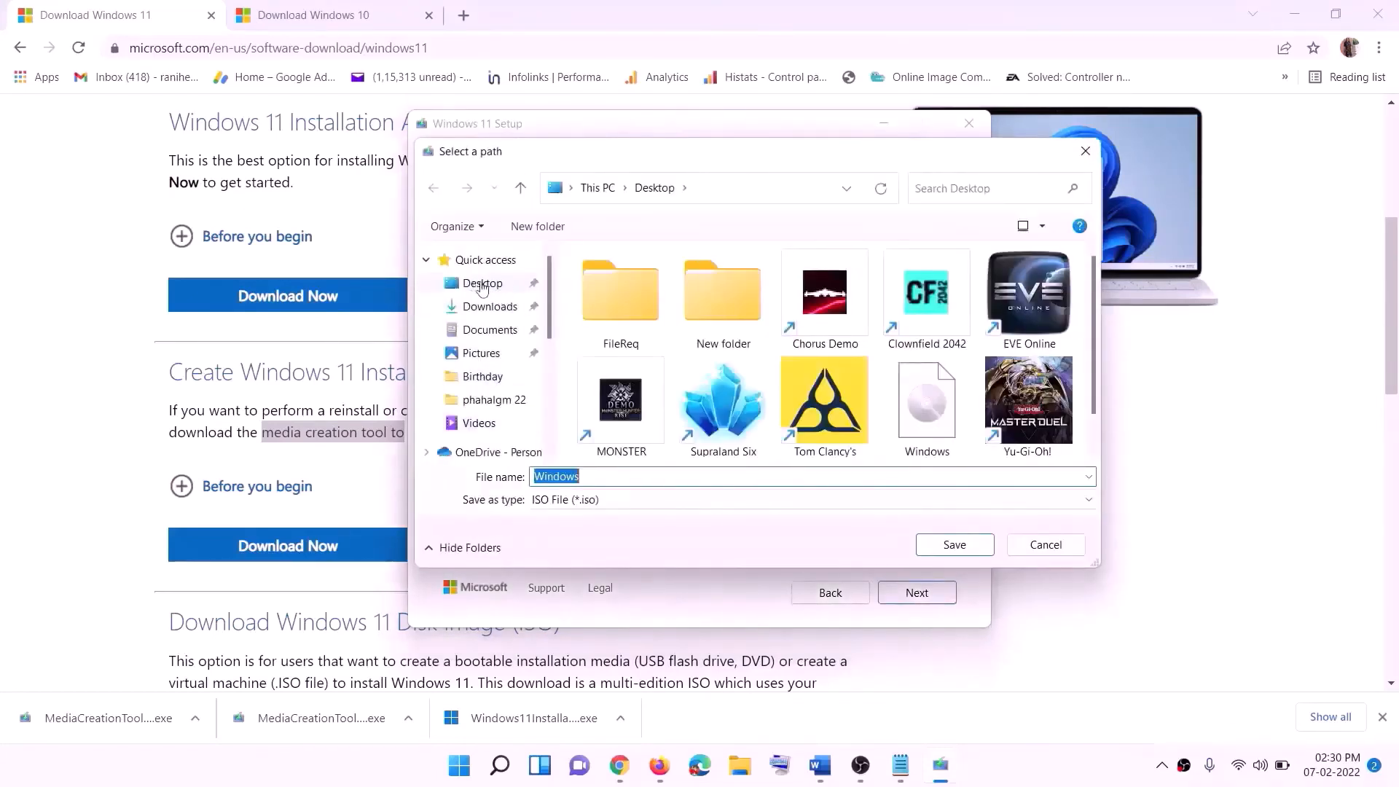
pyautogui.click(479, 286)
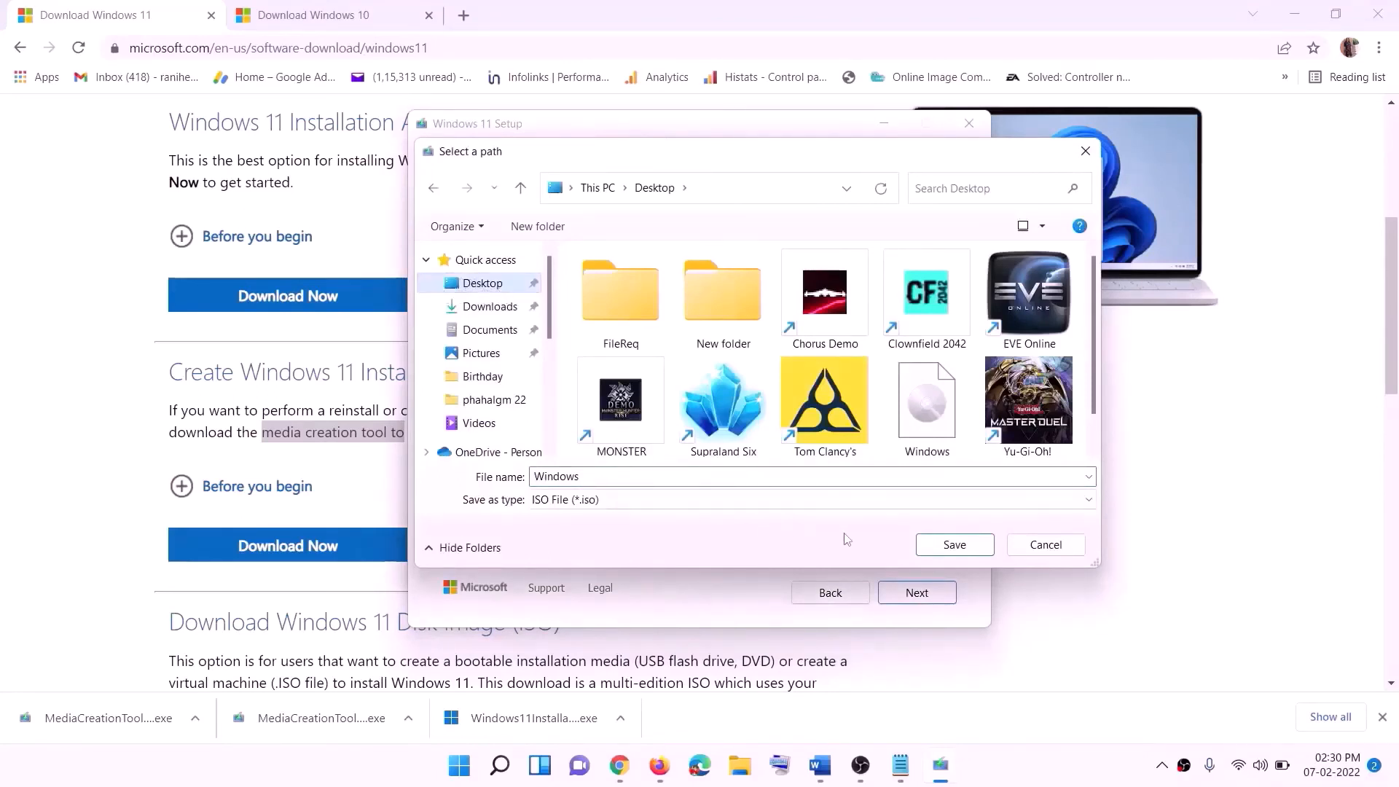
pyautogui.click(987, 765)
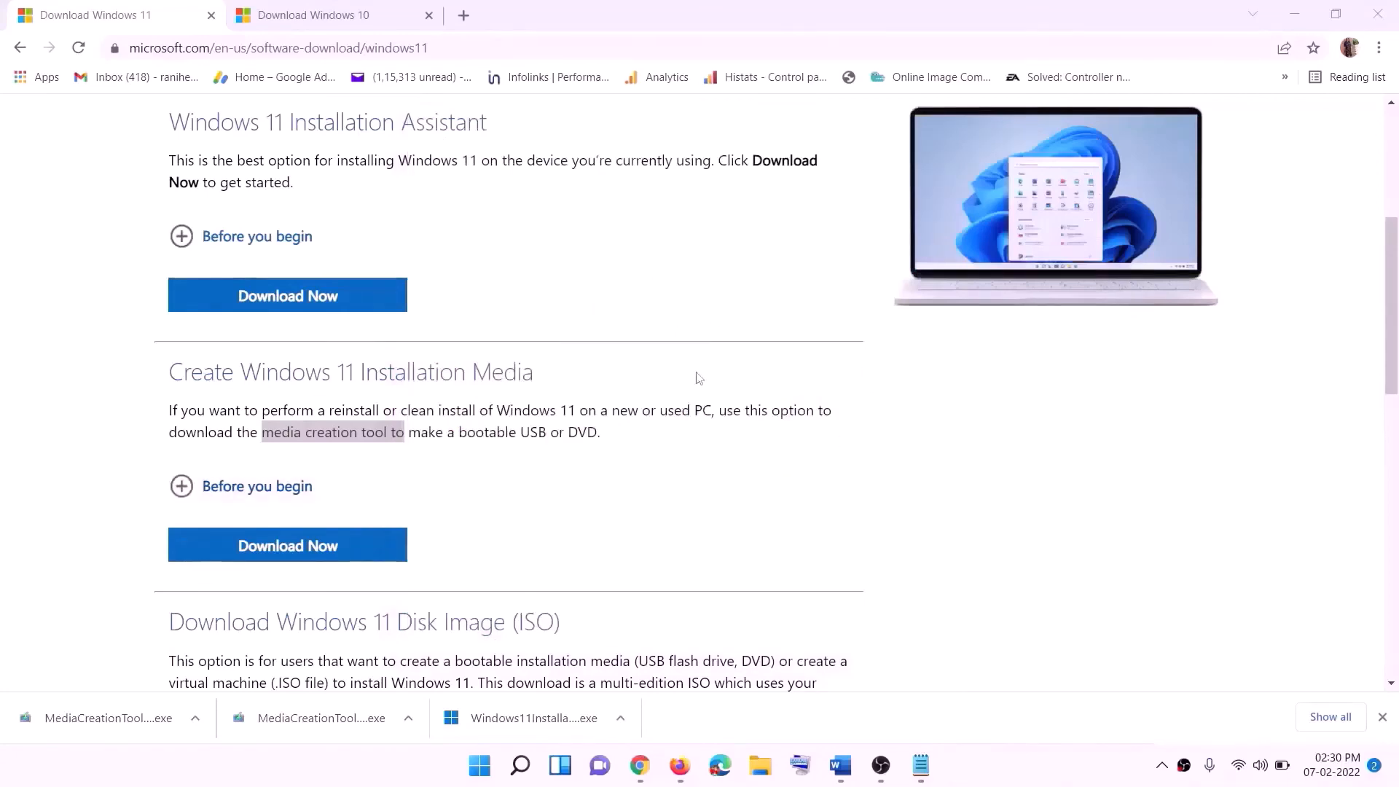
# Open the Windows ISO file from the desktop, run its setup application, and continue past the Install Windows 11 page
pyautogui.press('super+d')
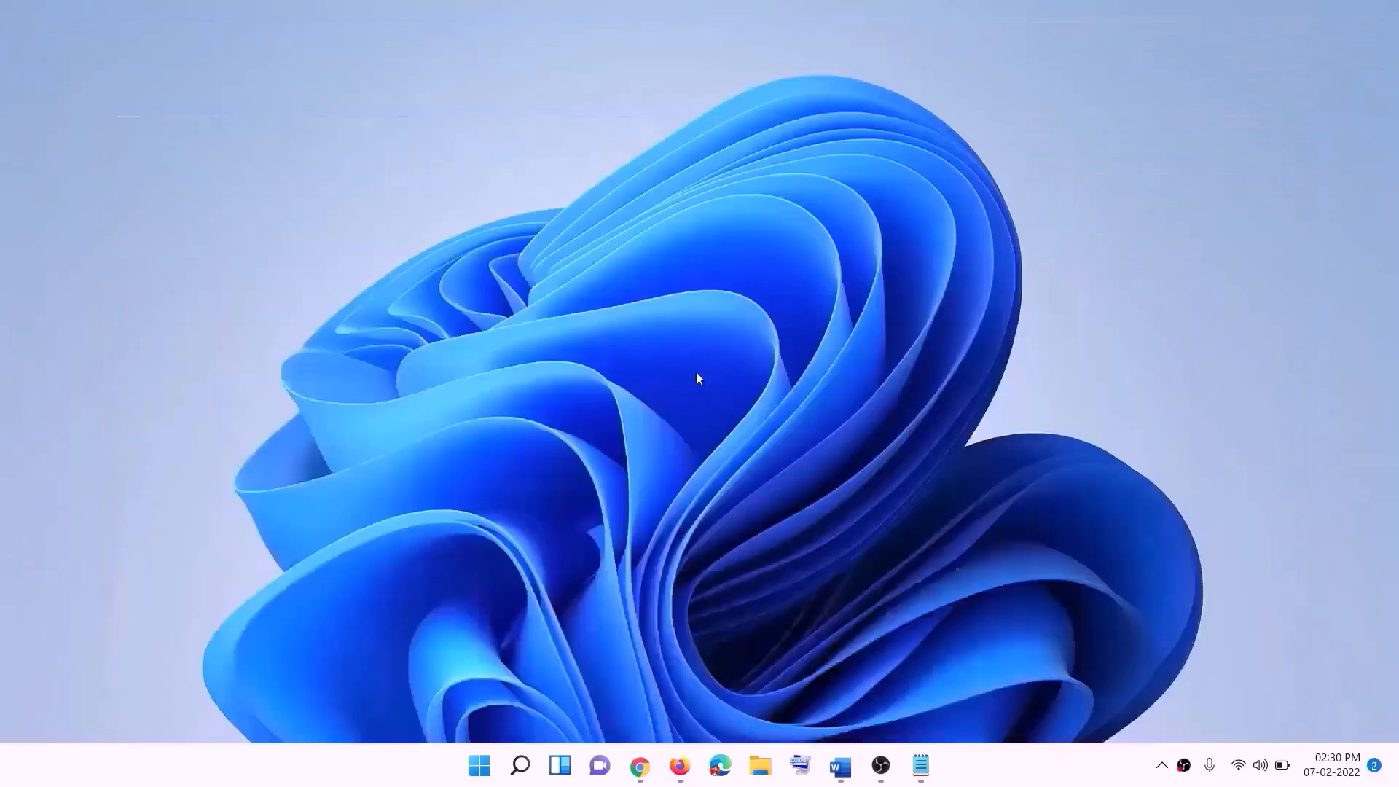
pyautogui.moveTo(331, 38); pyautogui.dragTo(453, 396)
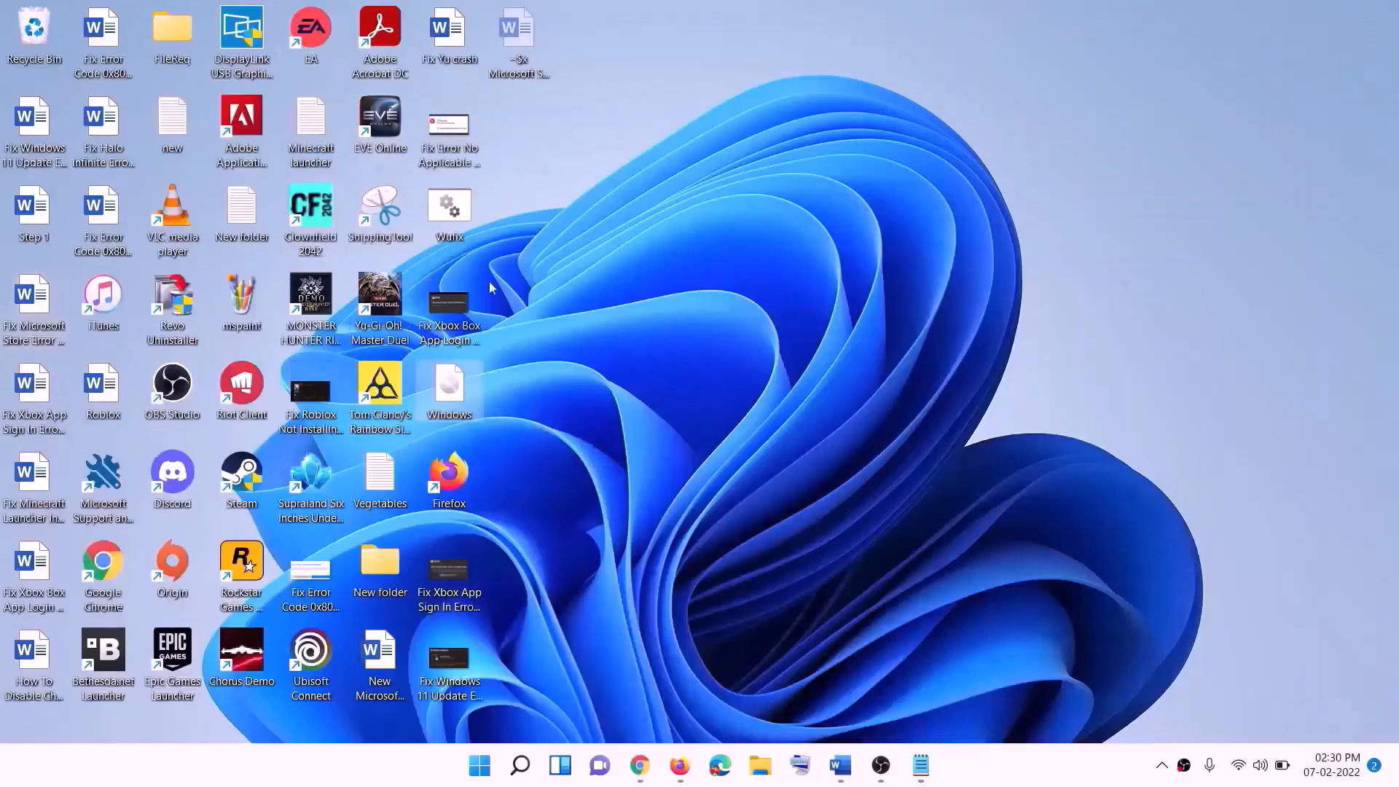
pyautogui.doubleClick(452, 397)
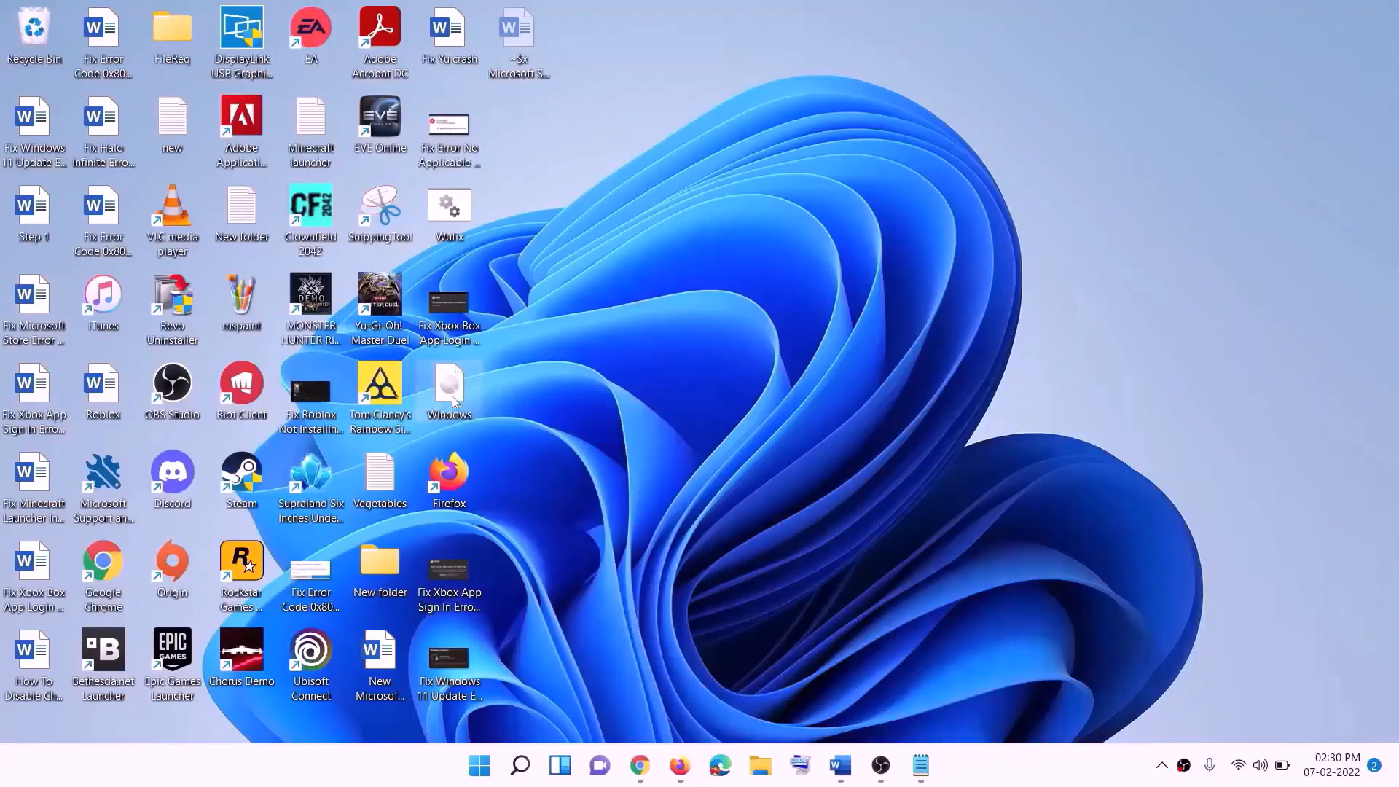
pyautogui.click(445, 510)
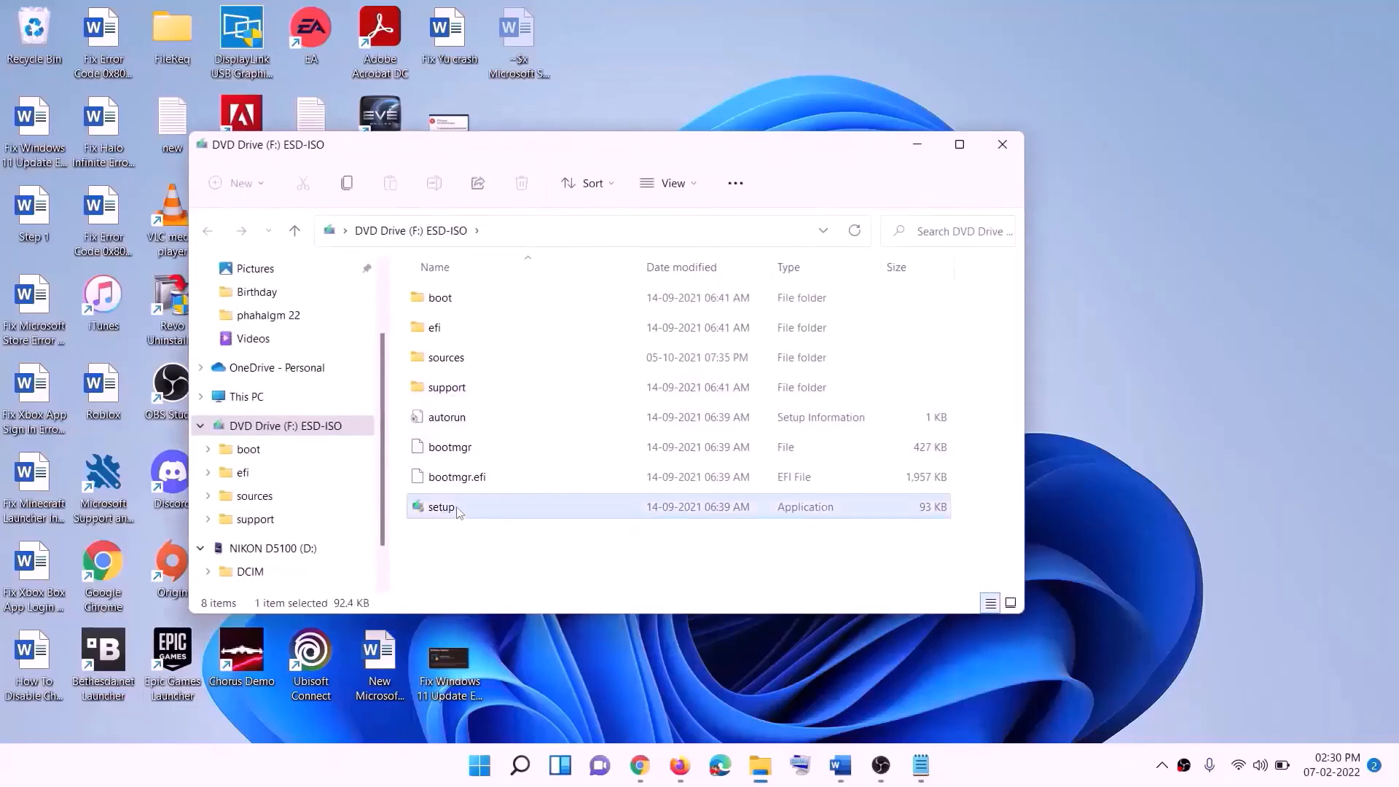
pyautogui.doubleClick(481, 509)
pyautogui.click(569, 572)
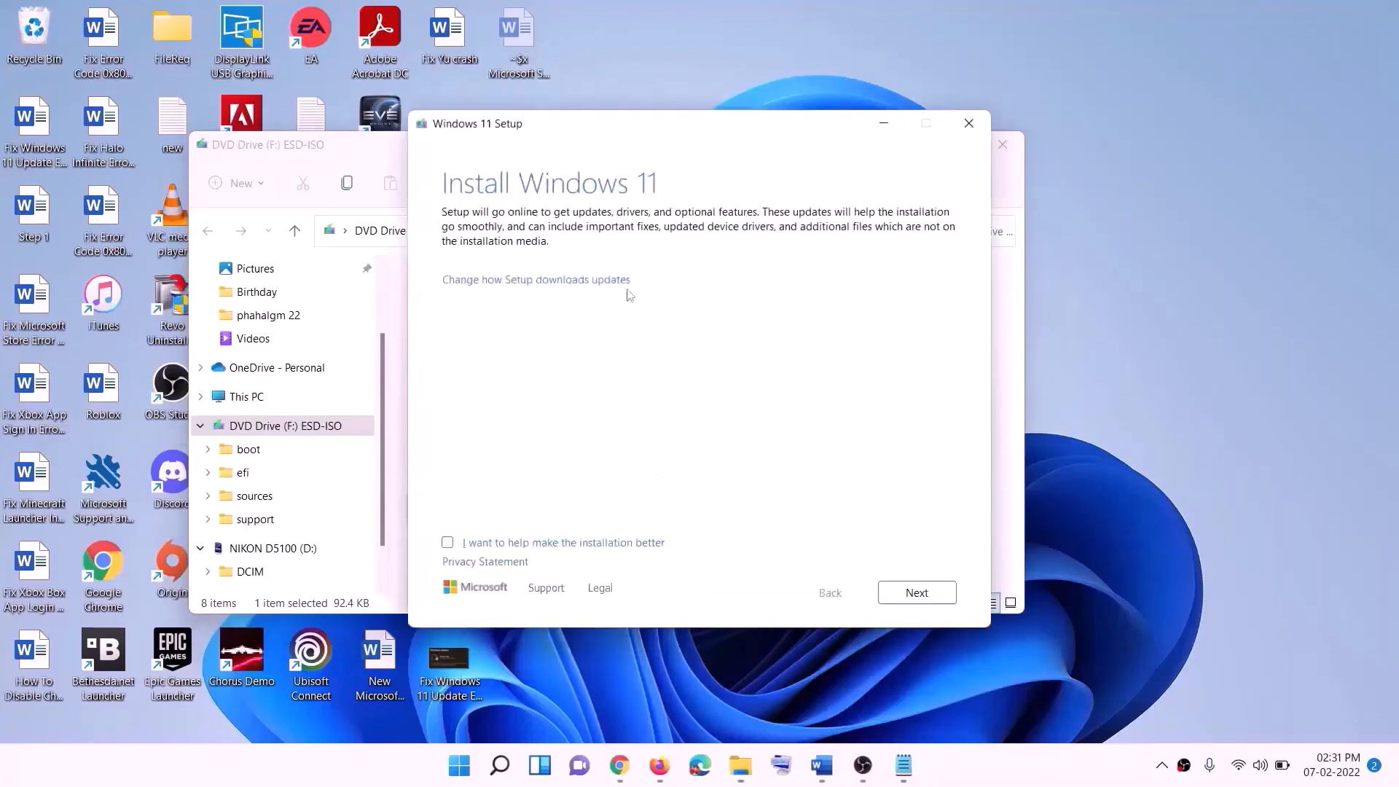
pyautogui.click(917, 593)
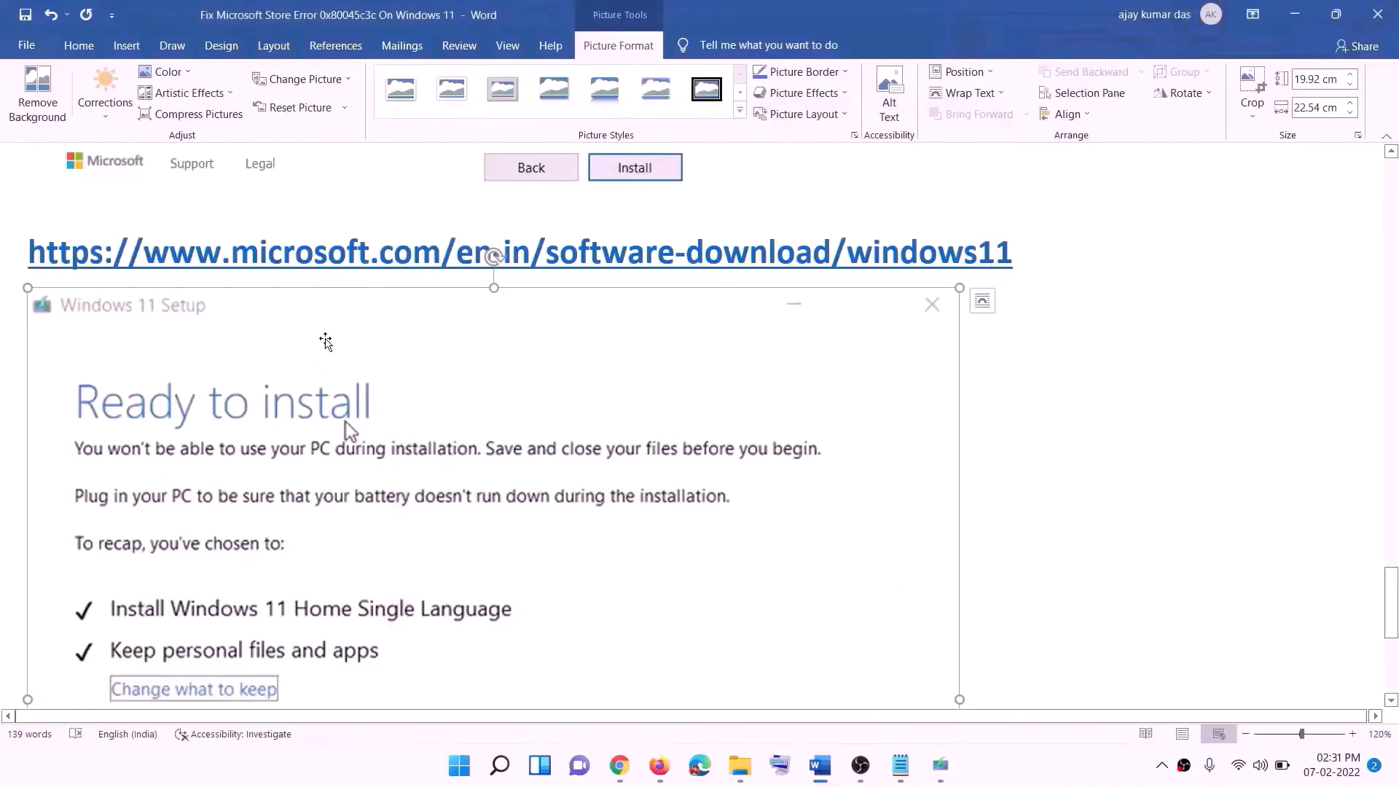
# Review the Windows 11 Ready to install picture in the Word document, down to its Install option
pyautogui.scroll(-2, 326, 357)
pyautogui.scroll(-1, 327, 366)
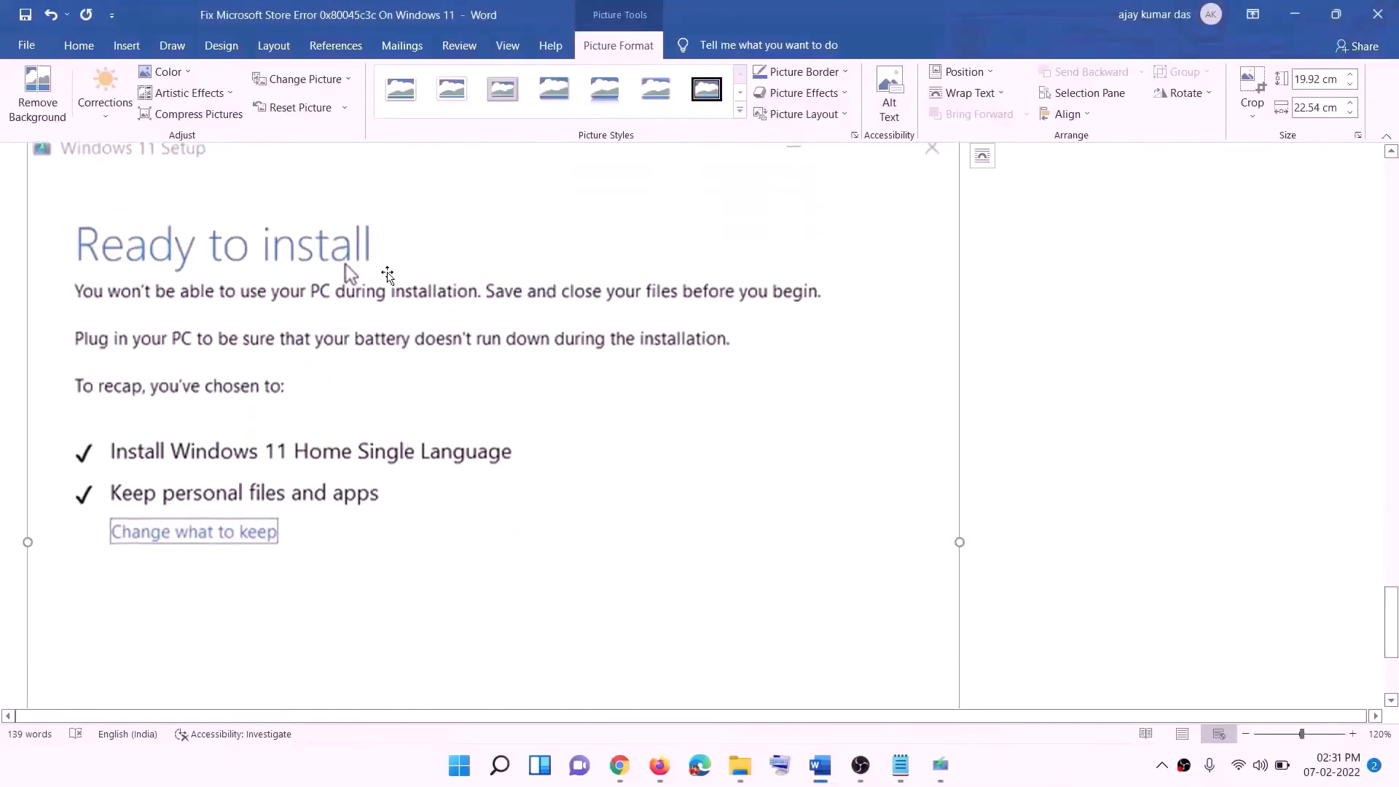
pyautogui.scroll(-1, 276, 460)
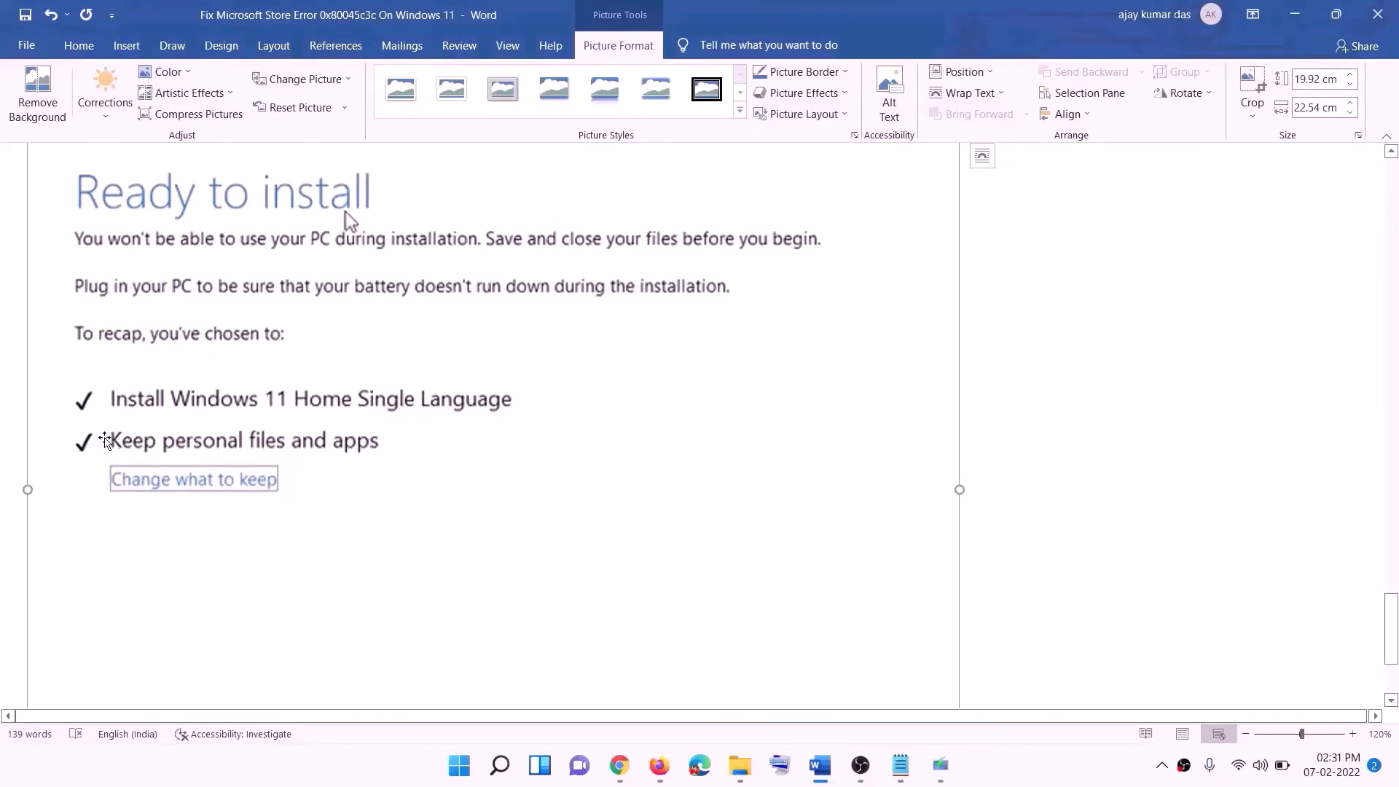
pyautogui.scroll(-3, 518, 455)
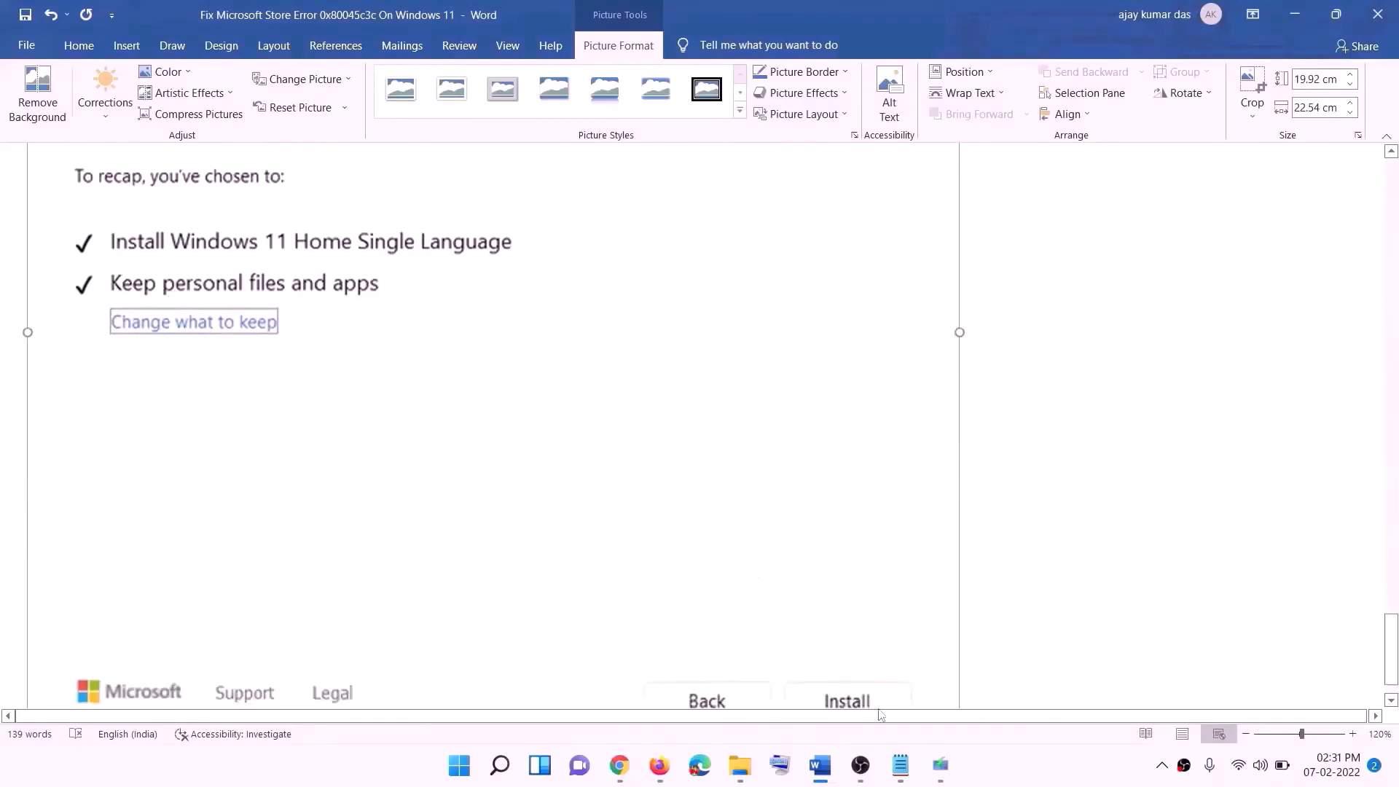
pyautogui.scroll(7, 743, 543)
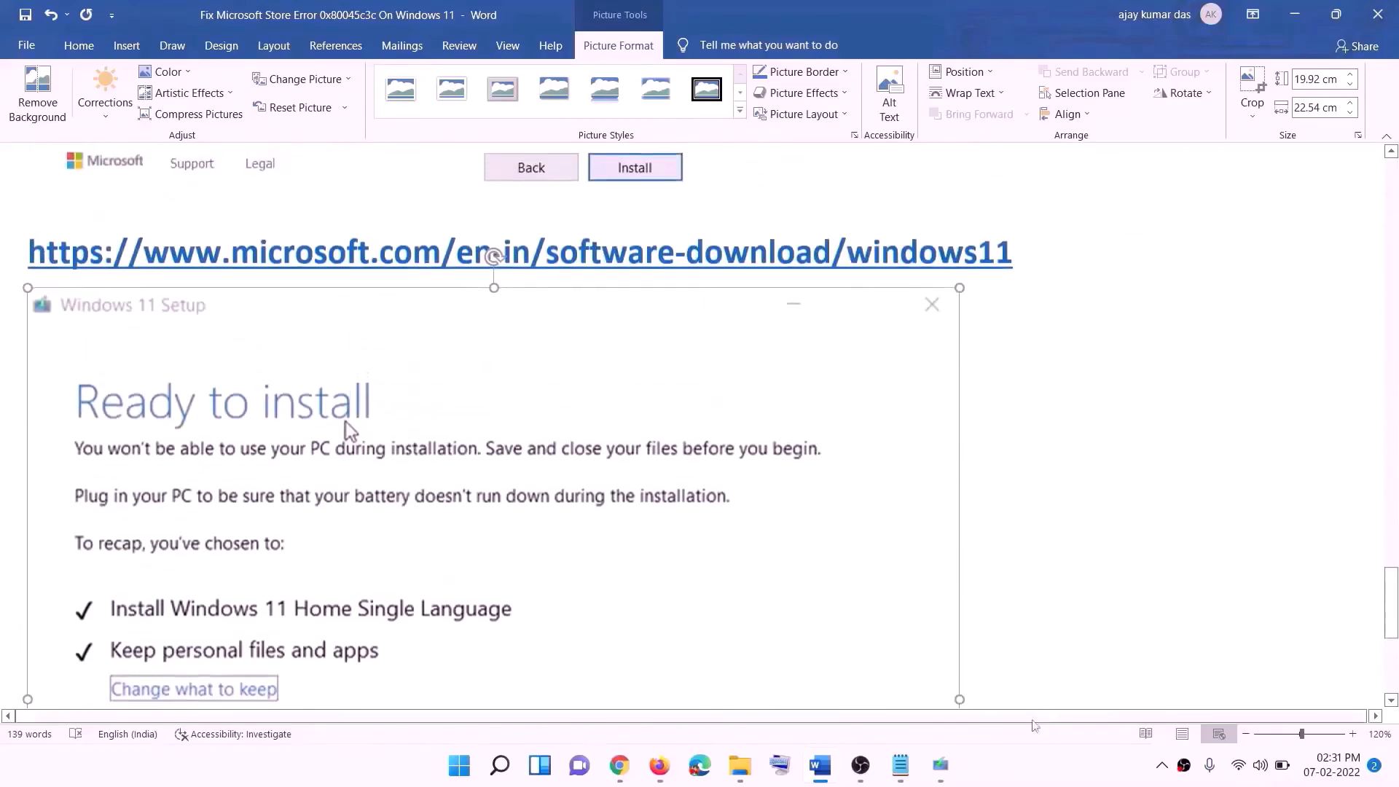